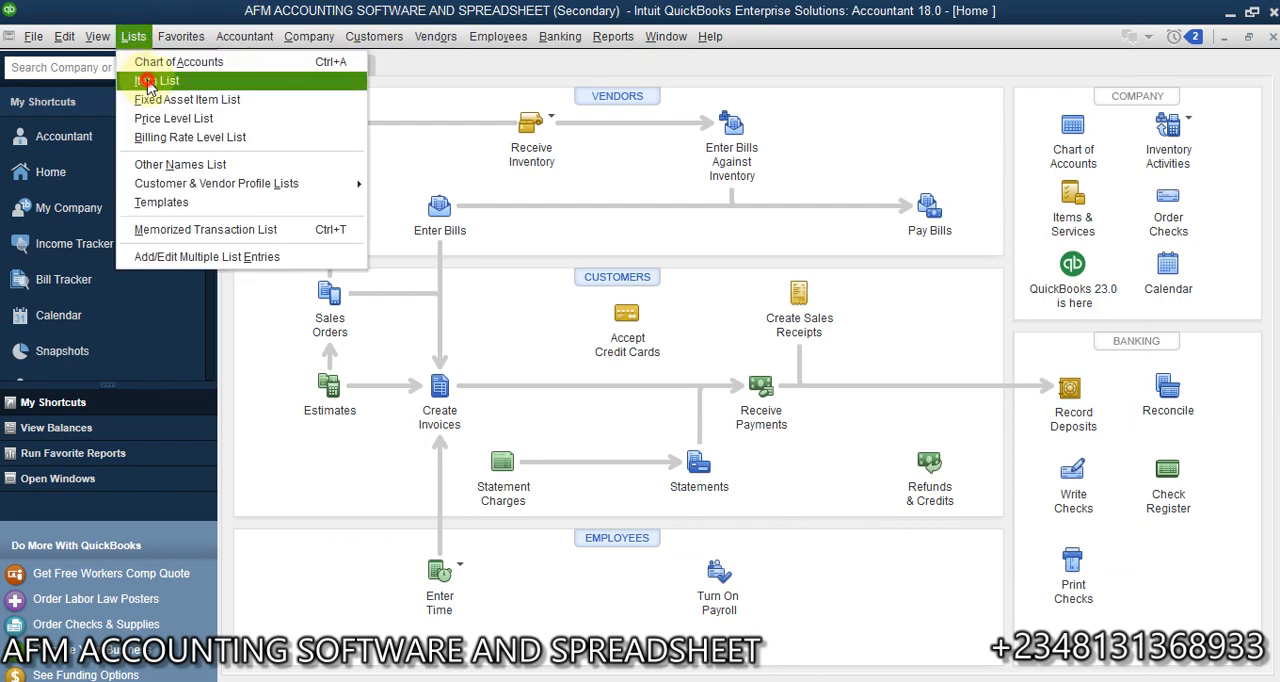
left_click(145, 81)
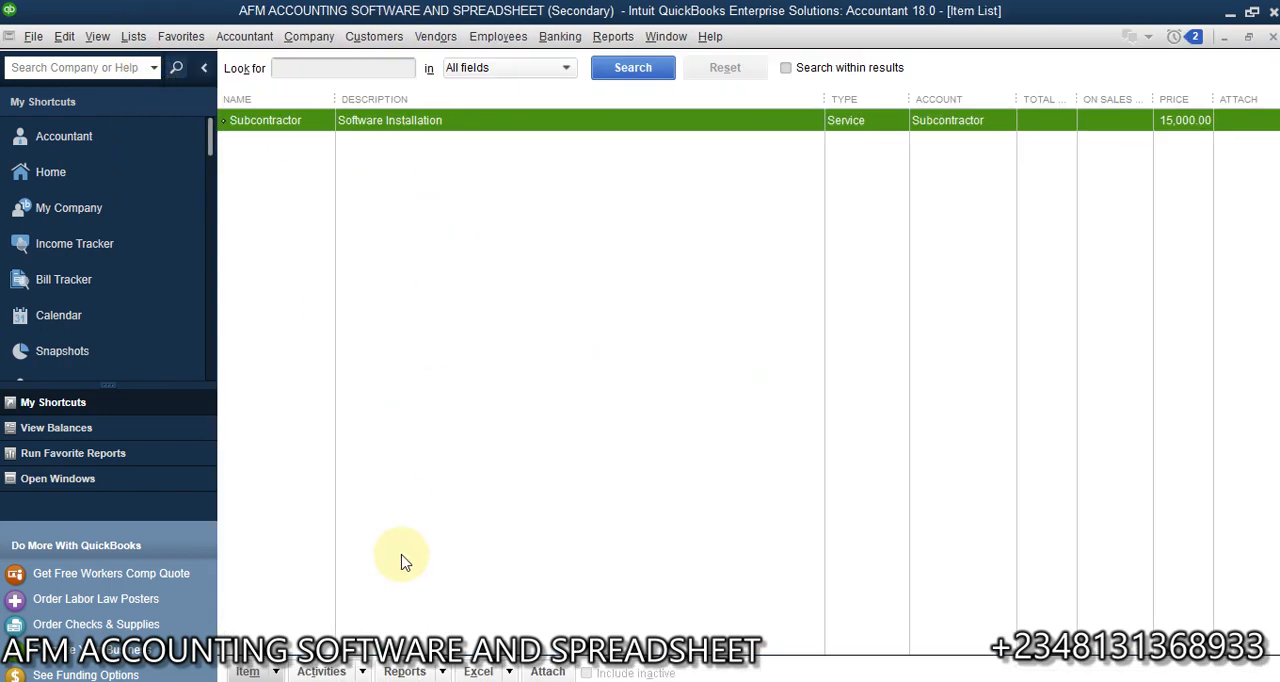
left_click(278, 674)
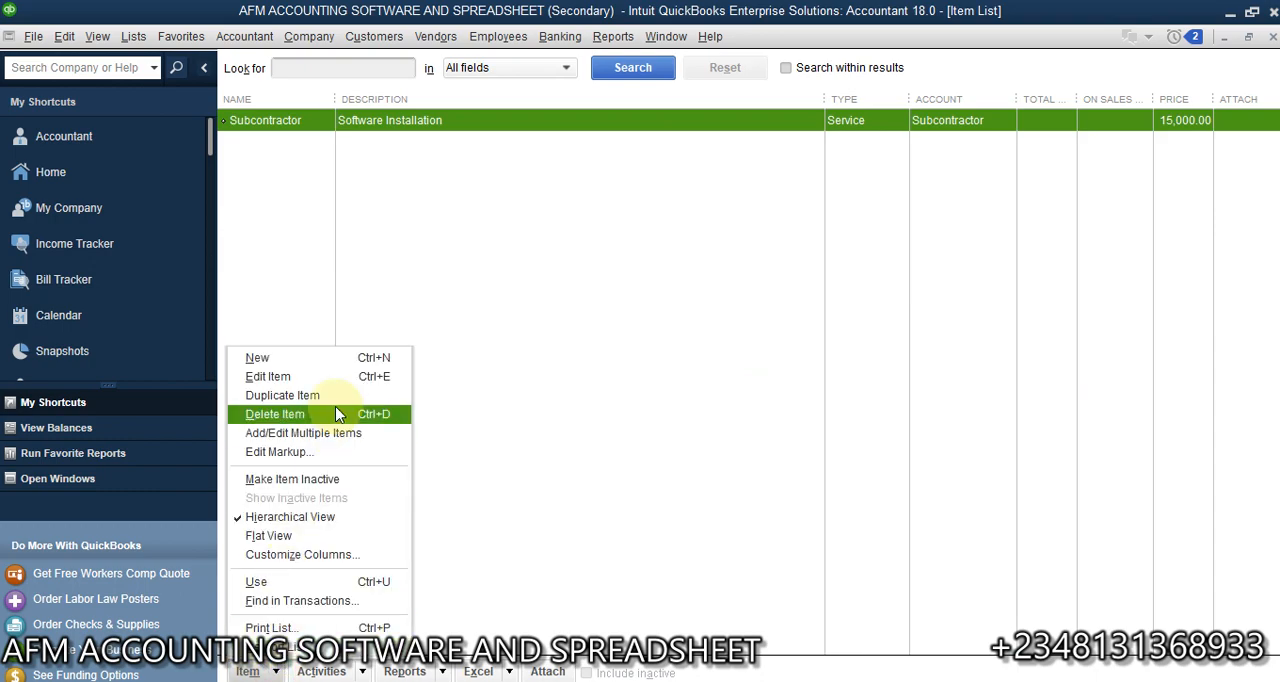
left_click(369, 358)
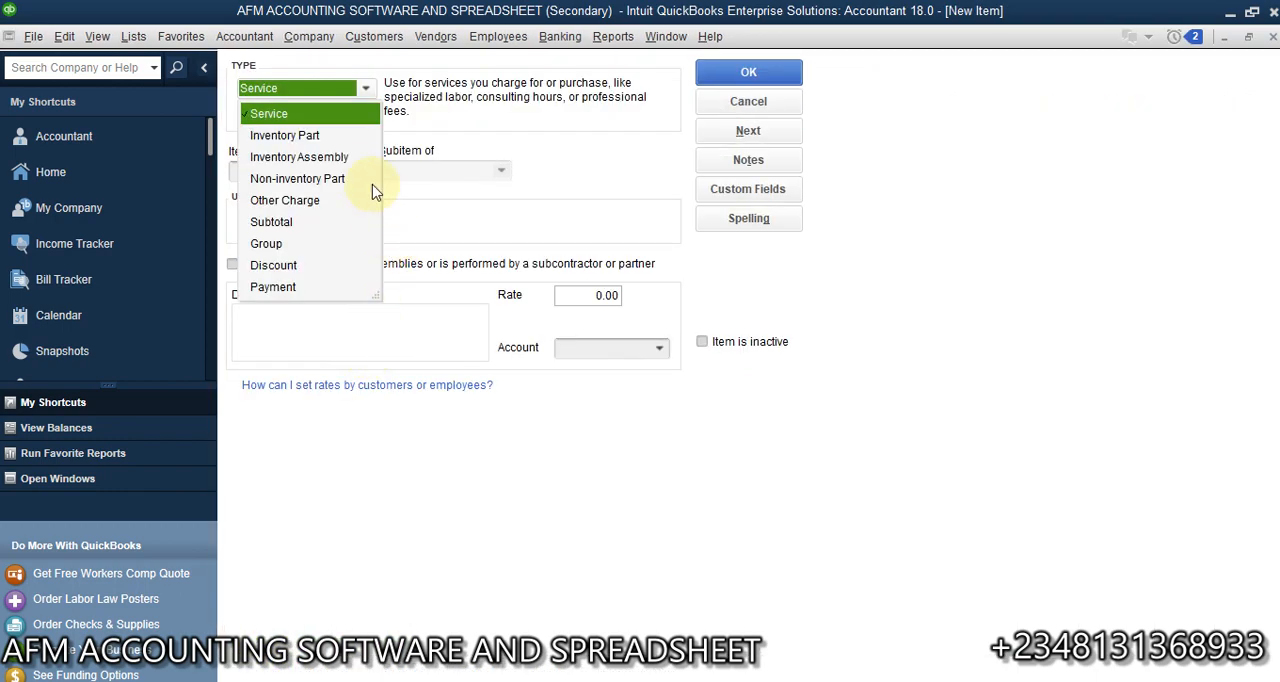
left_click(284, 135)
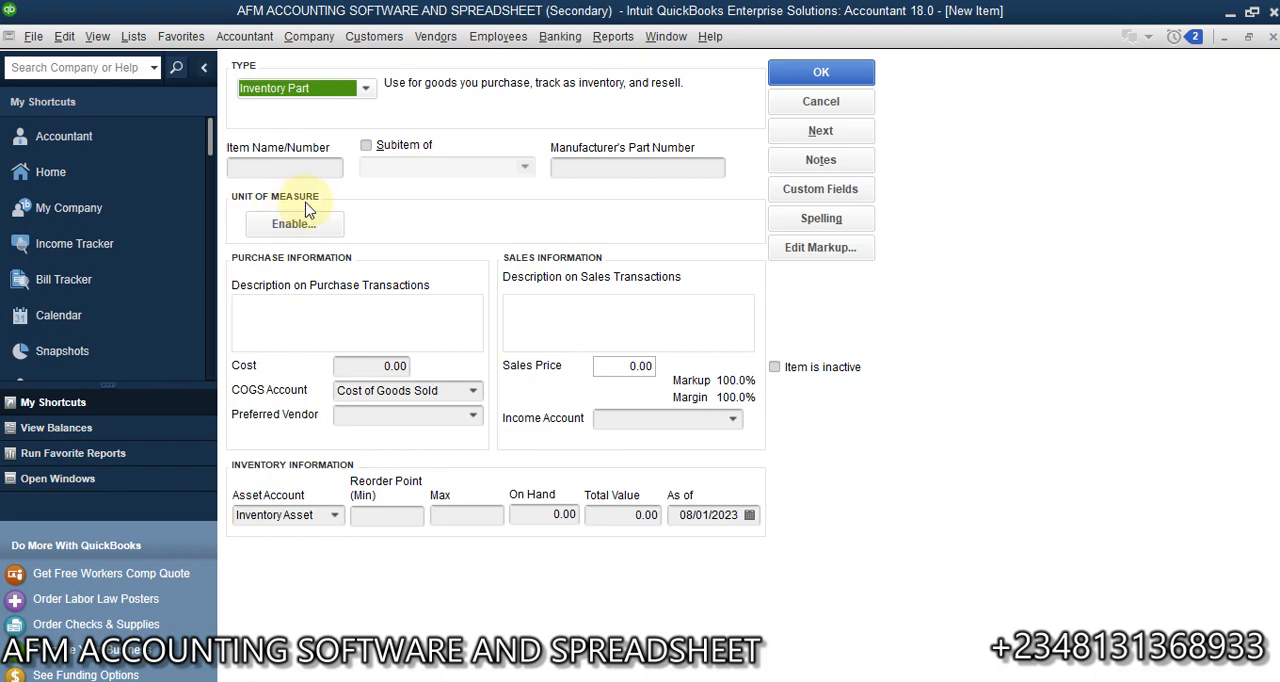
- Enable the unit of measure feature in the company's Items & Inventory preferences using Multiple U/M Per Item
left_click(64, 36)
left_click(140, 305)
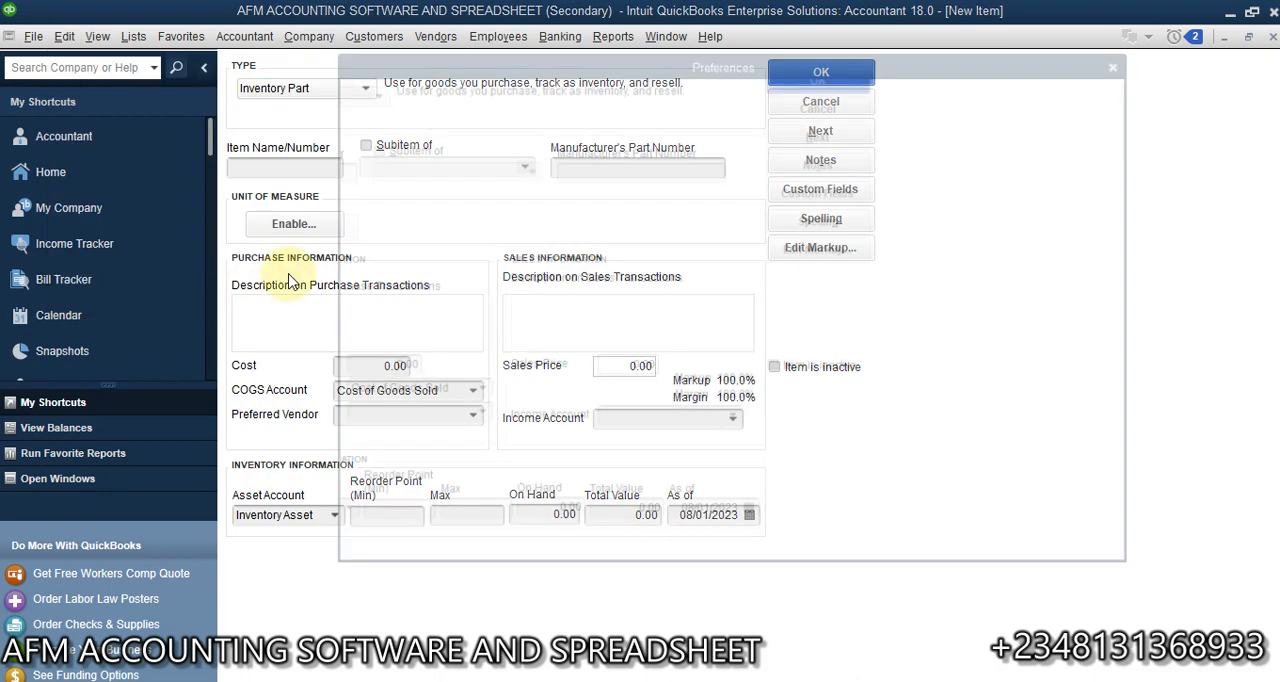
left_click(781, 90)
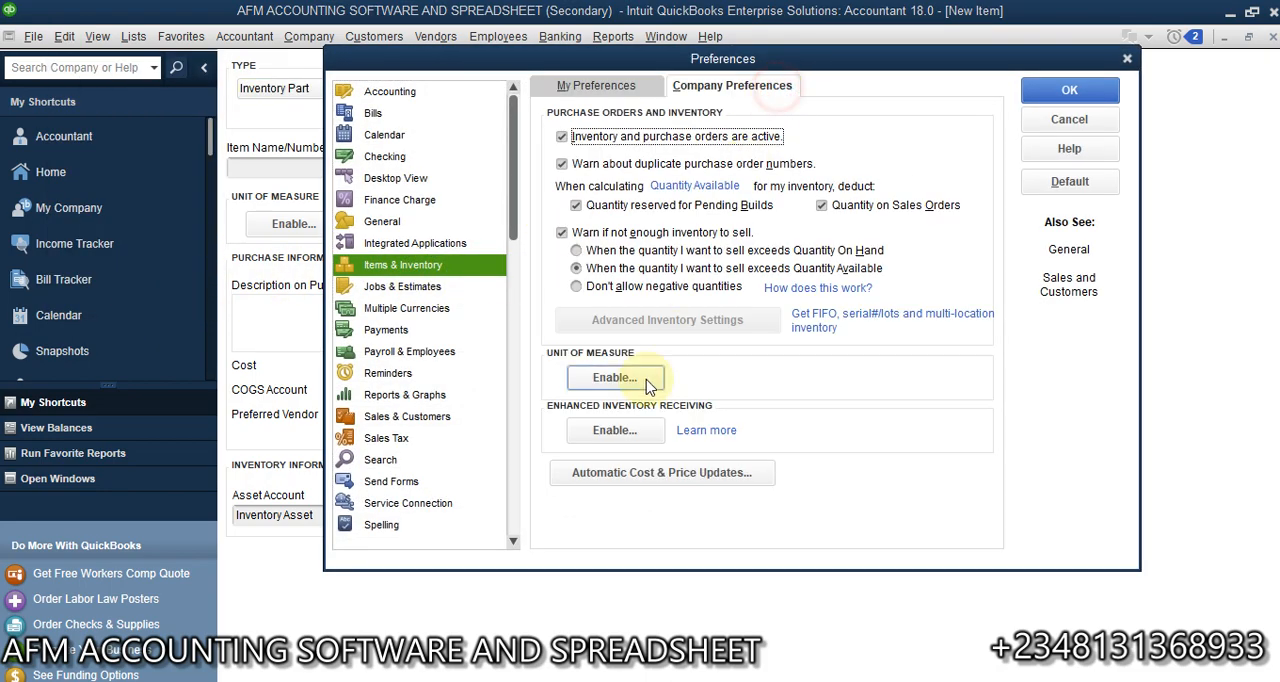
left_click(630, 386)
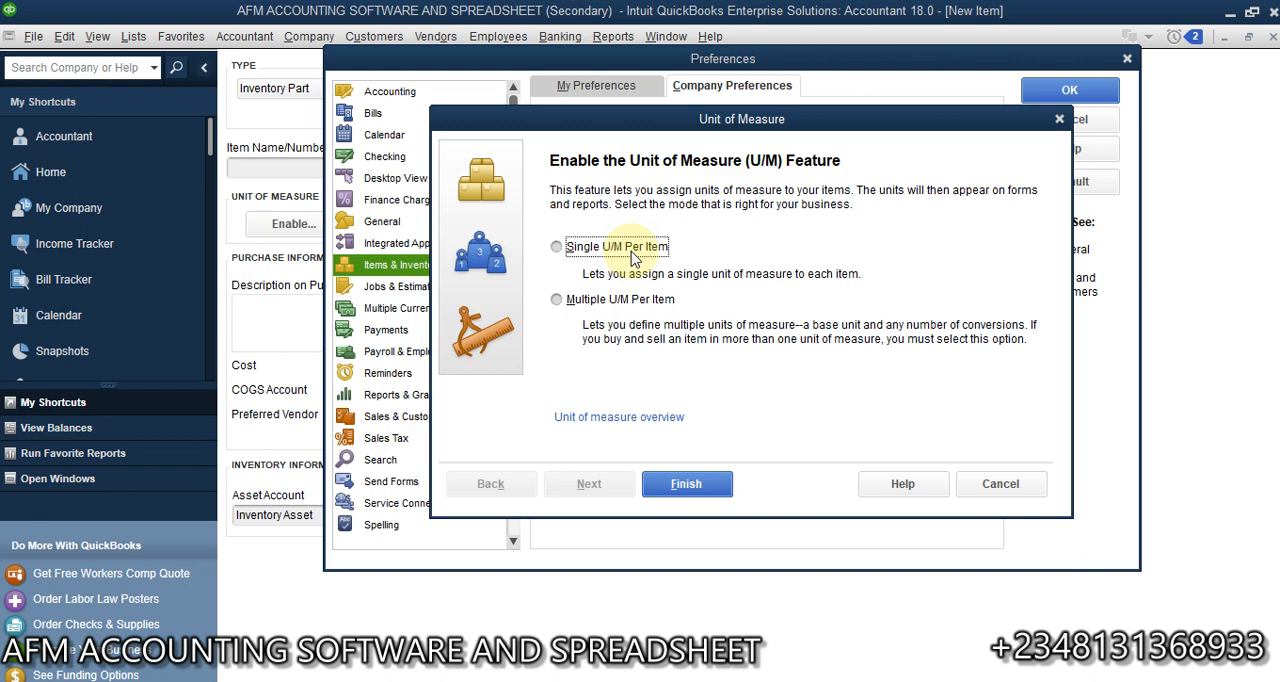
left_click(572, 250)
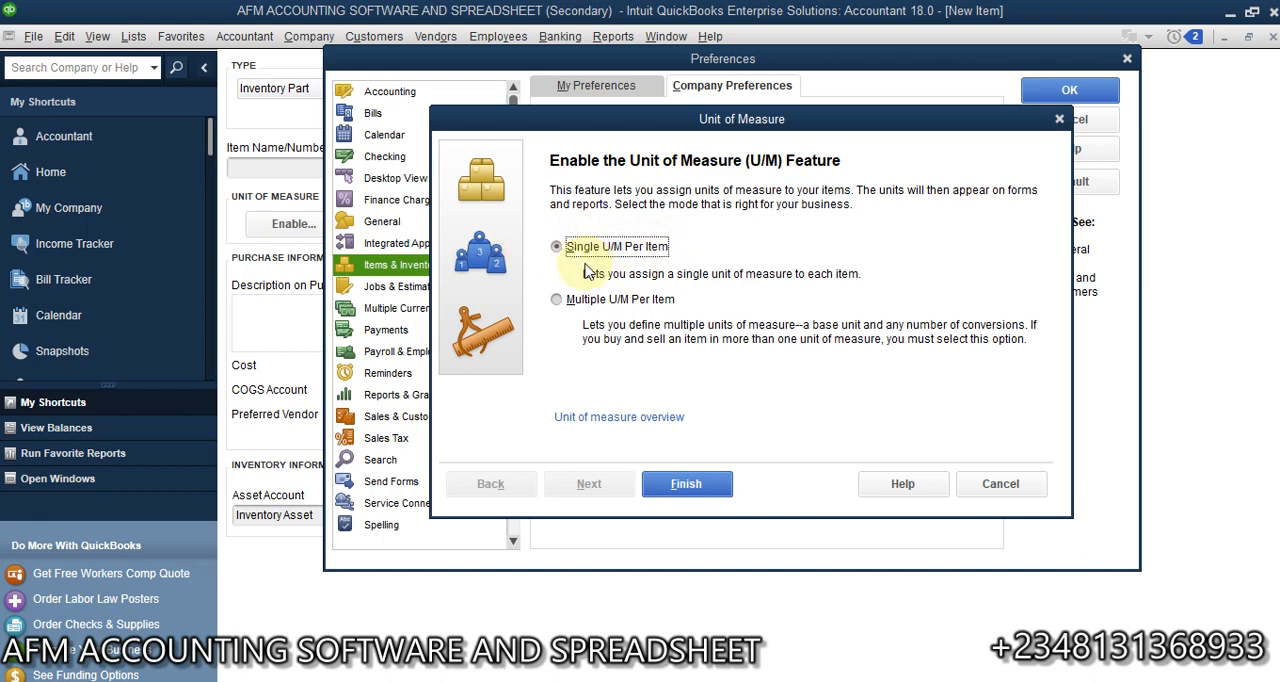
left_click(568, 306)
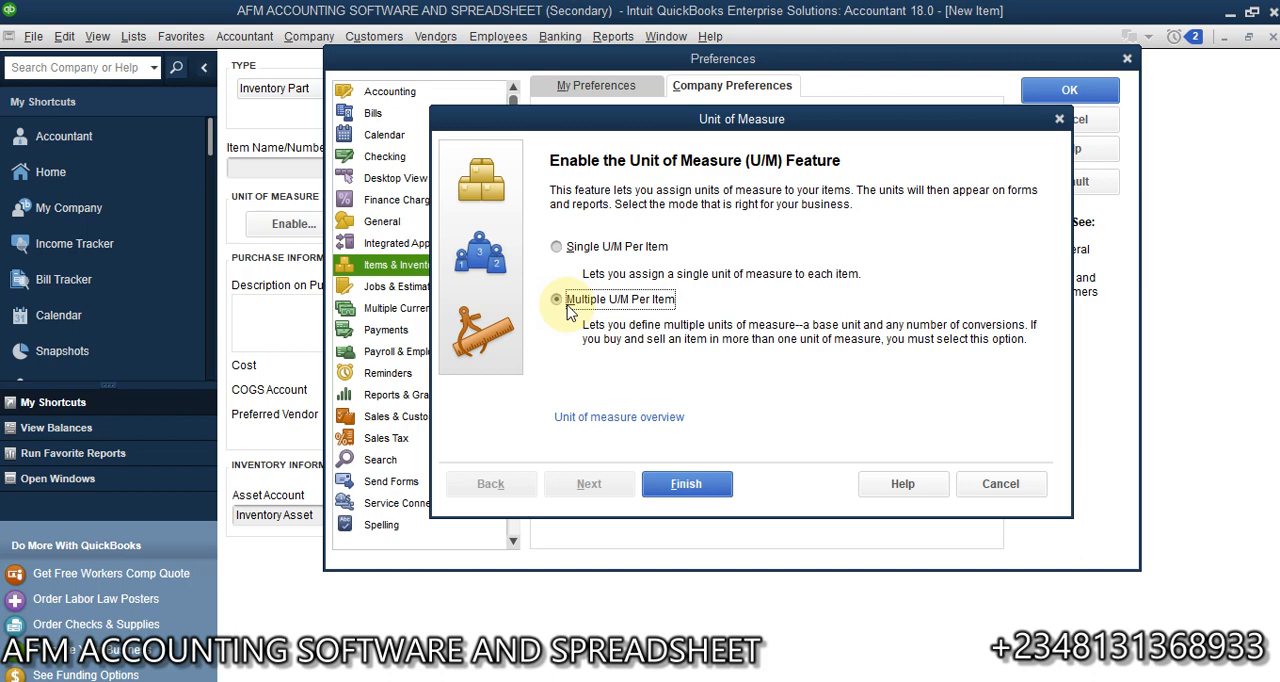
left_click(569, 312)
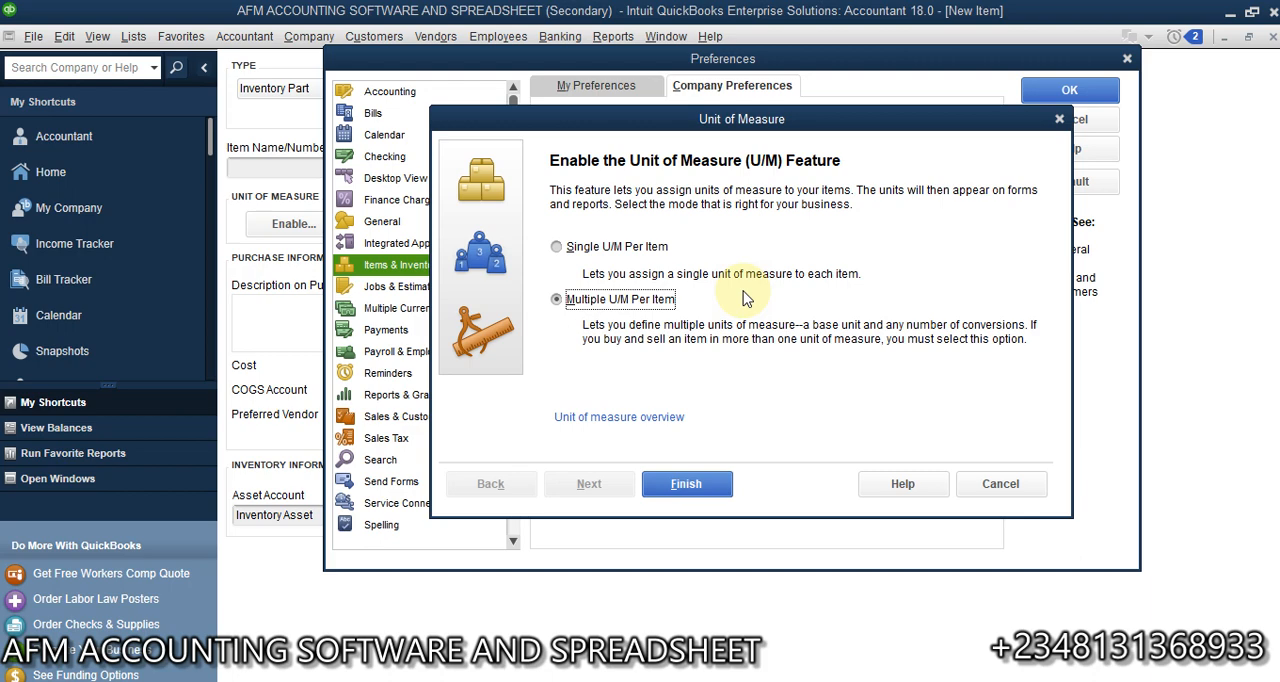
left_click(686, 486)
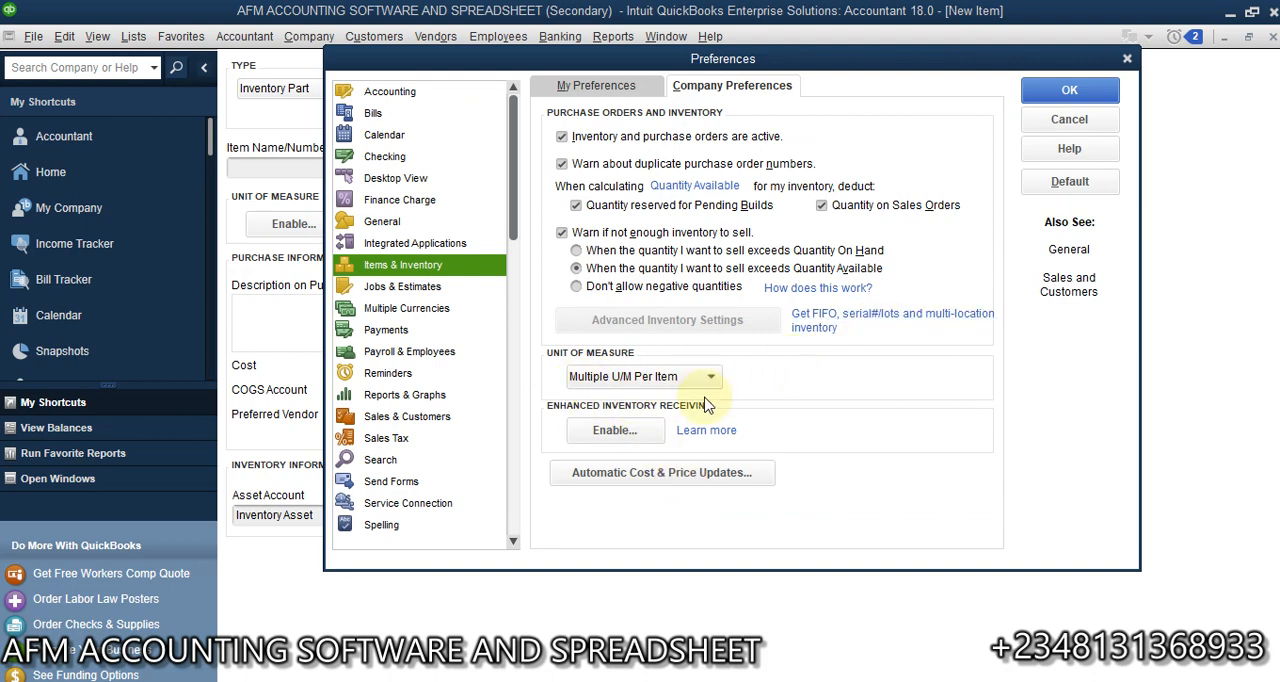
- Save the preference change, allowing all open windows to close and discarding the unsaved blank item
left_click(1069, 97)
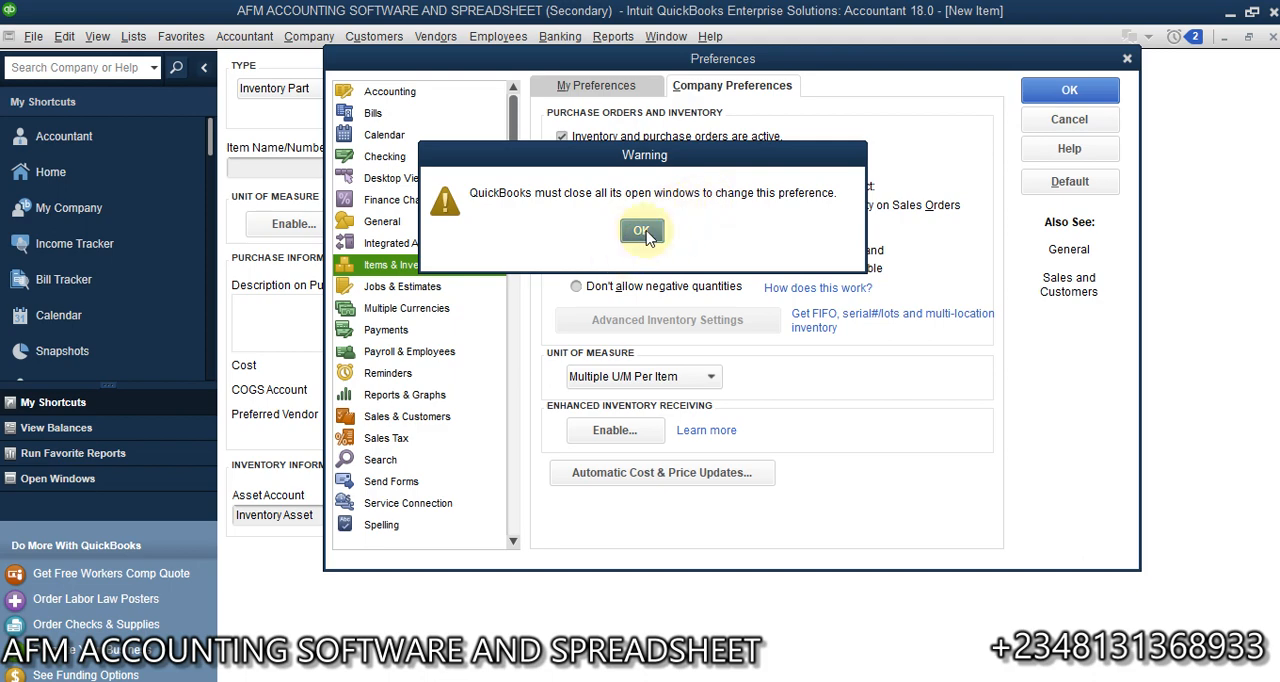
left_click(642, 231)
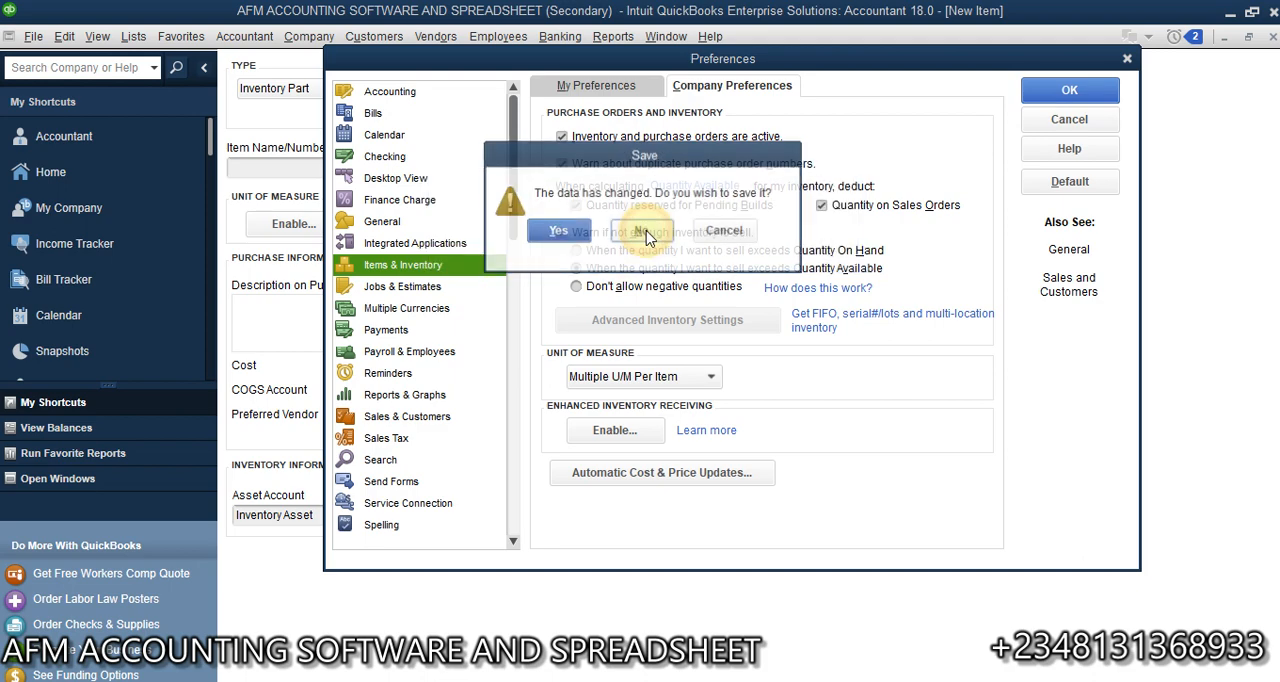
left_click(563, 233)
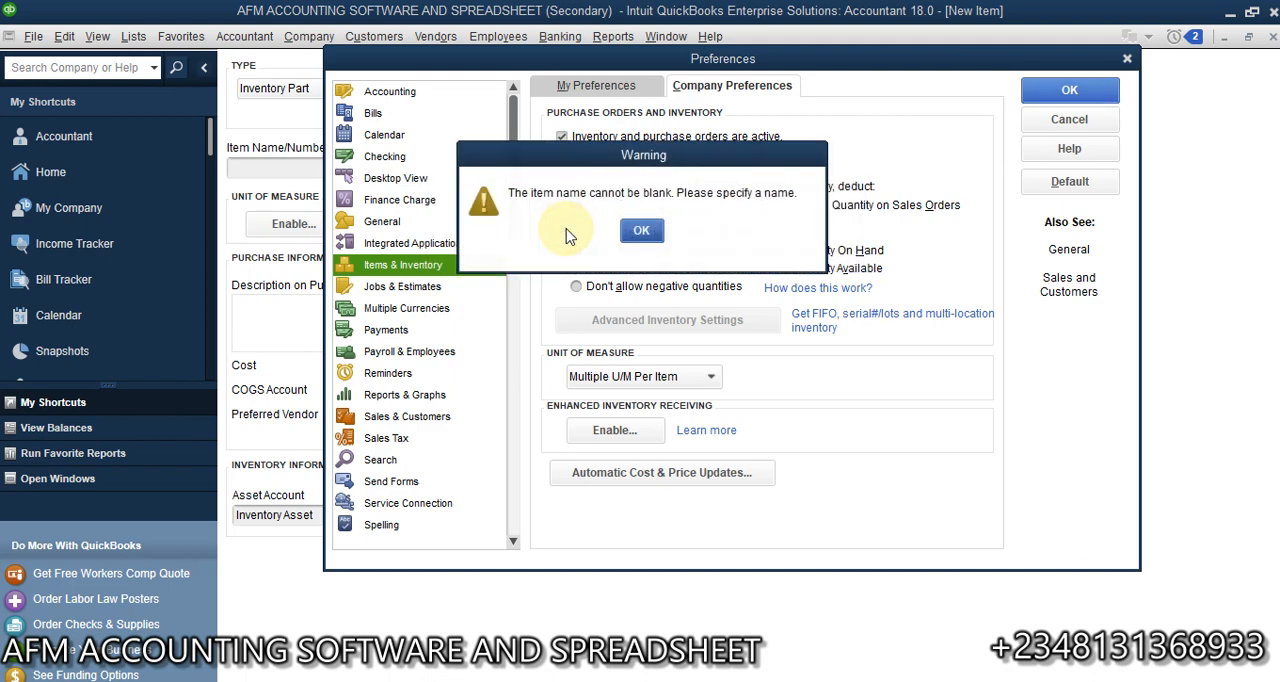
left_click(641, 230)
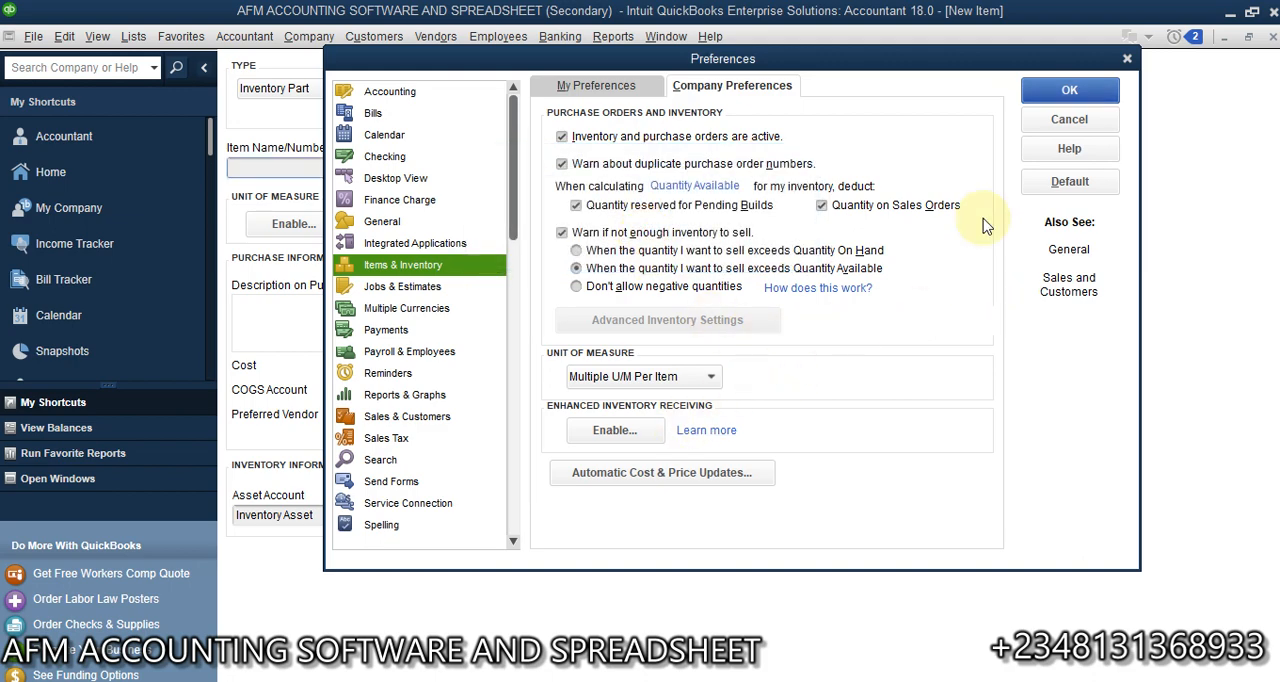
left_click(1044, 90)
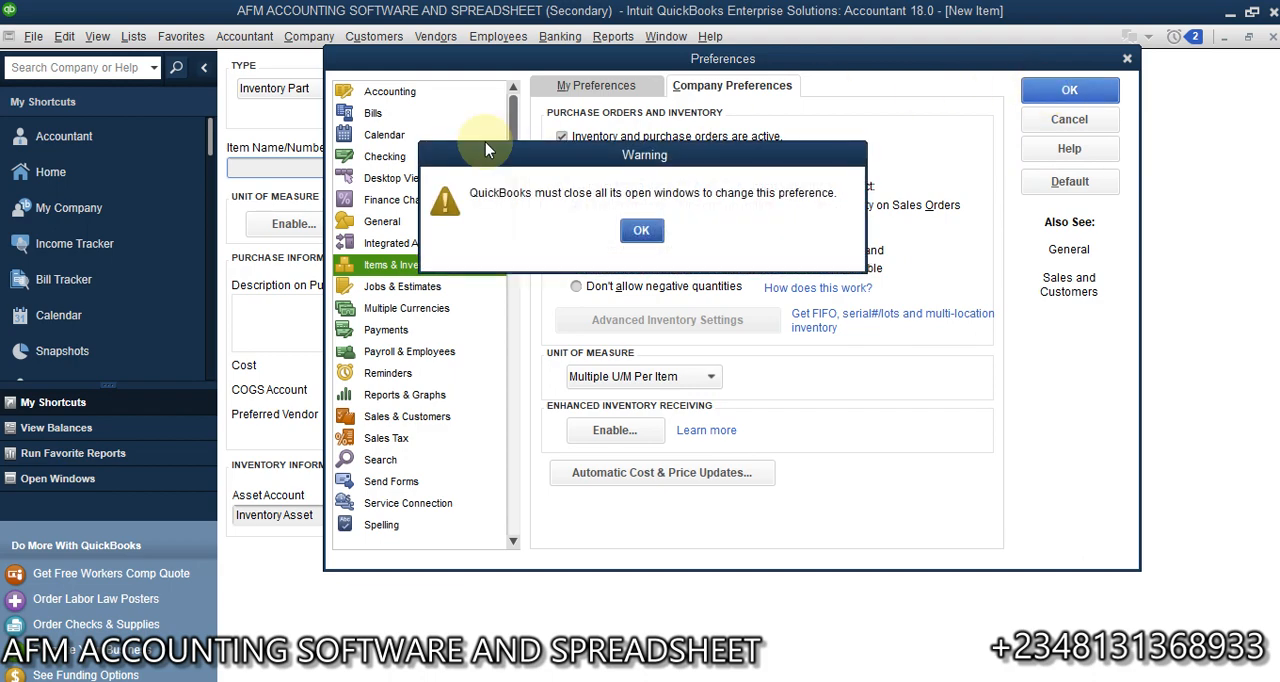
left_click(657, 231)
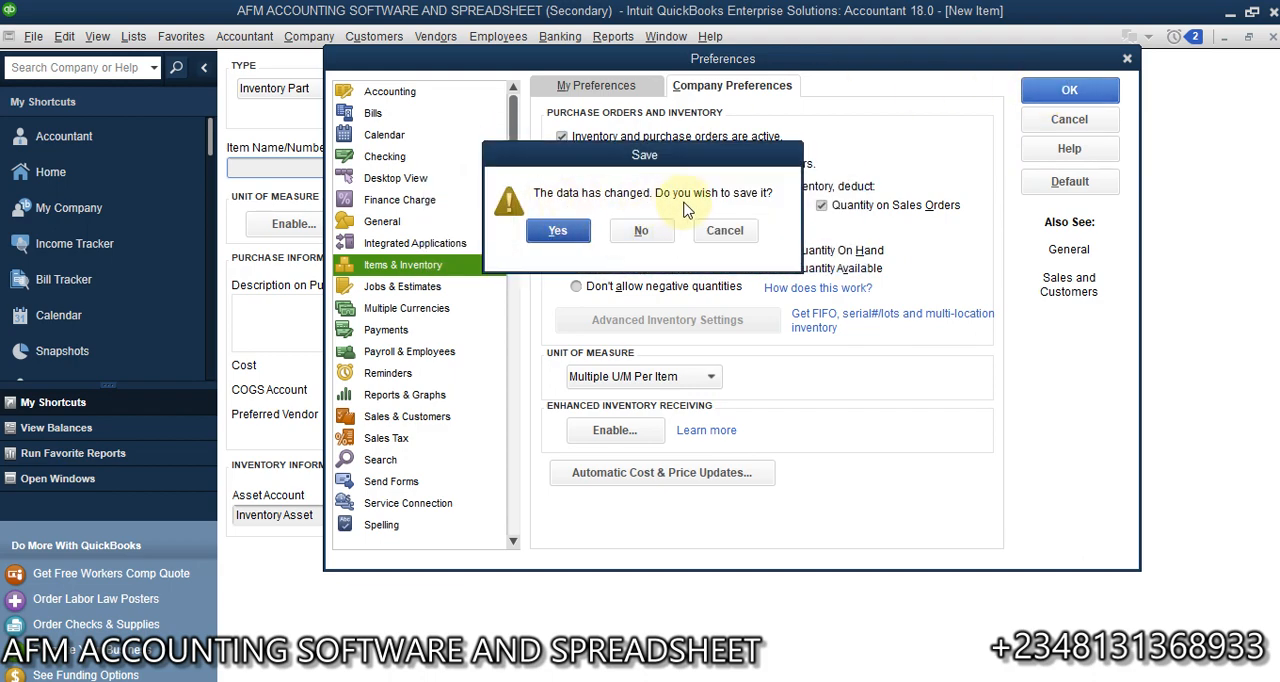
left_click(645, 230)
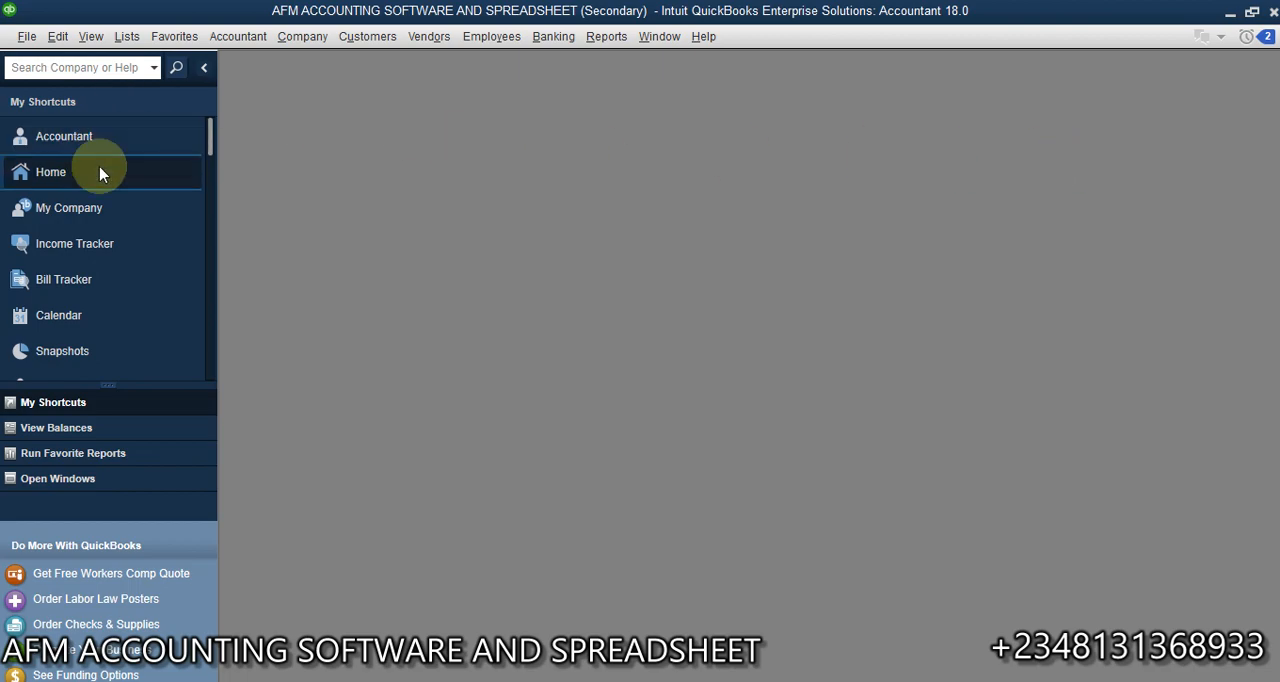
- Return to the home page, open the Item List and start a new item of type Inventory Part
left_click(99, 170)
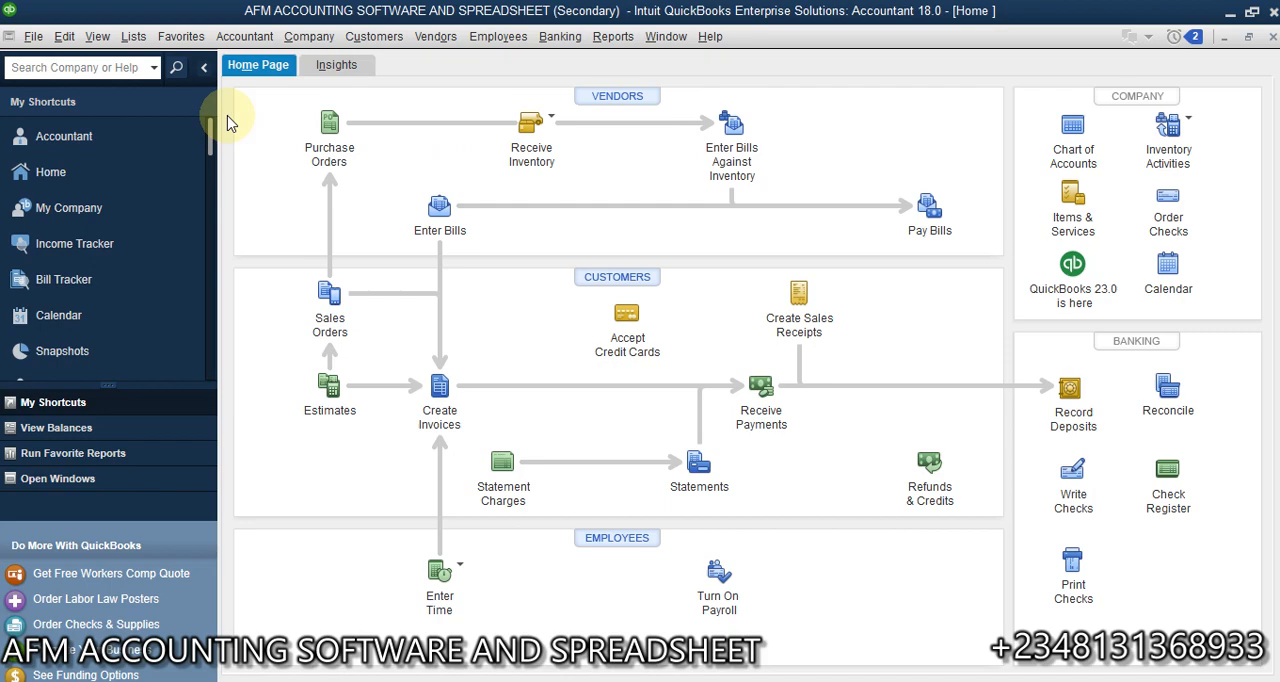
left_click(133, 36)
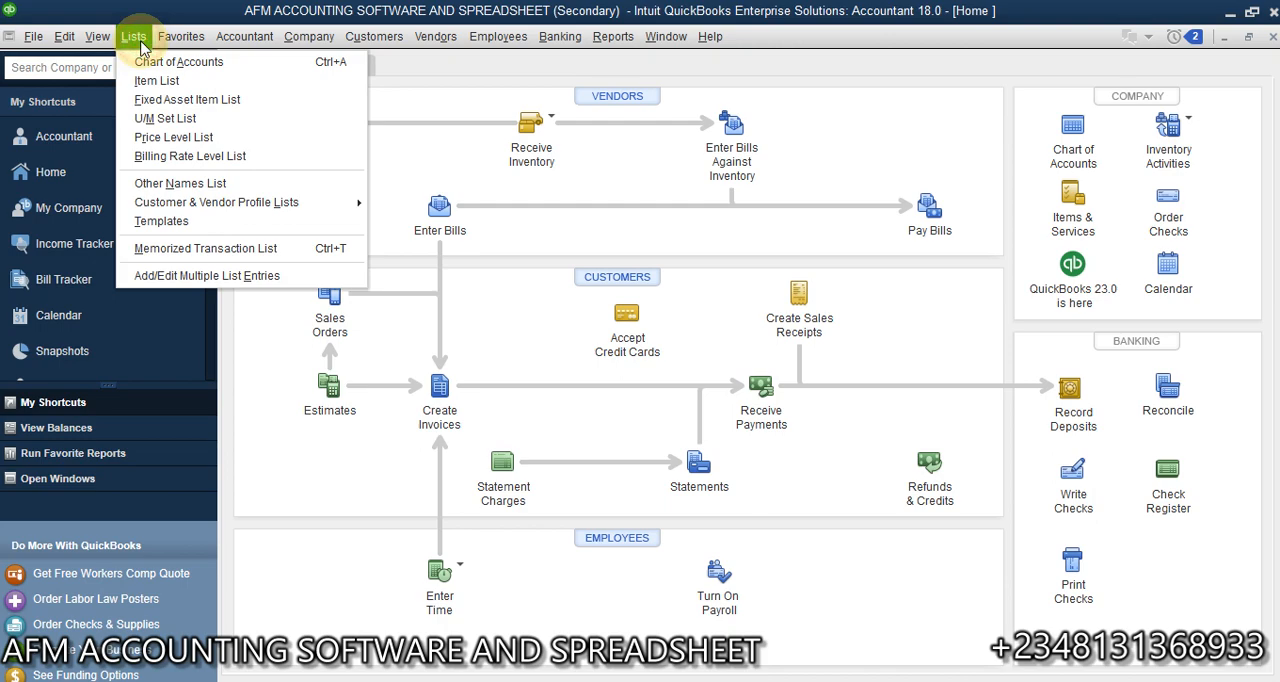
left_click(167, 86)
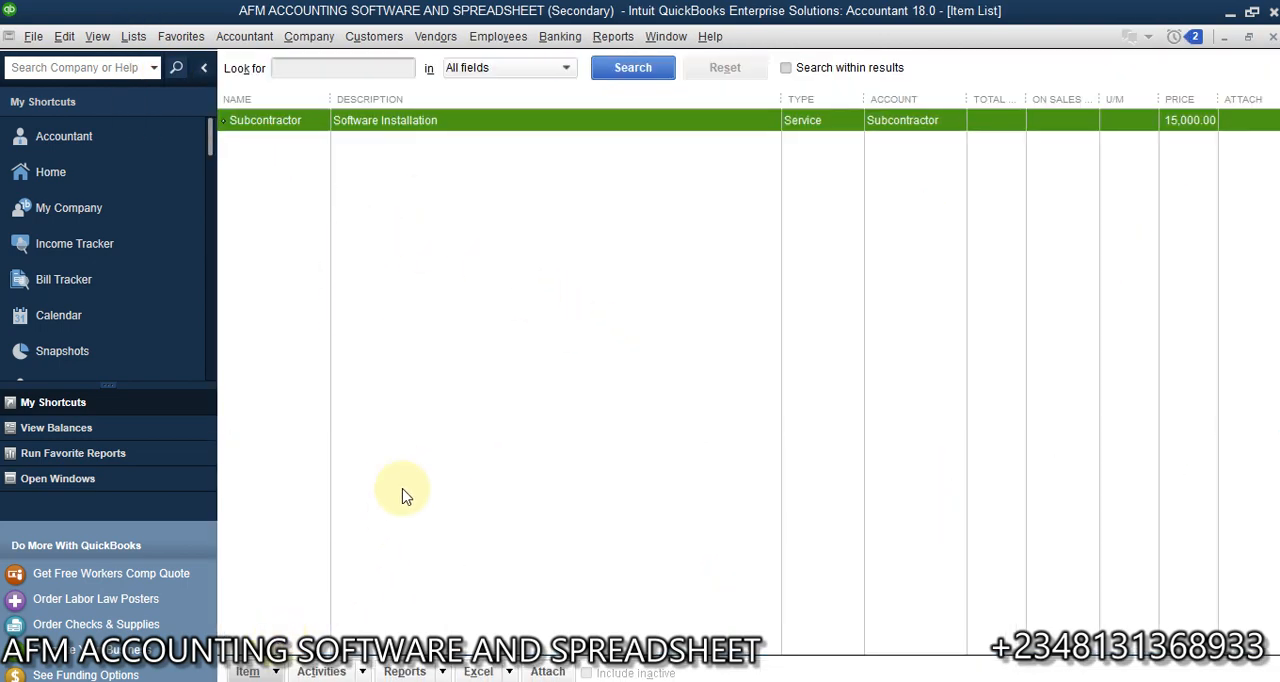
key("ctrl+n")
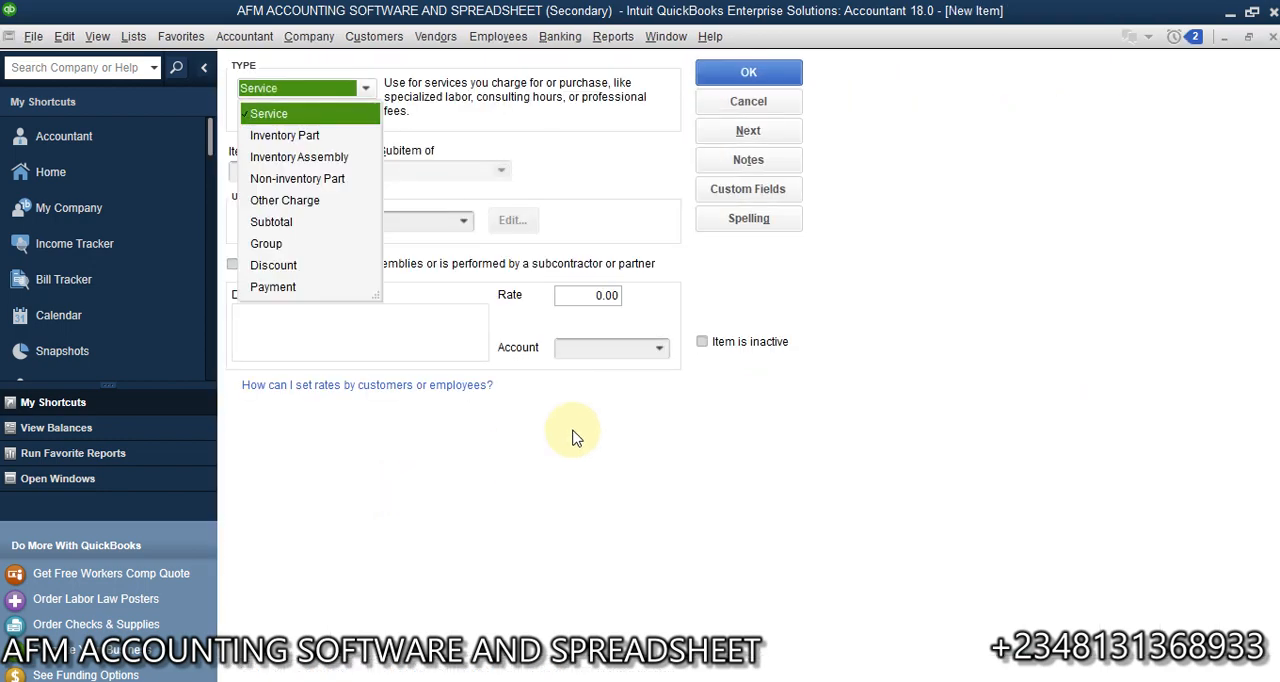
left_click(755, 106)
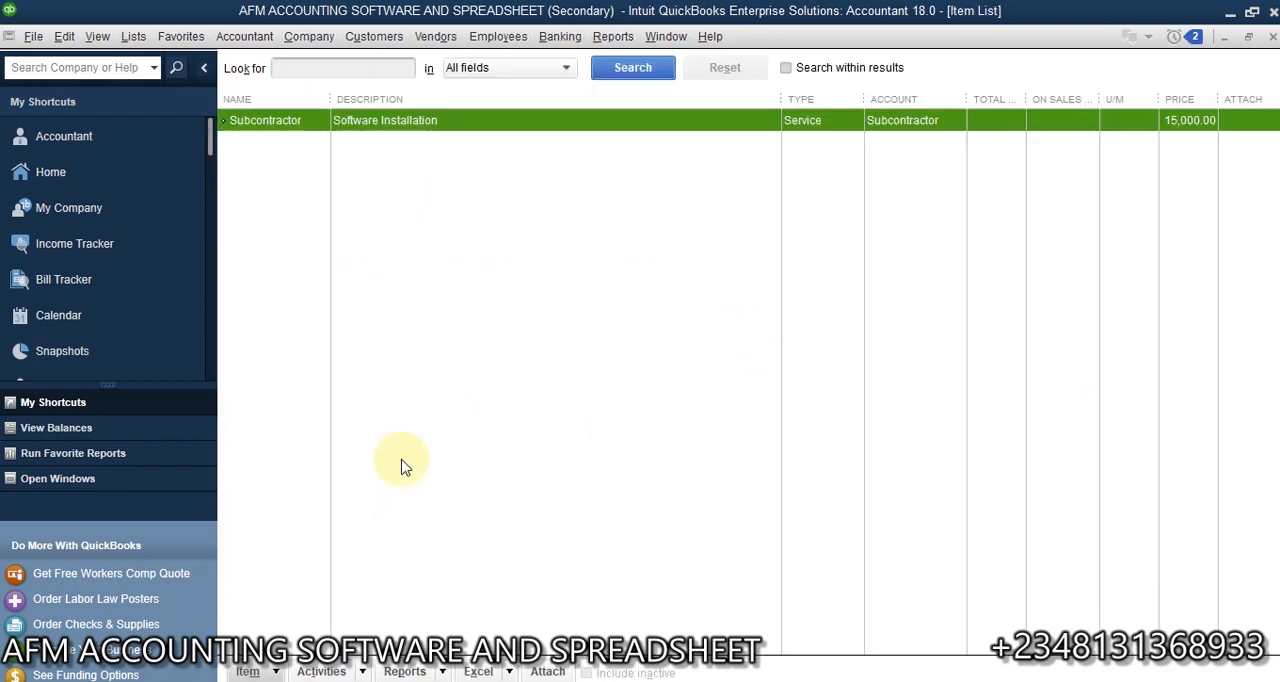
left_click(280, 673)
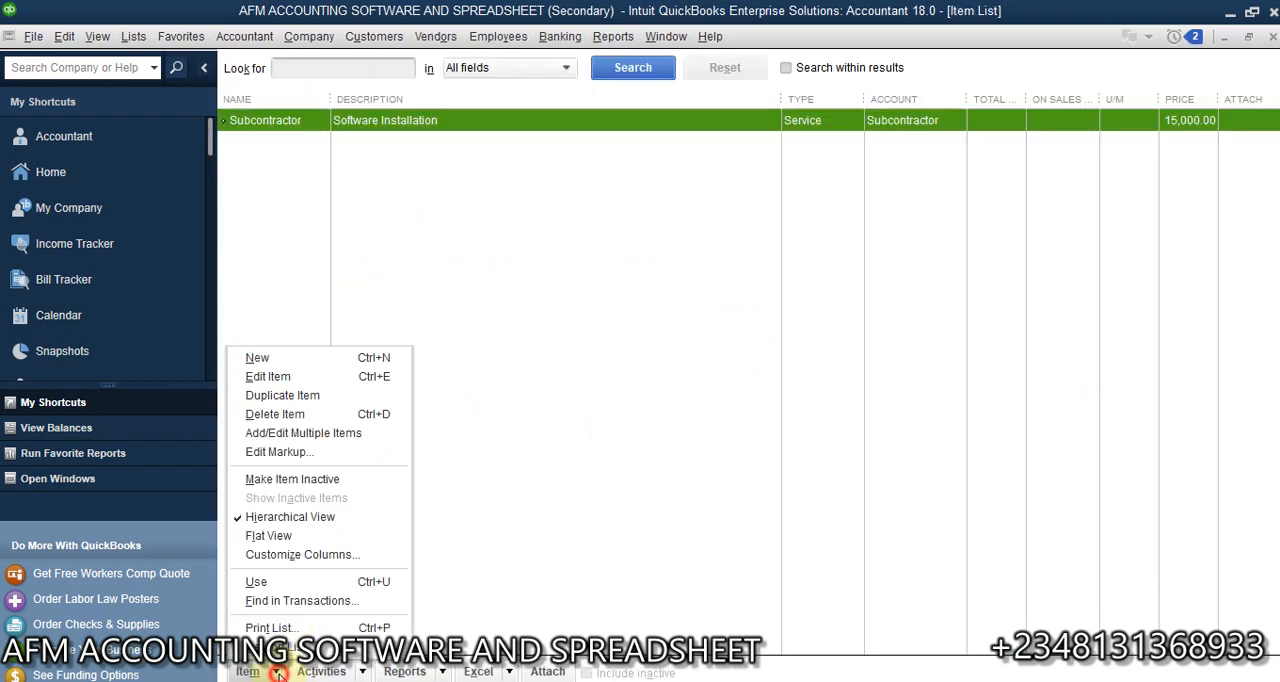
left_click(371, 357)
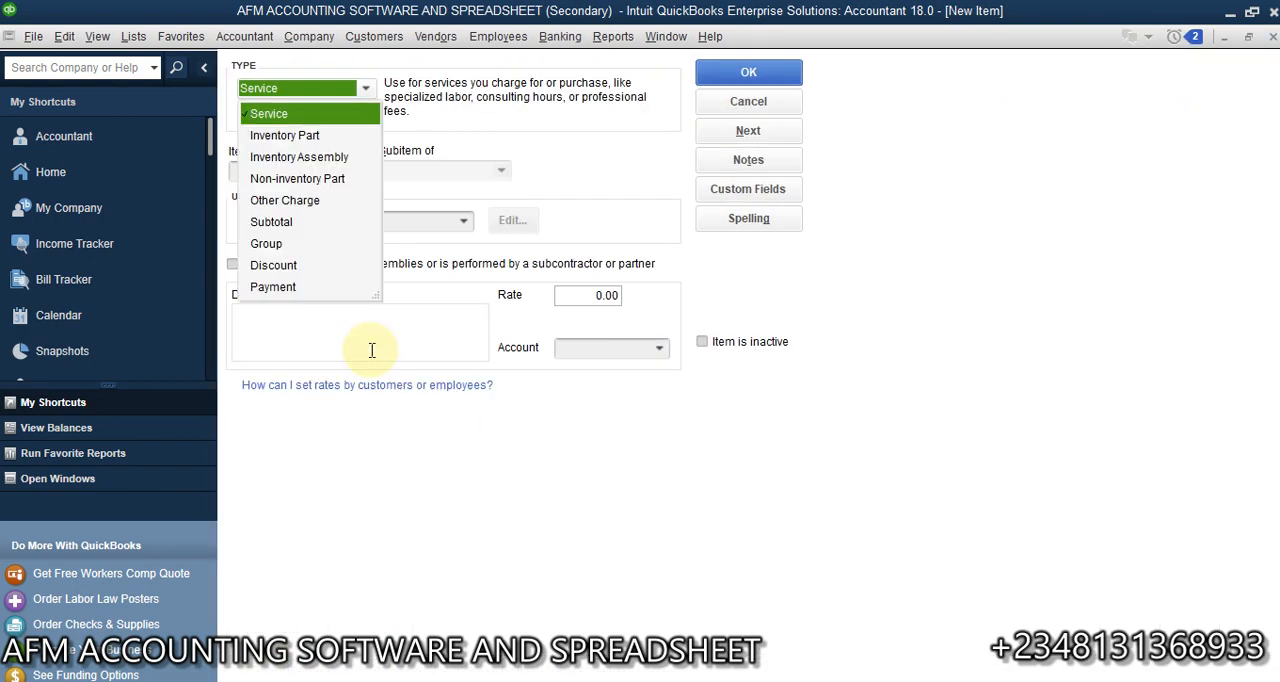
left_click(283, 133)
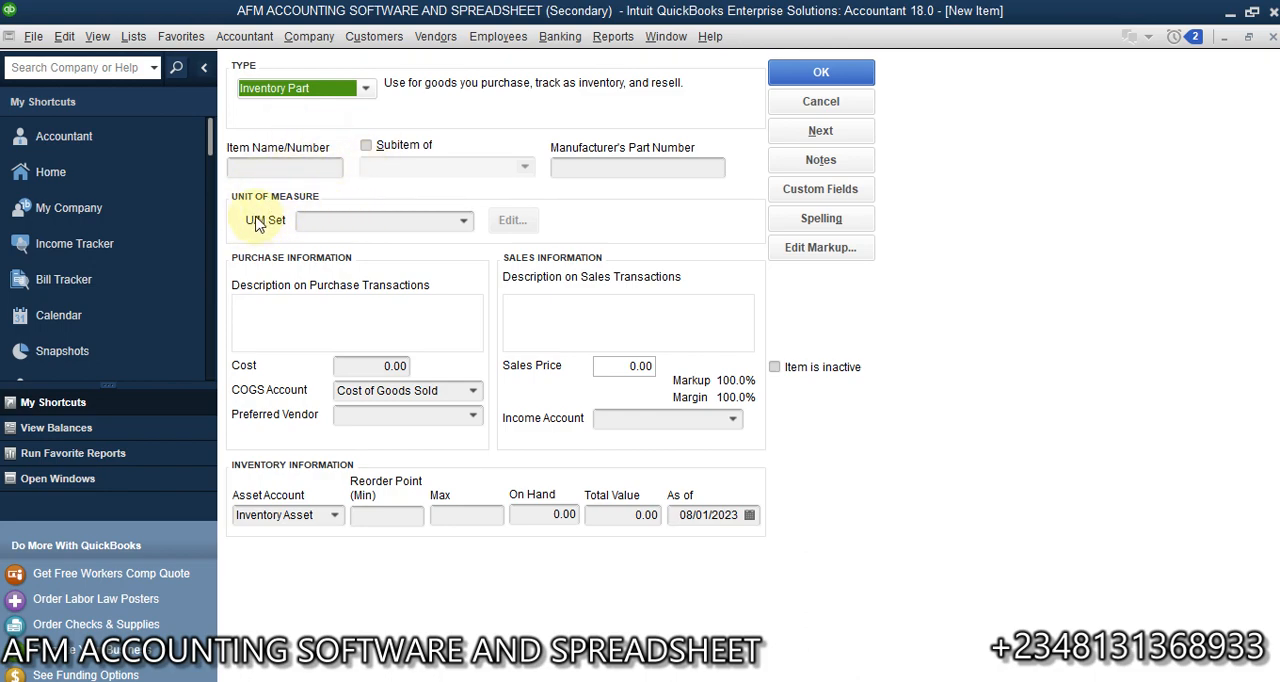
- Switch to PowerPoint to review which businesses use each unit-of-measure type, and return to the new item in QuickBooks
left_click(461, 220)
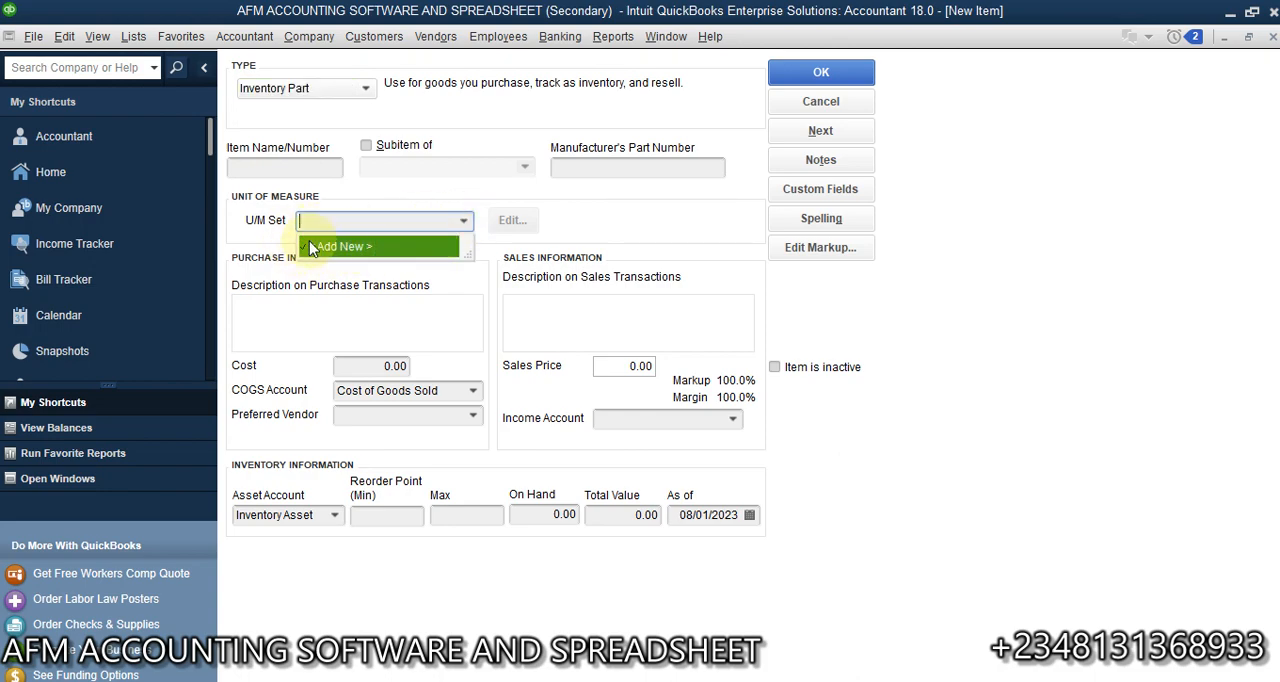
left_click(292, 170)
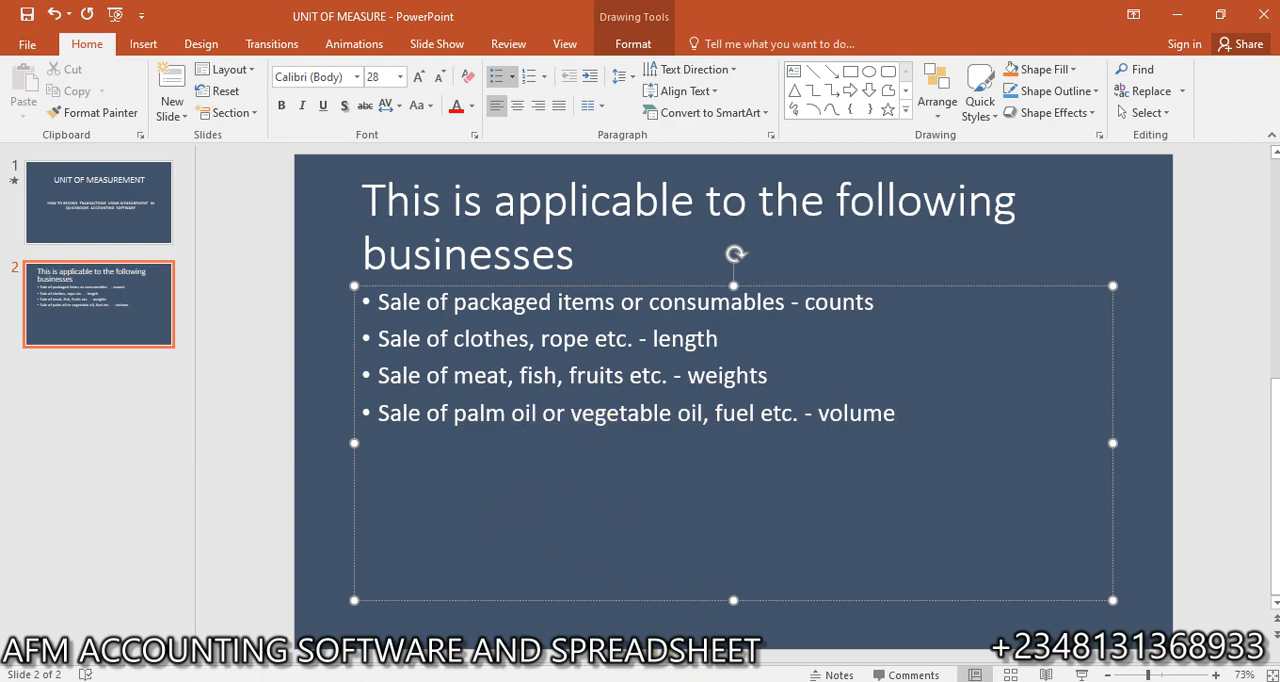
mouse_move(676, 676)
left_click(772, 606)
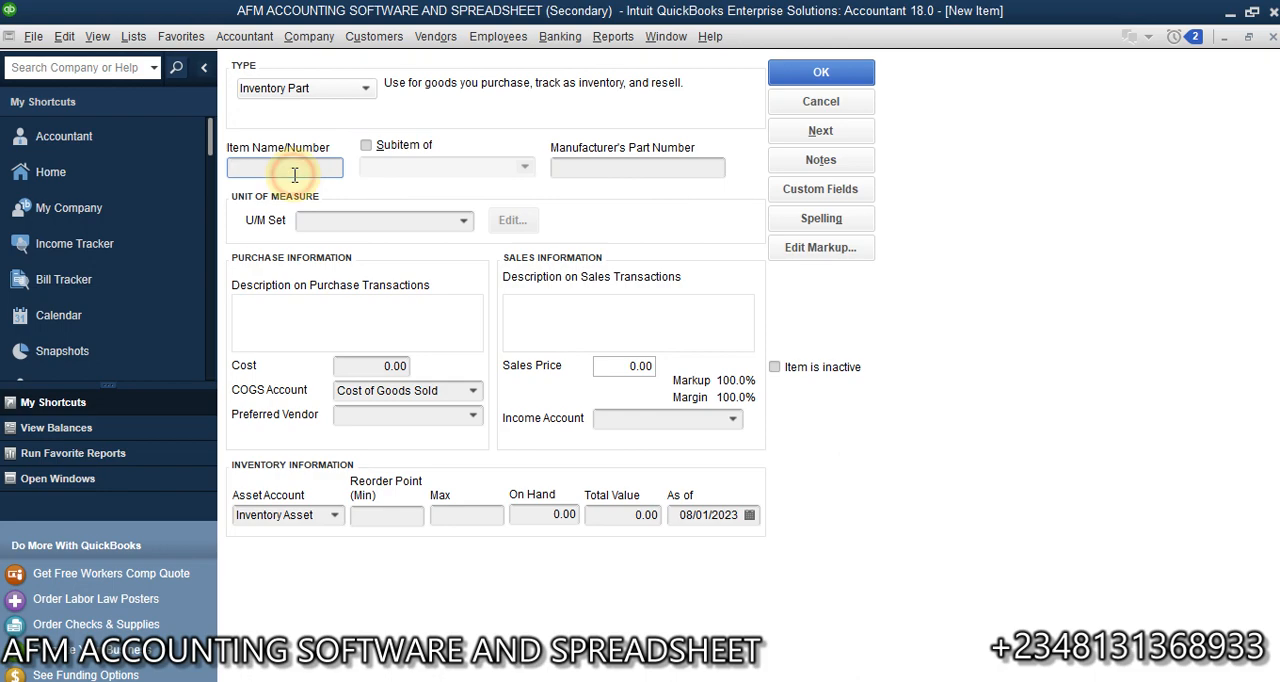
left_click(588, 679)
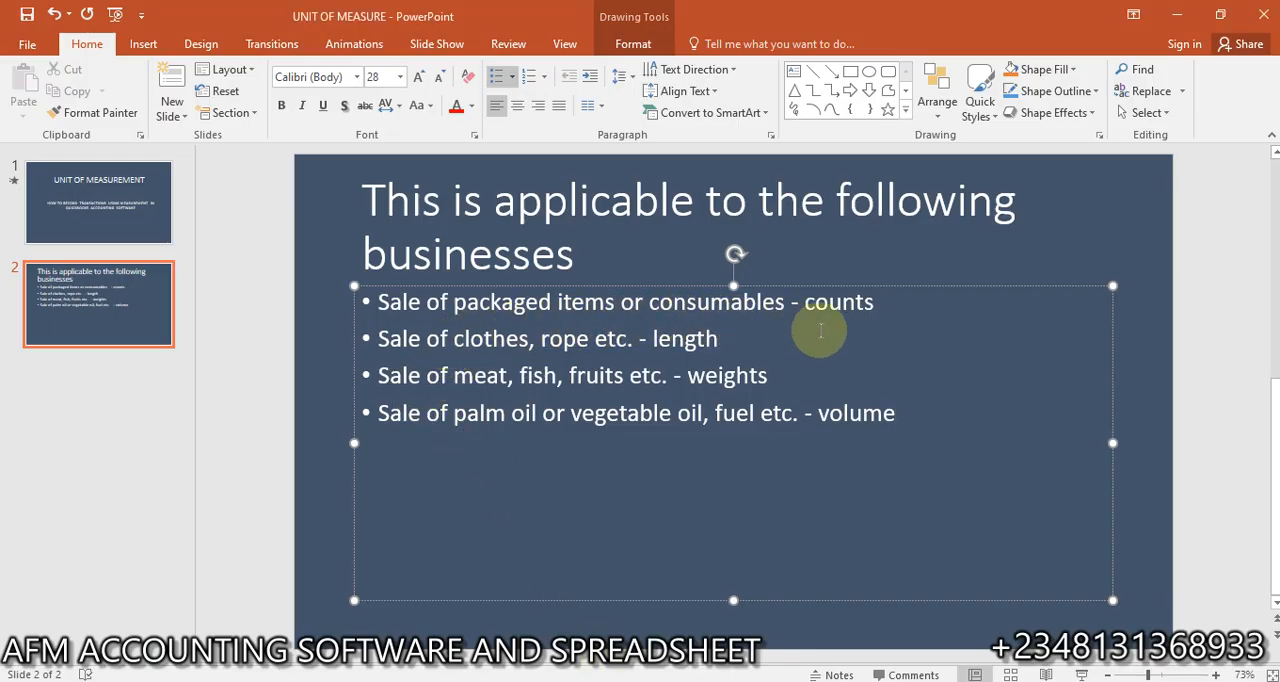
left_click(610, 679)
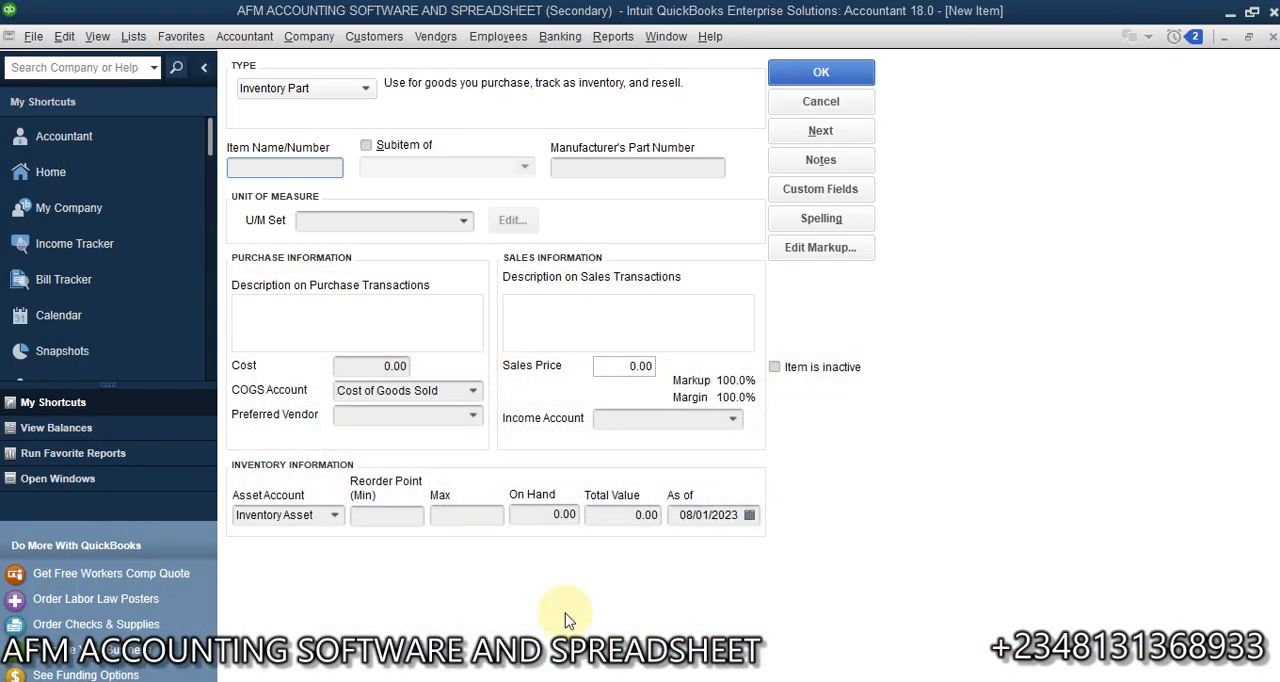
- Start a new unit of measure set for the item and choose Count as its unit type
left_click(461, 222)
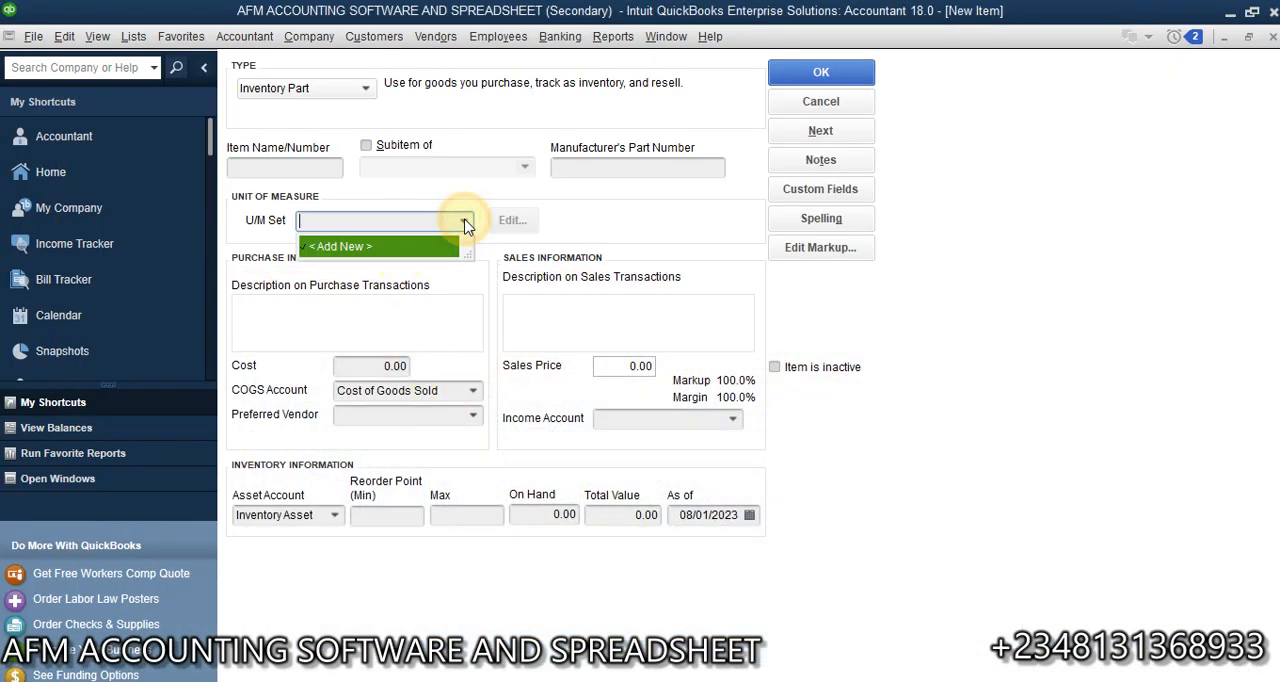
left_click(380, 251)
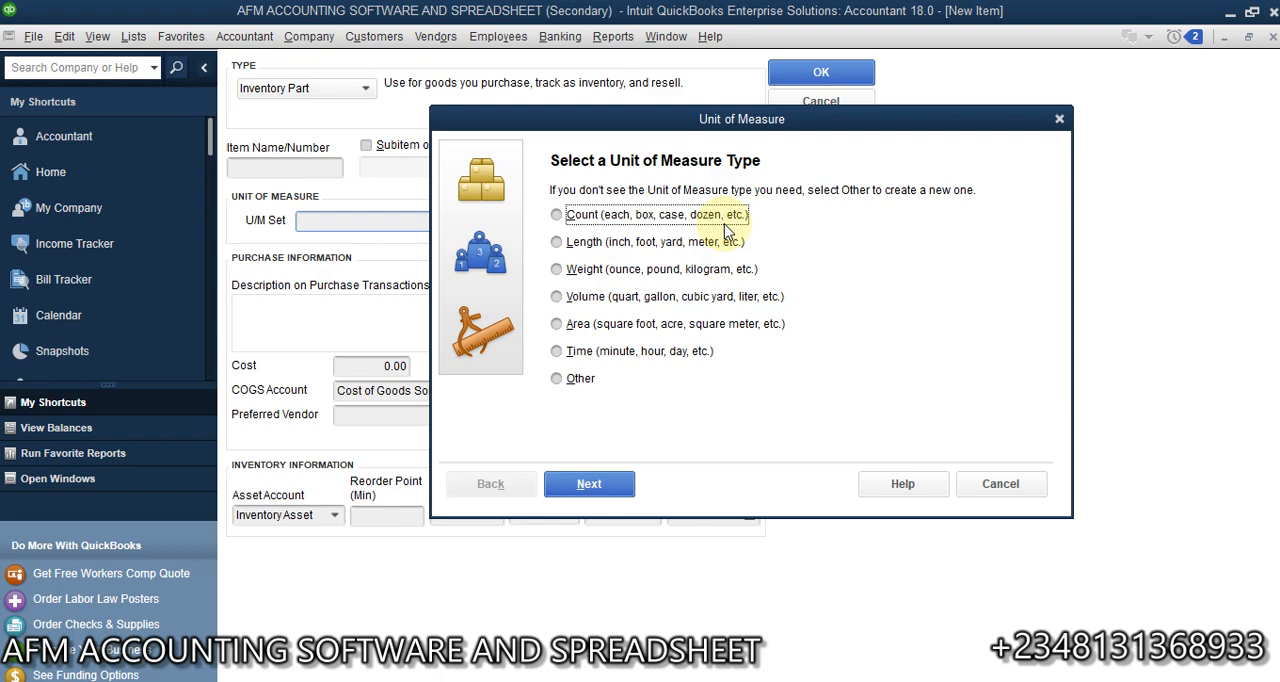
left_click(557, 216)
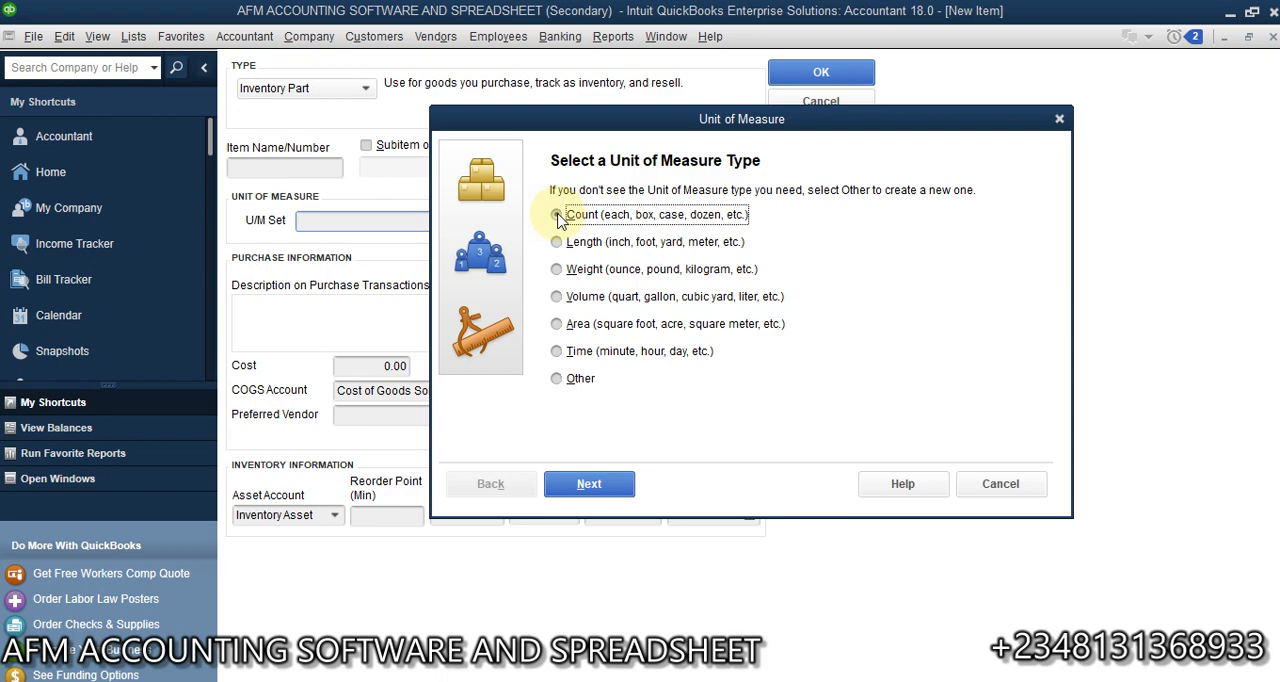
left_click(590, 484)
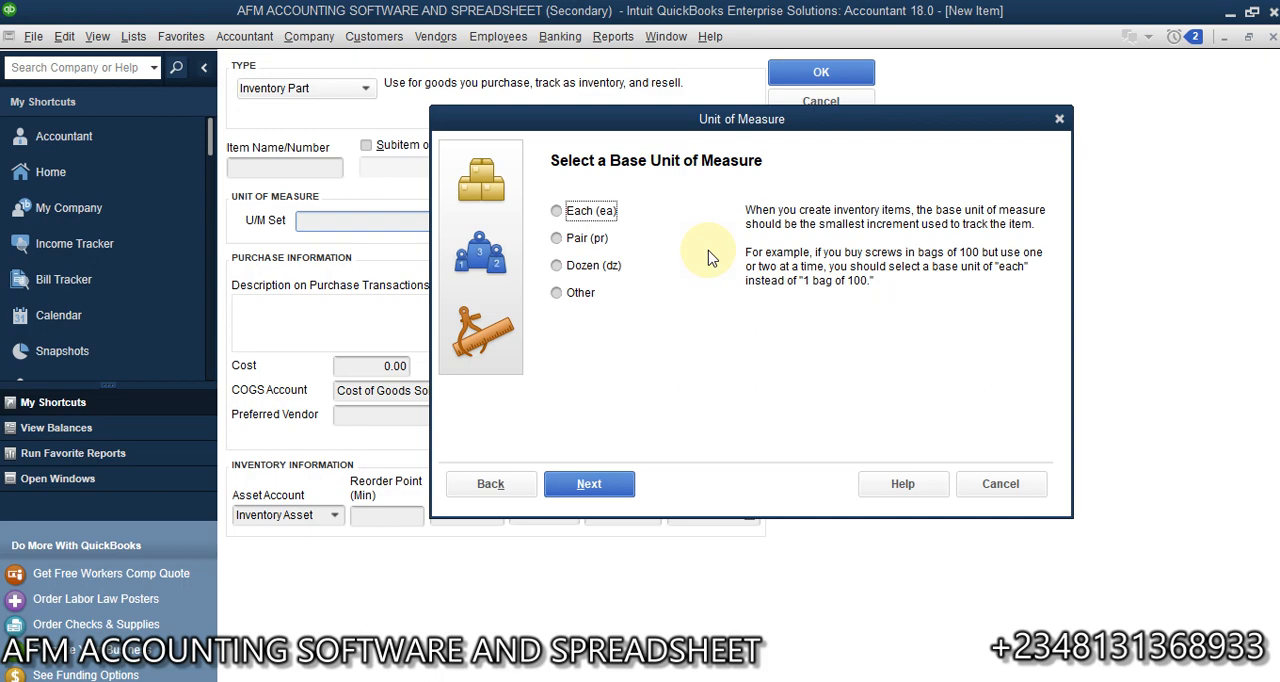
- Compare the base unit options, choose Each (ea) as the base unit and continue to the related units
left_click(558, 213)
left_click(558, 239)
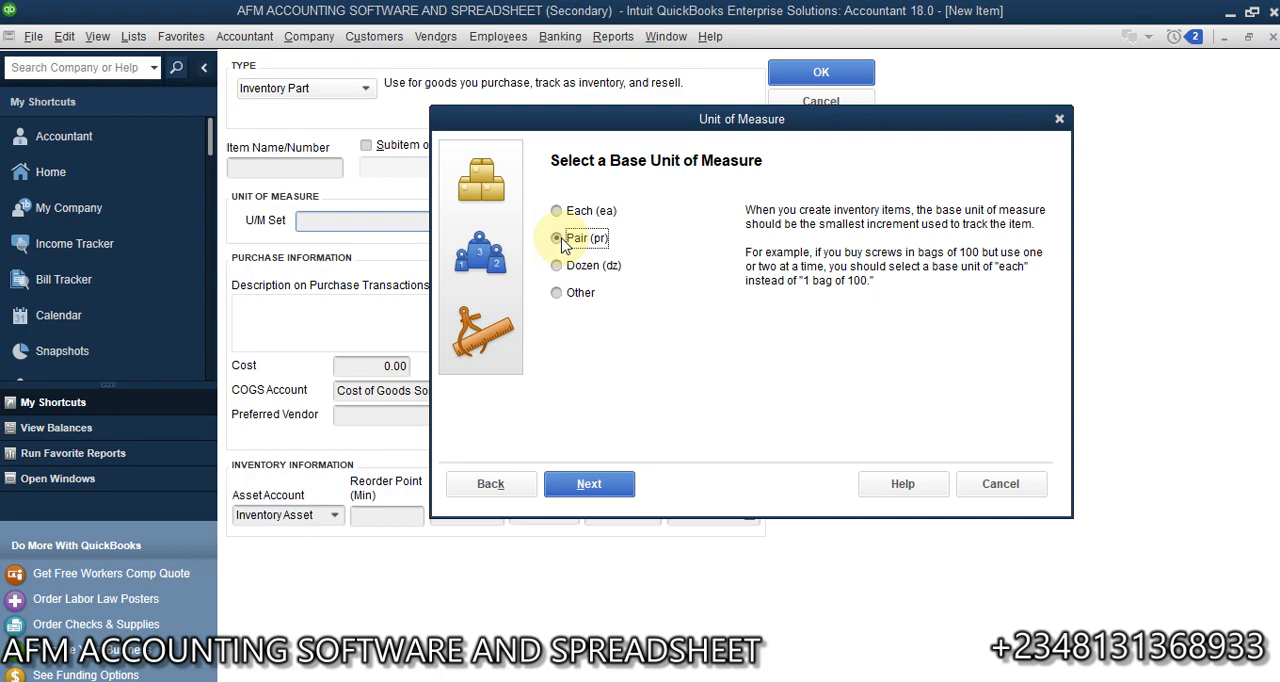
left_click(557, 211)
left_click(557, 239)
left_click(583, 272)
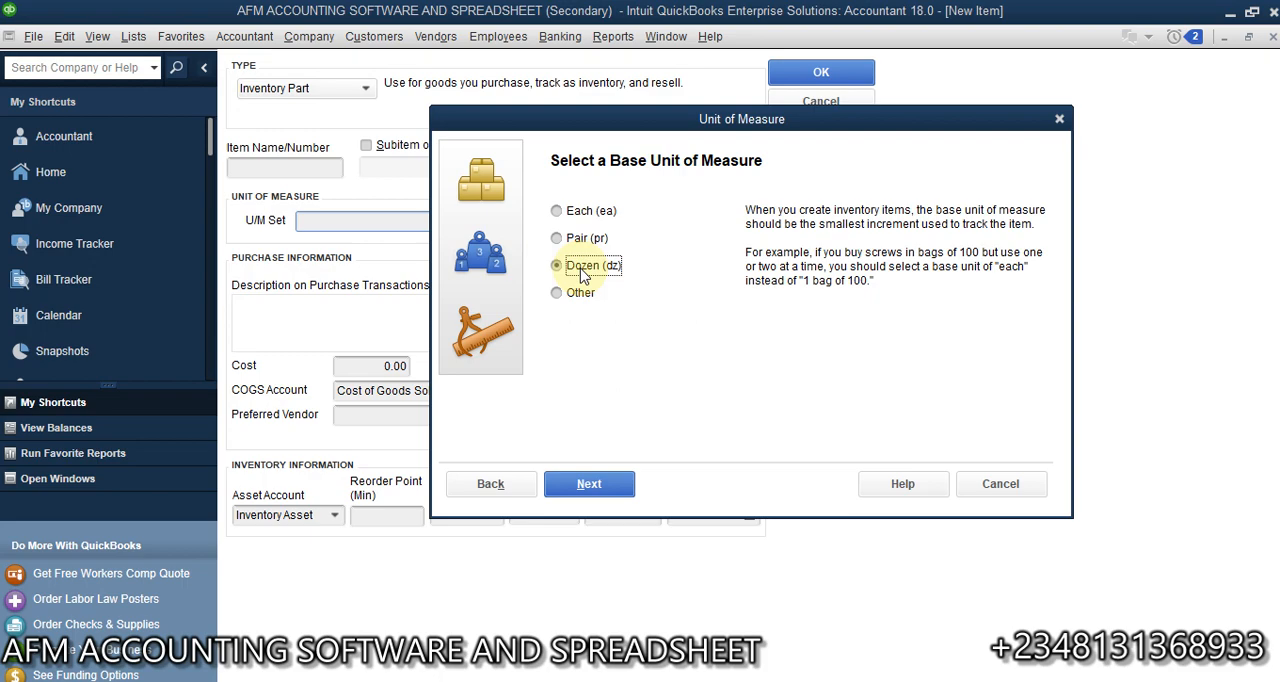
left_click(581, 293)
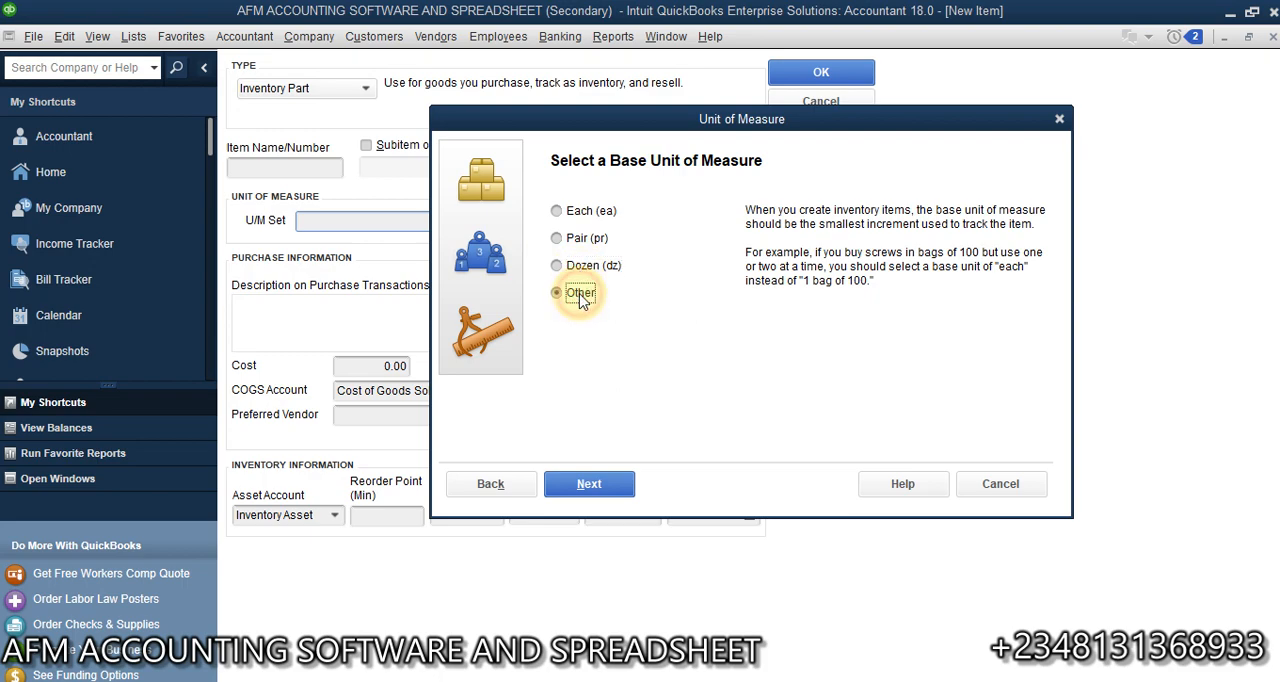
left_click(574, 215)
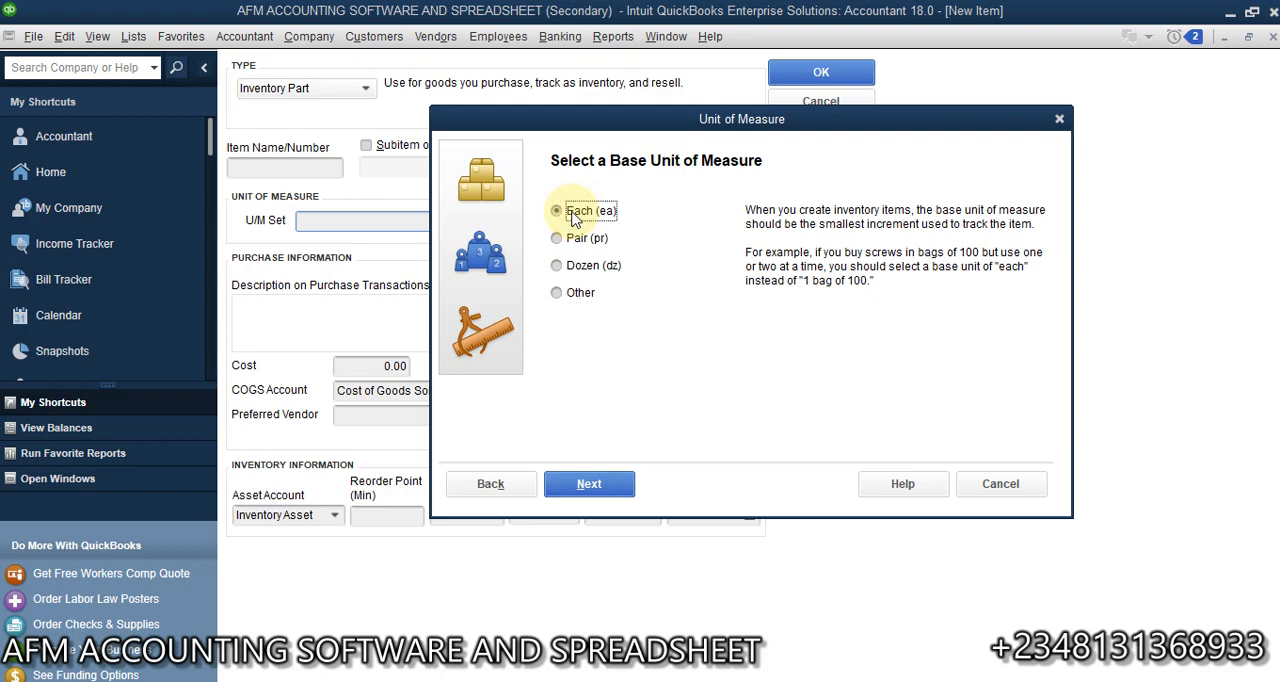
left_click(602, 486)
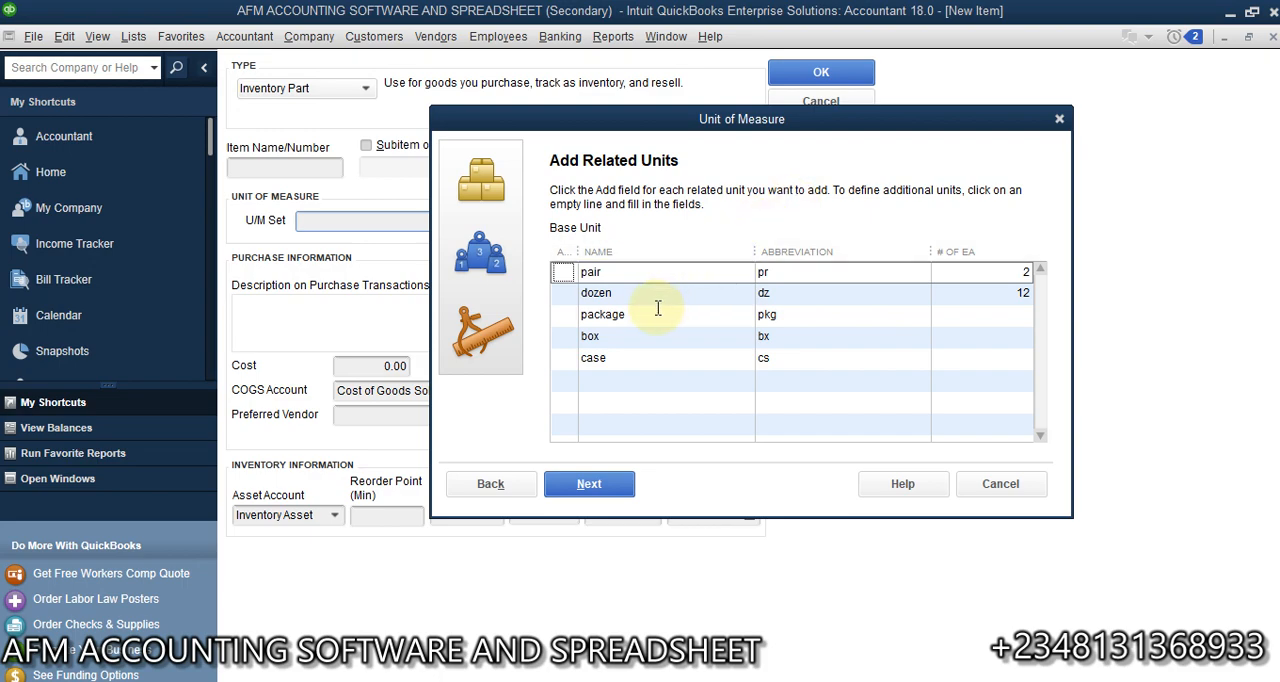
- Replace the case related unit with crate, abbreviated ct and equal to 30 each
left_click(610, 358)
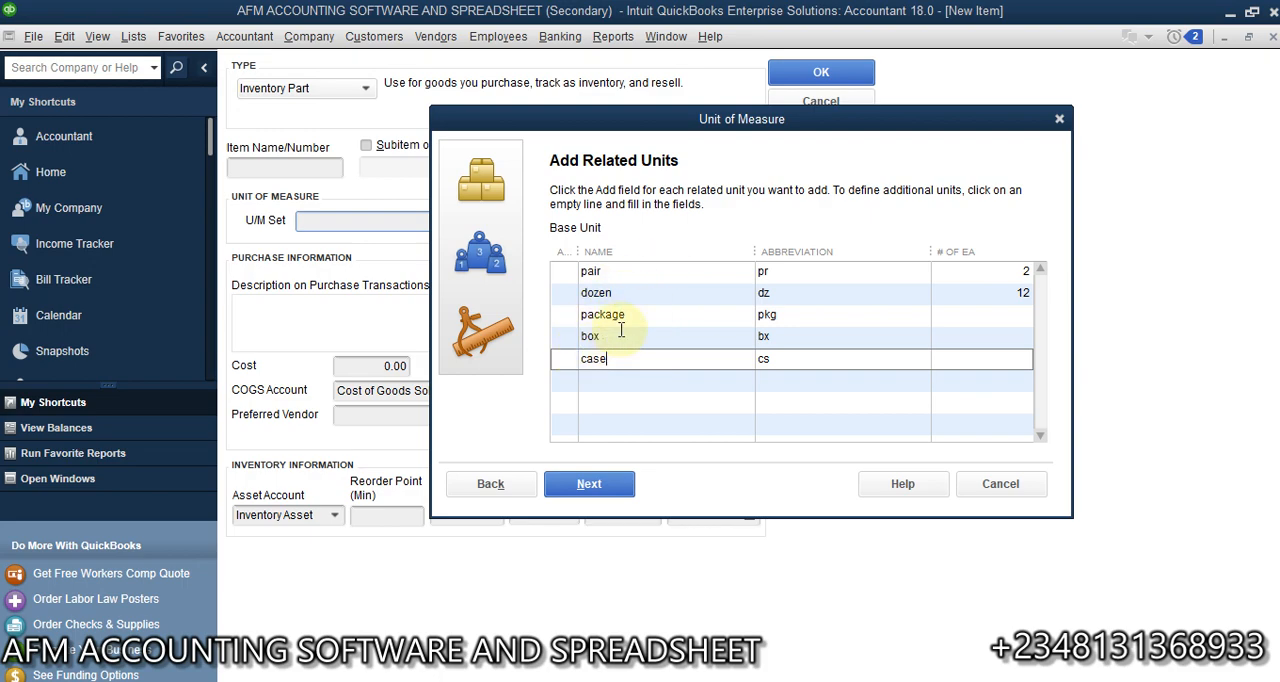
key("BackSpace")
key("BackSpace")
key("BackSpace")
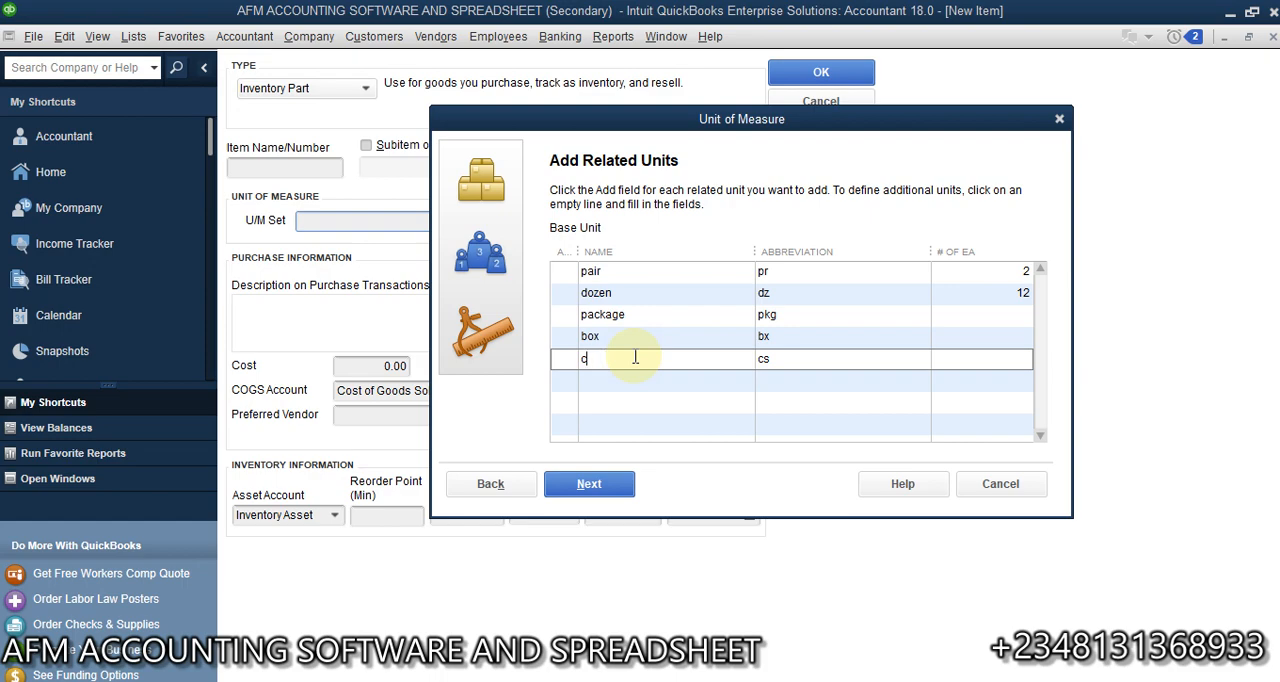
type("rate")
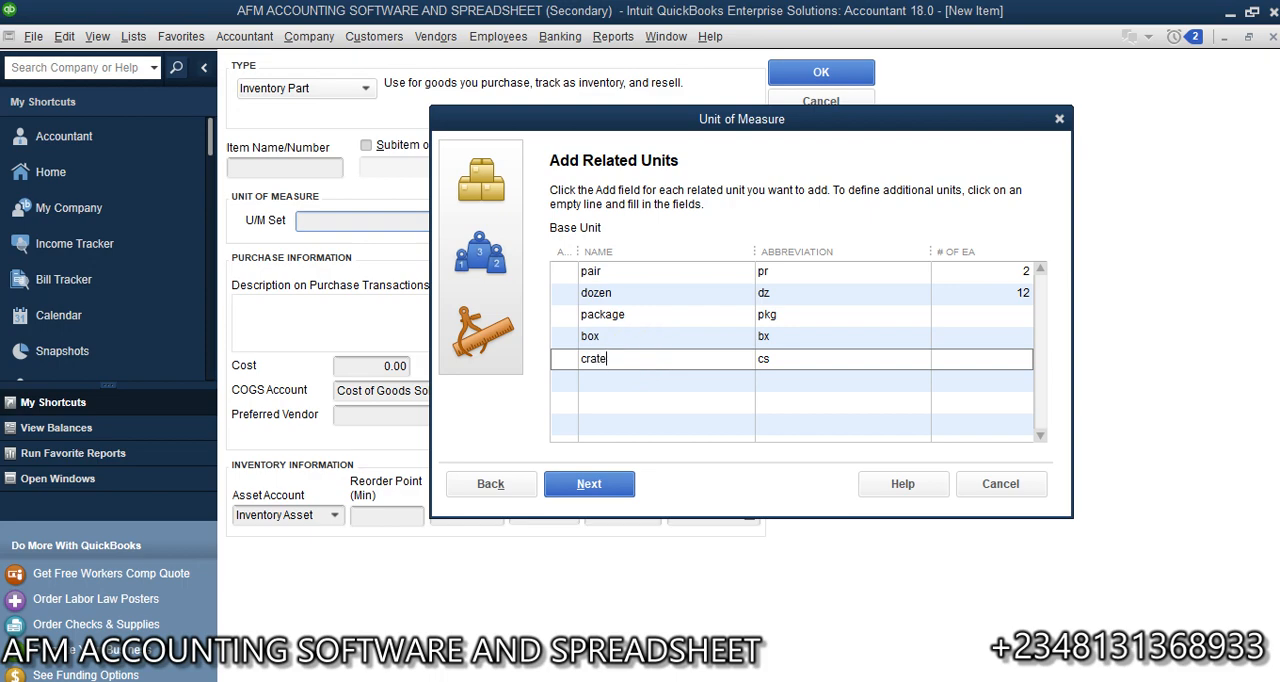
left_click(786, 357)
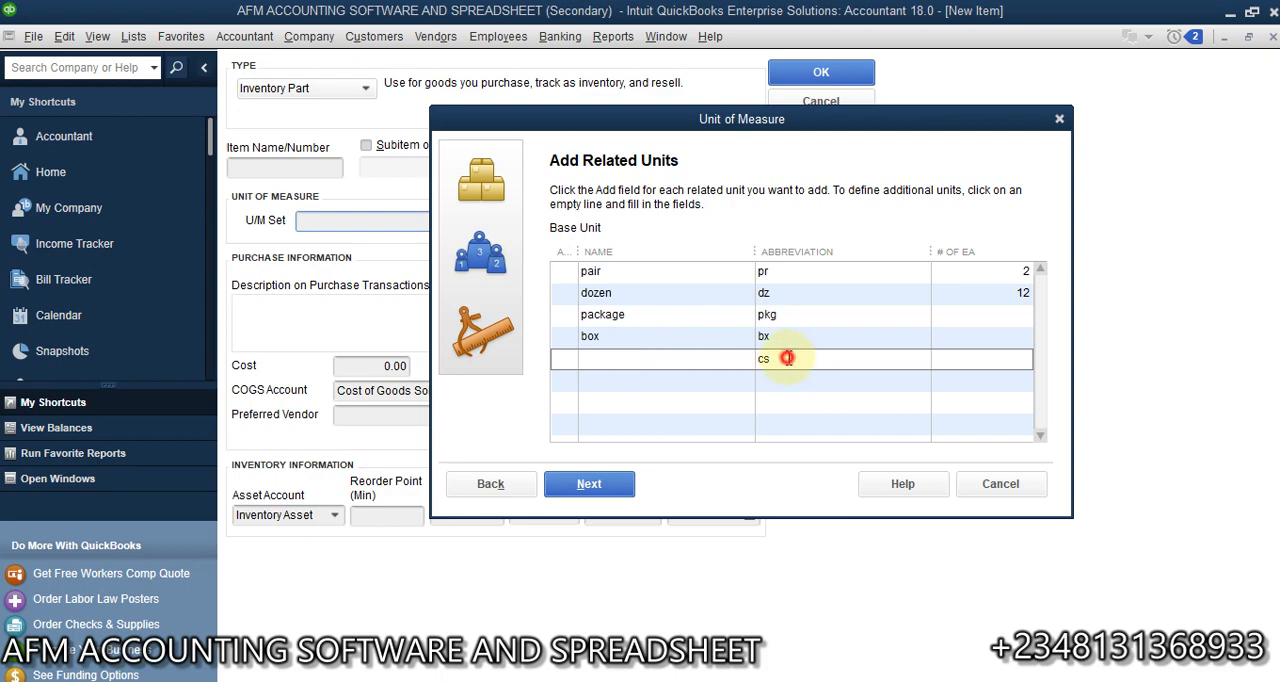
type("cs")
key("BackSpace")
type("t")
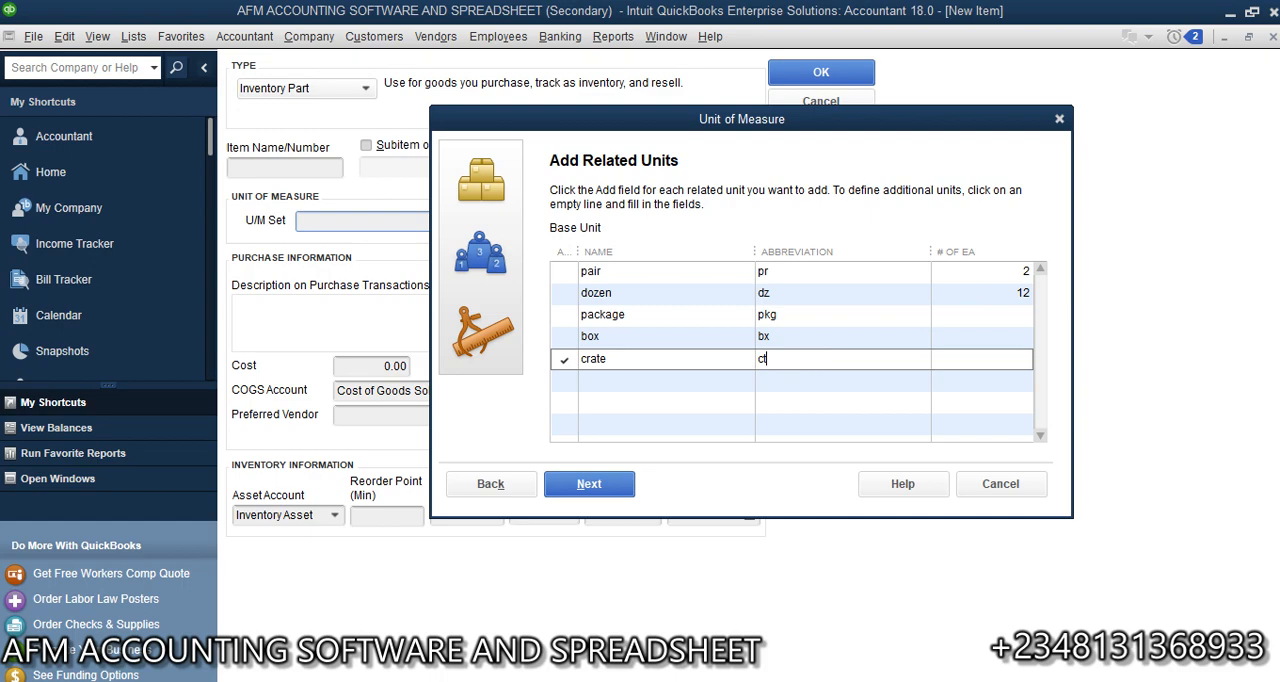
left_click(965, 359)
type("30")
left_click(877, 356)
- Include the box related unit, rename it Pallet, abbreviate it pt and set it to 300 each
left_click(564, 337)
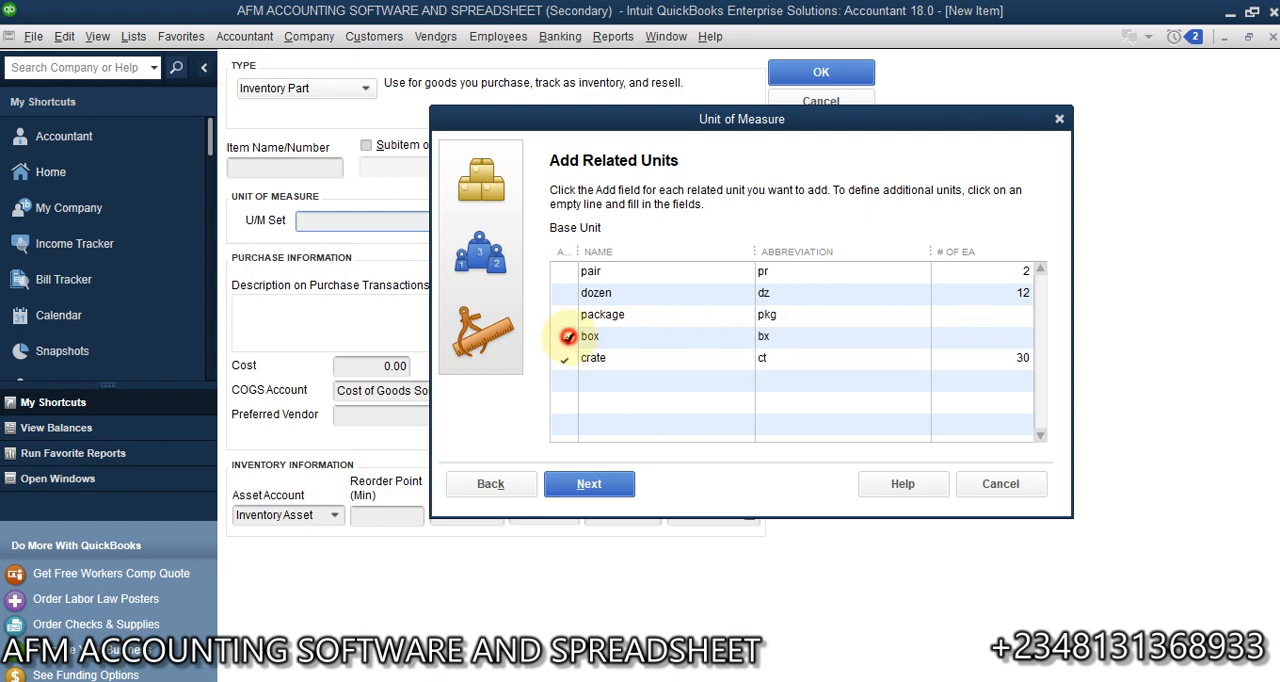
left_click(620, 338)
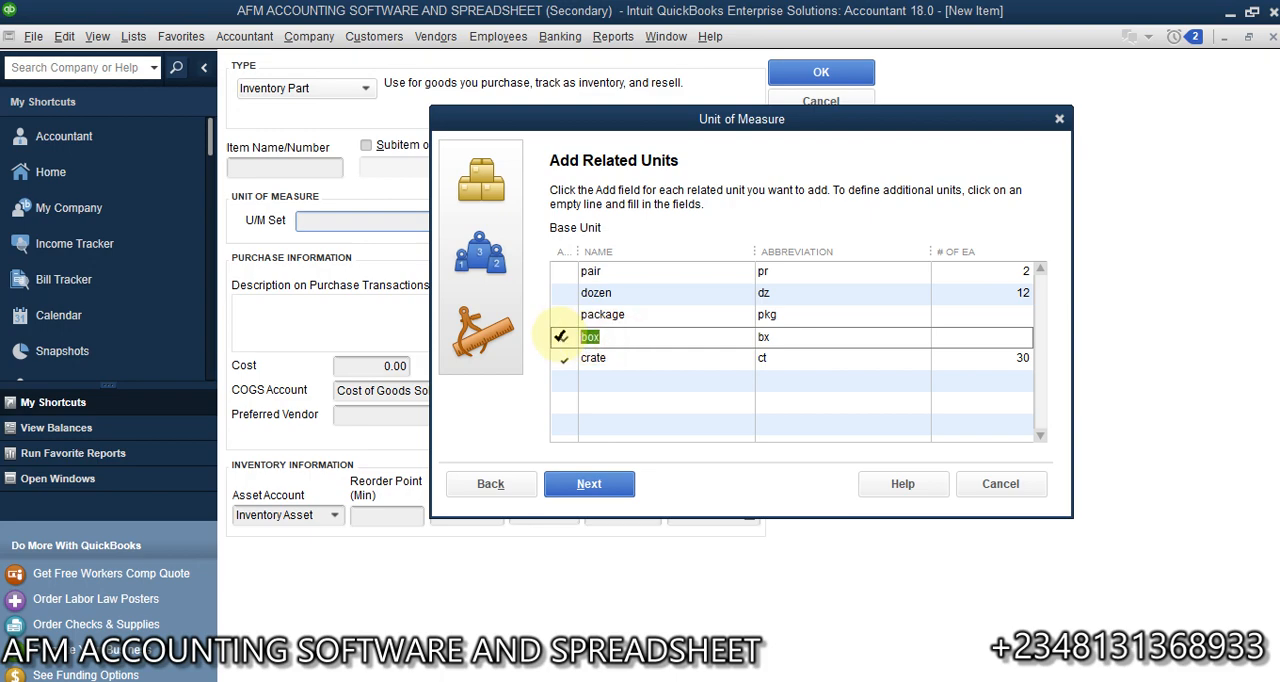
type("p")
key("BackSpace")
type("PA")
key("BackSpace")
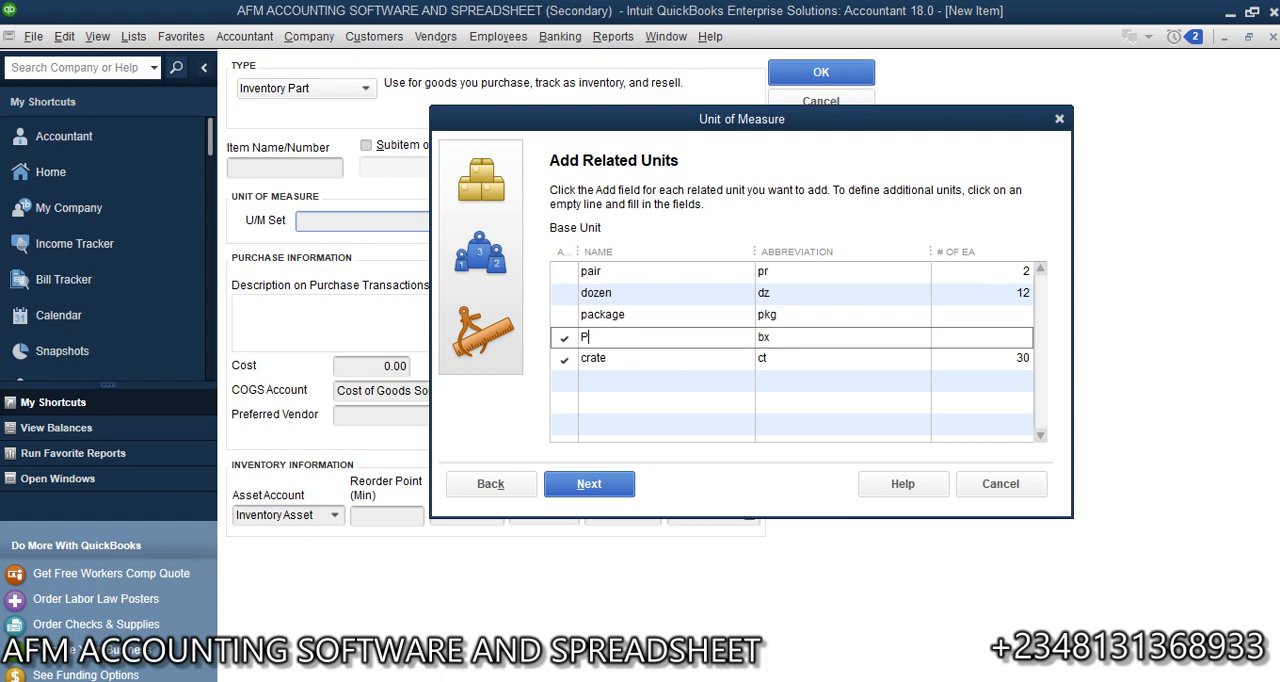
type("l")
key("BackSpace")
type("allet")
left_click_drag(788, 344, 731, 343)
type("pt")
left_click(1008, 341)
left_click(1009, 358)
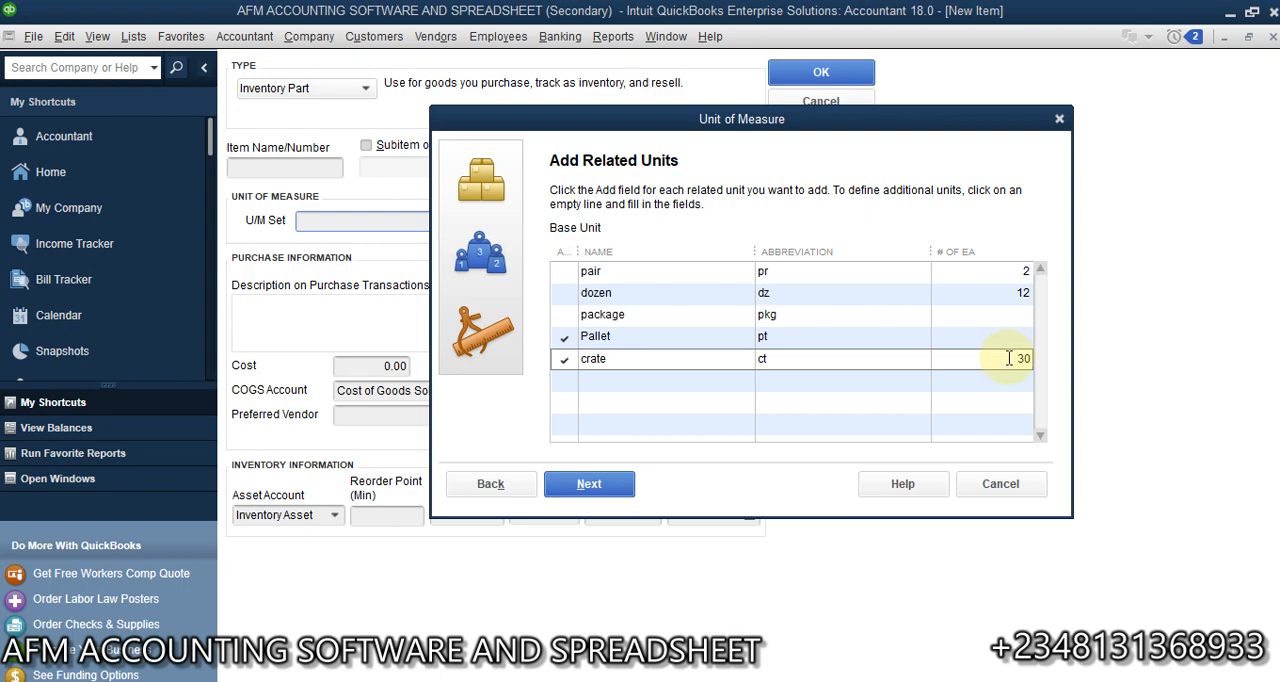
left_click(1008, 338)
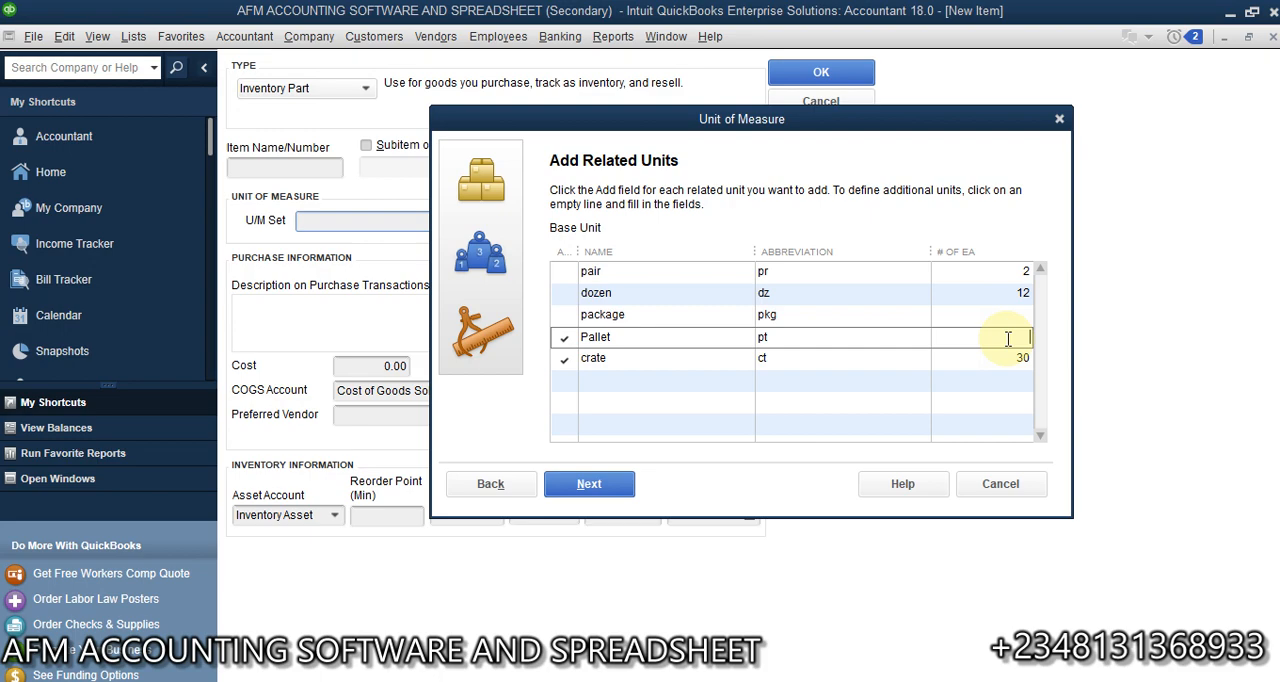
type("300")
left_click(1000, 362)
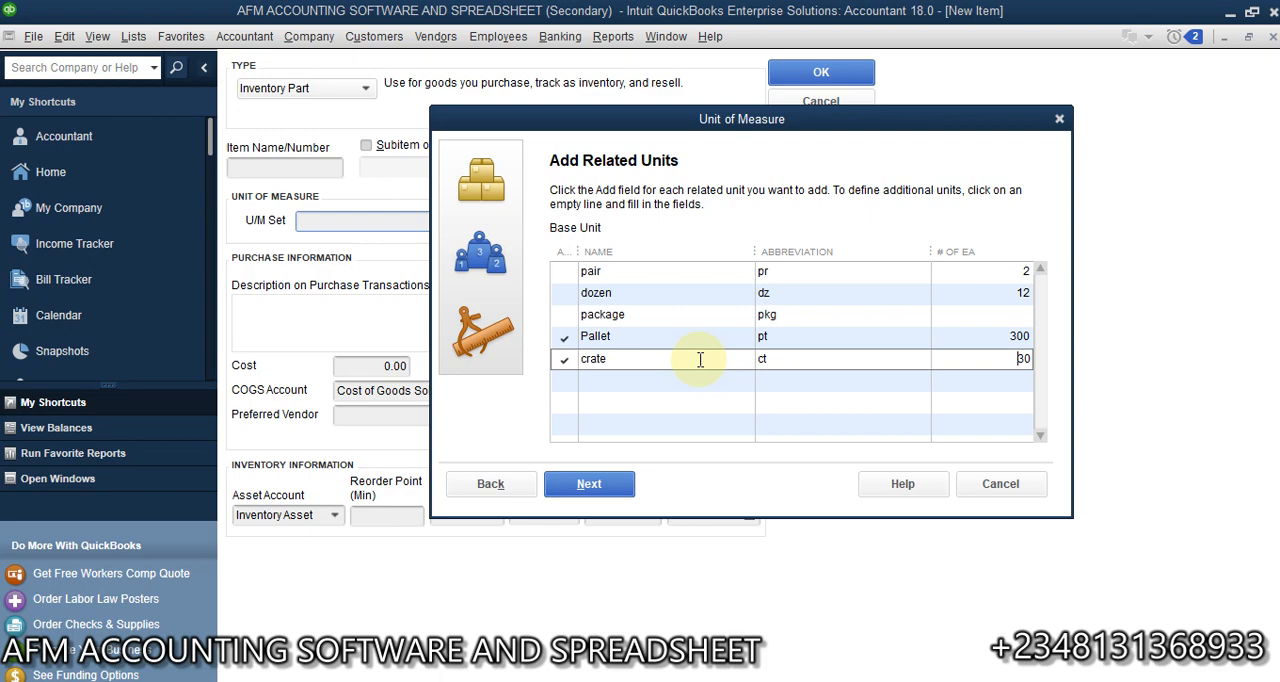
- Replace the package related unit with Dozen, abbreviated dz and equal to 12 each
left_click(634, 316)
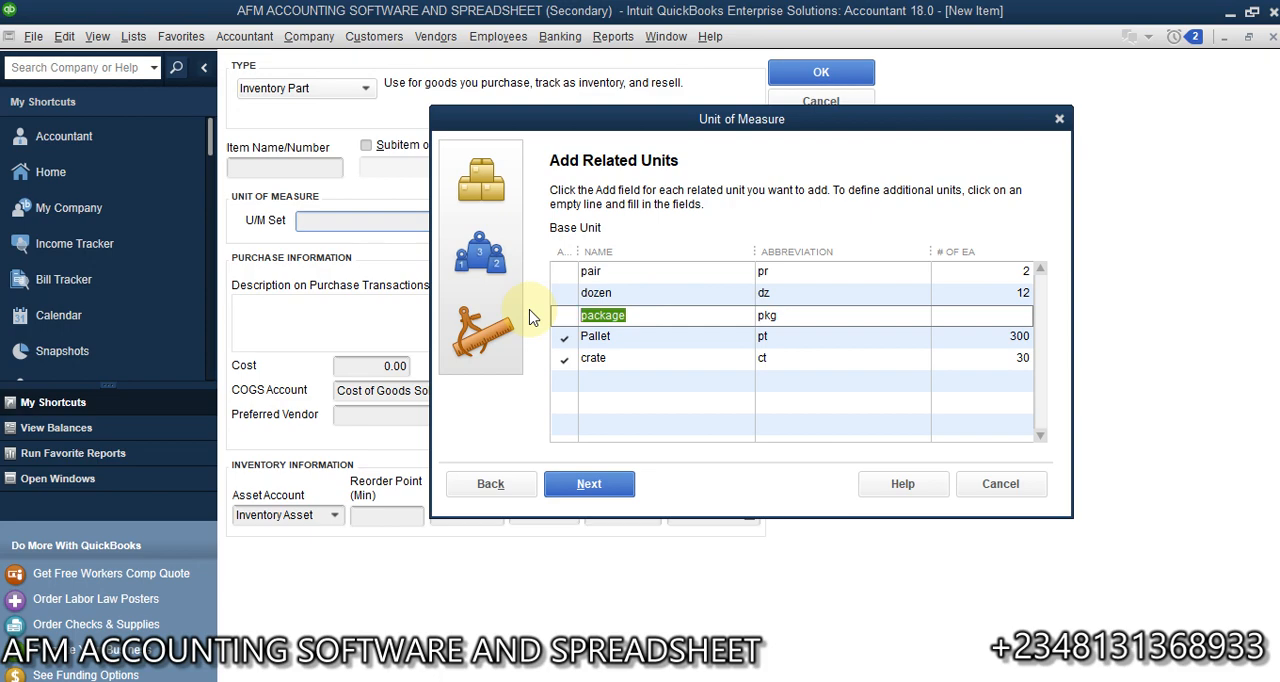
type("Dozzen")
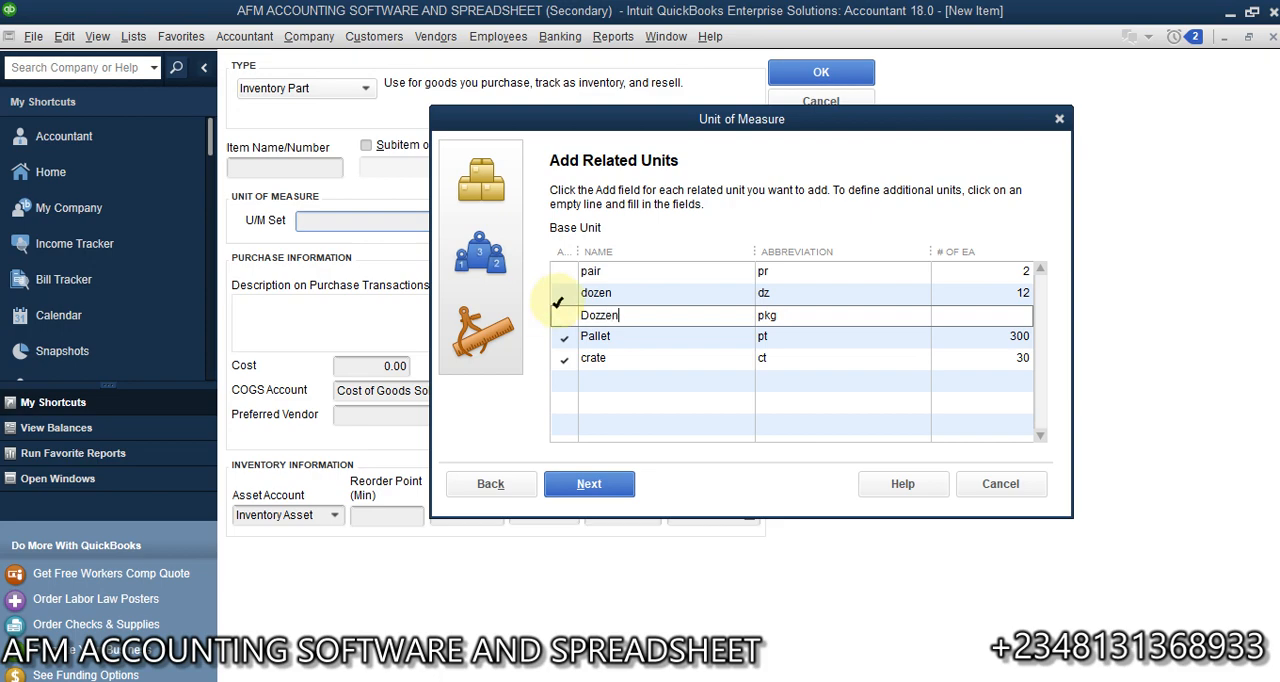
key("Tab")
left_click(597, 315)
key("BackSpace")
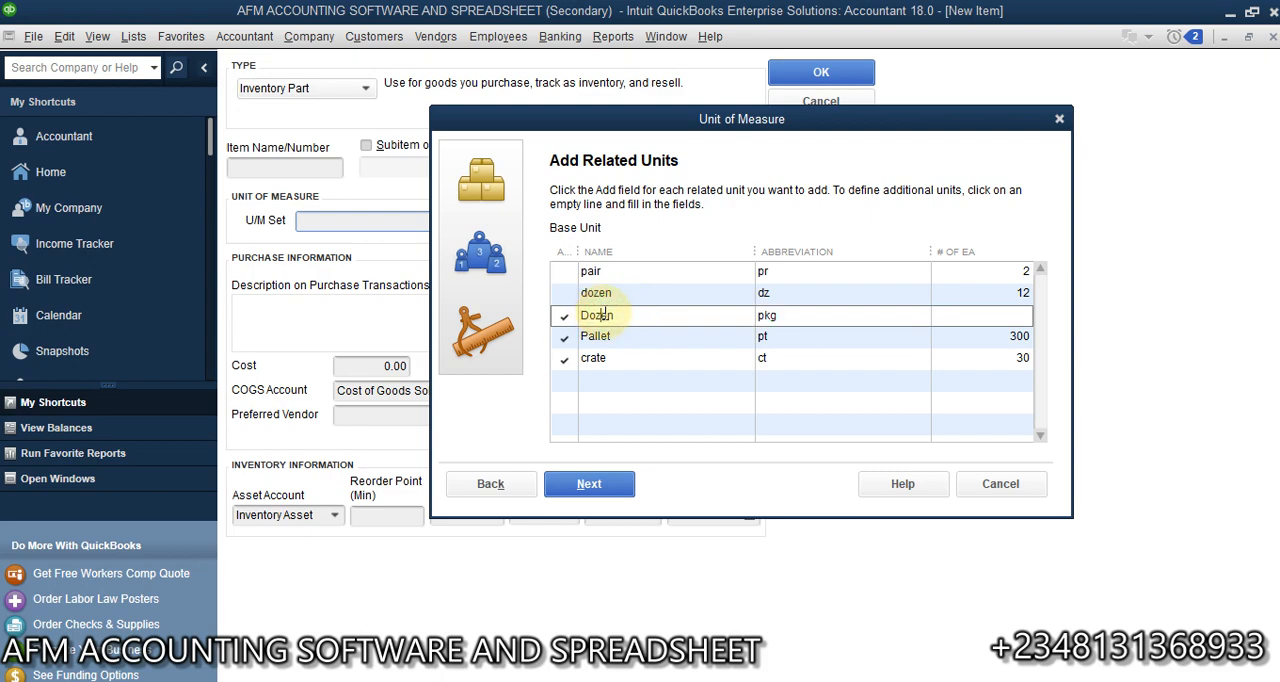
left_click(844, 314)
key("BackSpace")
key("BackSpace")
key("BackSpace")
type("d")
type("12")
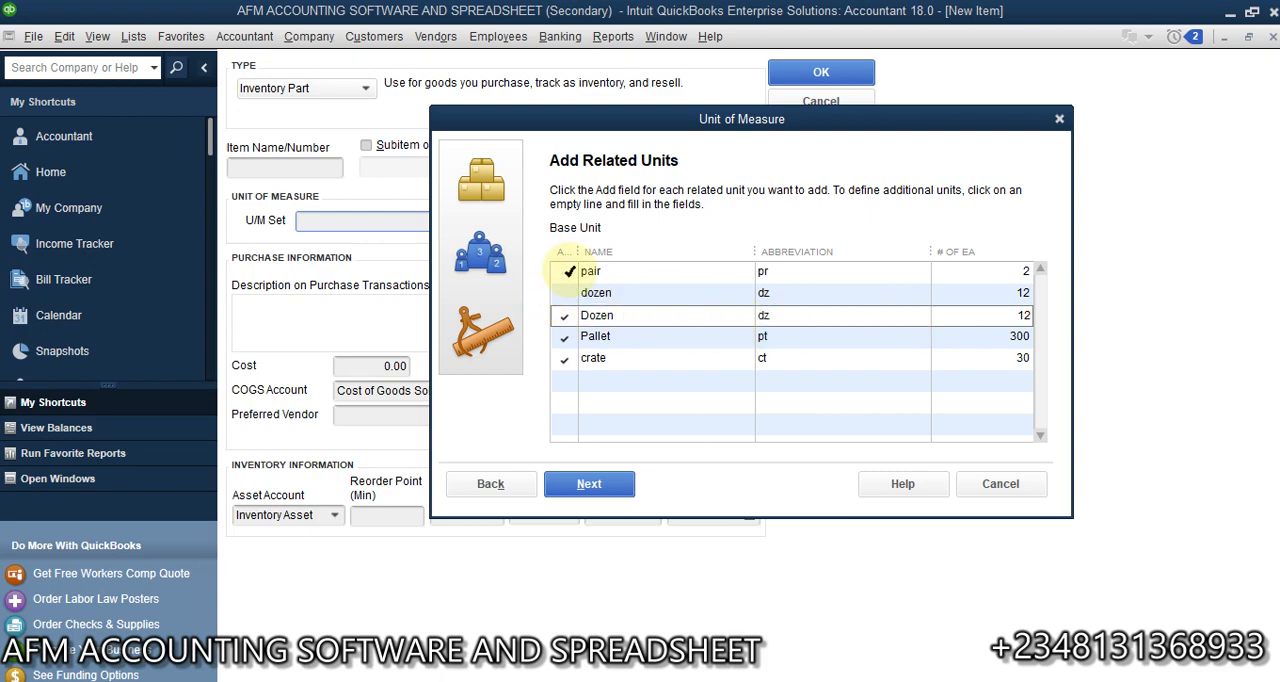
- Include pair as a related unit and set the default purchase unit to Pallet
left_click(564, 270)
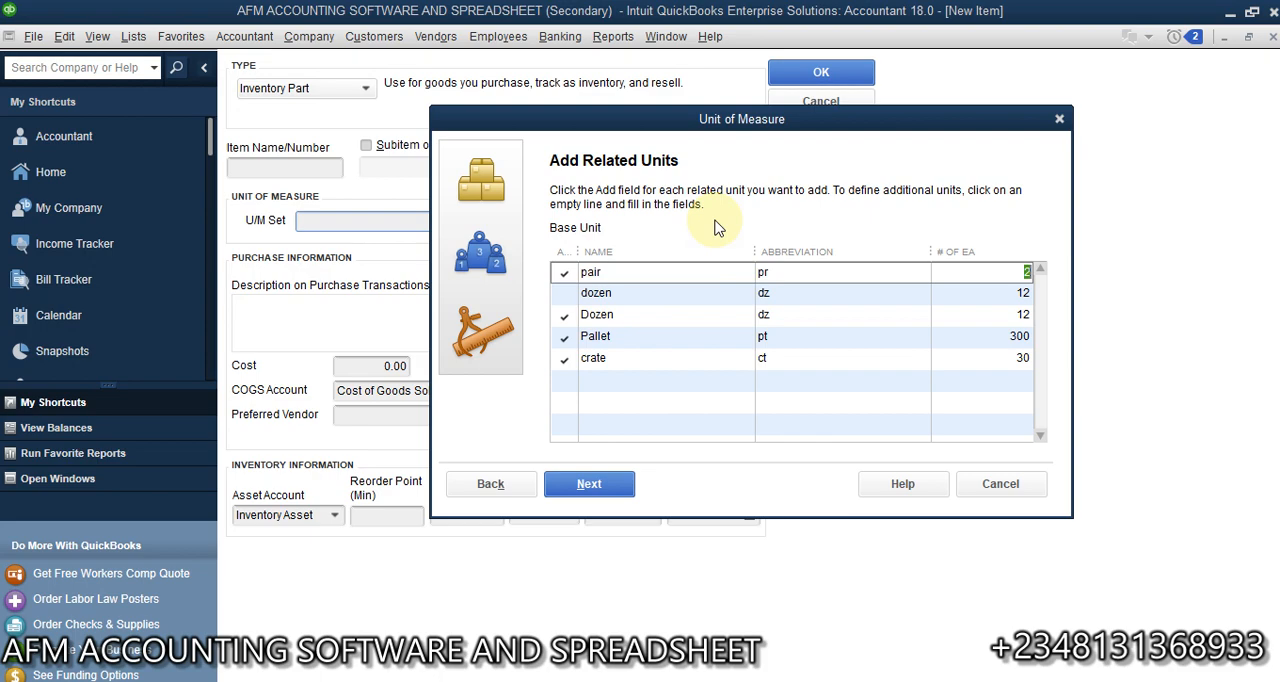
left_click(600, 486)
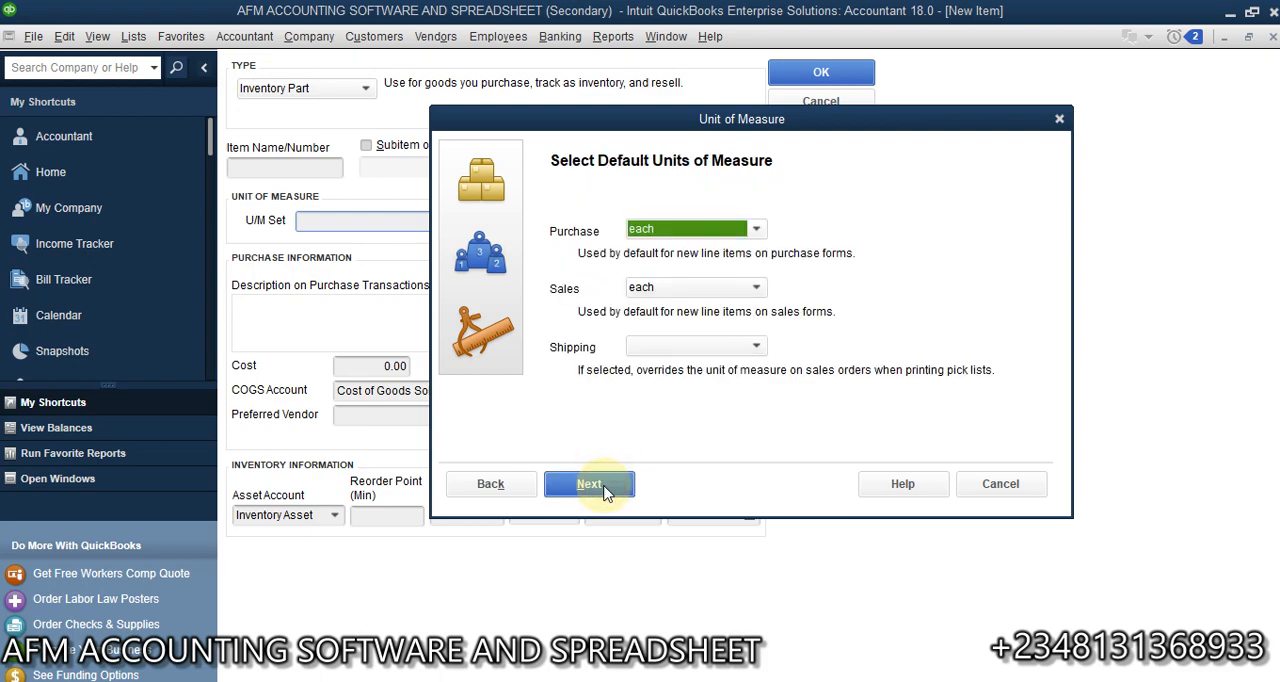
left_click(757, 230)
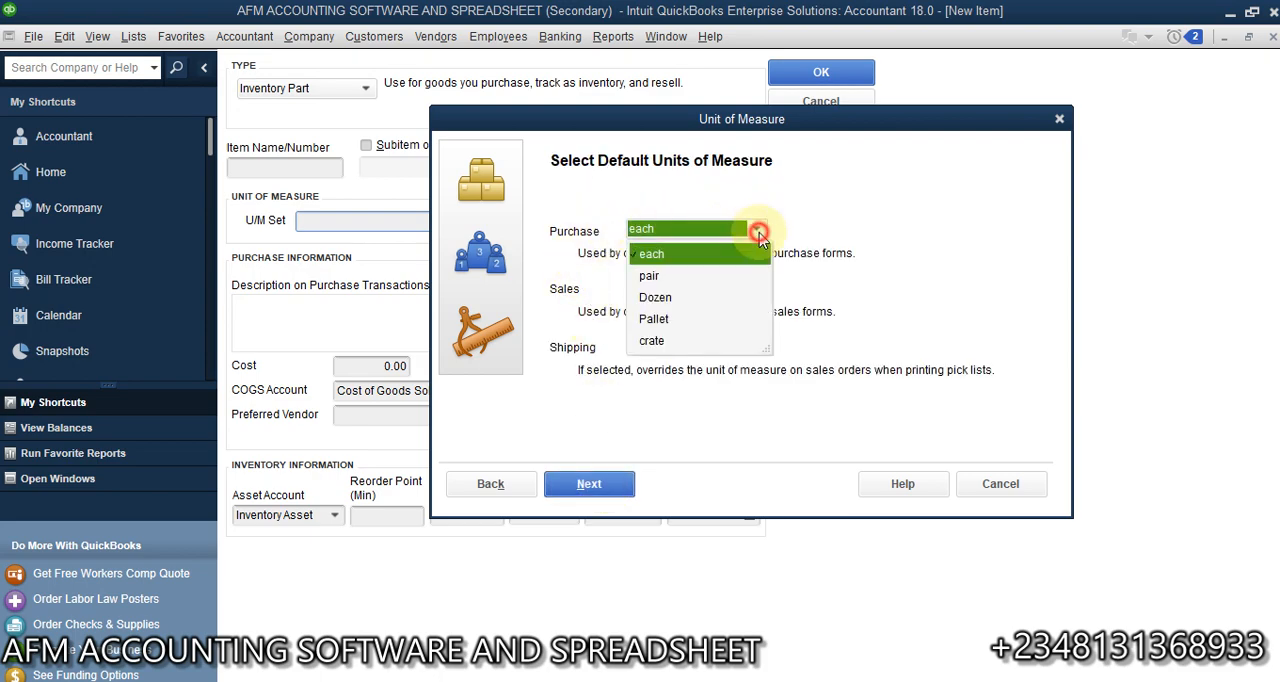
left_click(672, 320)
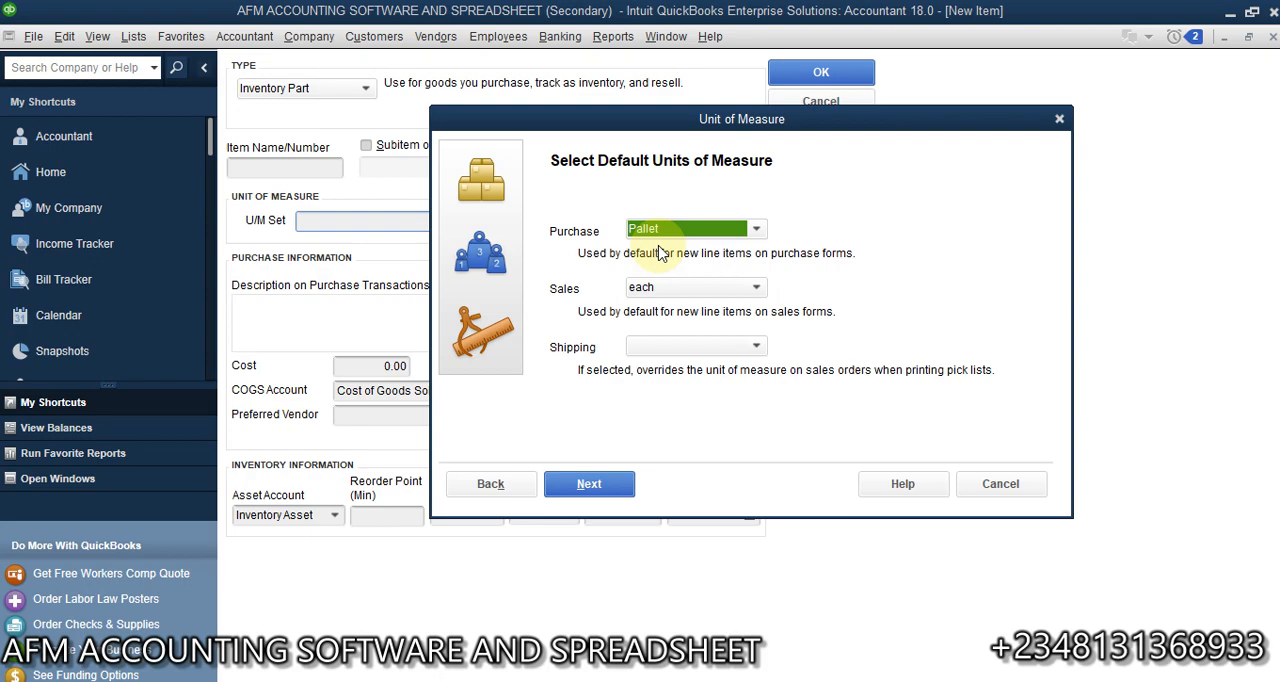
- Try crate as the default sales unit, and switch it back to each
left_click(757, 288)
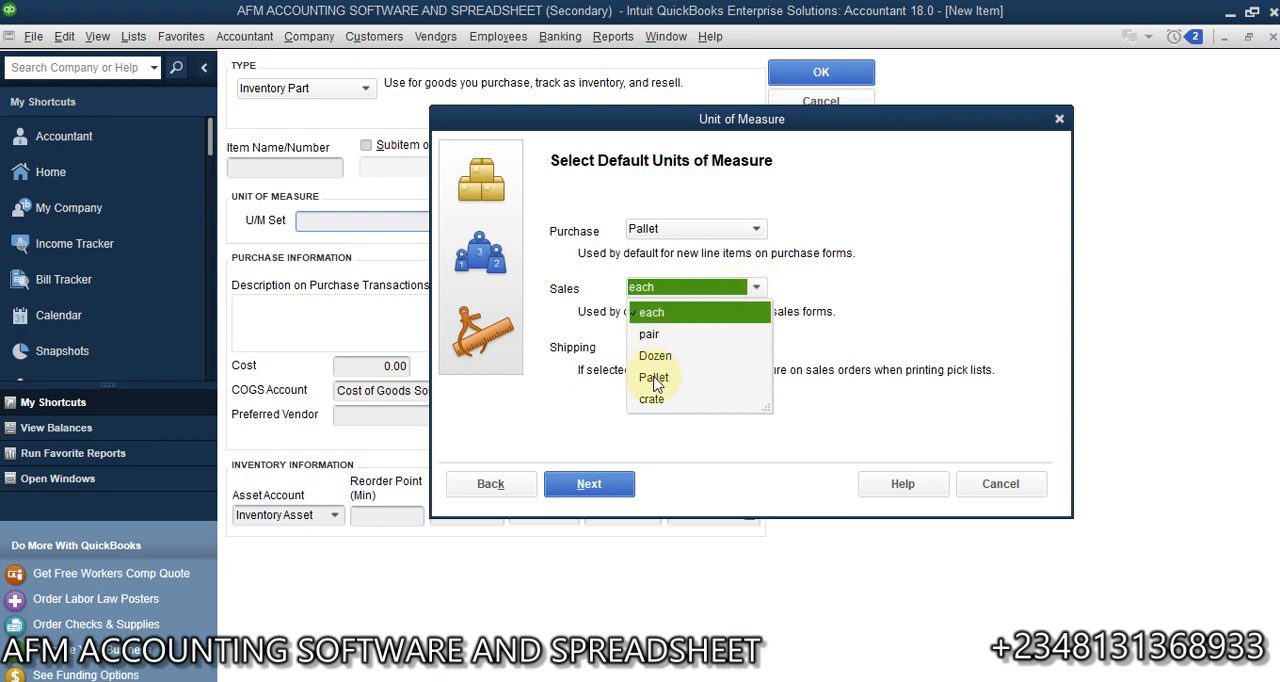
left_click(652, 399)
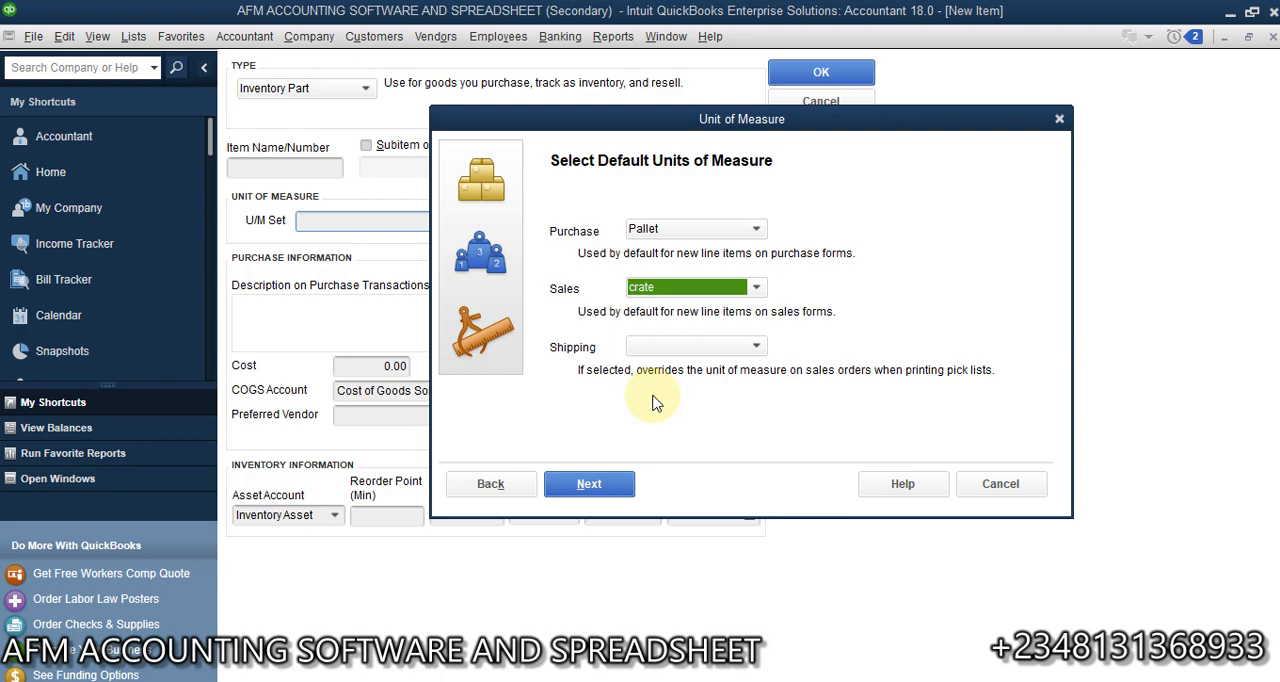
left_click(757, 288)
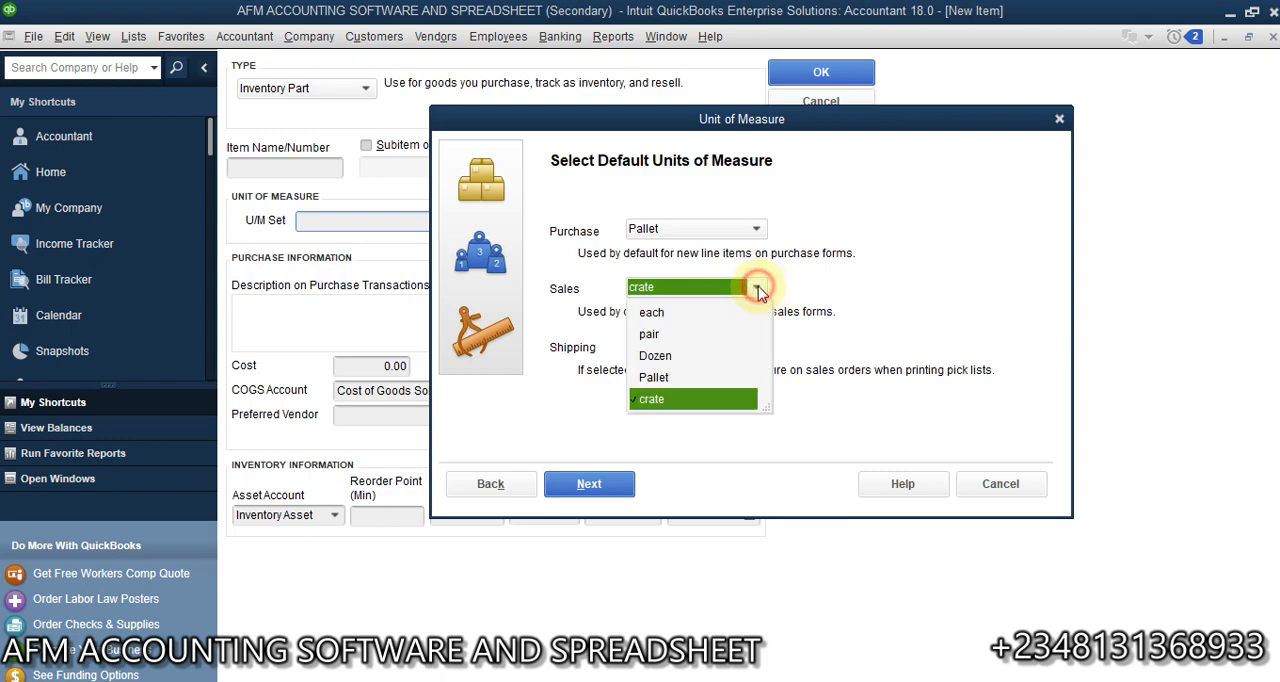
left_click(660, 313)
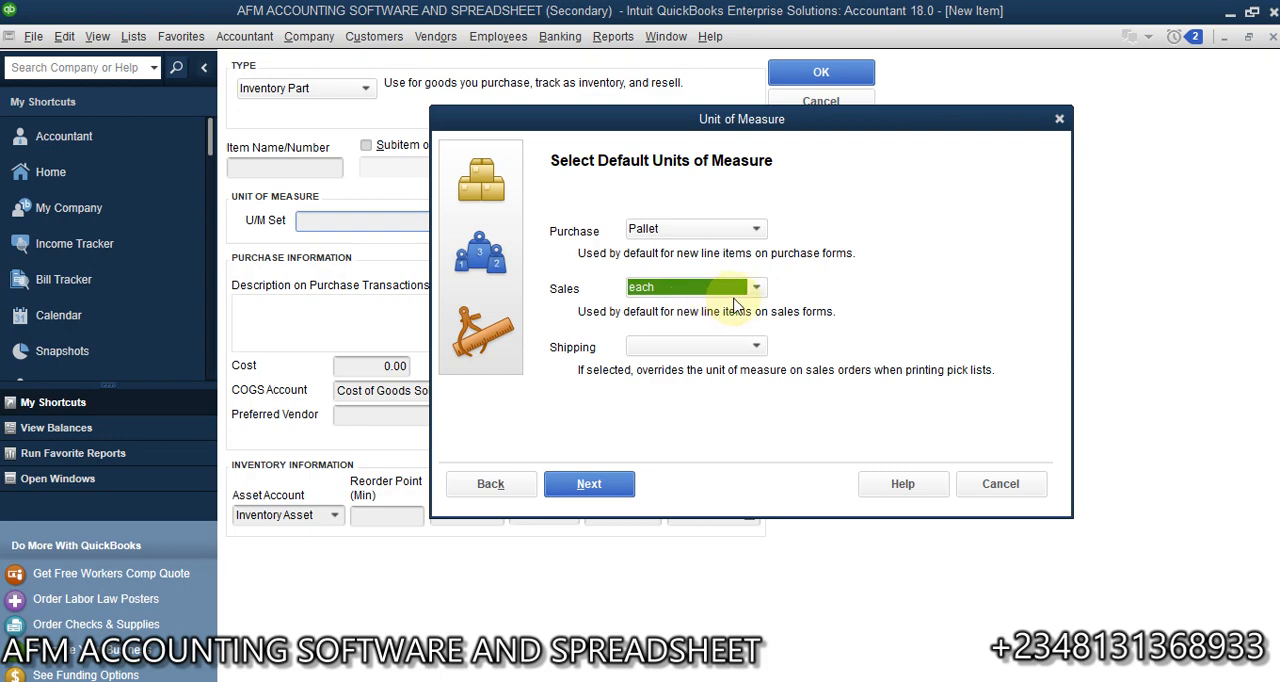
- Set both the default sales unit and the default shipping unit to crate
left_click(757, 348)
left_click(652, 395)
left_click(757, 348)
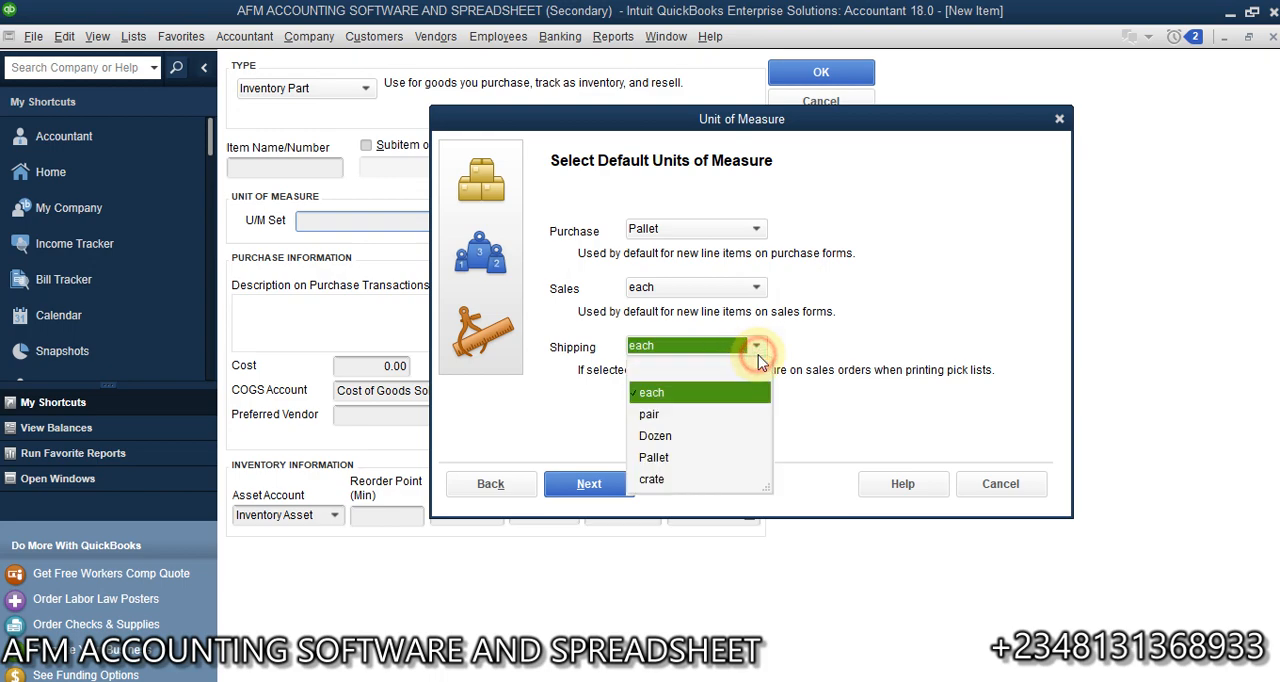
left_click(757, 288)
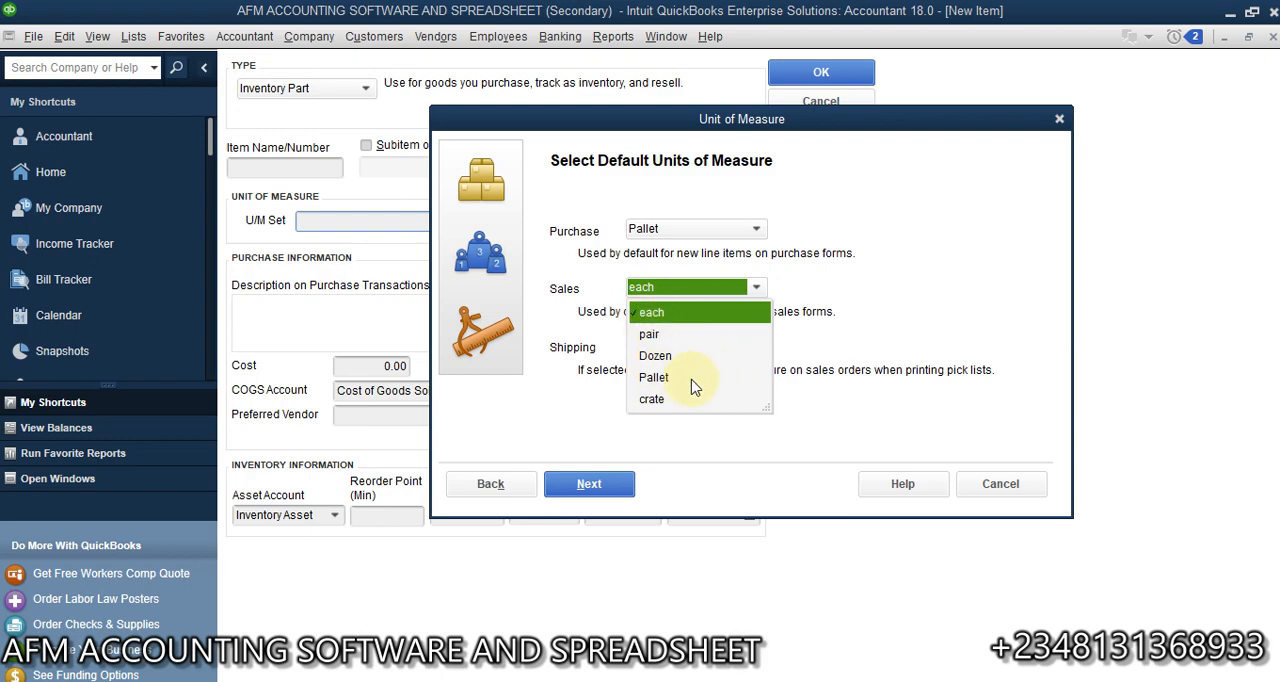
left_click(660, 402)
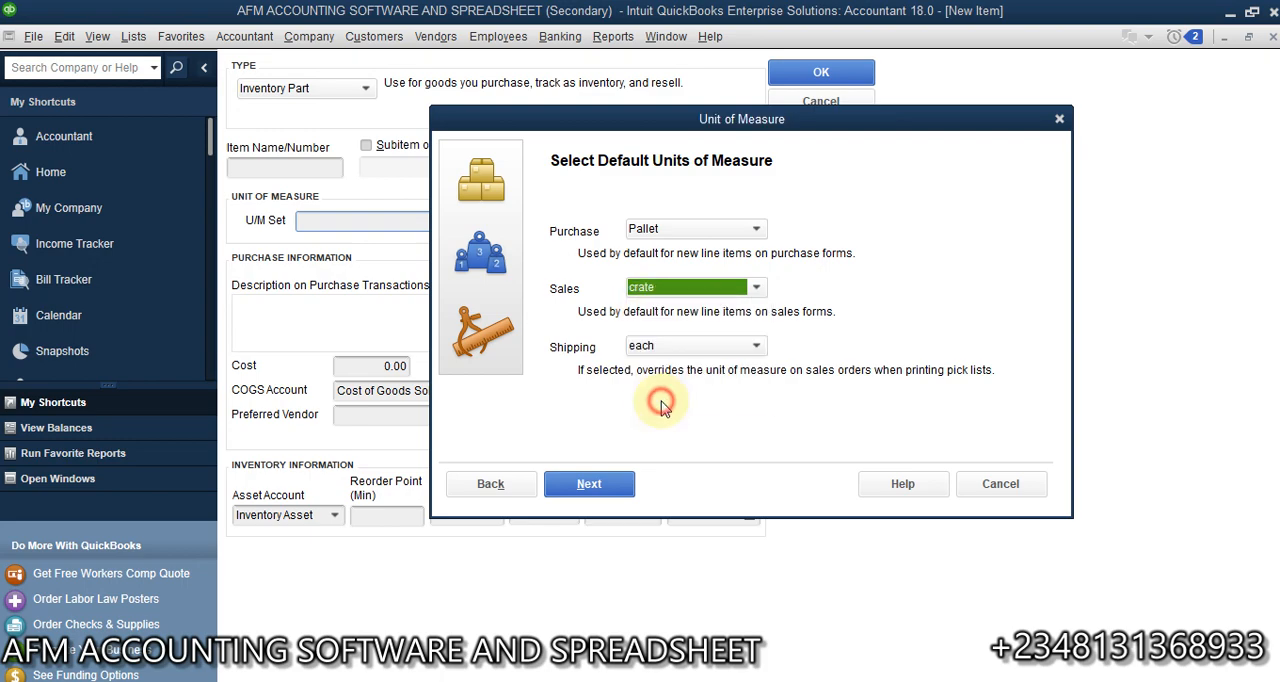
left_click(756, 345)
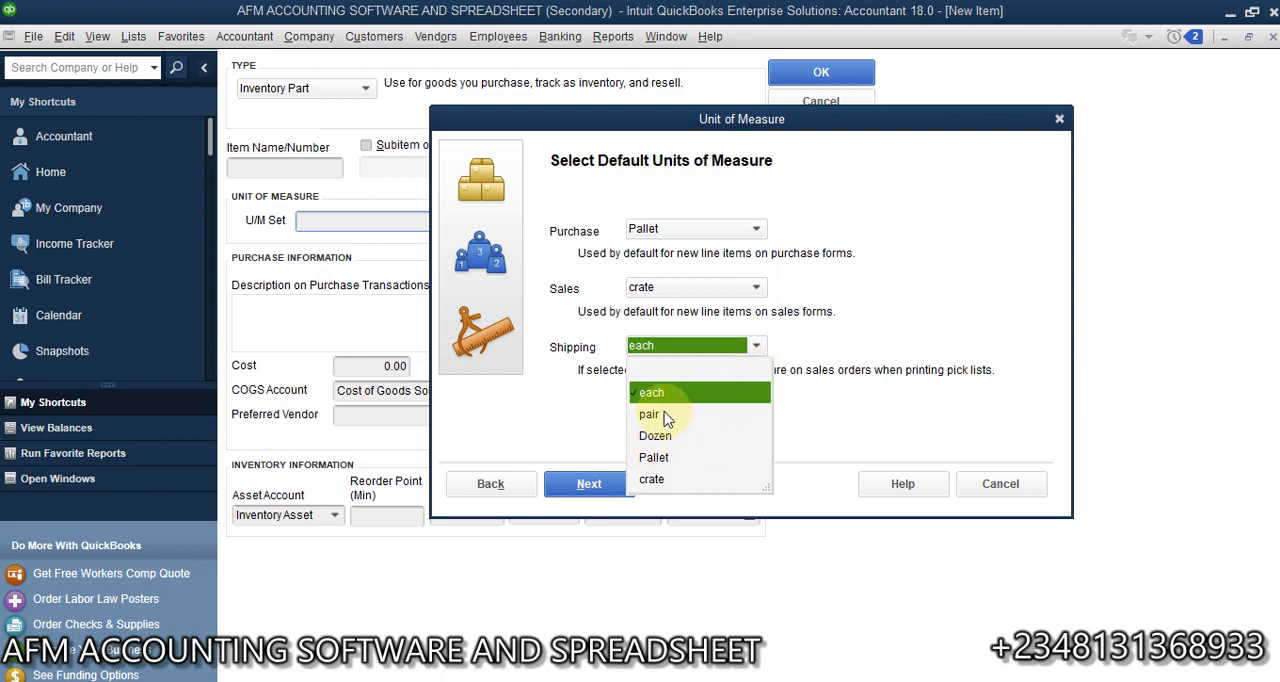
left_click(655, 481)
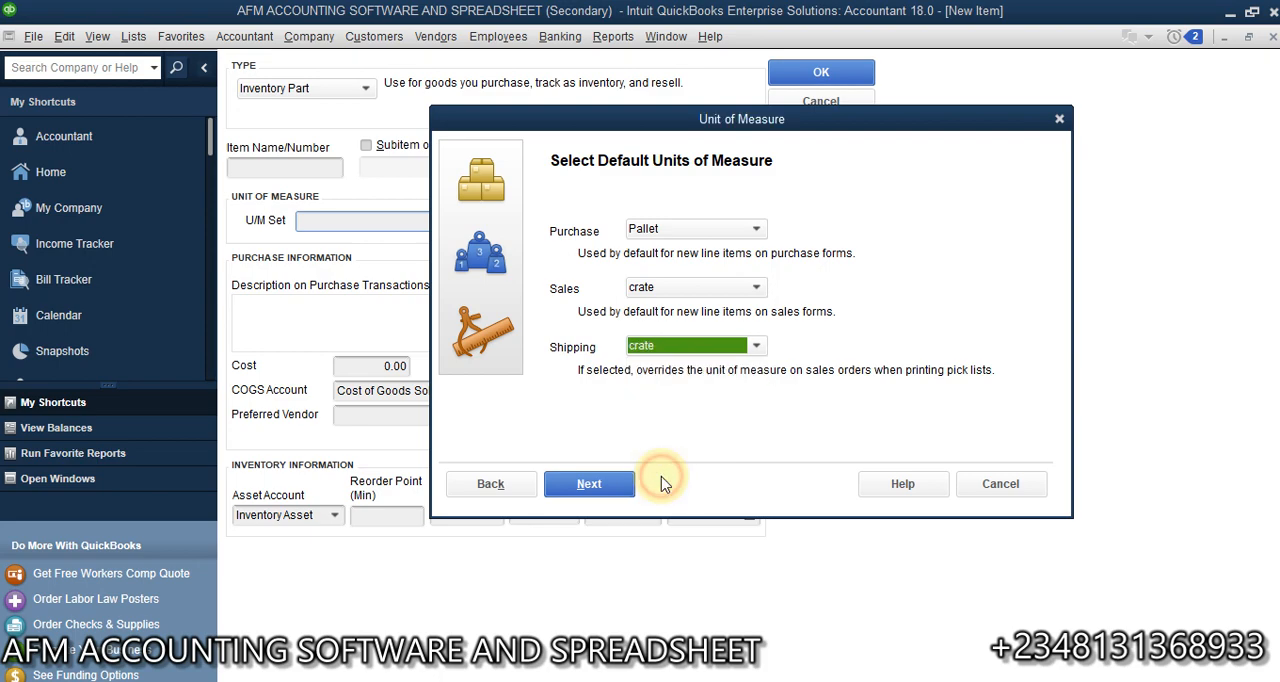
- Name the unit of measure set Count and finish creating it
left_click(612, 486)
left_click(749, 231)
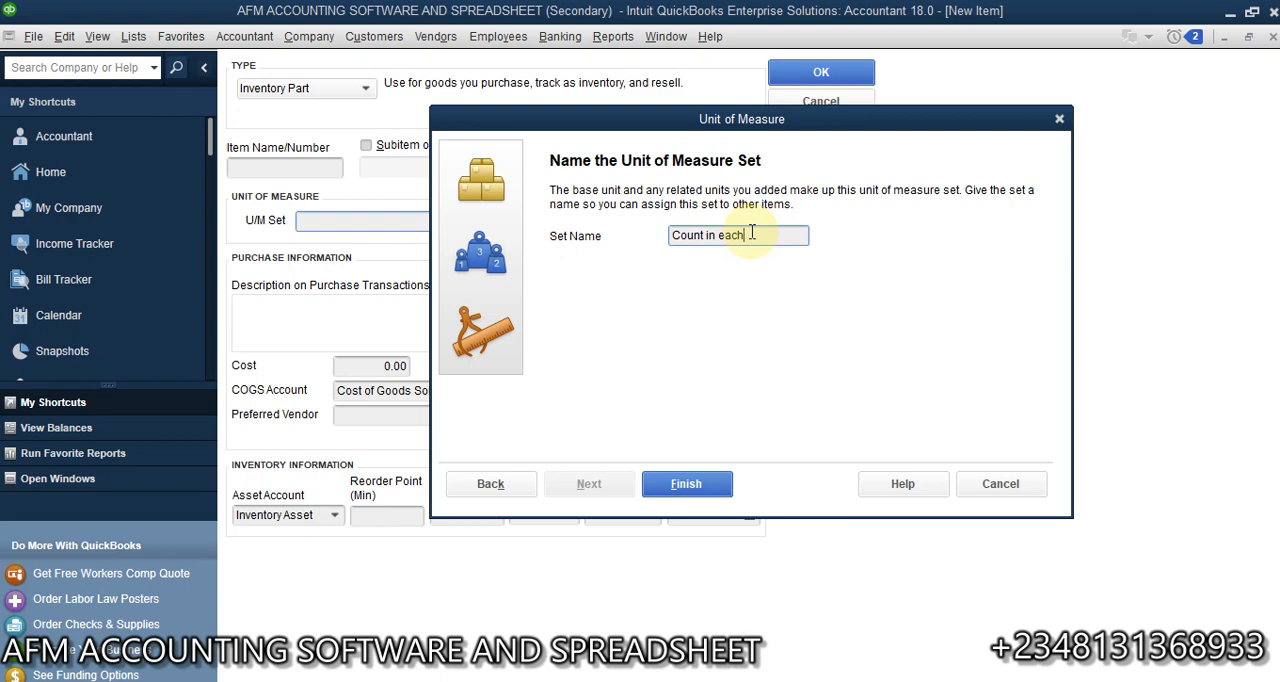
key("BackSpace")
key("BackSpace")
key("BackSpace")
key("BackSpace")
key("BackSpace")
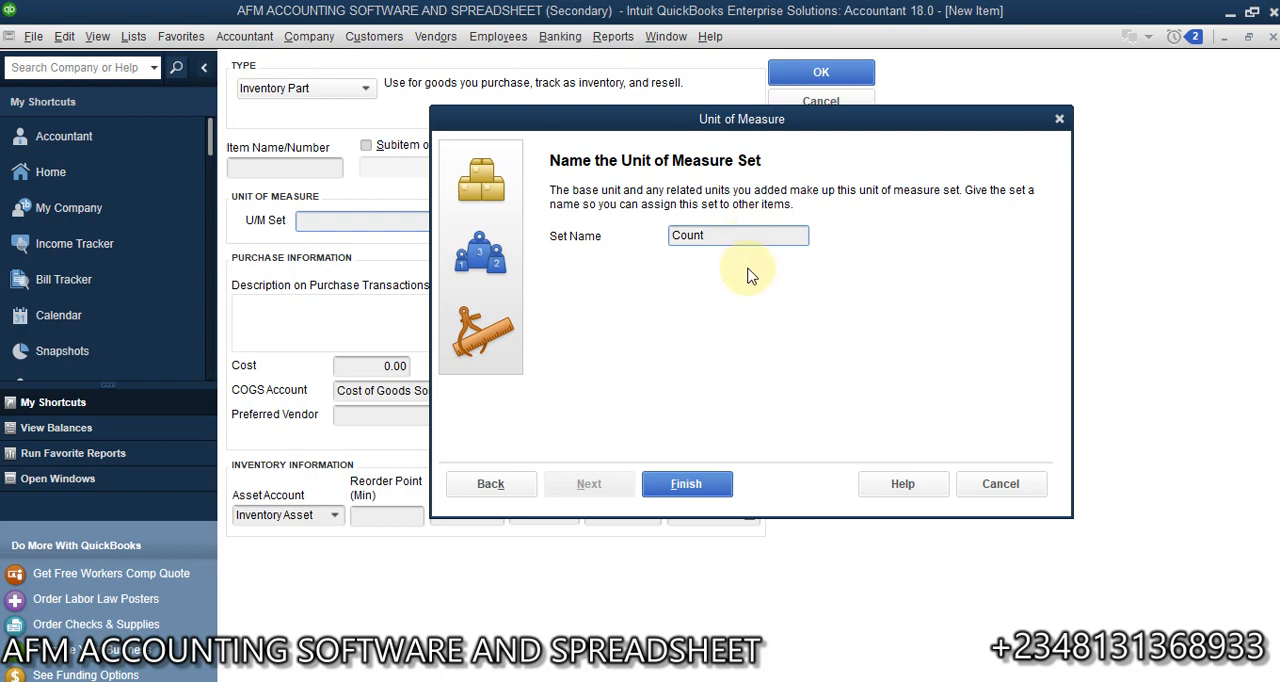
left_click(694, 486)
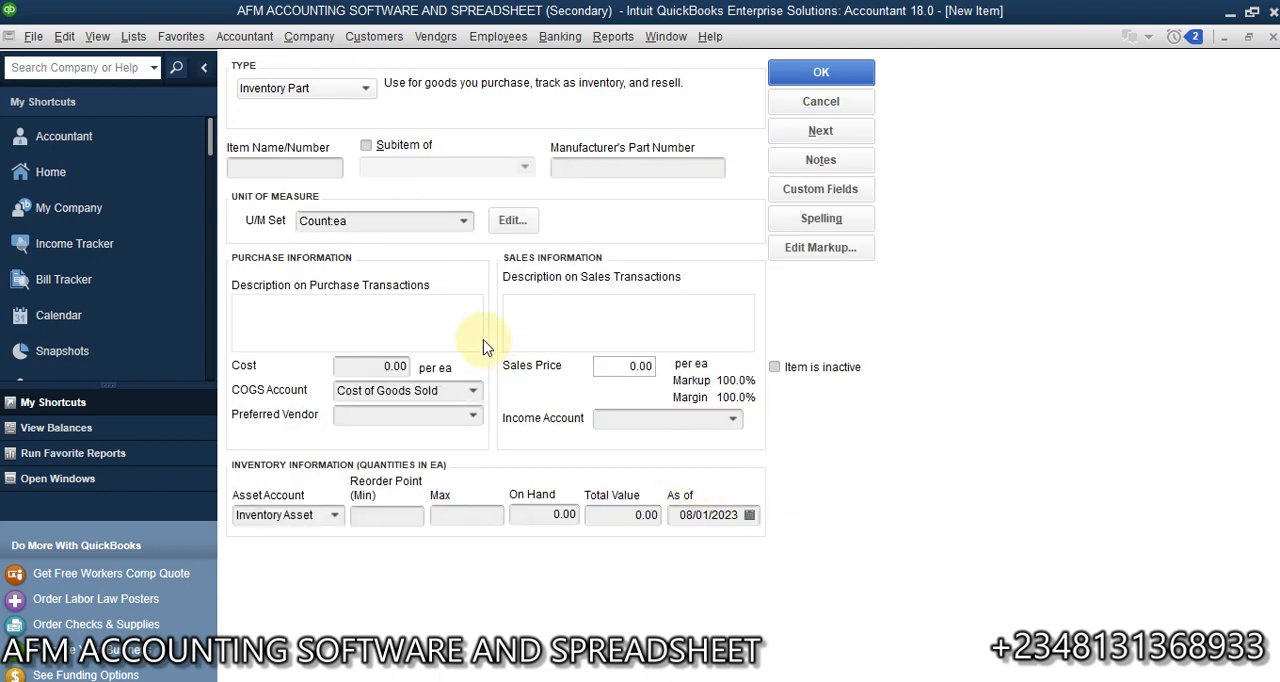
- Name the inventory part Egg and use Egg as its purchase and sales description
left_click(464, 224)
left_click(281, 165)
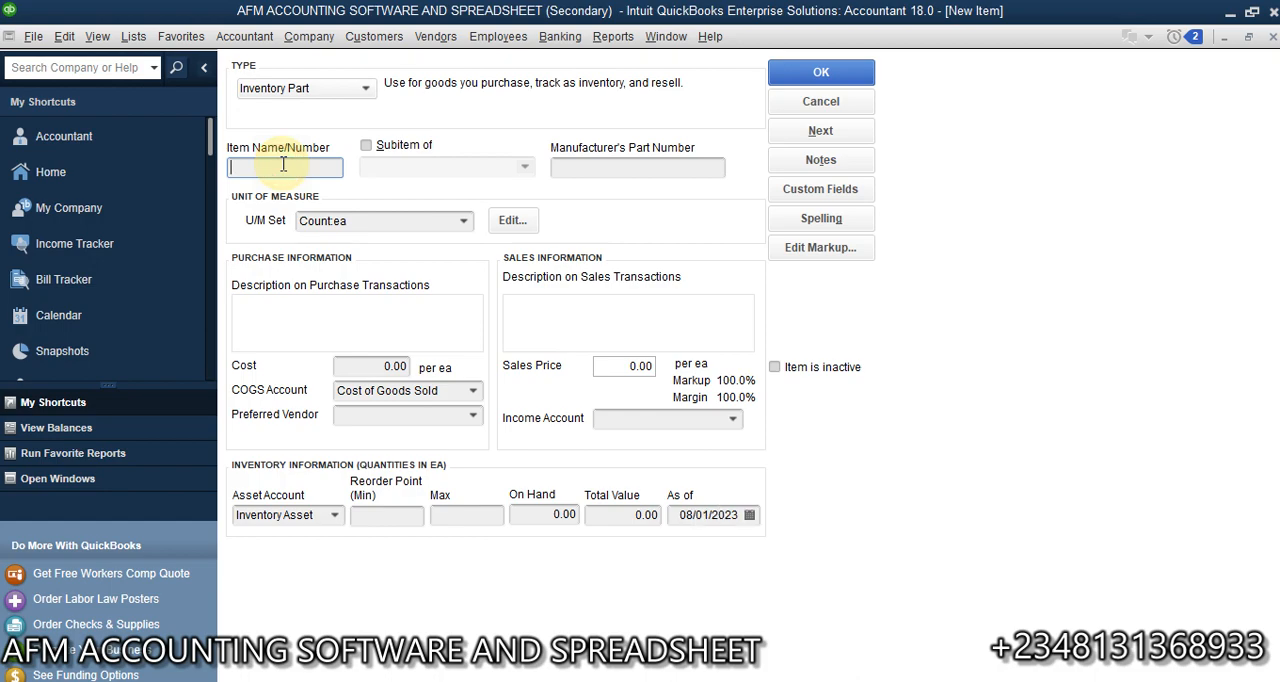
type("Egg")
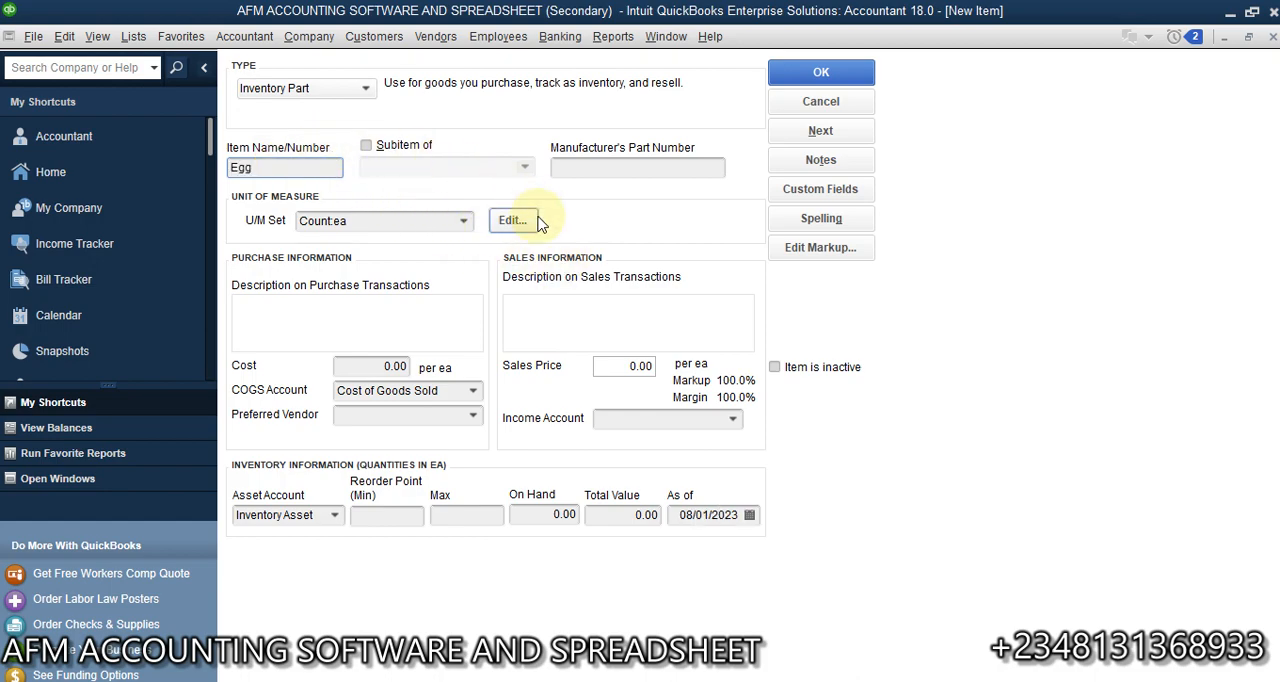
left_click(375, 321)
type("Egg")
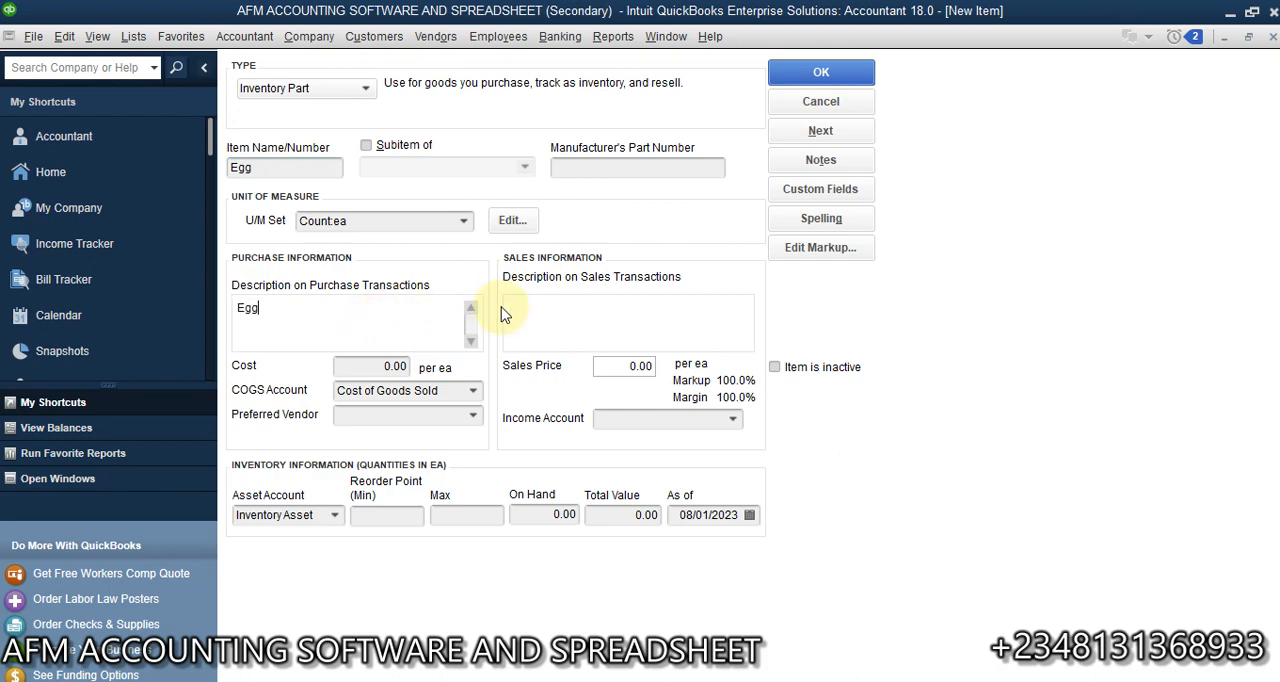
left_click(558, 316)
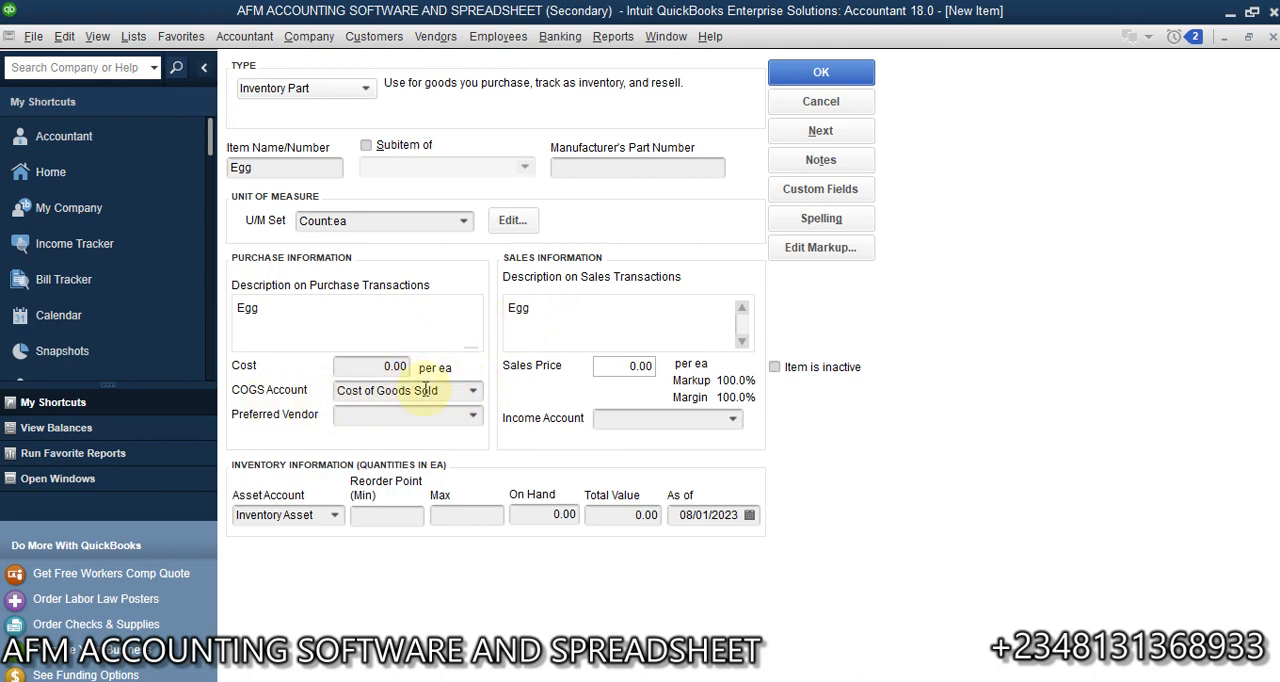
- Use Cost of Goods Sold as the Egg item's COGS account and set its cost to 90 per ea
left_click(472, 390)
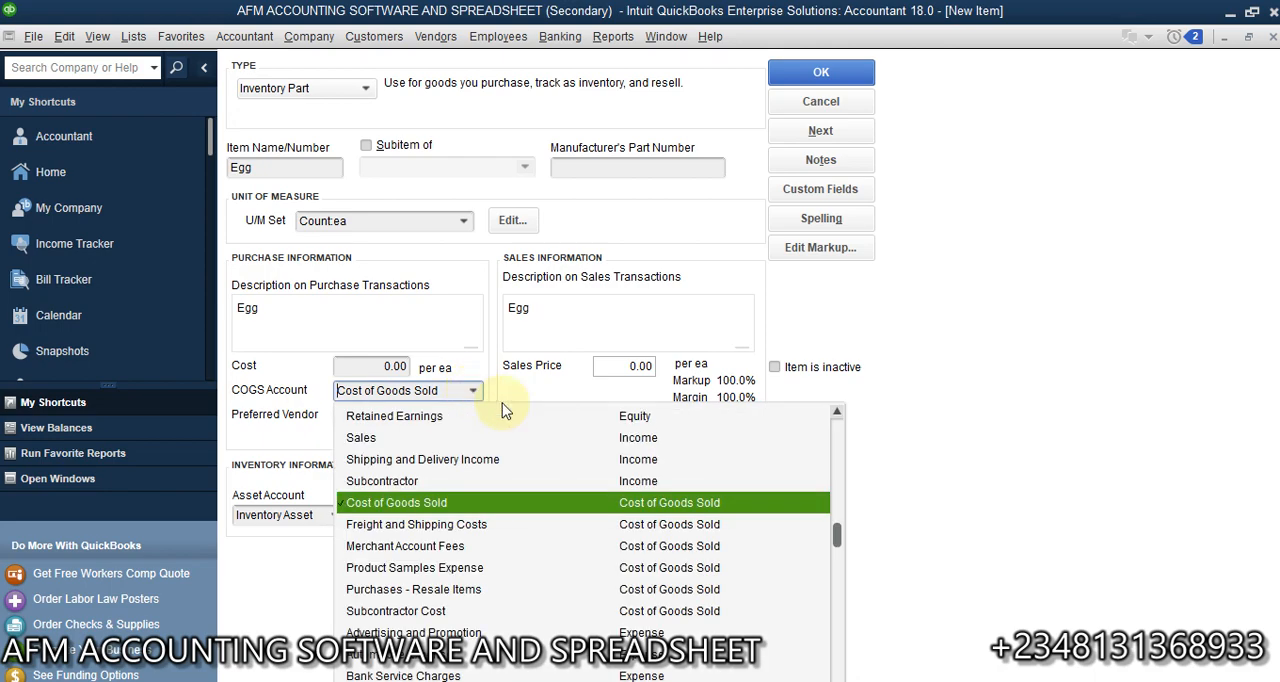
left_click(662, 508)
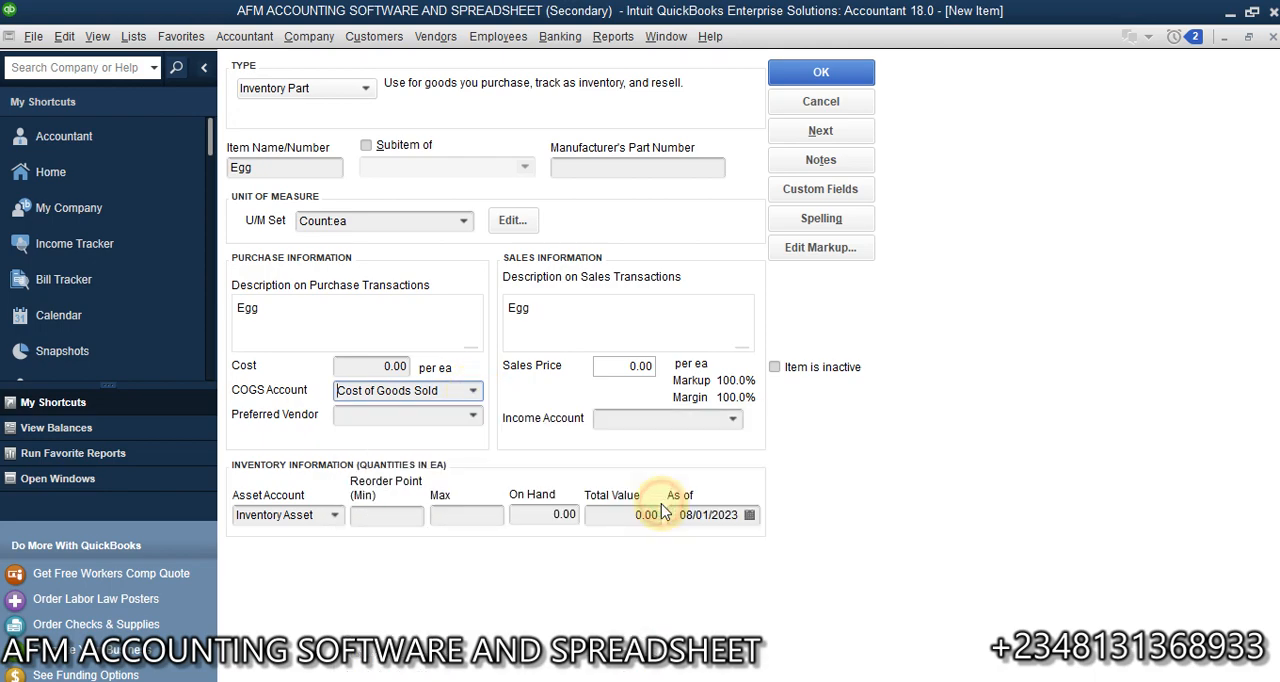
left_click(370, 368)
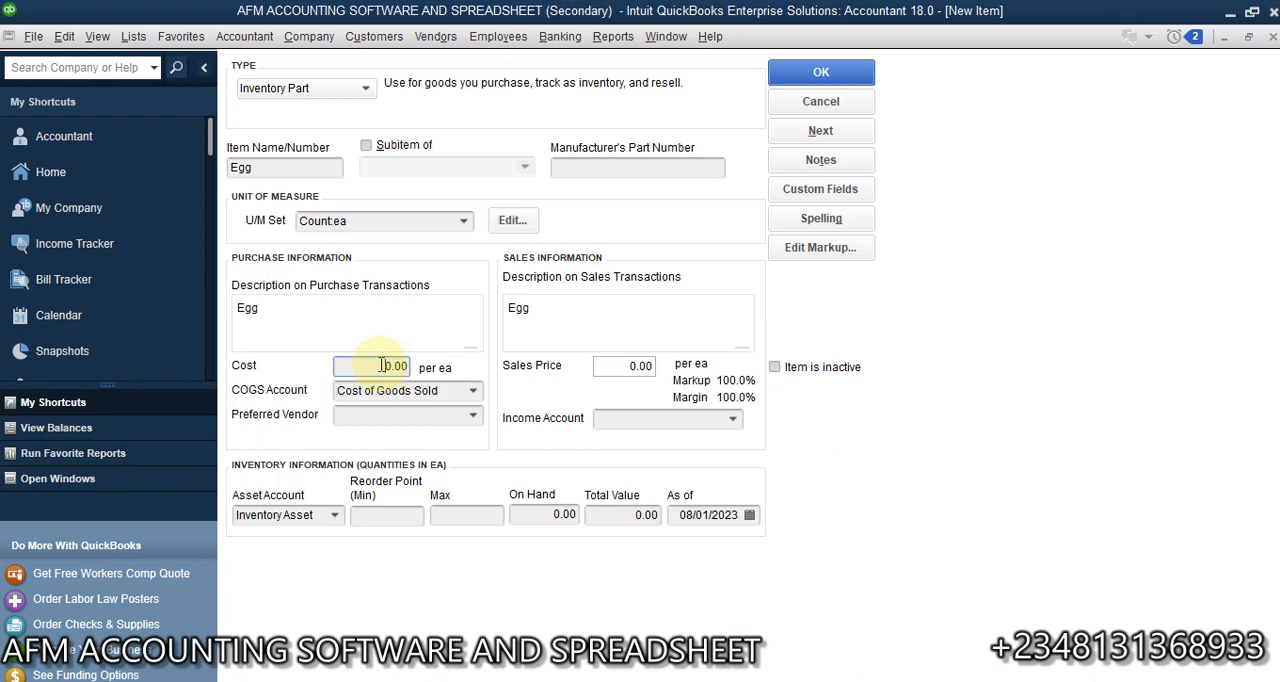
left_click(380, 365)
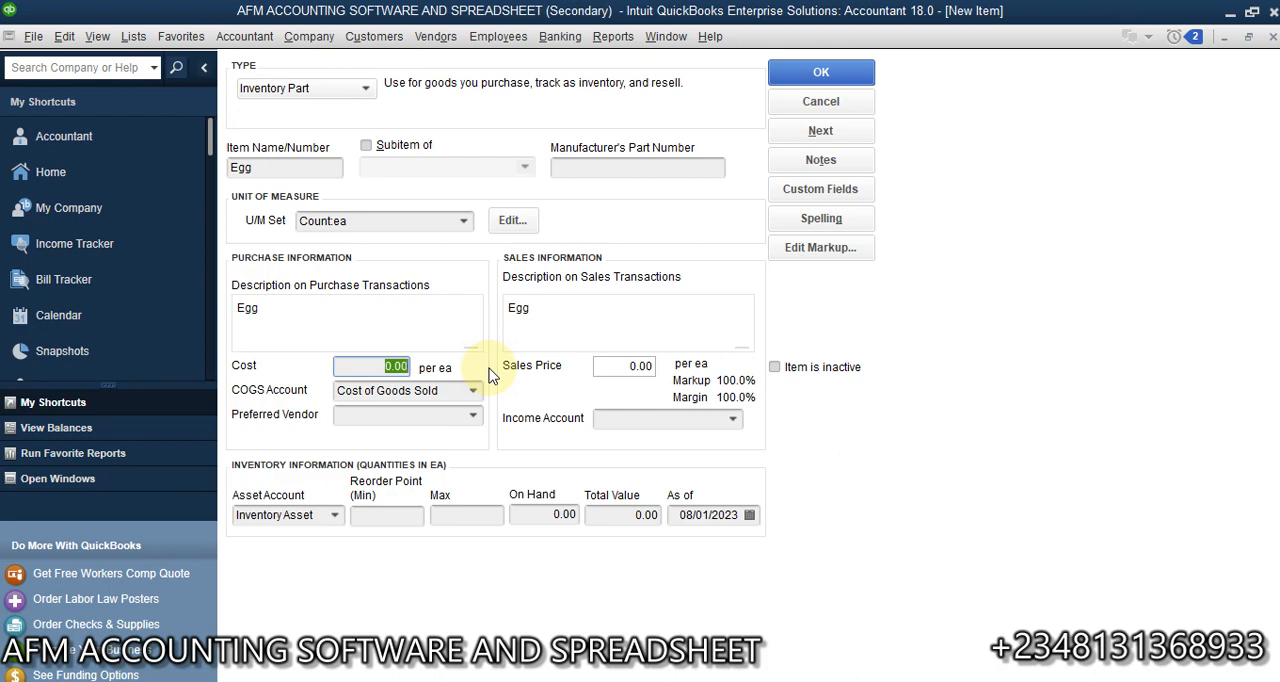
type("100")
key("BackSpace")
key("BackSpace")
type("90")
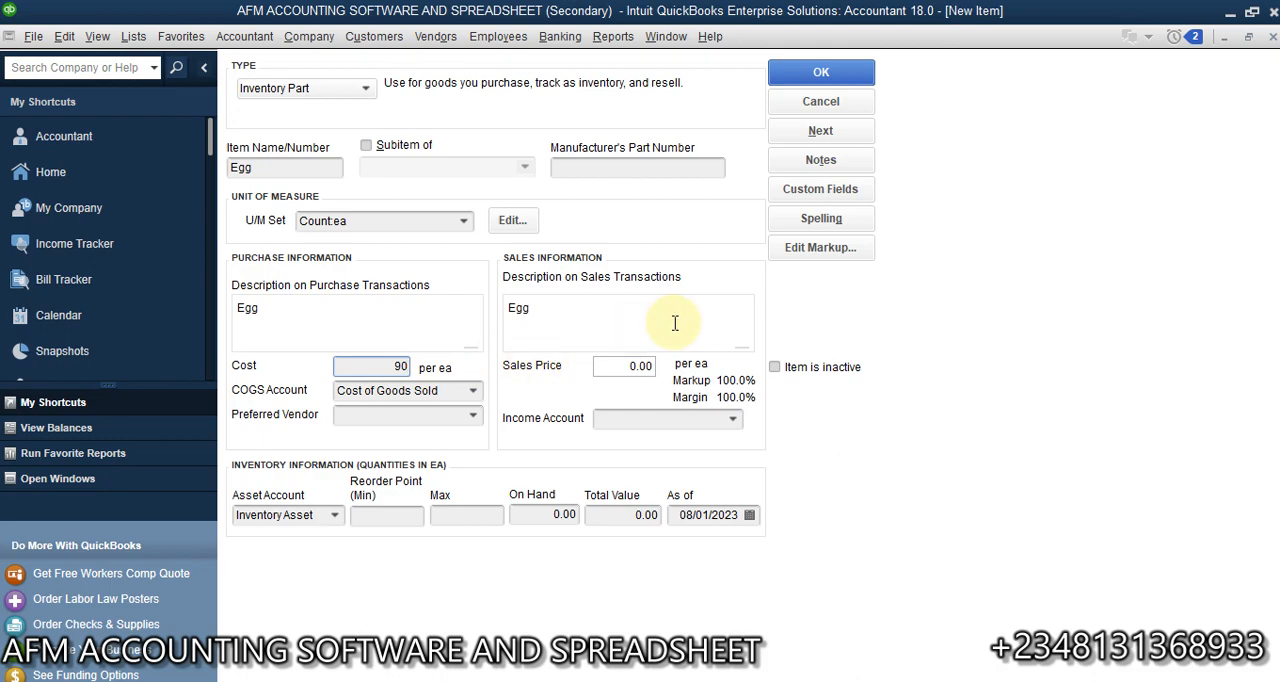
- Set the Egg item's sales price to 100 per ea and its income account to Sales
left_click(618, 366)
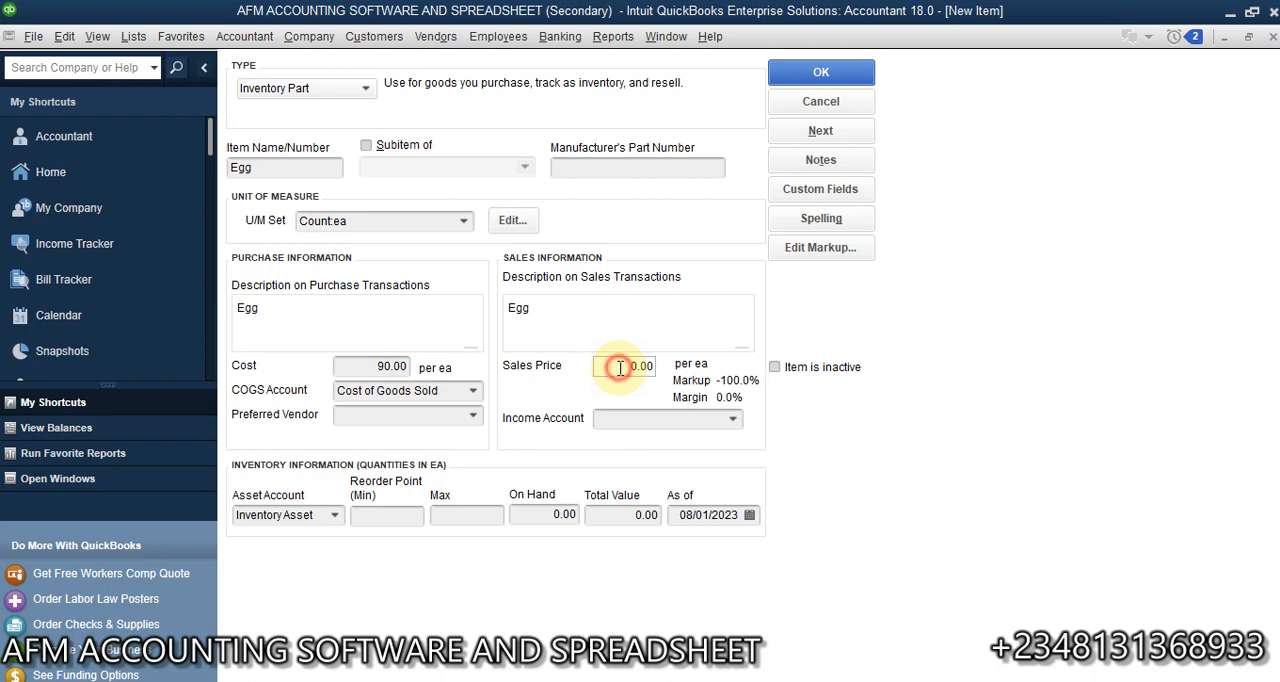
left_click_drag(618, 366, 697, 375)
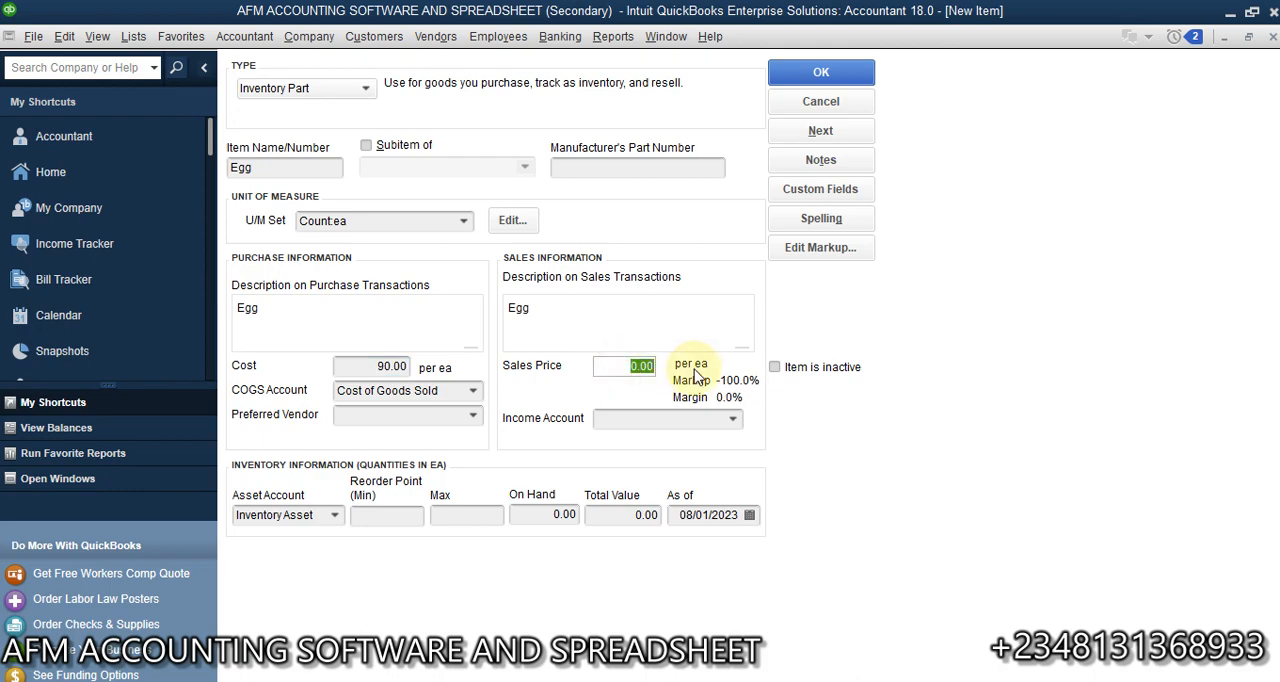
type("100")
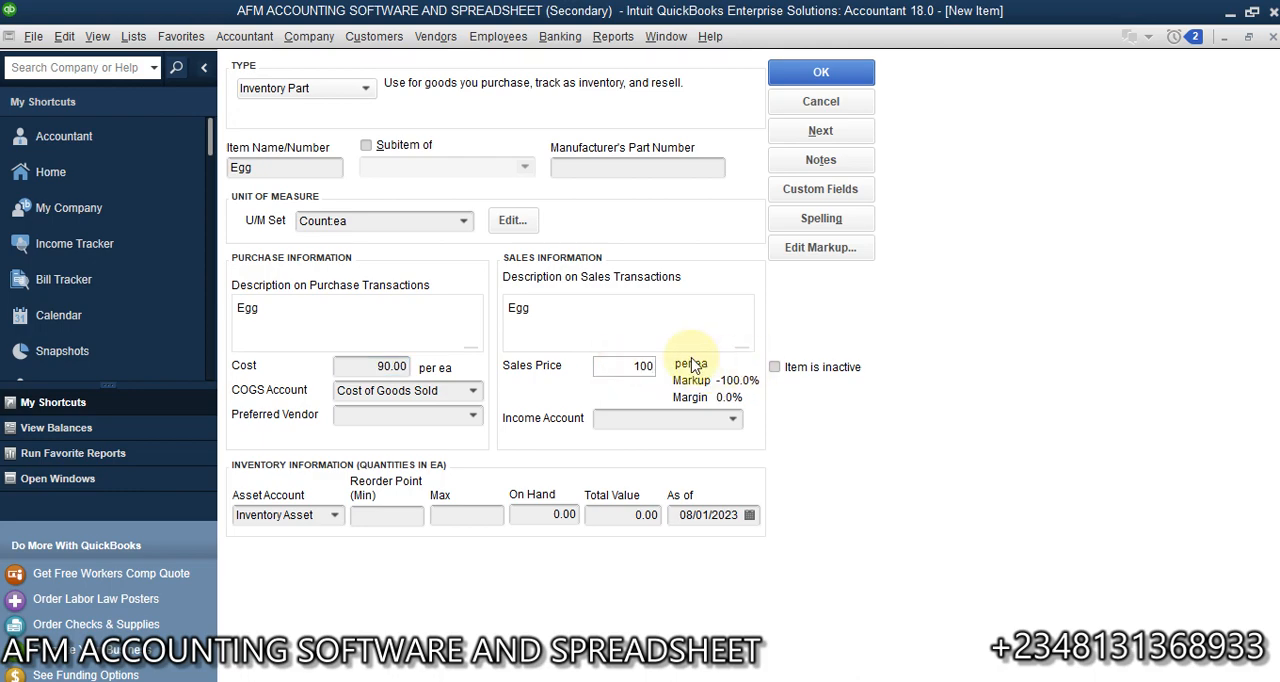
left_click(662, 419)
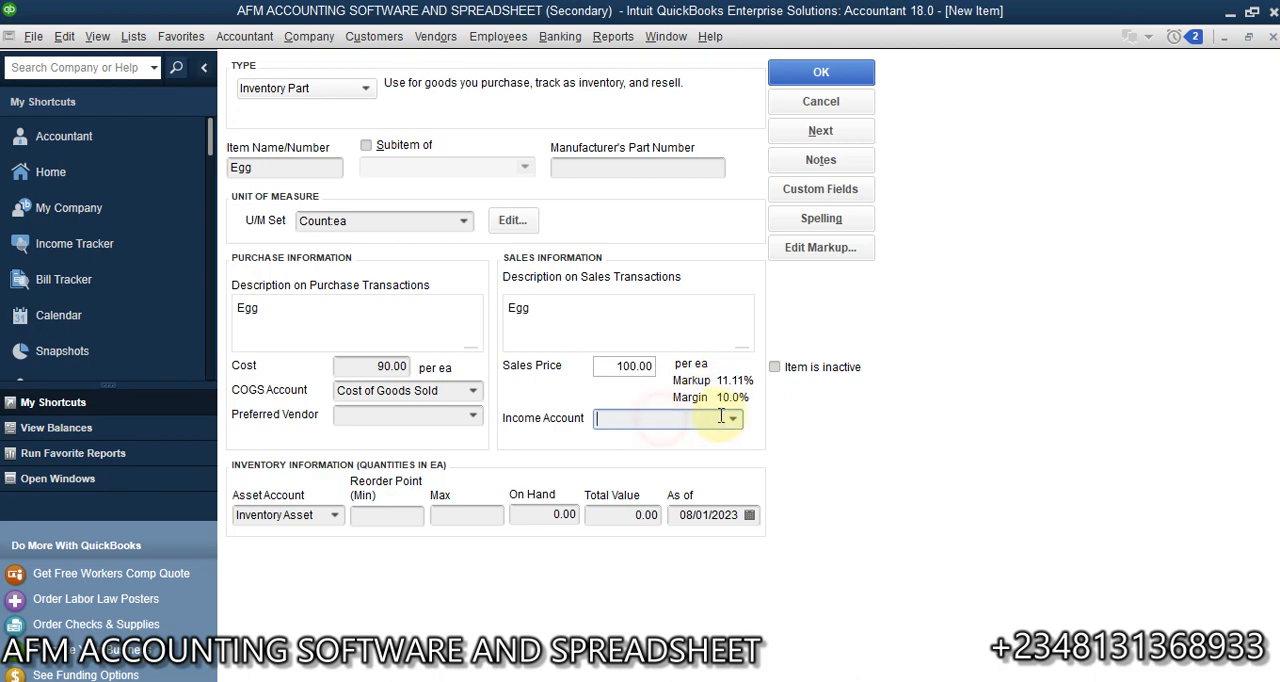
left_click(735, 419)
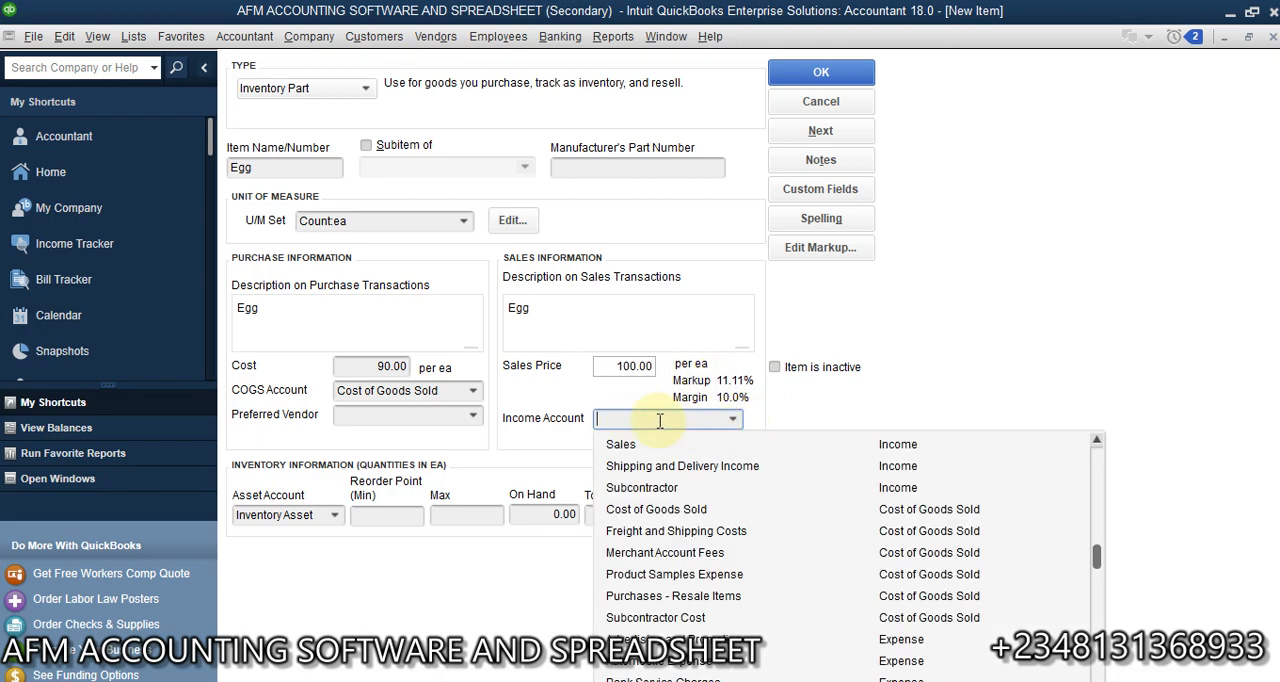
left_click(825, 450)
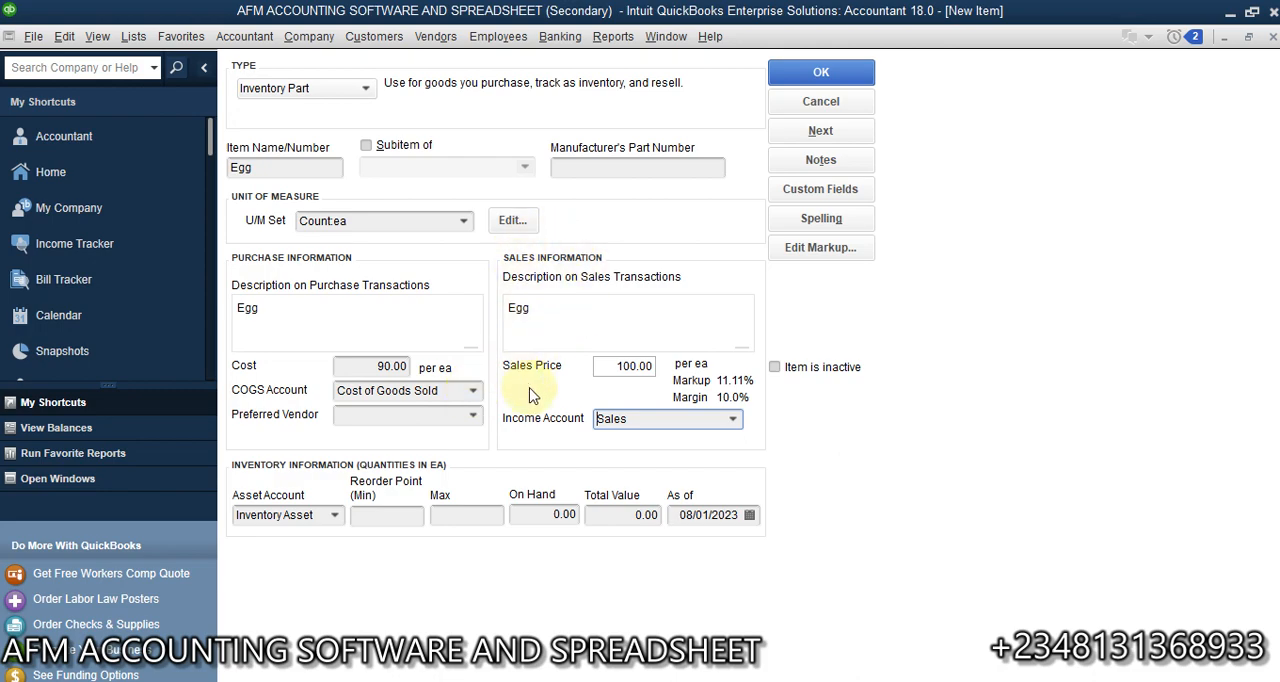
left_click(735, 420)
left_click(735, 420)
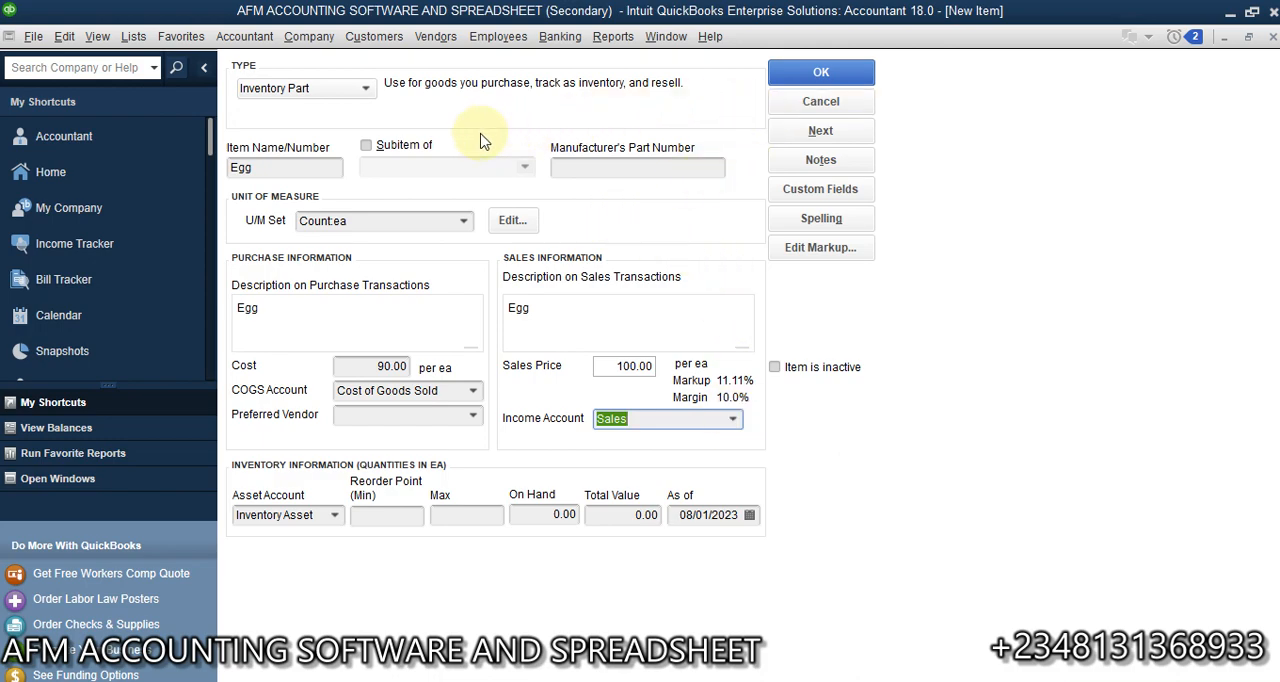
- Save the Egg item and begin another inventory part named Cloth
left_click(843, 133)
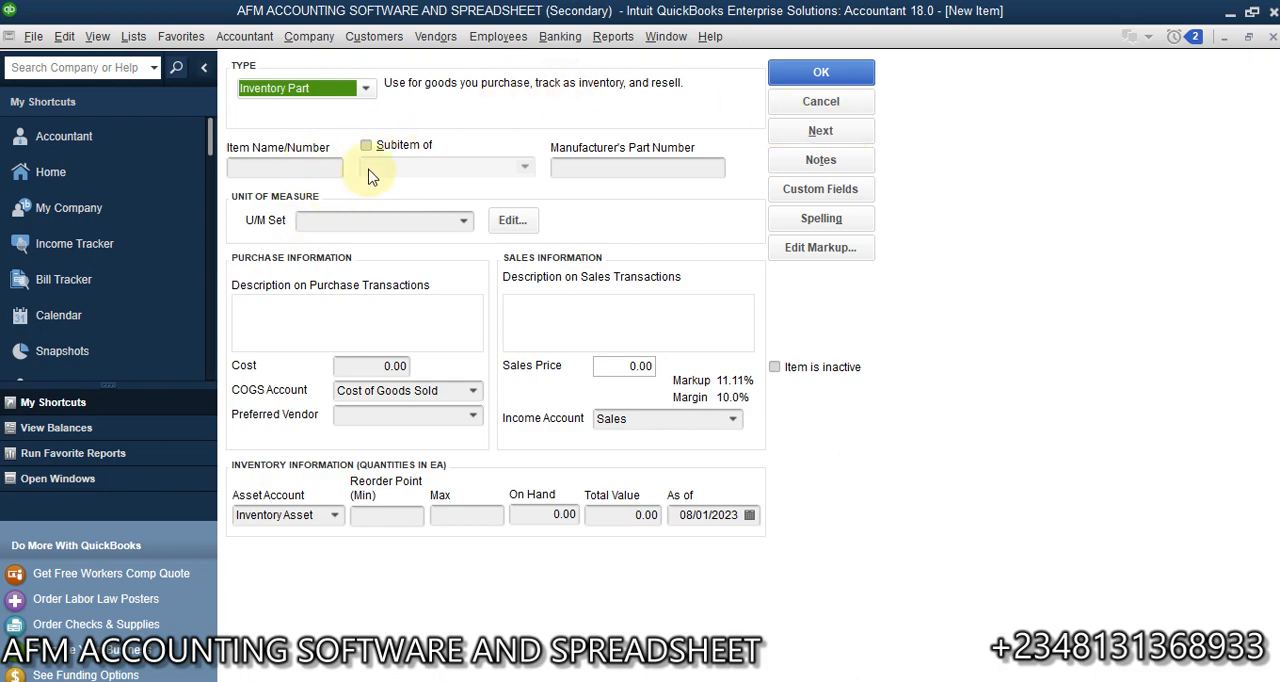
left_click(314, 171)
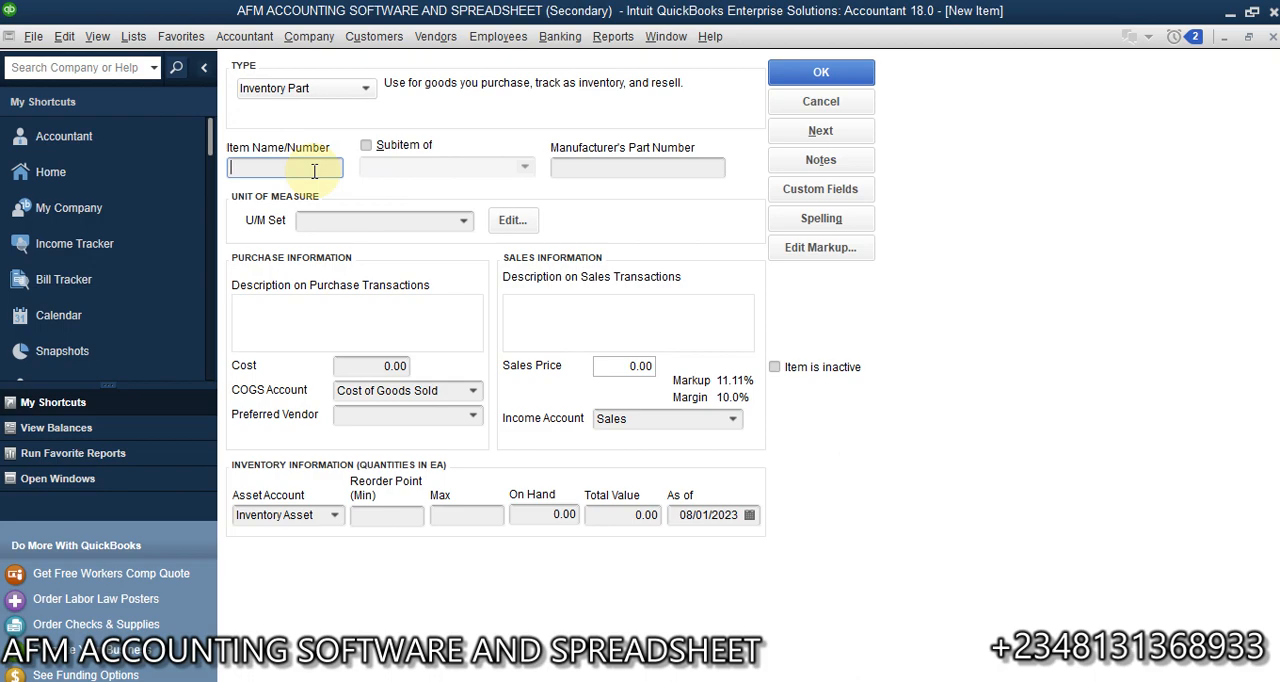
type("Clothe")
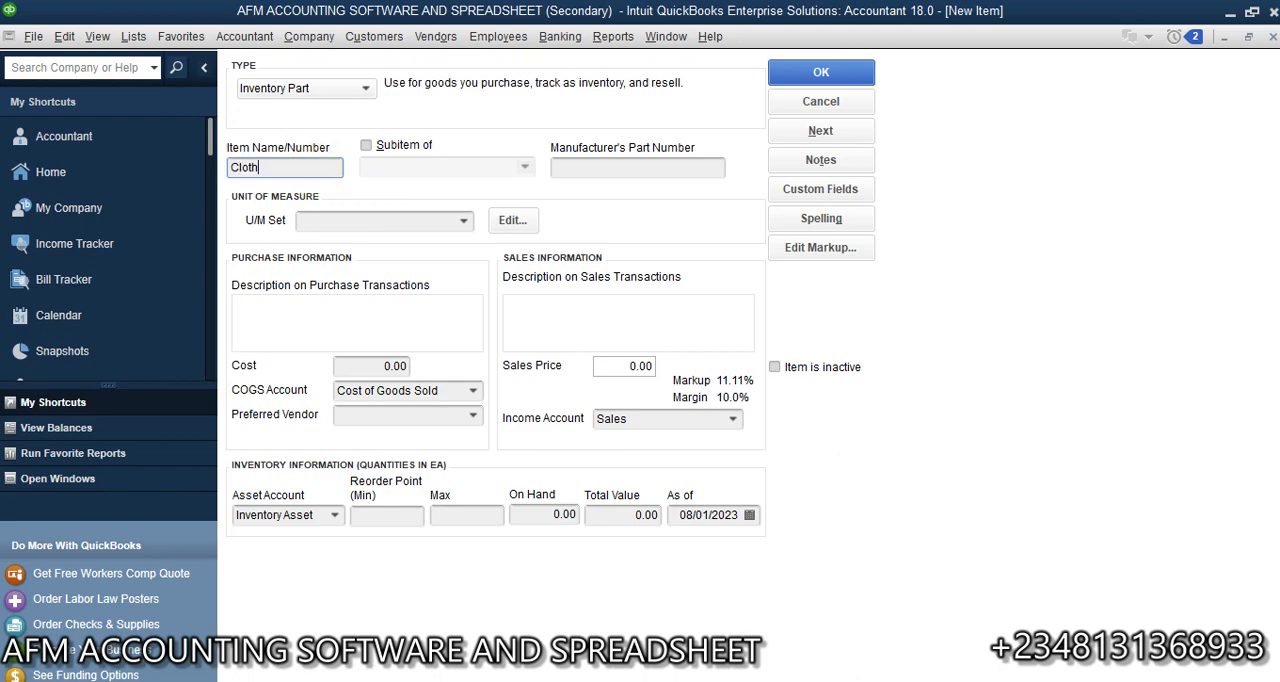
- Create a new unit of measure set of the Length type for the Cloth item
left_click(405, 218)
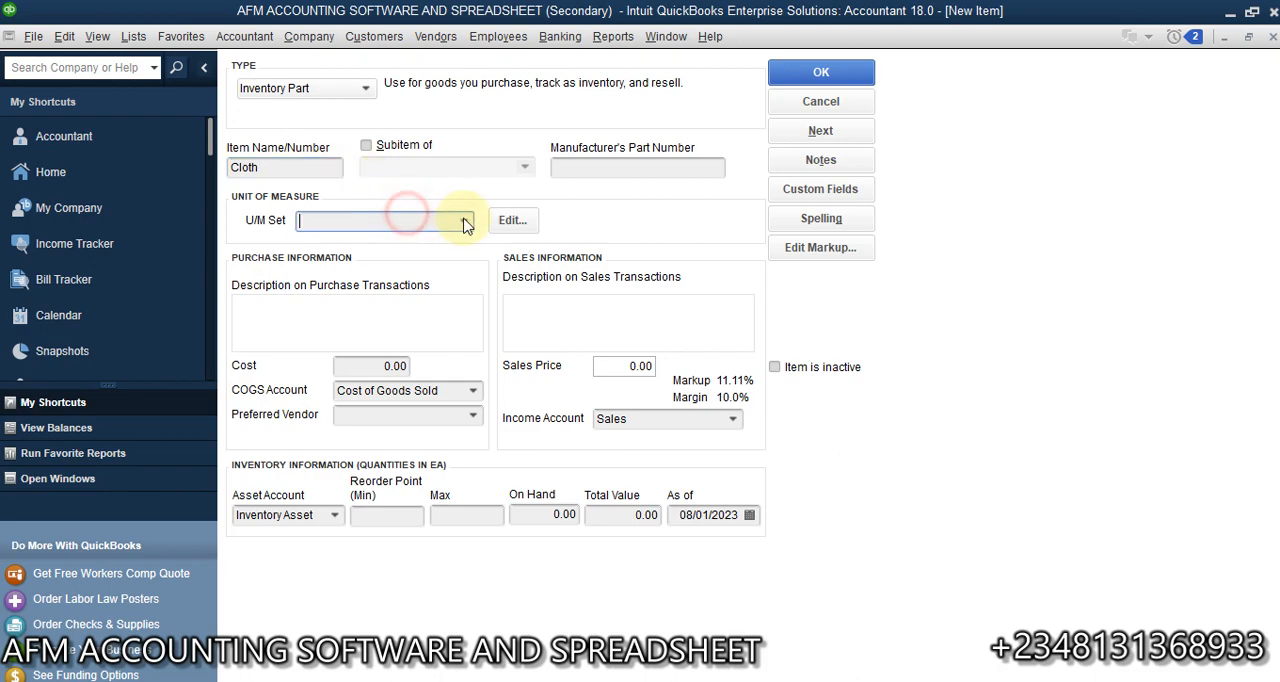
left_click(465, 226)
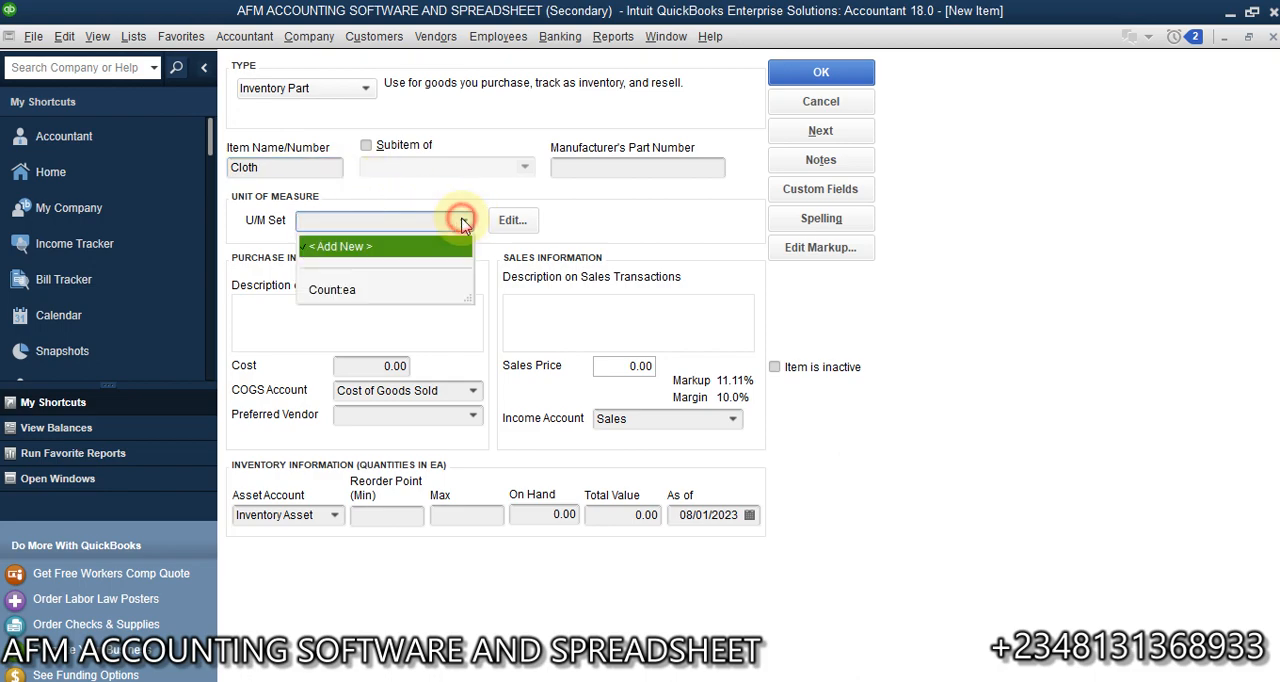
left_click(376, 250)
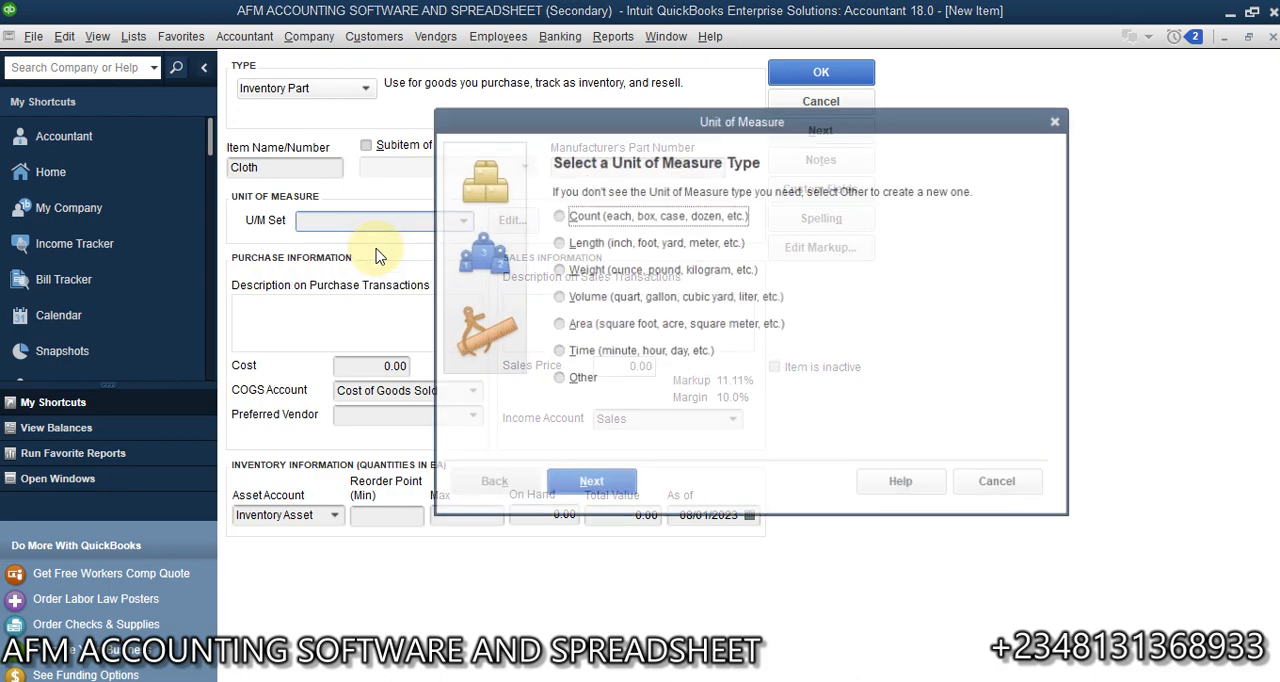
left_click(557, 243)
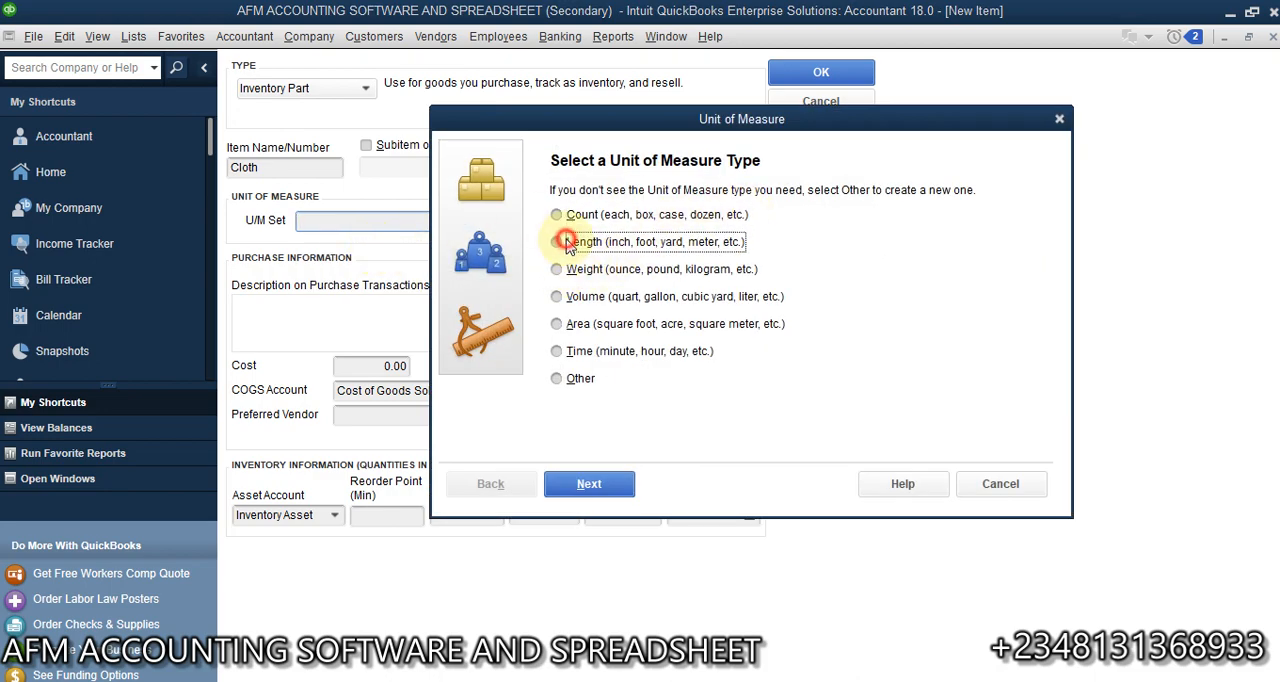
left_click(617, 489)
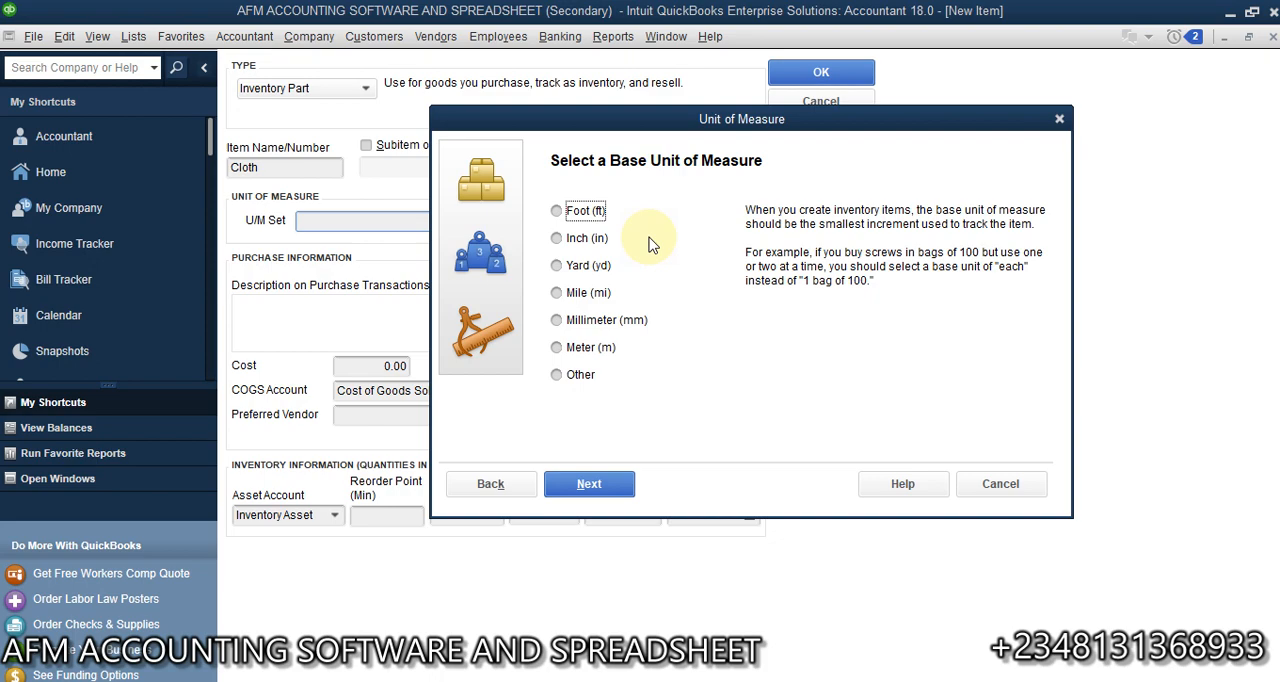
- Choose Inch as the base unit and include foot and yard as related units
left_click(580, 242)
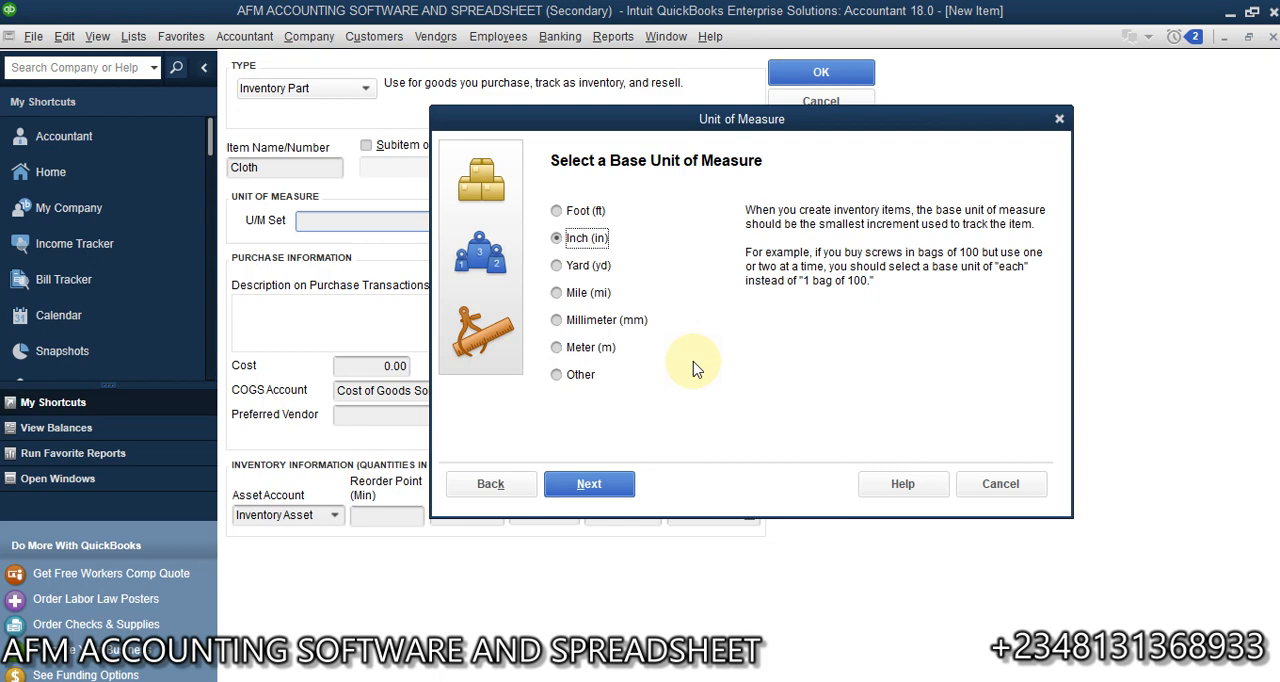
left_click(617, 487)
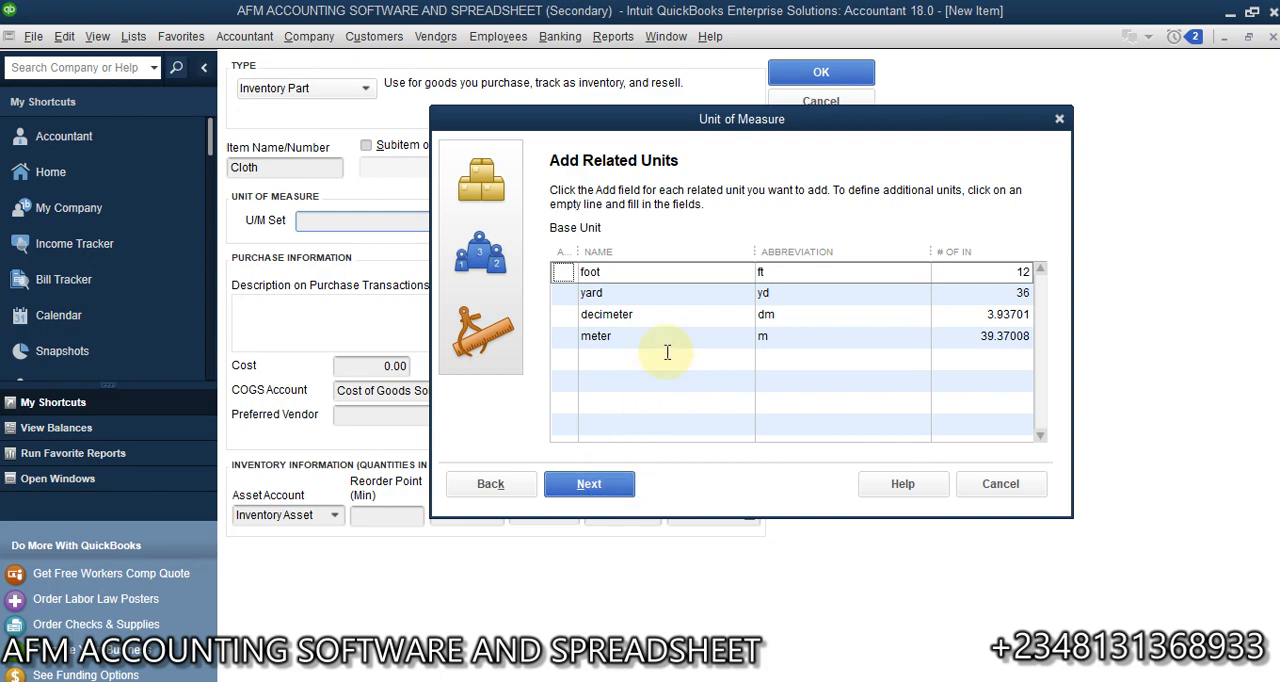
left_click(562, 272)
left_click(565, 293)
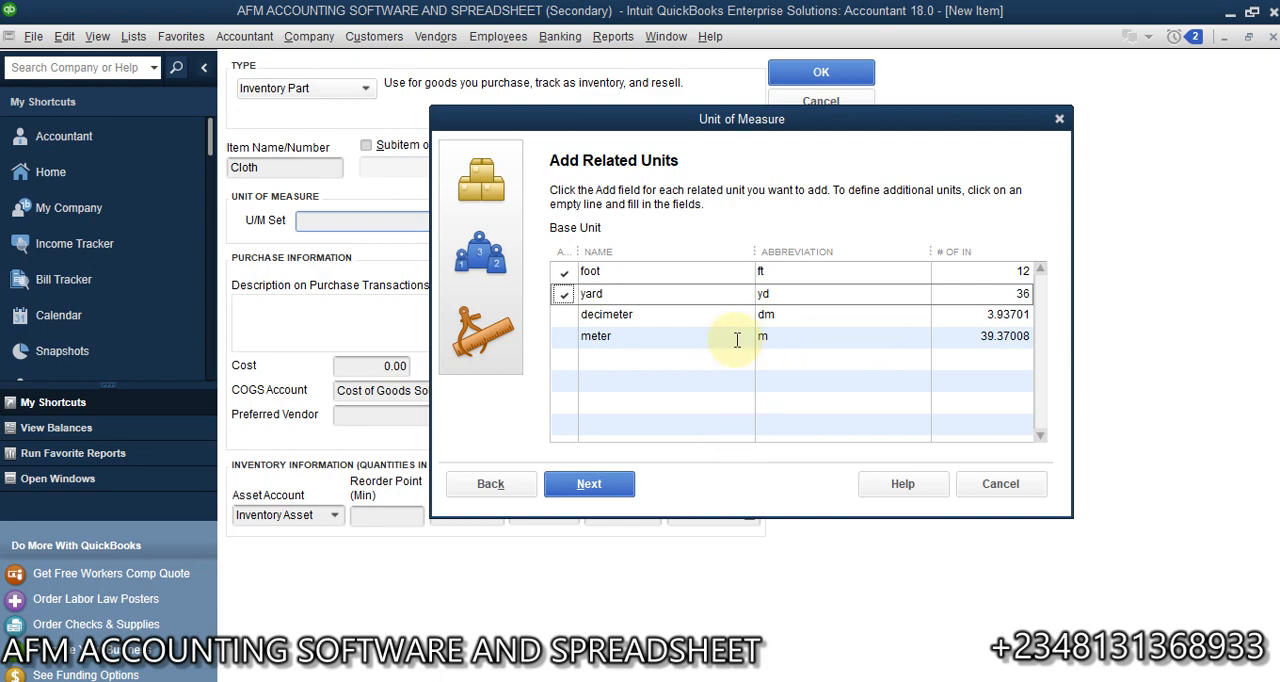
- Set the Cloth unit set's default units to yard for purchases, foot for sales and foot for shipping
left_click(627, 360)
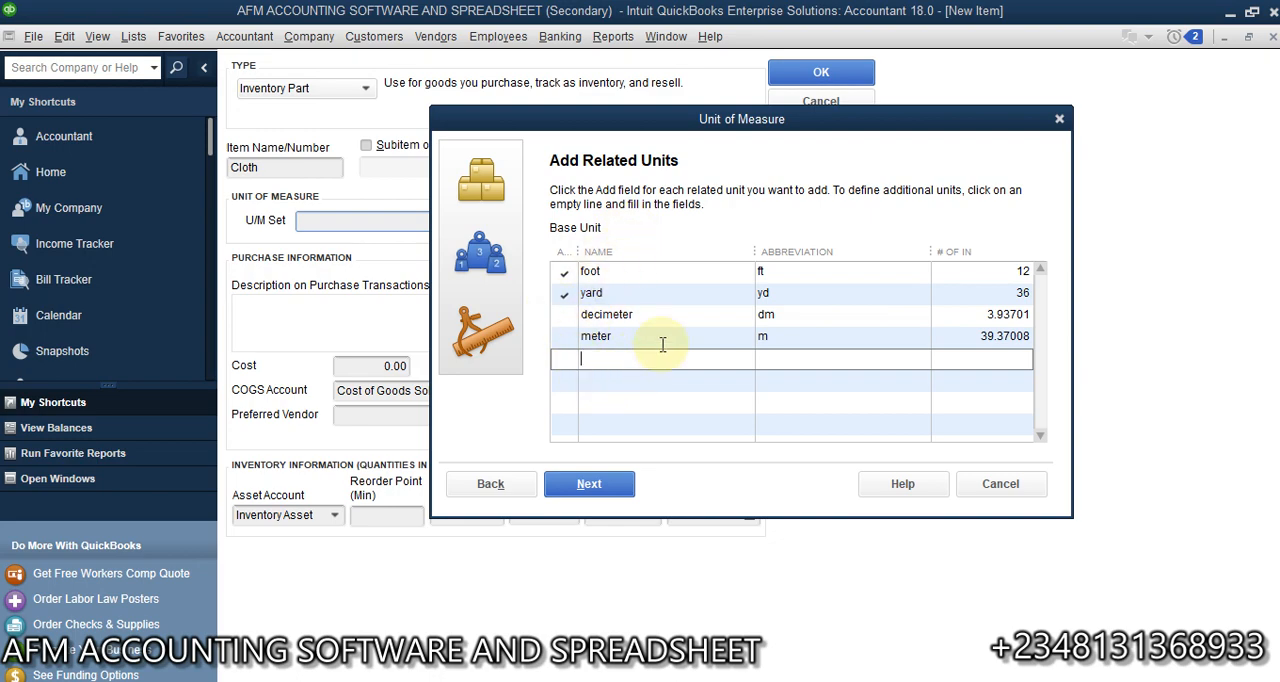
left_click(608, 485)
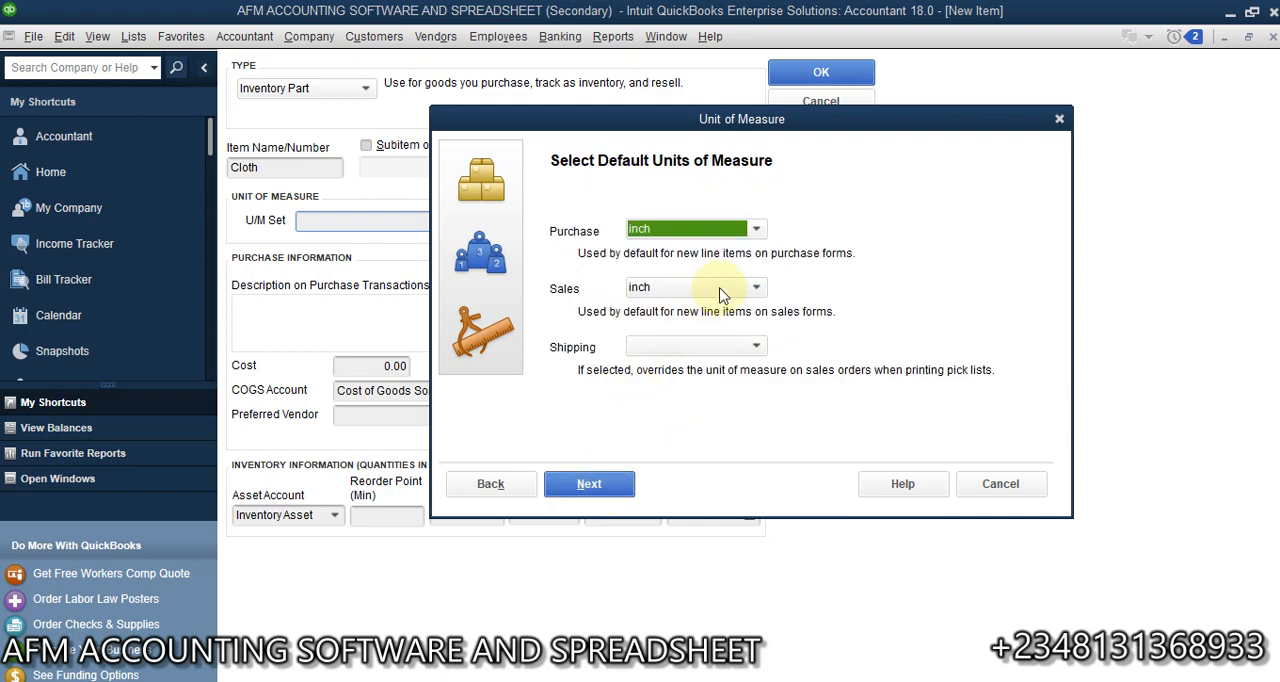
left_click(757, 229)
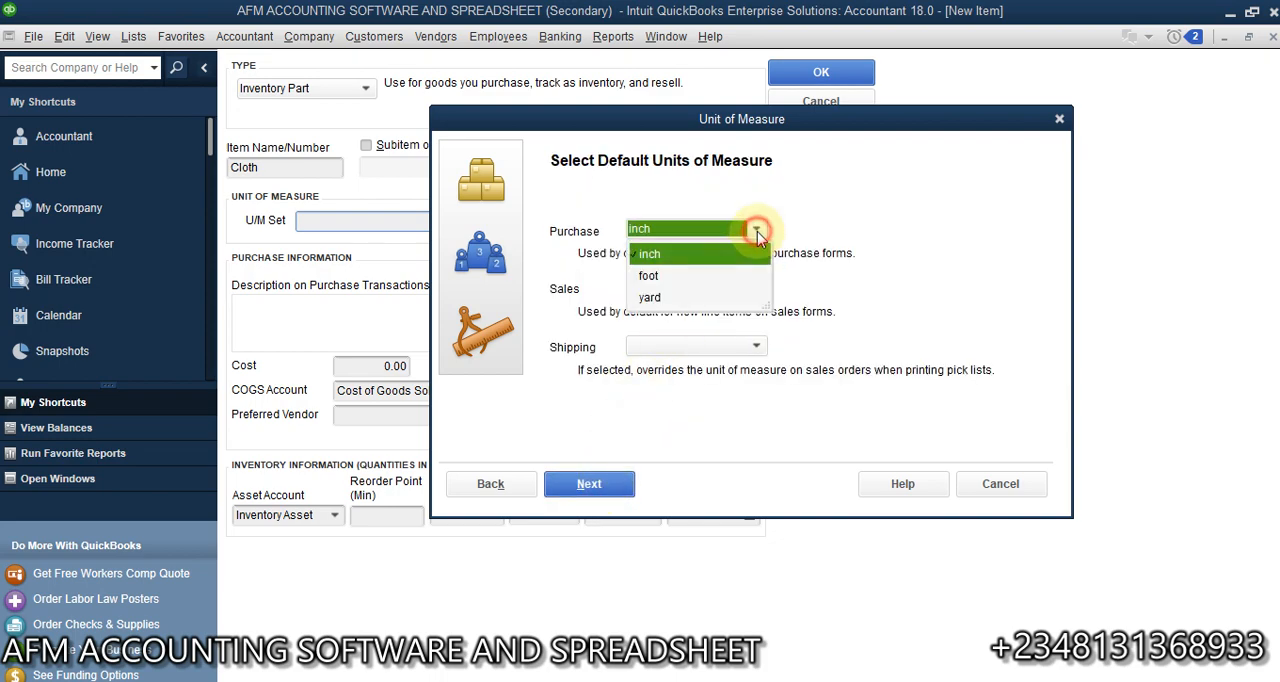
left_click(660, 298)
left_click(716, 290)
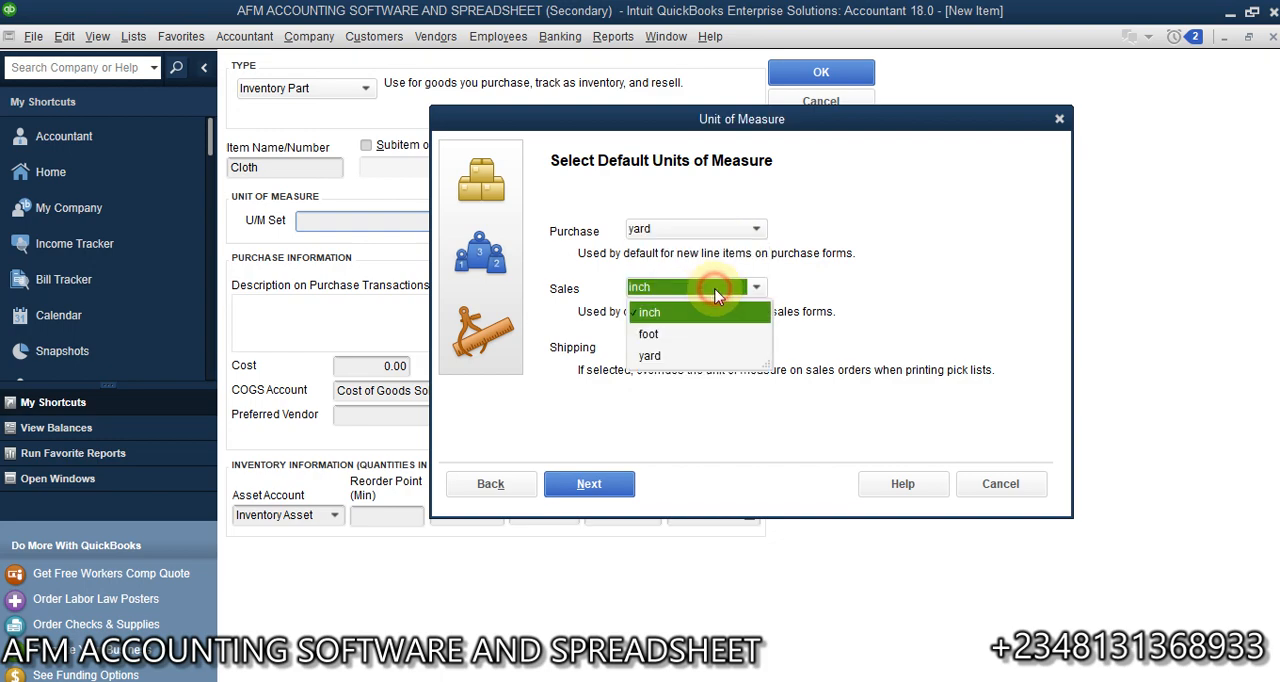
left_click(652, 334)
left_click(666, 346)
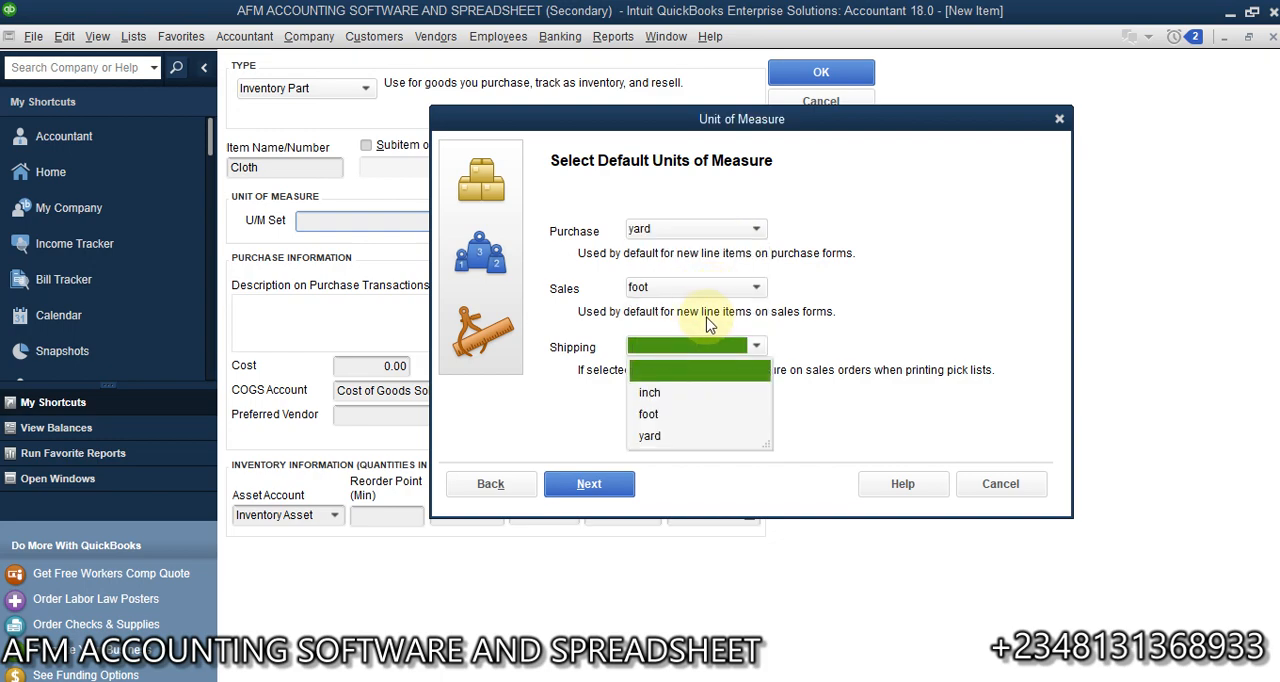
left_click(648, 414)
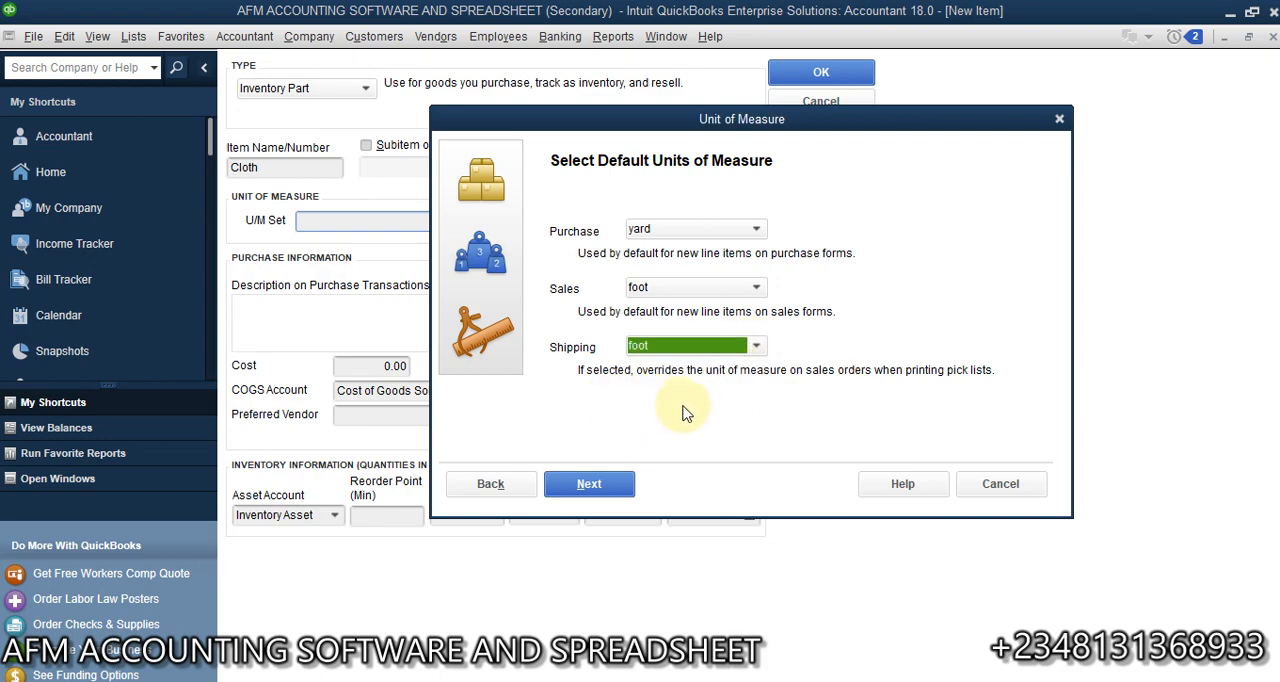
left_click(757, 347)
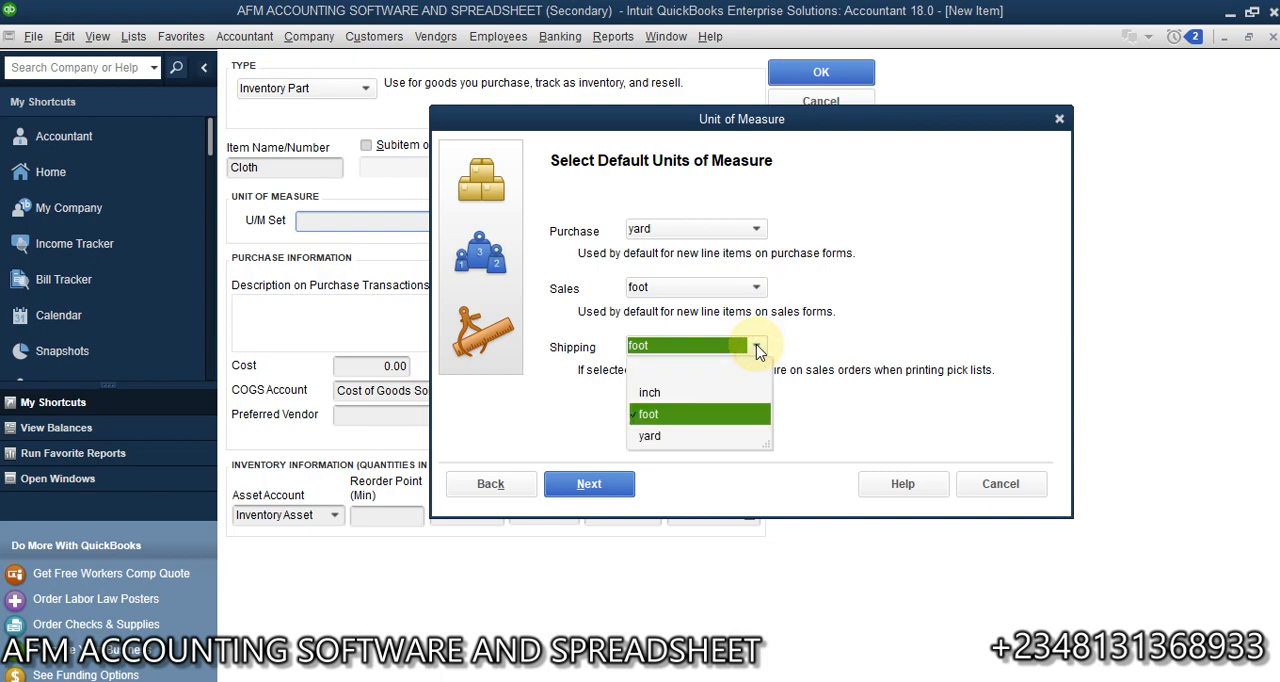
left_click(757, 347)
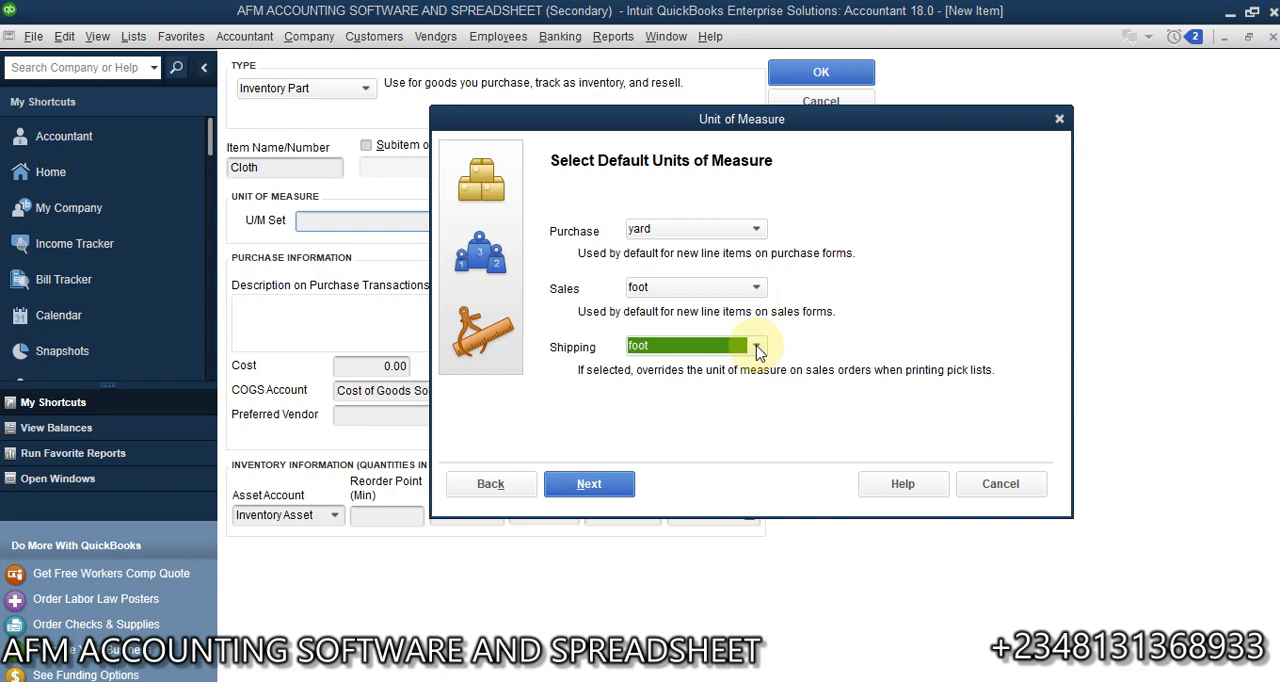
left_click(606, 484)
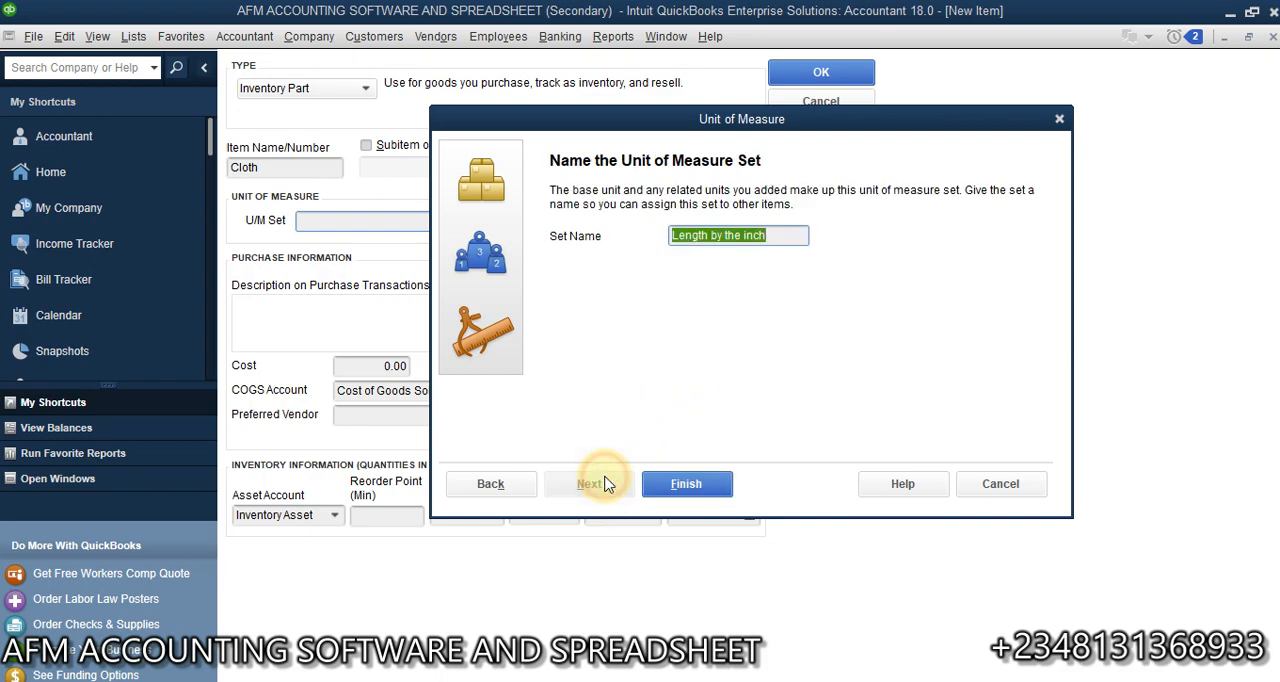
- Name the unit of measure set Length and finish creating it for the Cloth item
left_click(800, 235)
key("BackSpace")
key("BackSpace")
key("BackSpace")
key("BackSpace")
key("BackSpace")
key("BackSpace")
key("BackSpace")
key("BackSpace")
key("BackSpace")
key("BackSpace")
key("BackSpace")
key("BackSpace")
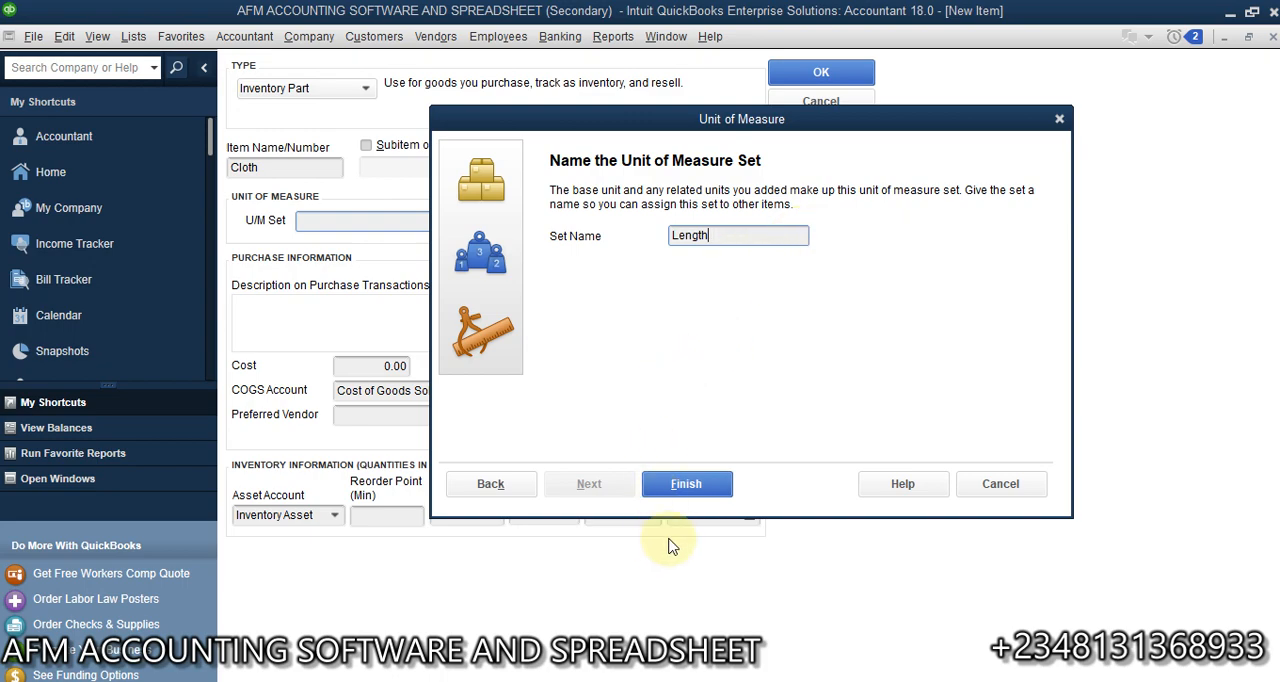
left_click(686, 486)
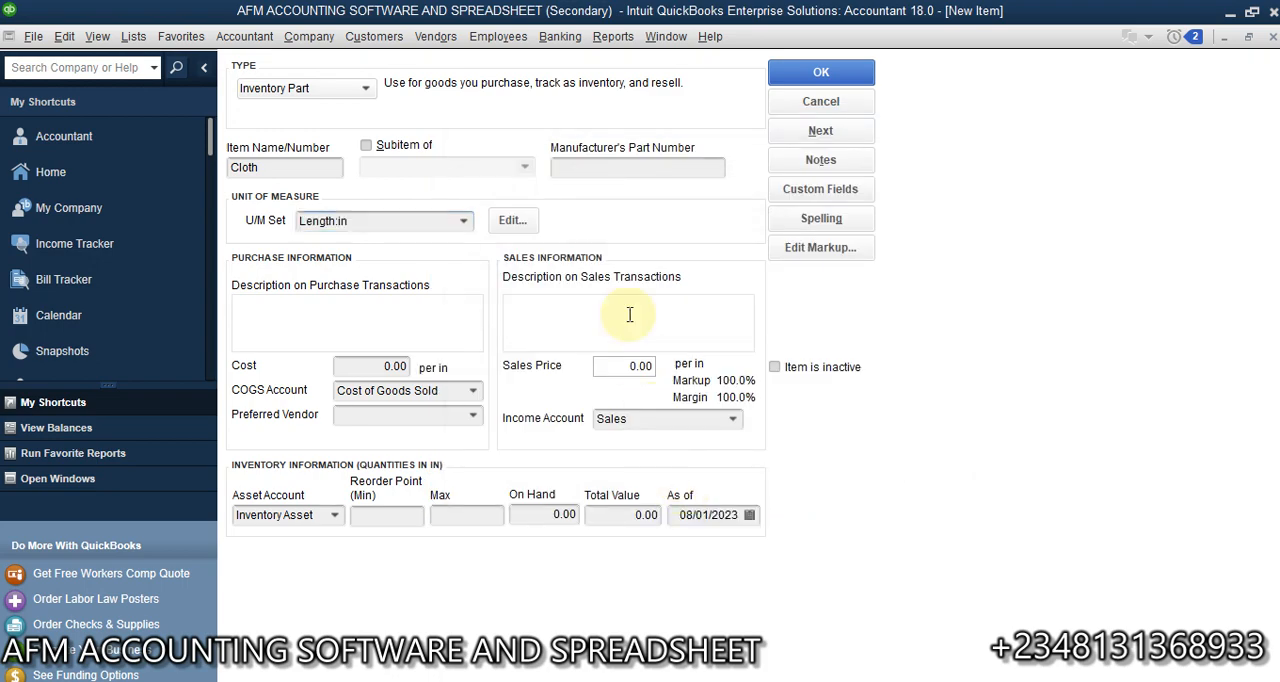
- Save the Cloth item and begin another inventory part named Fruits
left_click(820, 131)
left_click(304, 167)
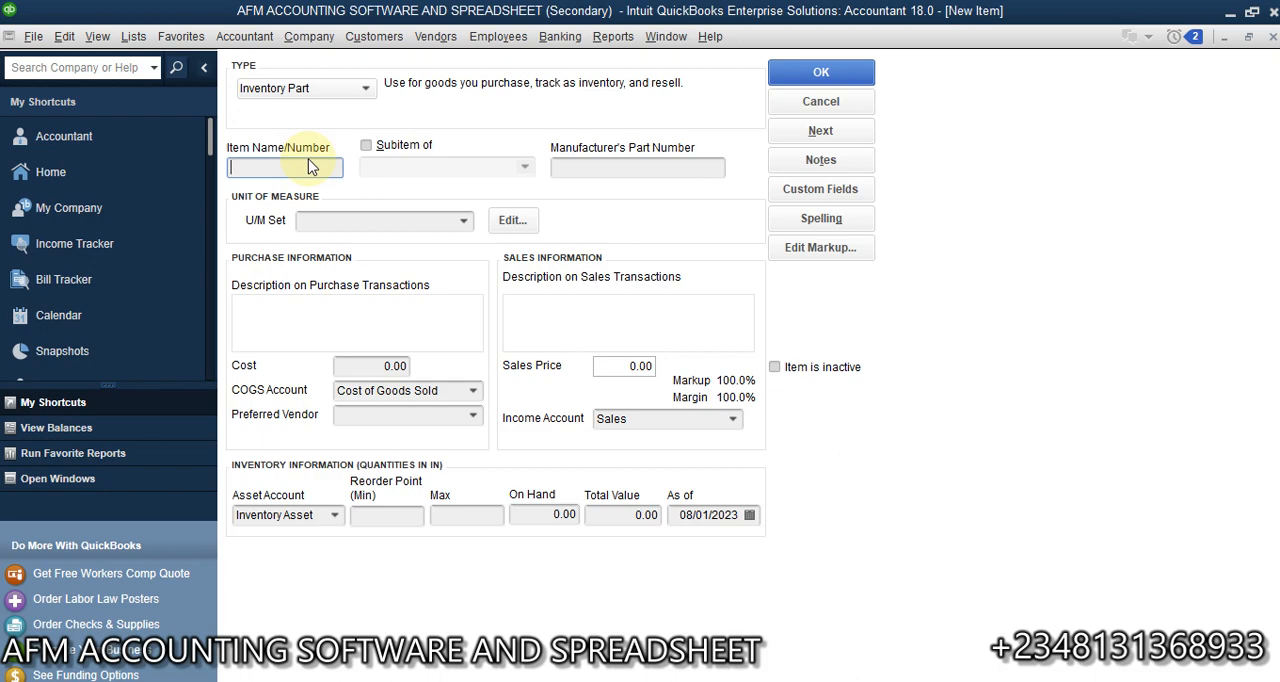
type("Fruits")
- Create a new Weight-type unit of measure set for the Fruits item with Kilogram as the base unit
left_click(463, 220)
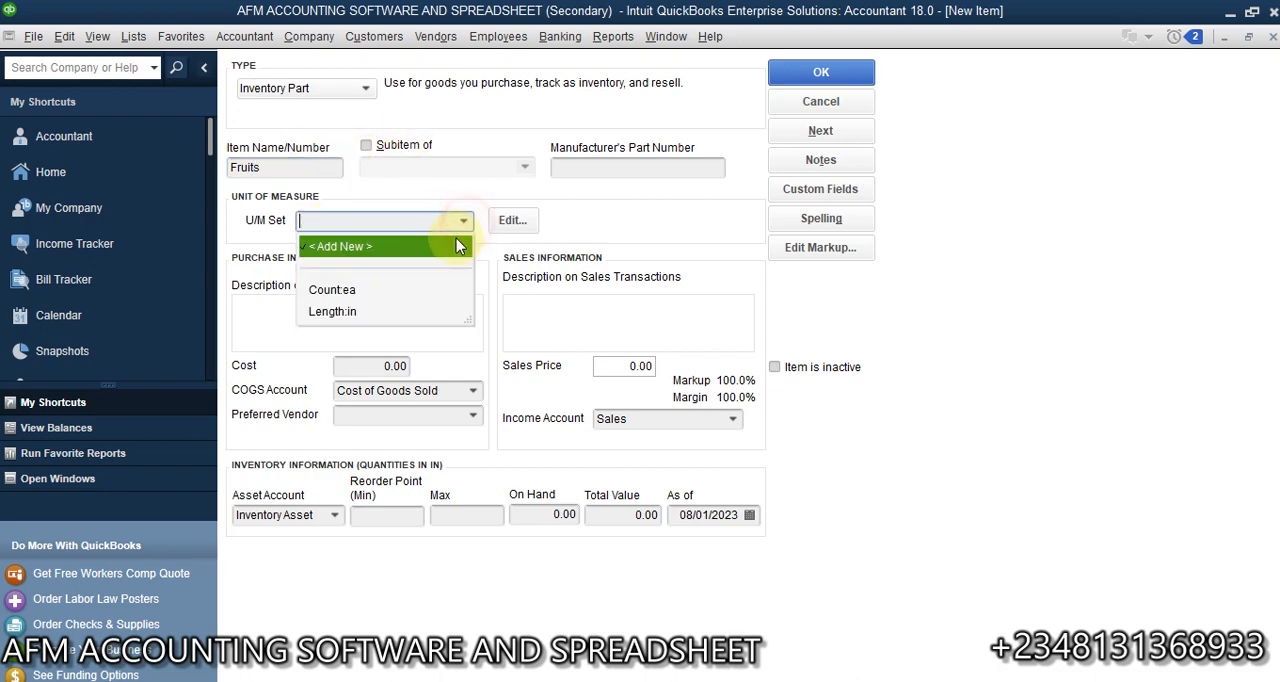
left_click(355, 247)
left_click(572, 270)
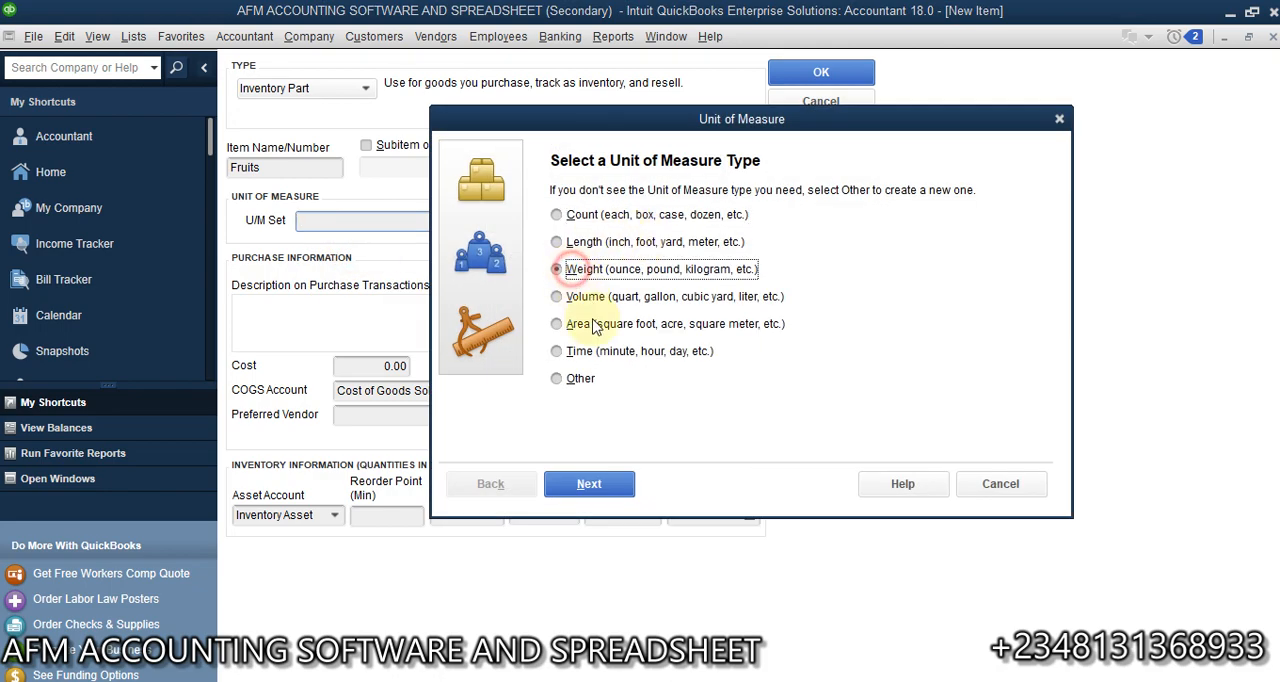
left_click(588, 484)
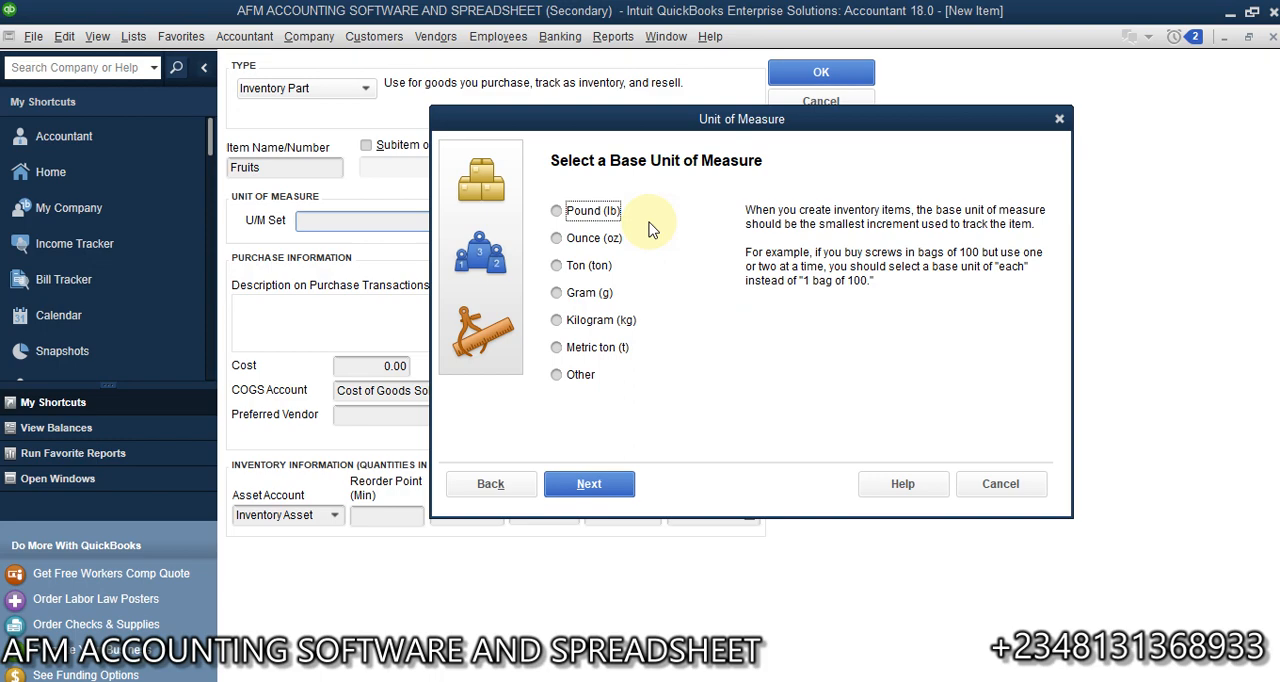
left_click(572, 326)
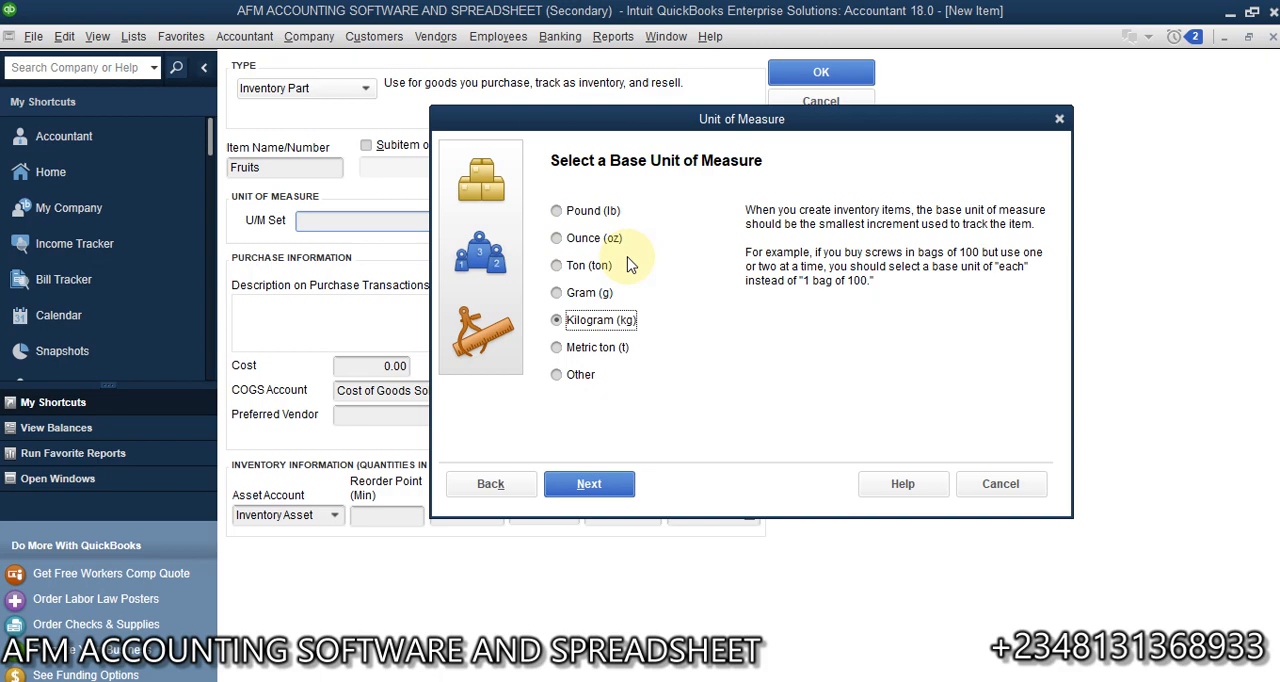
left_click(590, 487)
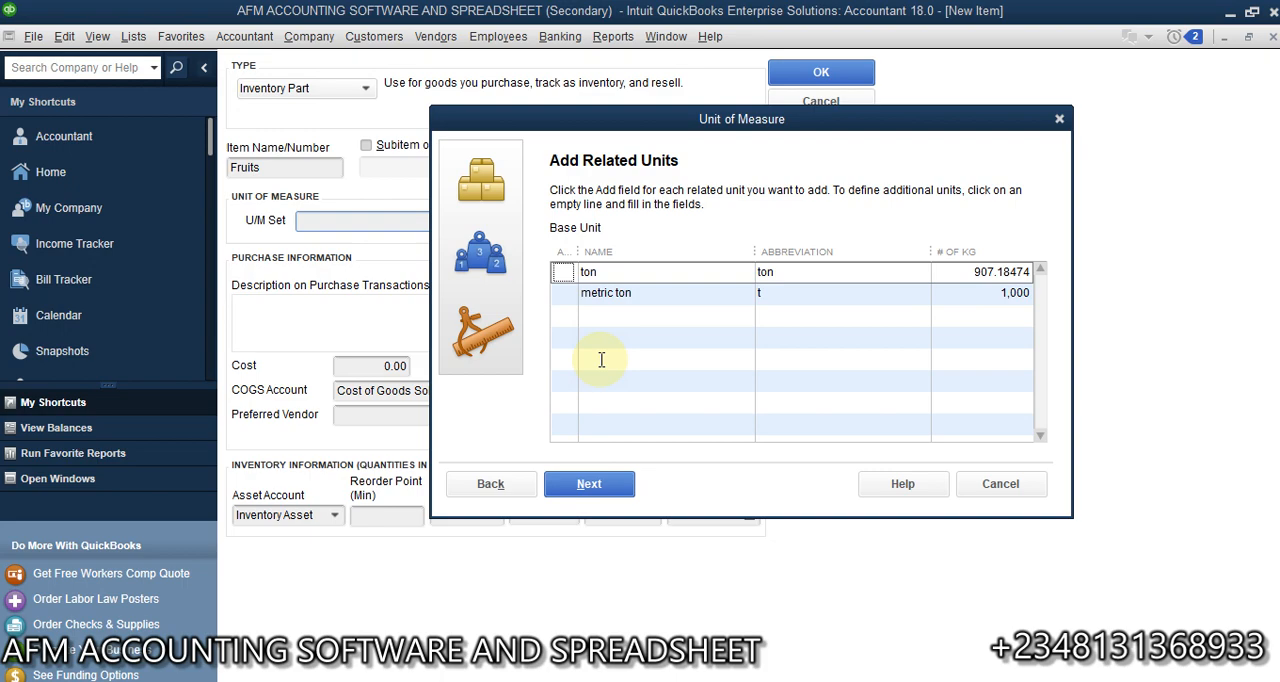
- Include the metric ton related unit and change its name to Gram and its abbreviation to g
left_click(566, 292)
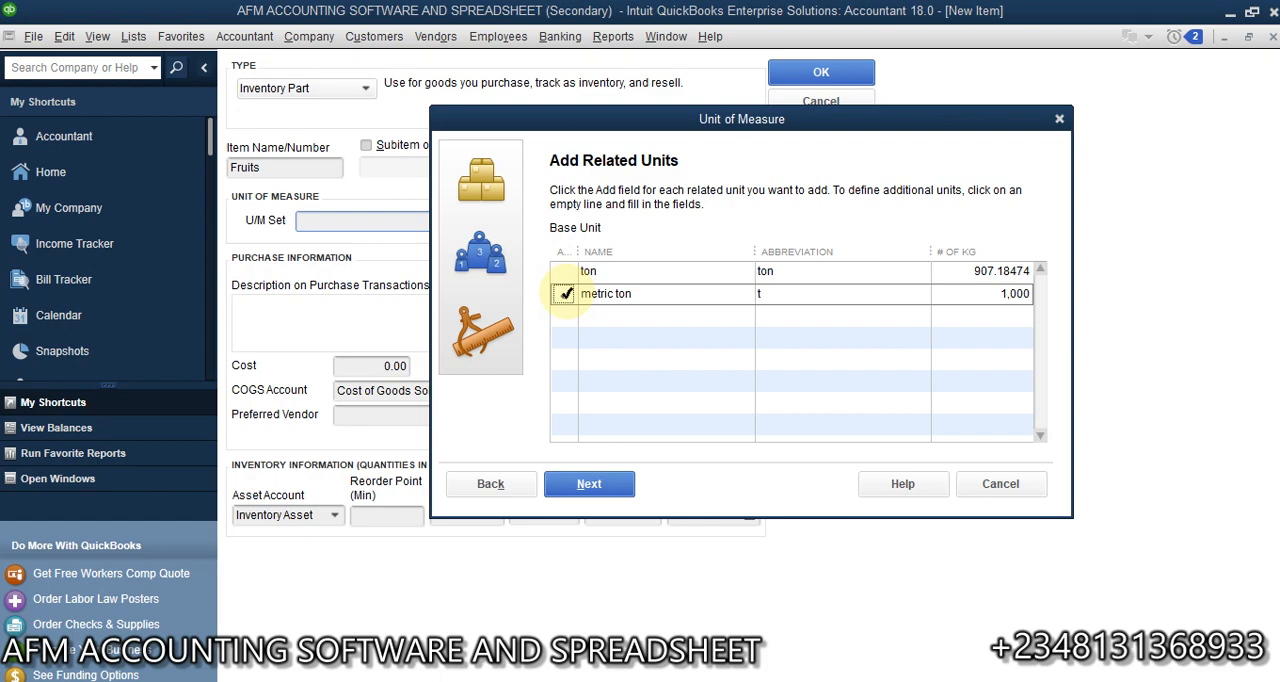
left_click(640, 296)
type("Gram")
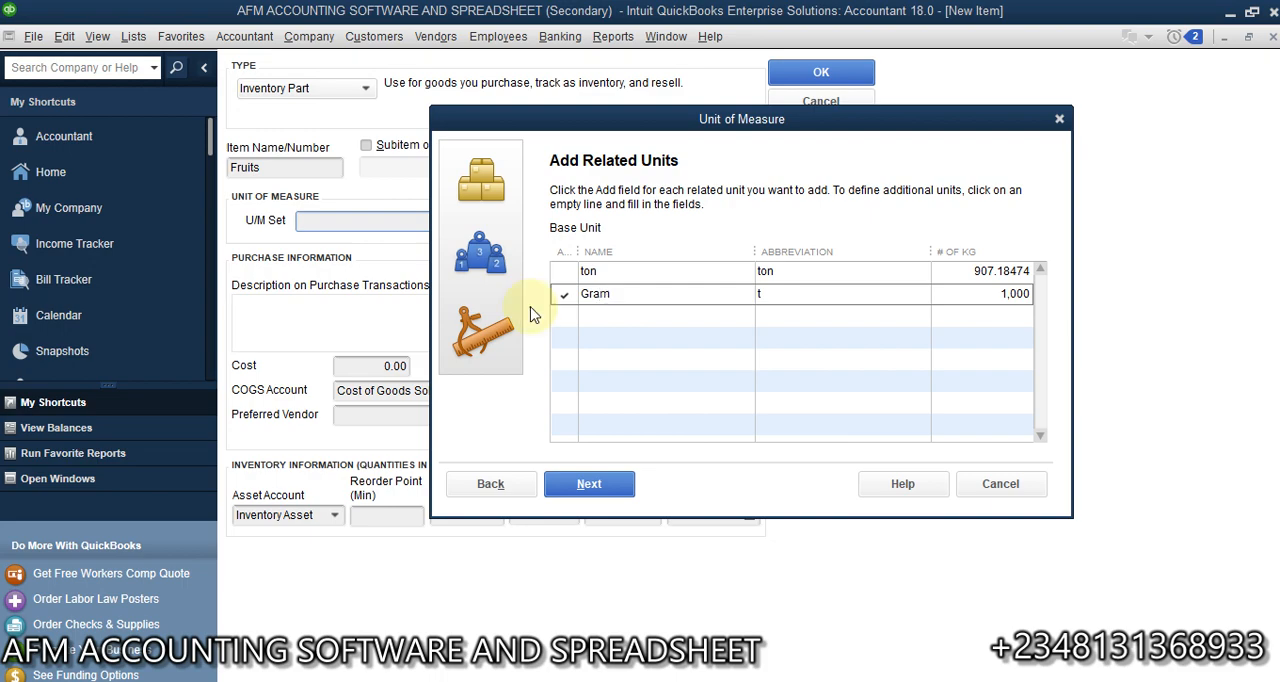
left_click(768, 295)
key("BackSpace")
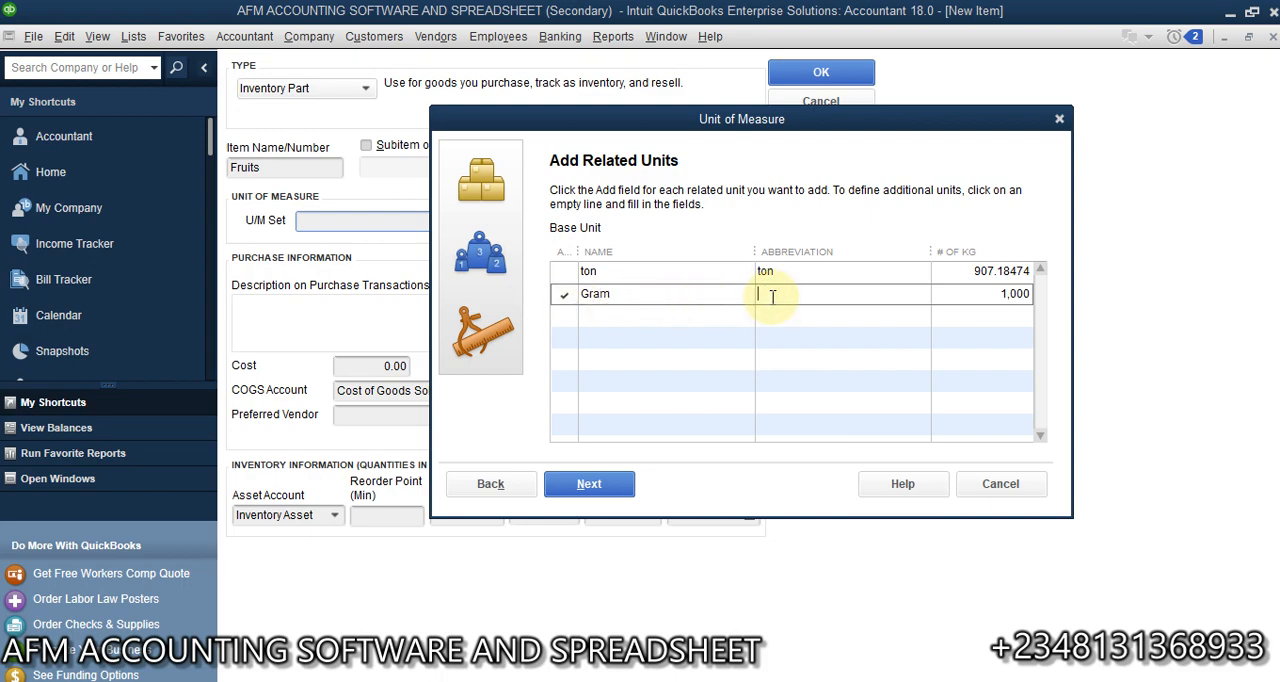
type("g")
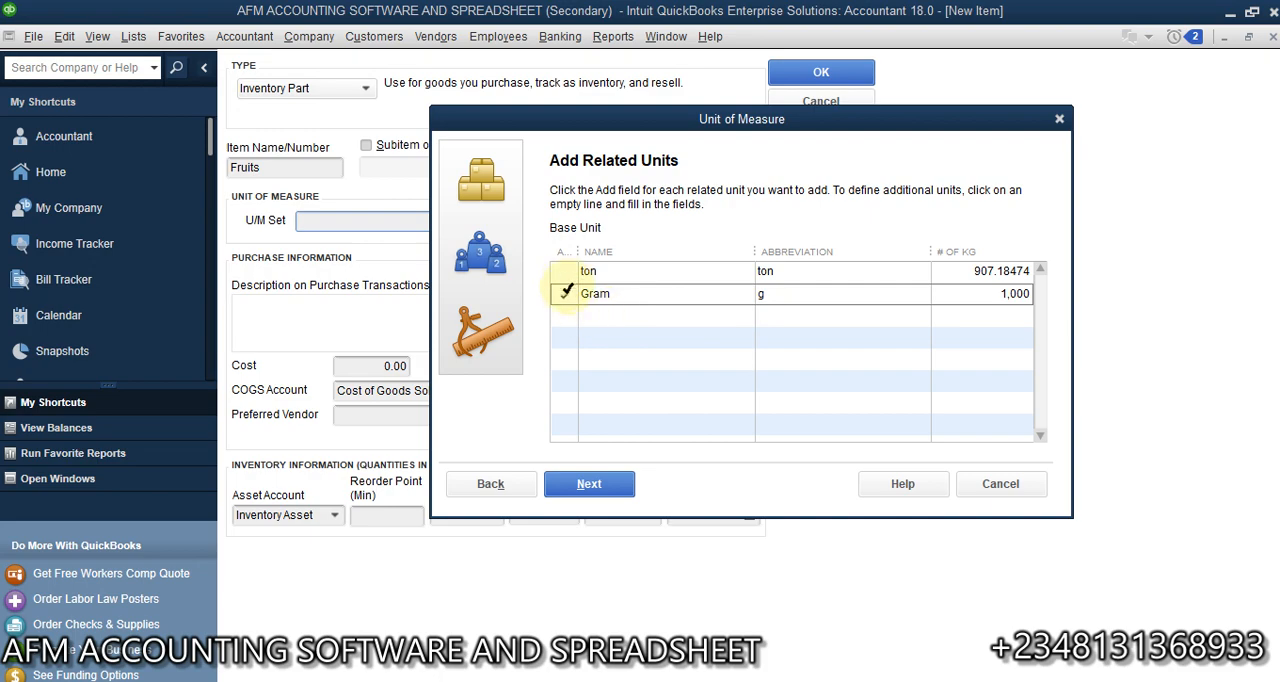
- Add a related unit named Ounce with the abbreviation oc and 35.274 as its number of kg
left_click(567, 316)
left_click(613, 316)
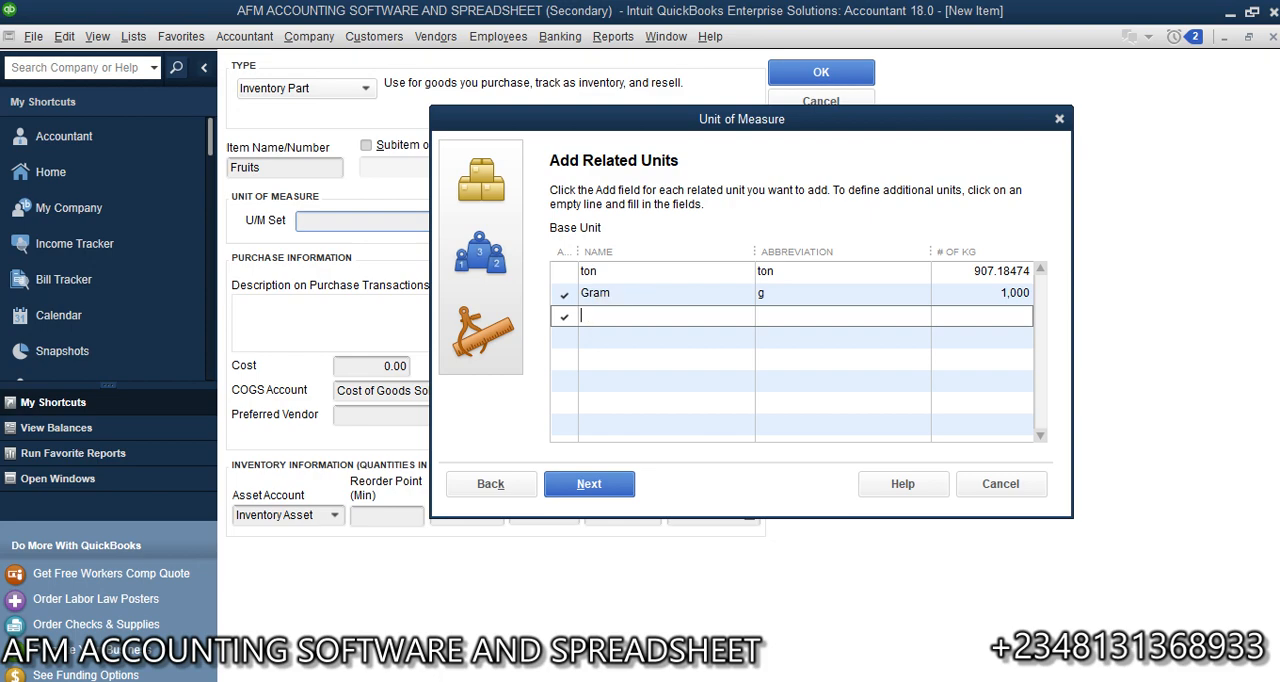
type("Ounce")
left_click(774, 315)
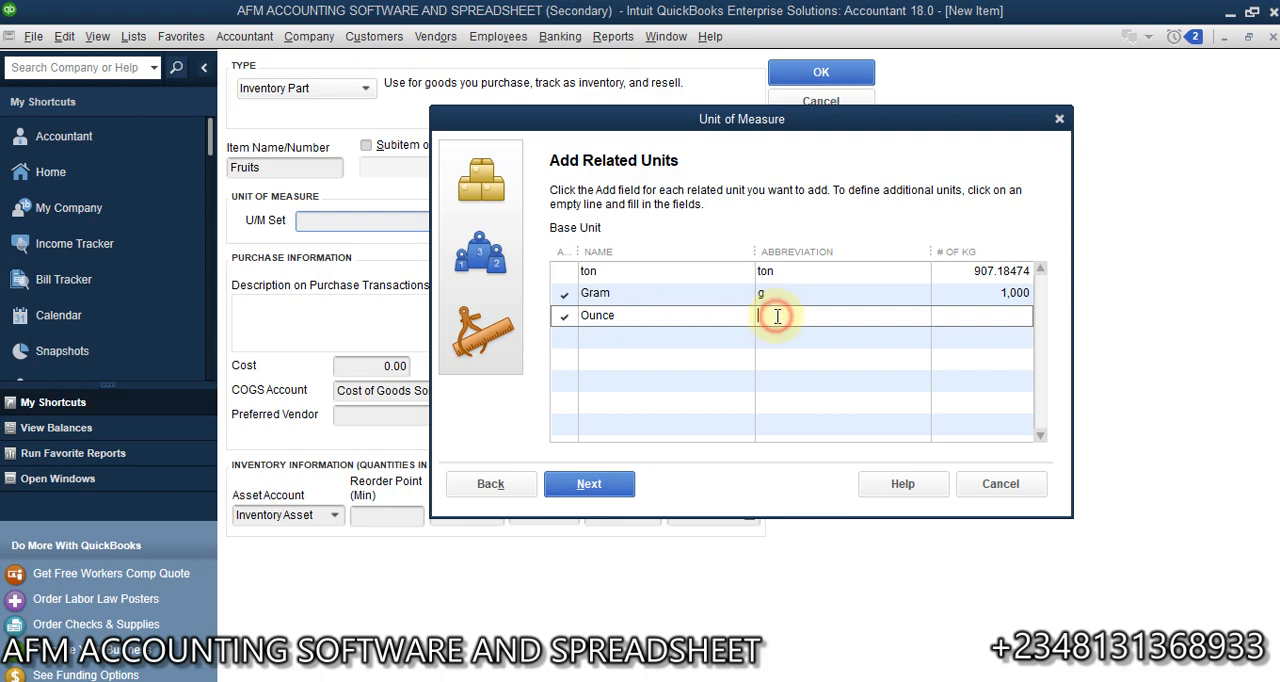
type("oc")
key("Tab")
type("35/")
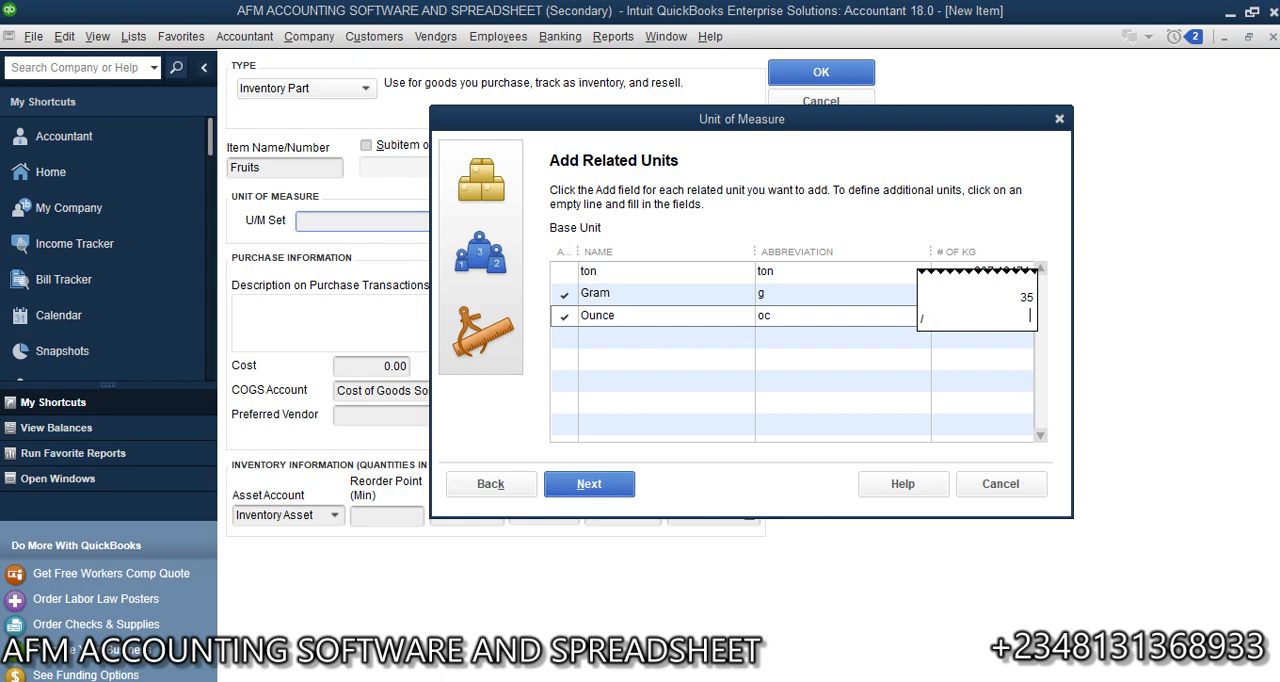
key("Escape")
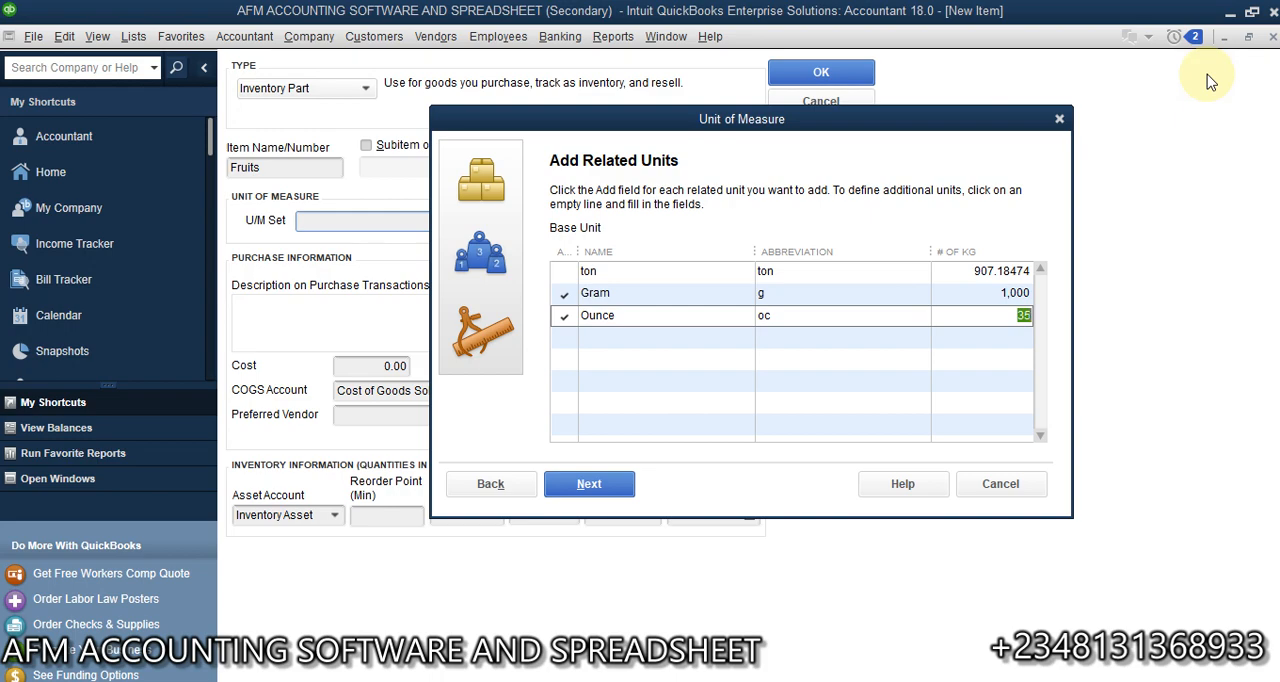
key("BackSpace")
type("35.274")
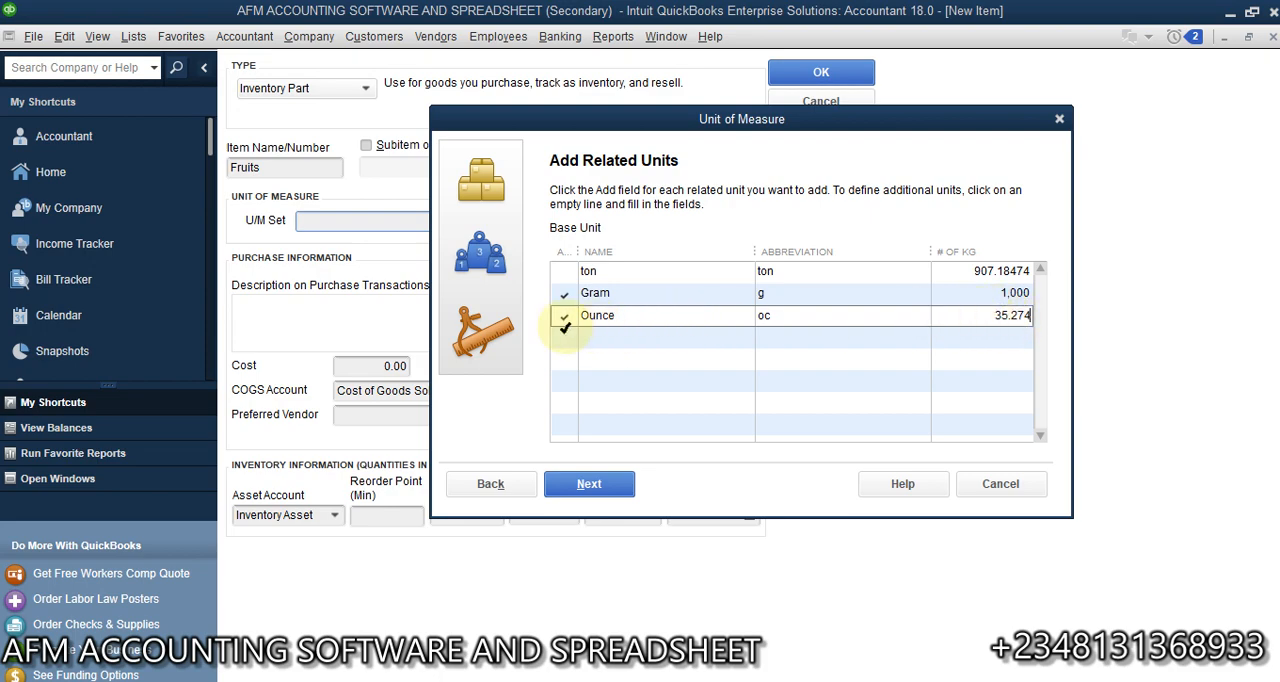
- Add a related unit named Pound with the abbreviation pd and 2.205 as its number of kg, and continue to the default units
left_click(566, 336)
left_click(614, 337)
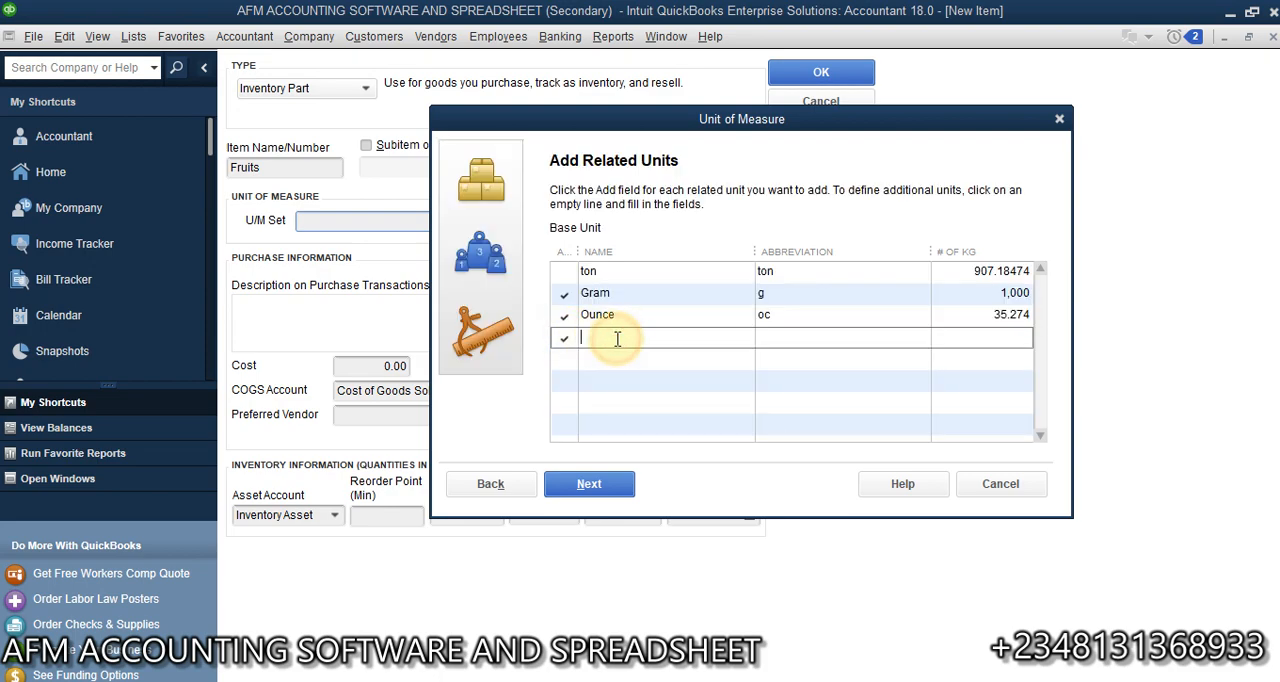
type("Poun")
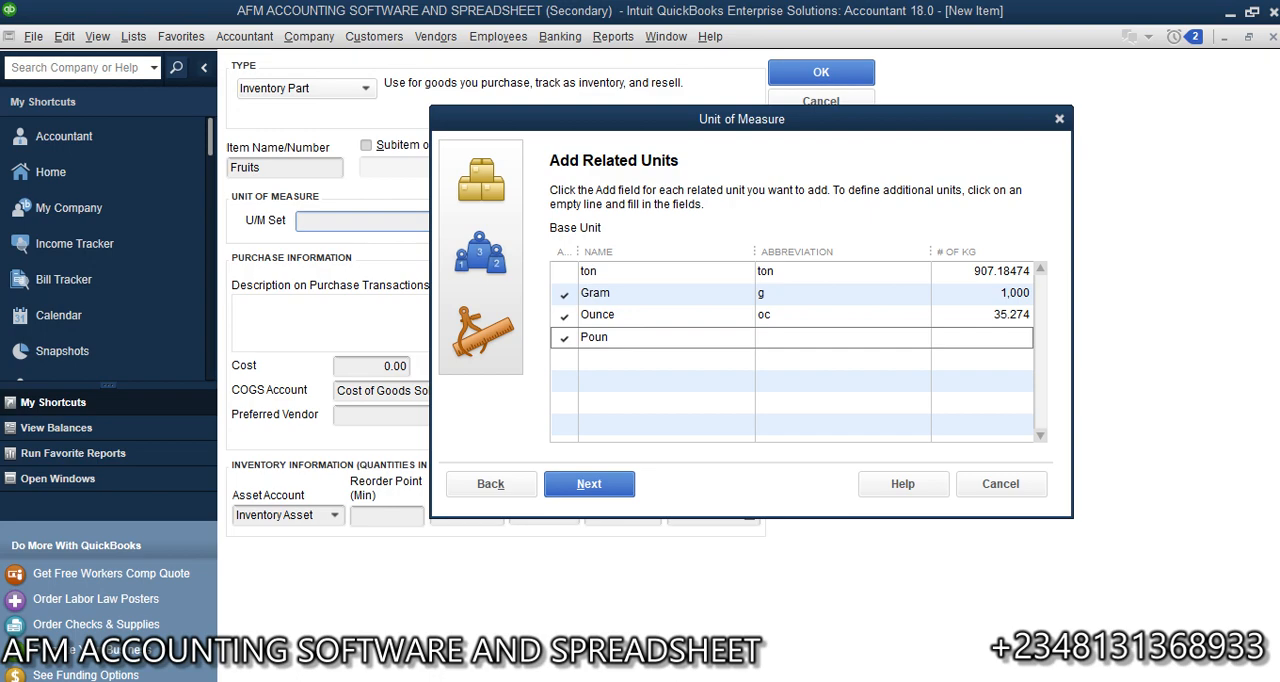
type("d")
key("Tab")
type("pd")
key("Tab")
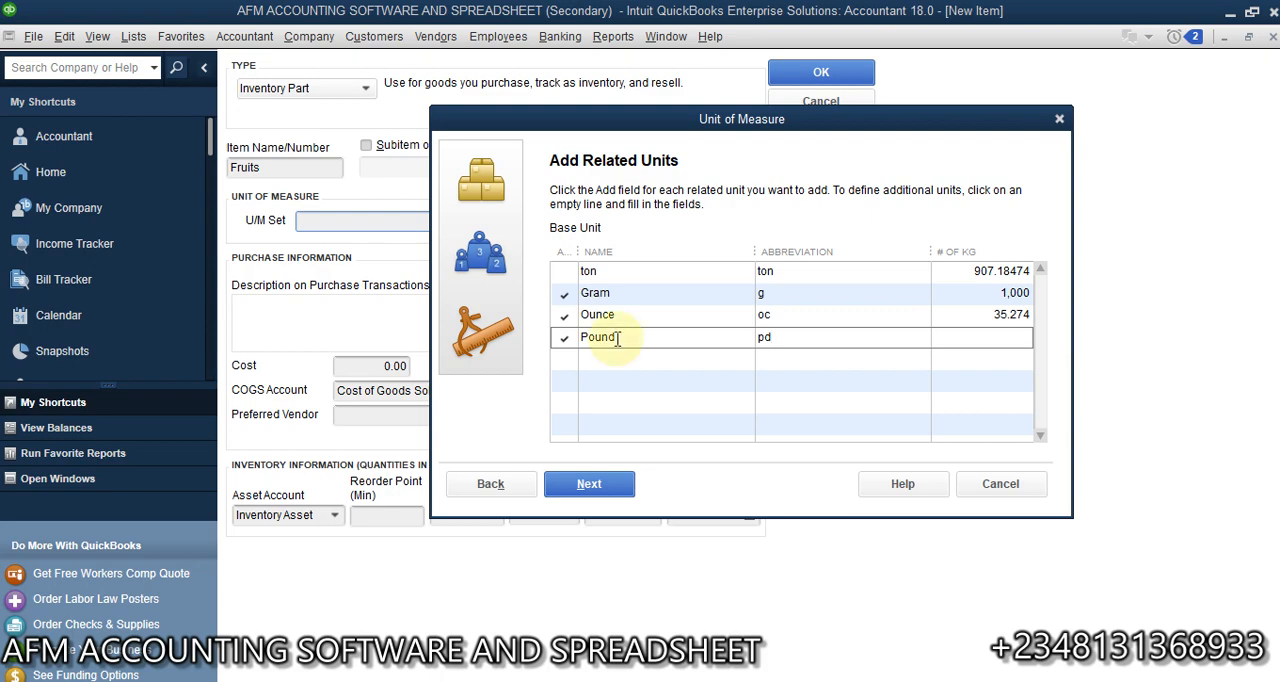
type("2")
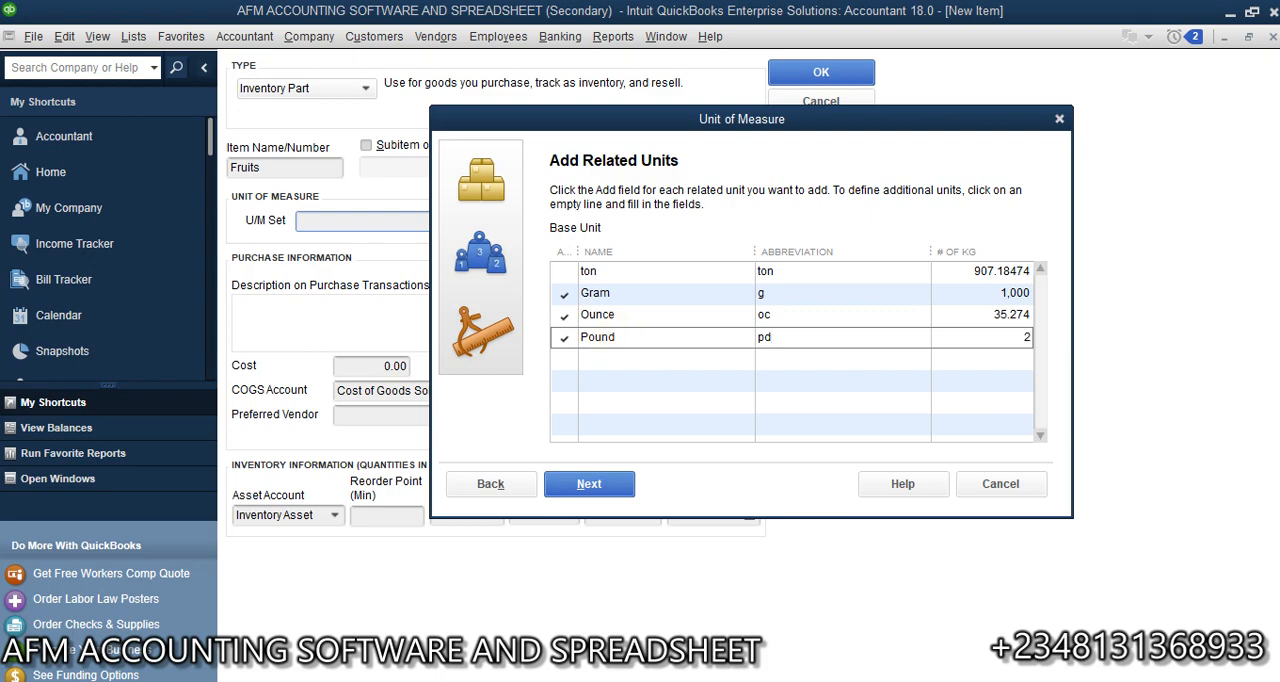
type(".205")
left_click(585, 484)
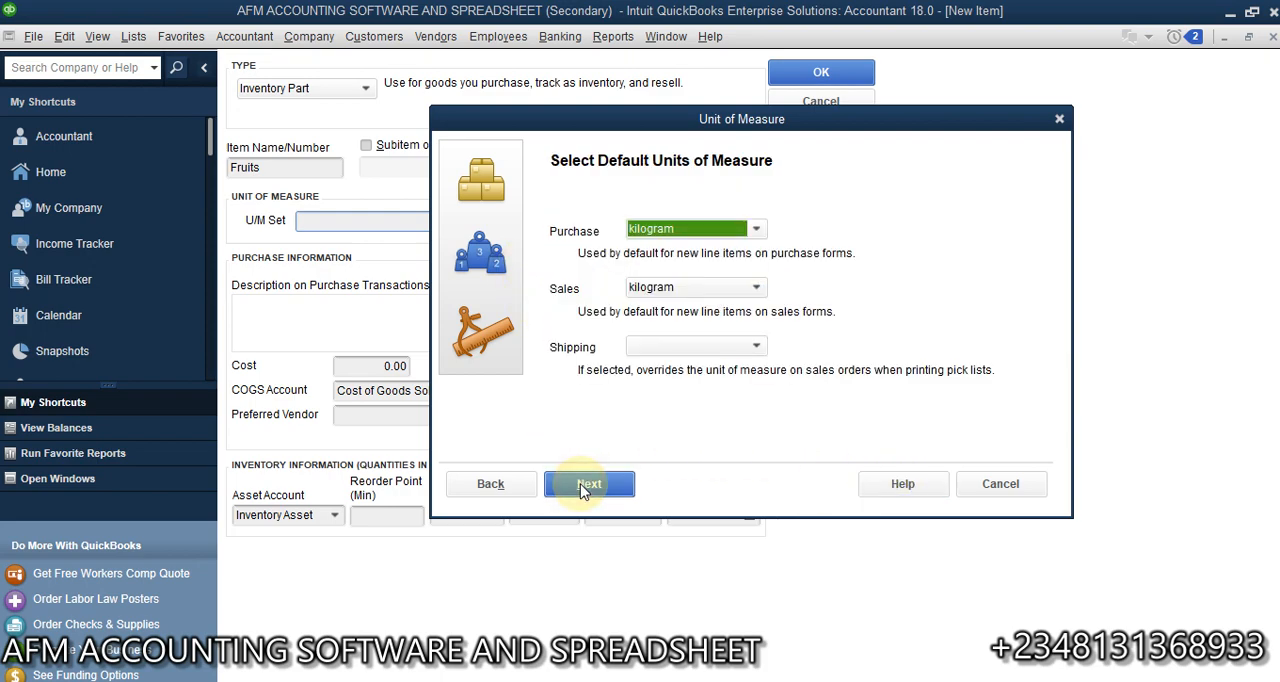
- Set the default purchase unit to Gram and the sales and shipping units to Ounce, and continue to the set name
left_click(756, 230)
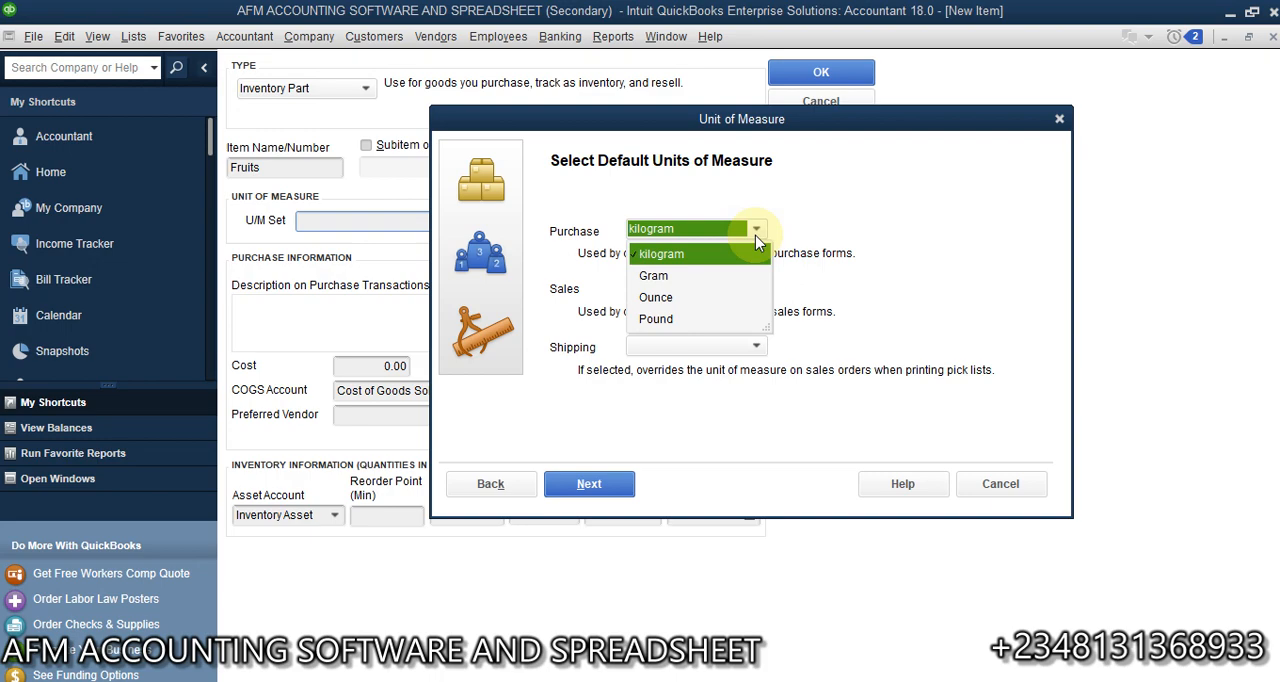
left_click(668, 285)
left_click(754, 288)
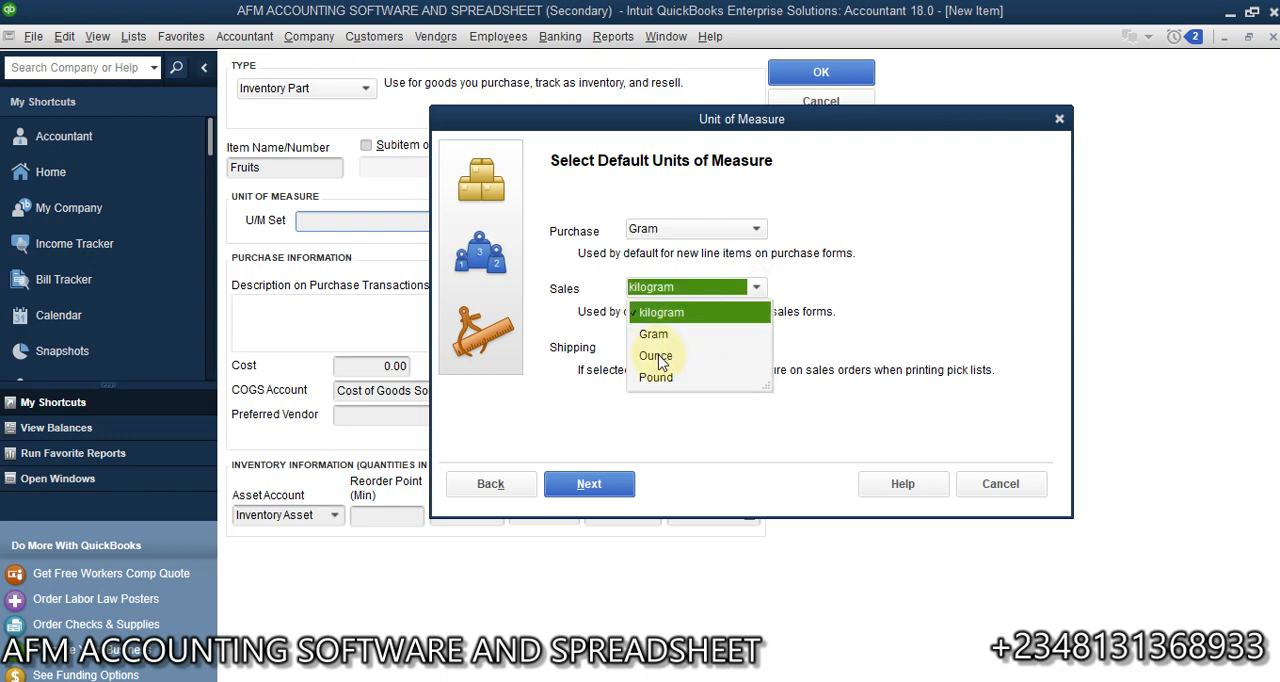
left_click(659, 358)
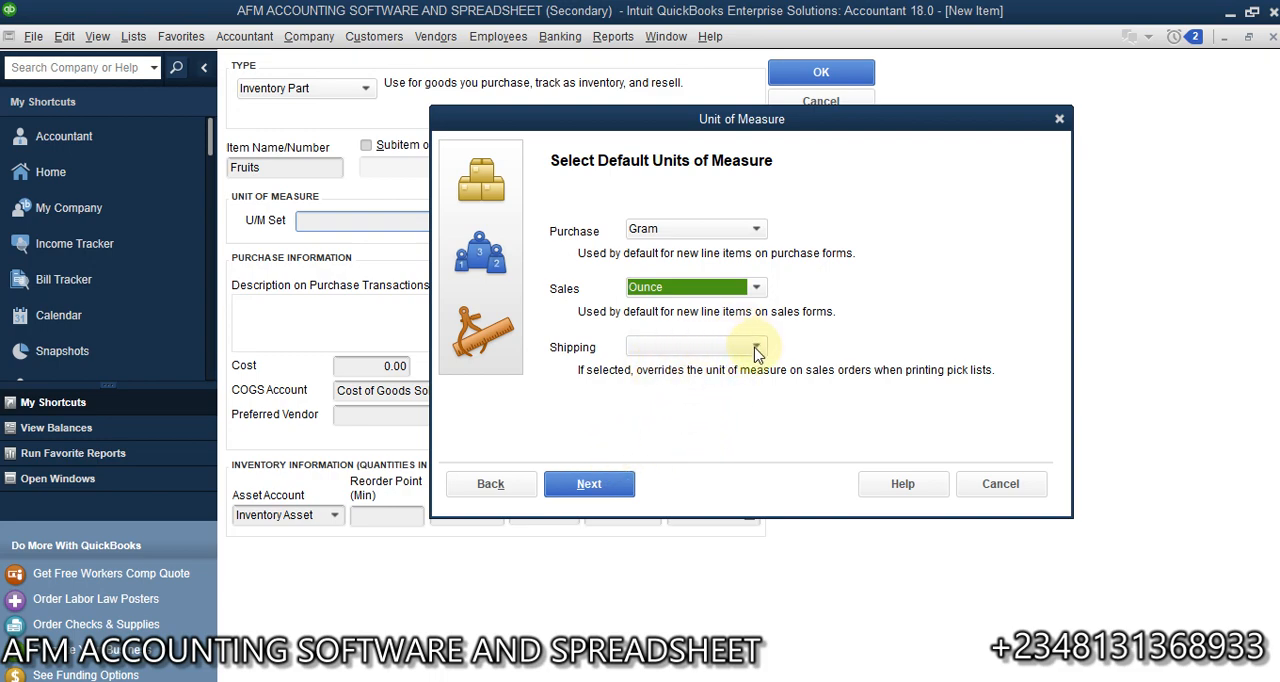
left_click(756, 347)
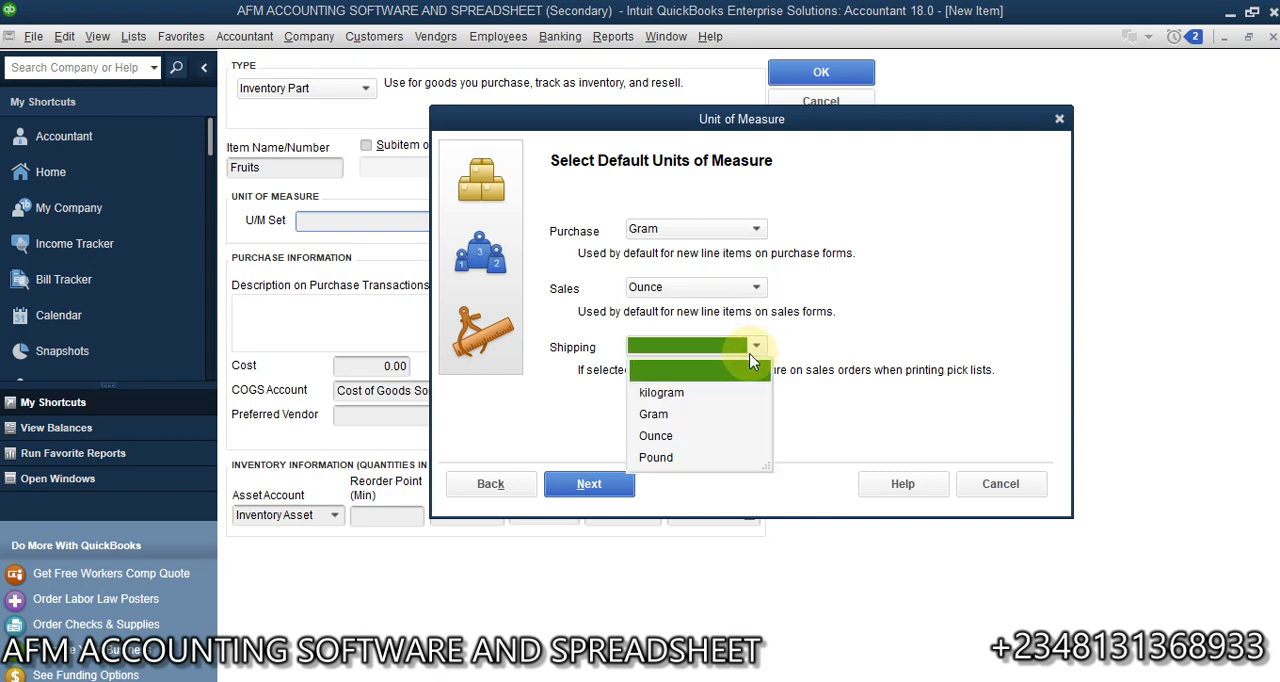
left_click(657, 436)
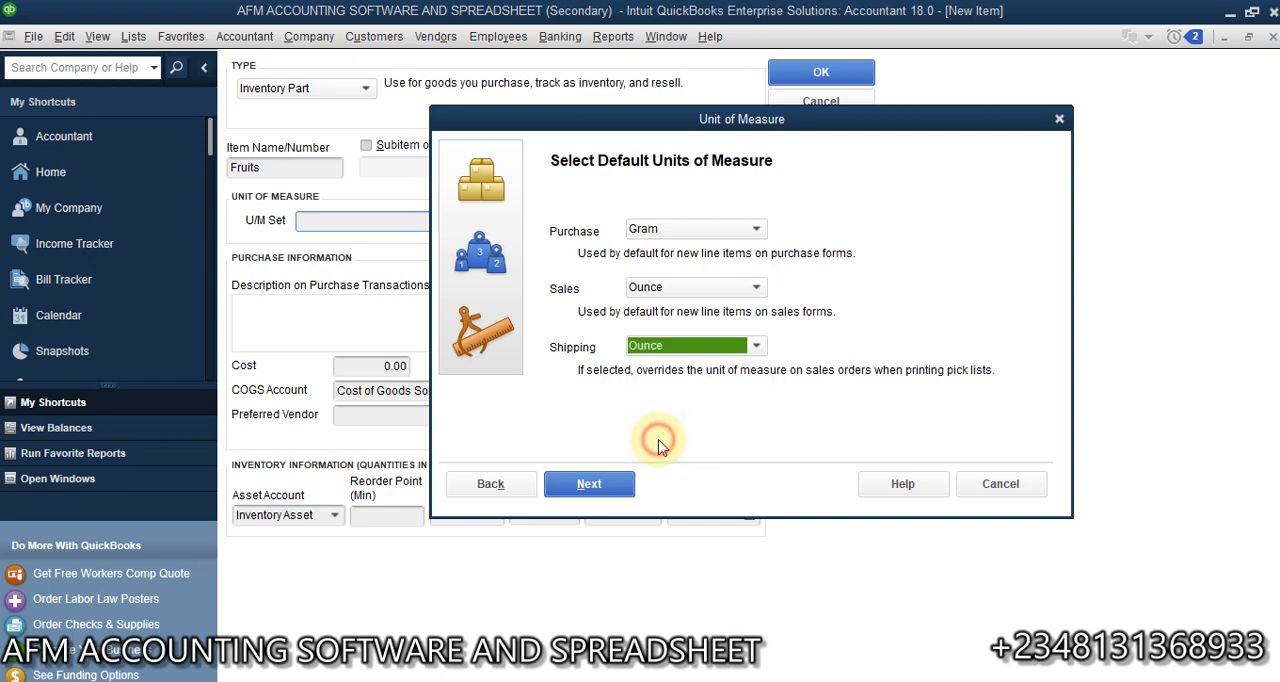
left_click(590, 486)
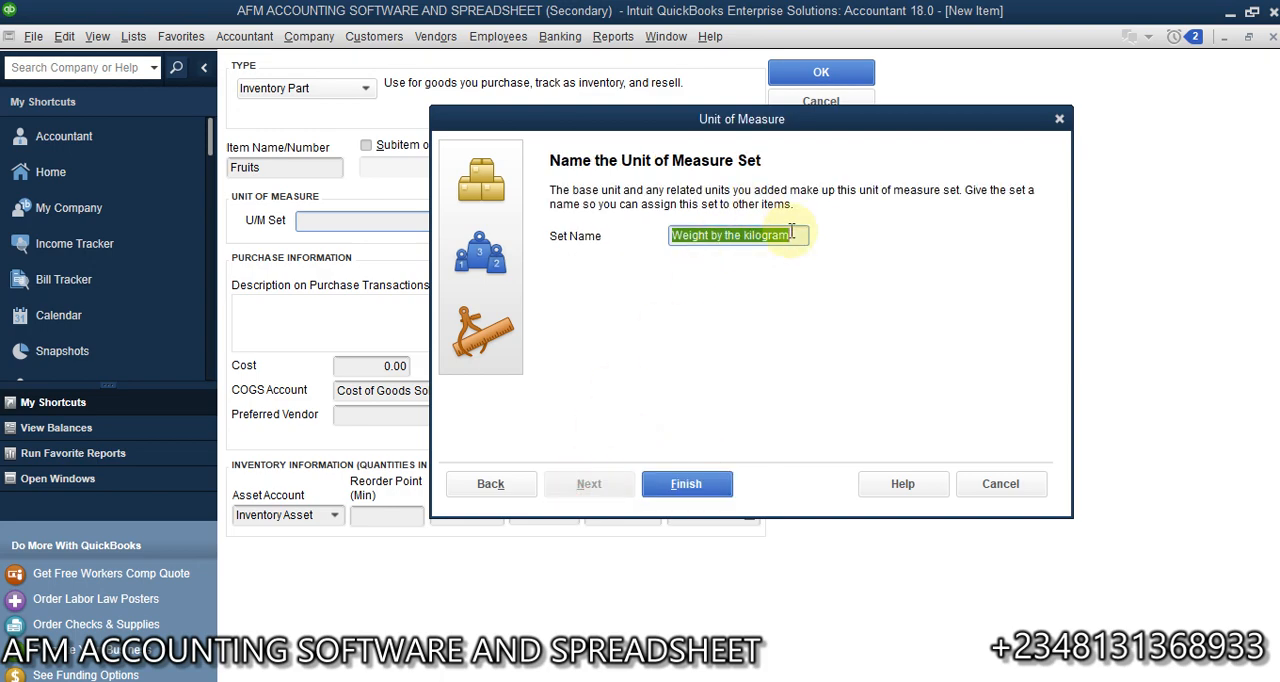
- Shorten the unit of measure set's name to Weight and finish creating the set
left_click(799, 235)
key("BackSpace")
key("BackSpace")
key("BackSpace")
key("BackSpace")
key("BackSpace")
key("BackSpace")
key("BackSpace")
key("BackSpace")
key("BackSpace")
key("BackSpace")
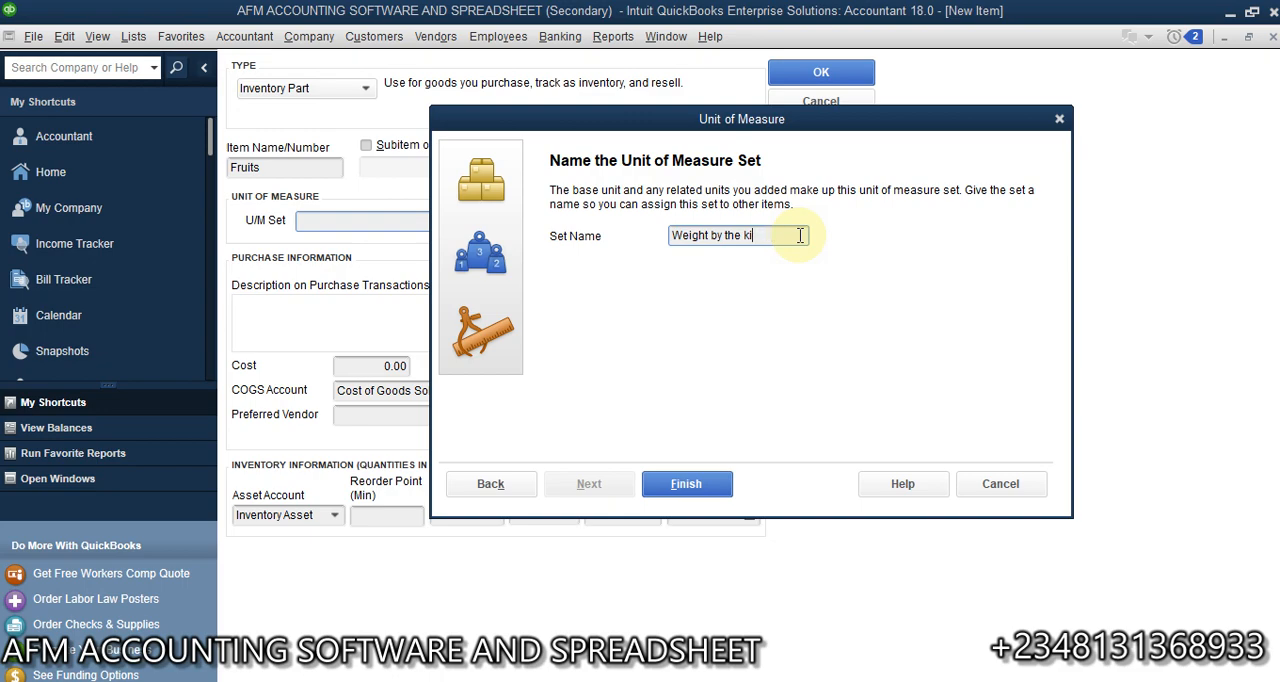
key("BackSpace")
key("BackSpace")
key("BackSpace")
key("BackSpace")
key("BackSpace")
key("BackSpace")
left_click(686, 485)
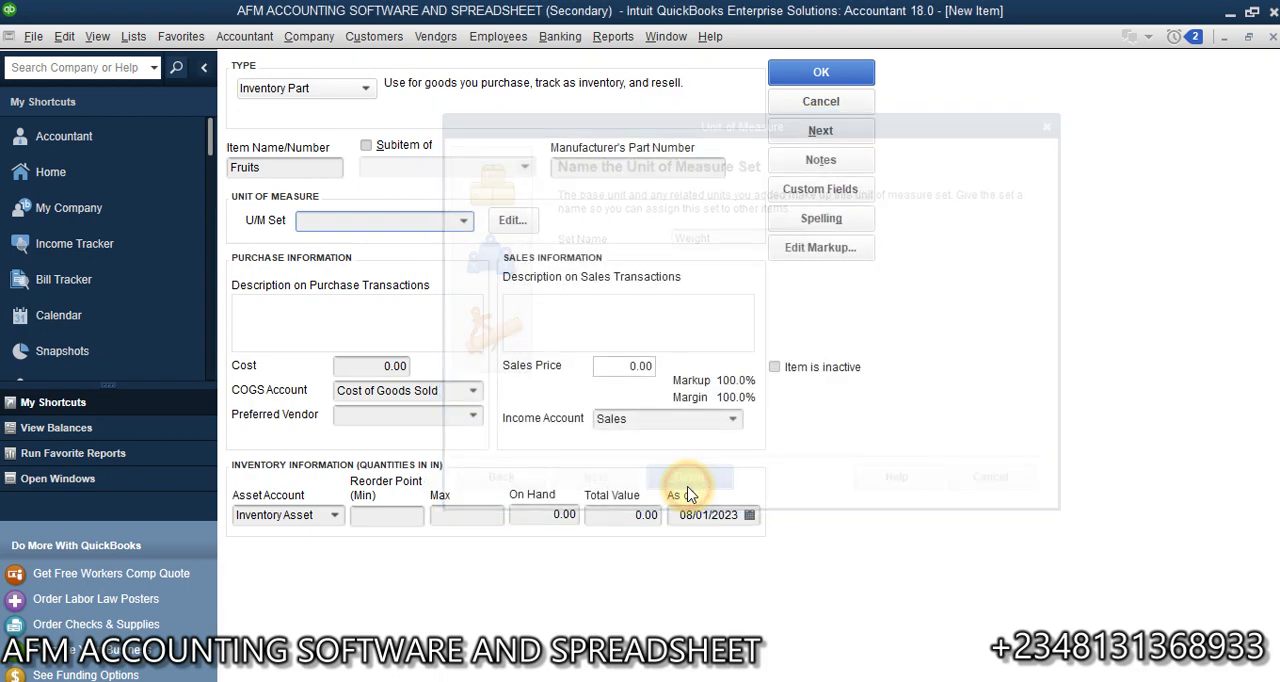
- Replace the item name Fruits with Vegetable Oil
left_click(301, 168)
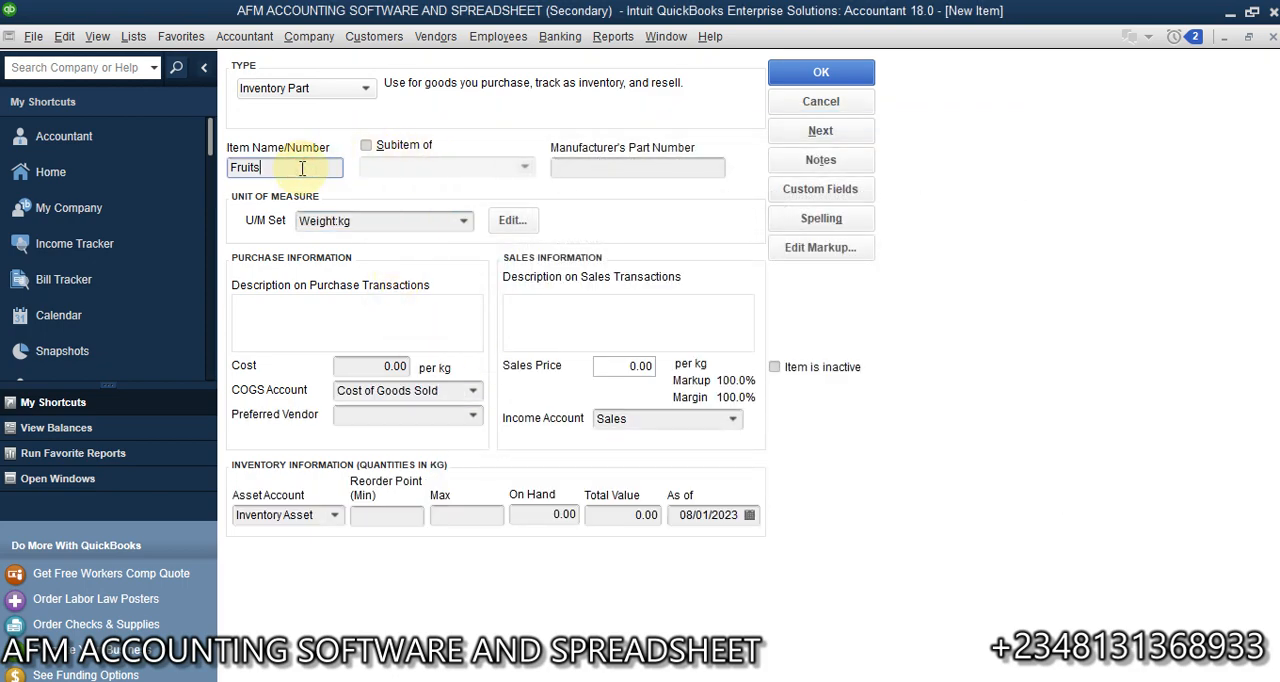
key("BackSpace")
key("BackSpace")
key("BackSpace")
key("BackSpace")
key("BackSpace")
key("BackSpace")
type("Vegt")
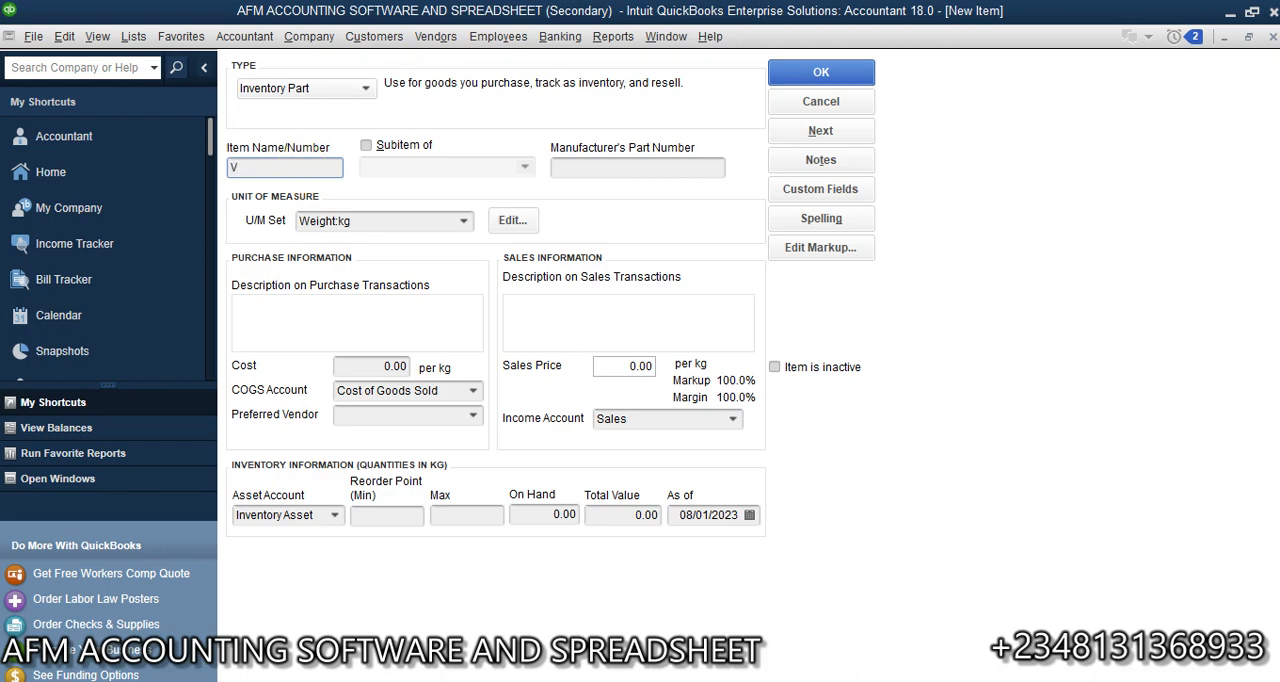
key("BackSpace")
type("etable Oil")
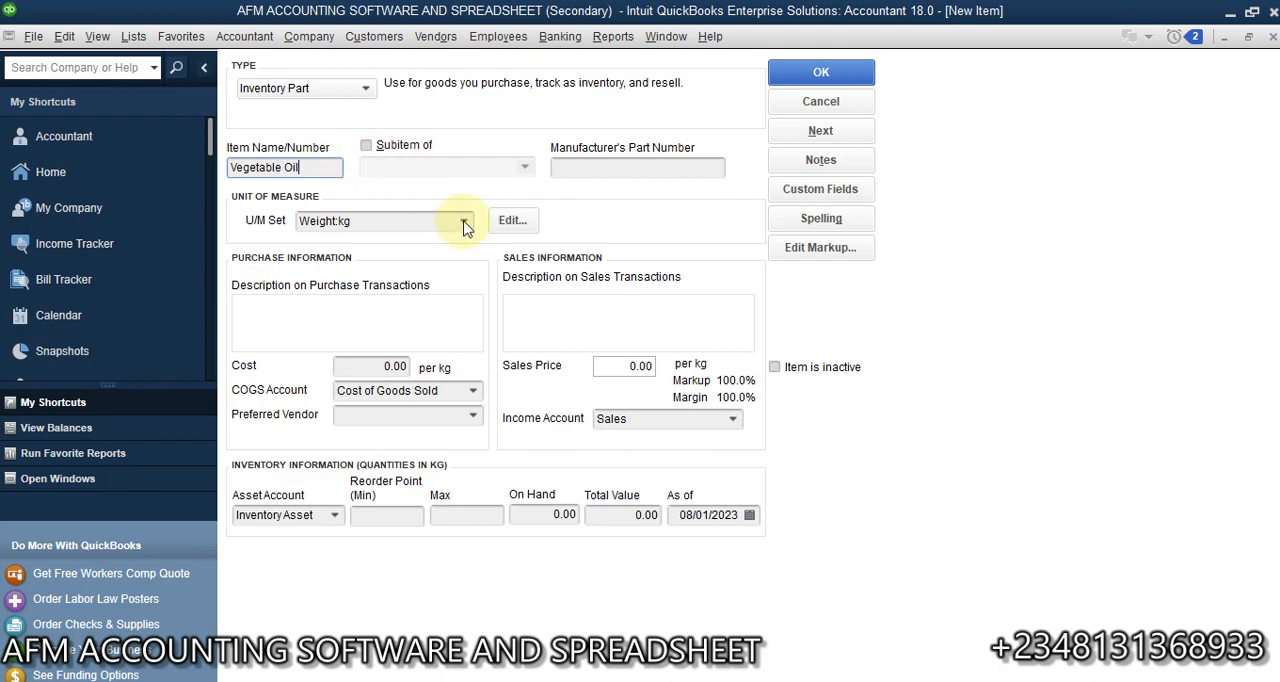
- Create a new Volume-type unit of measure set for the Vegetable Oil item with Liter as the base unit
left_click(462, 222)
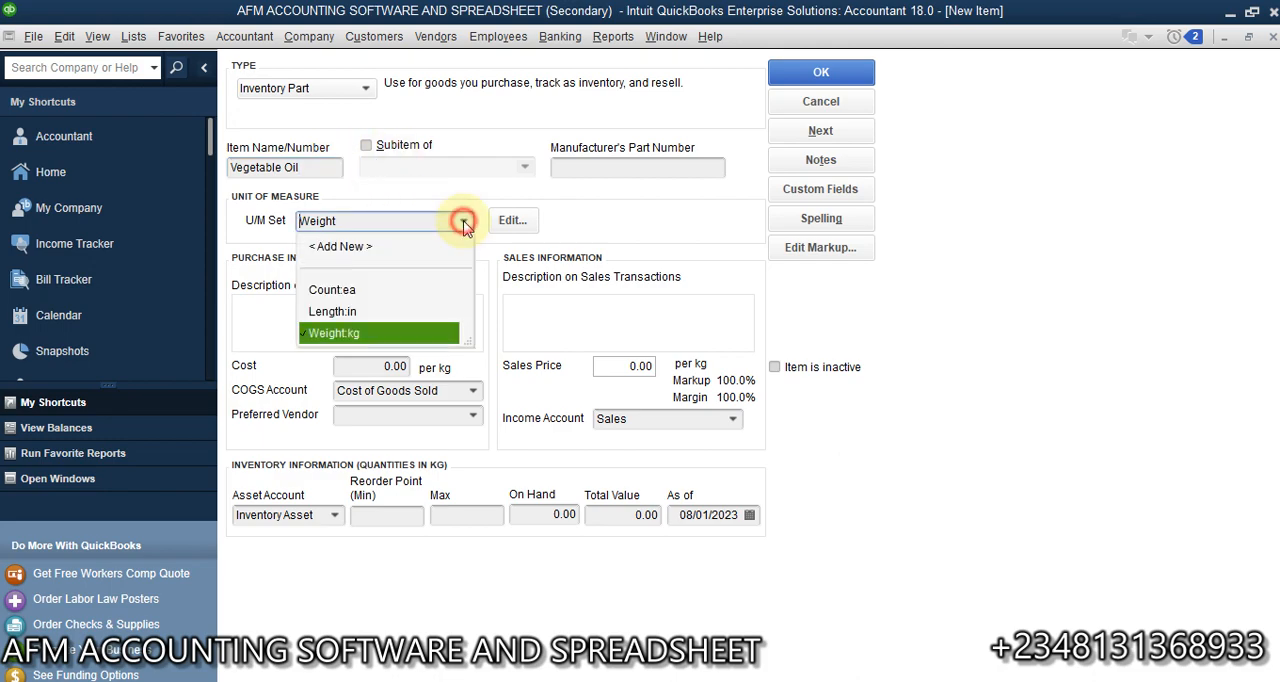
left_click(366, 247)
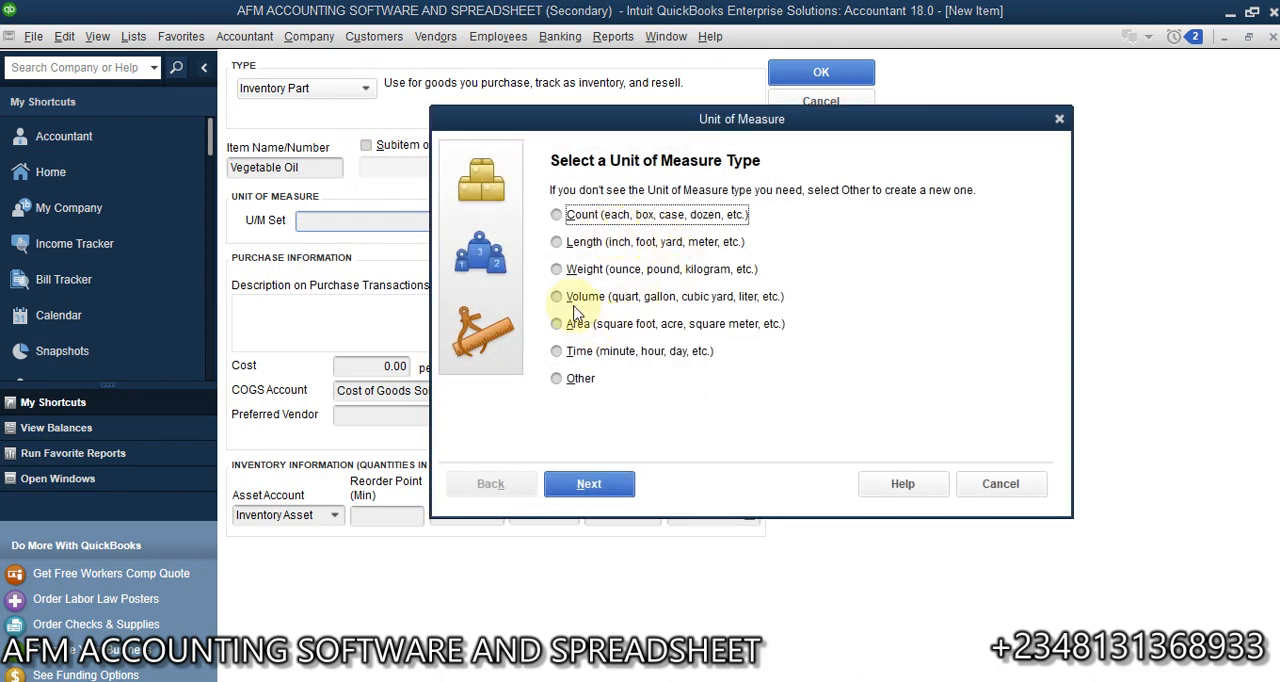
left_click(572, 297)
left_click(603, 485)
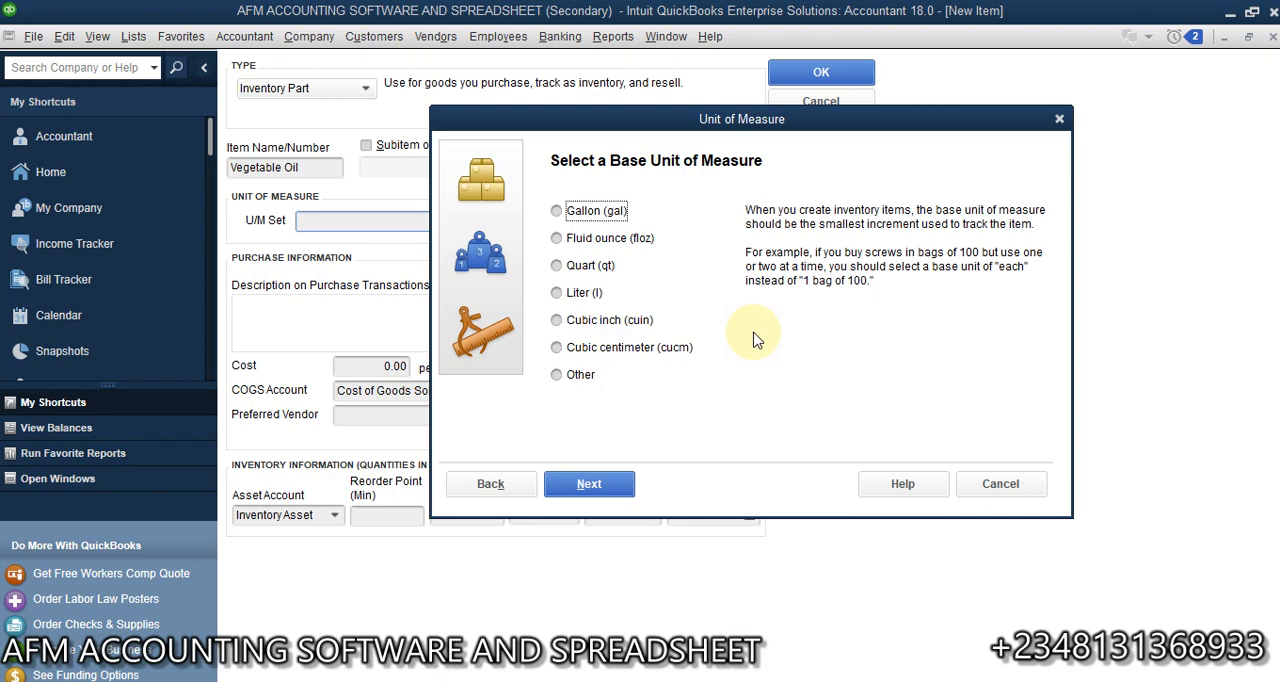
left_click(584, 296)
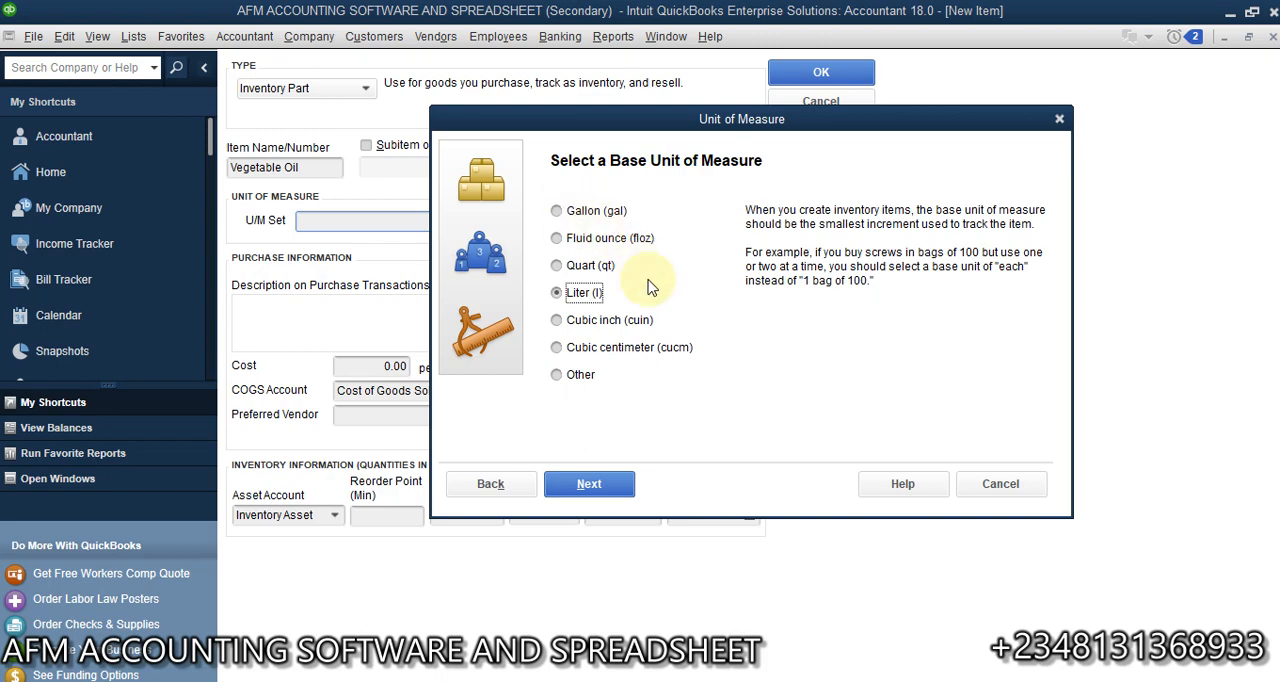
left_click(598, 485)
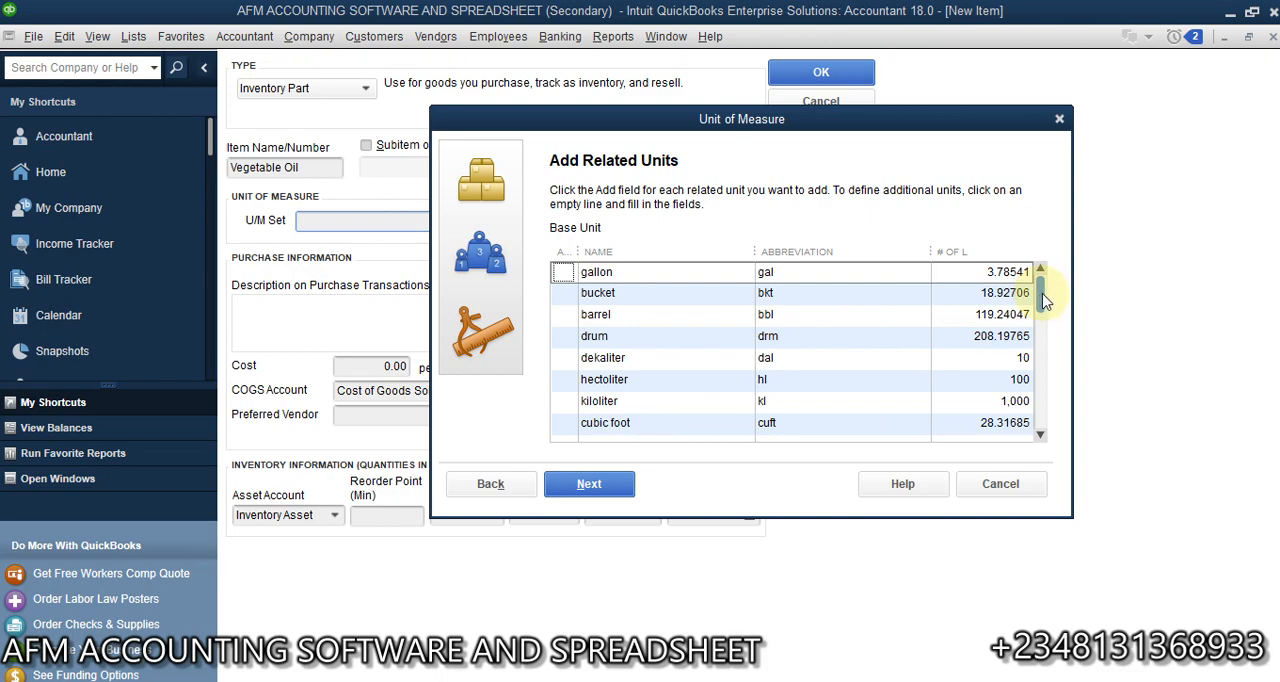
- Include dekaliter, hectoliter and kiloliter as related units of the liter
mouse_move(1041, 294)
left_mouse_down()
mouse_move(1037, 422)
mouse_move(1038, 312)
left_mouse_up()
left_click(562, 272)
left_click(563, 272)
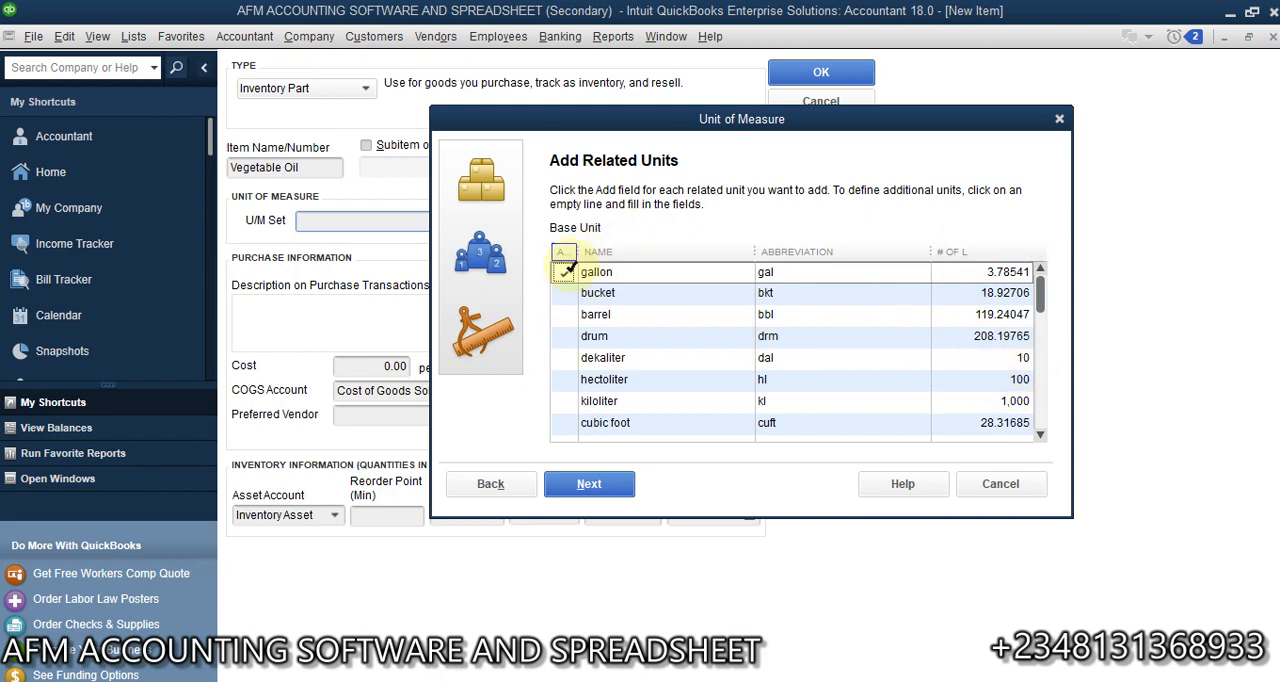
left_click(563, 357)
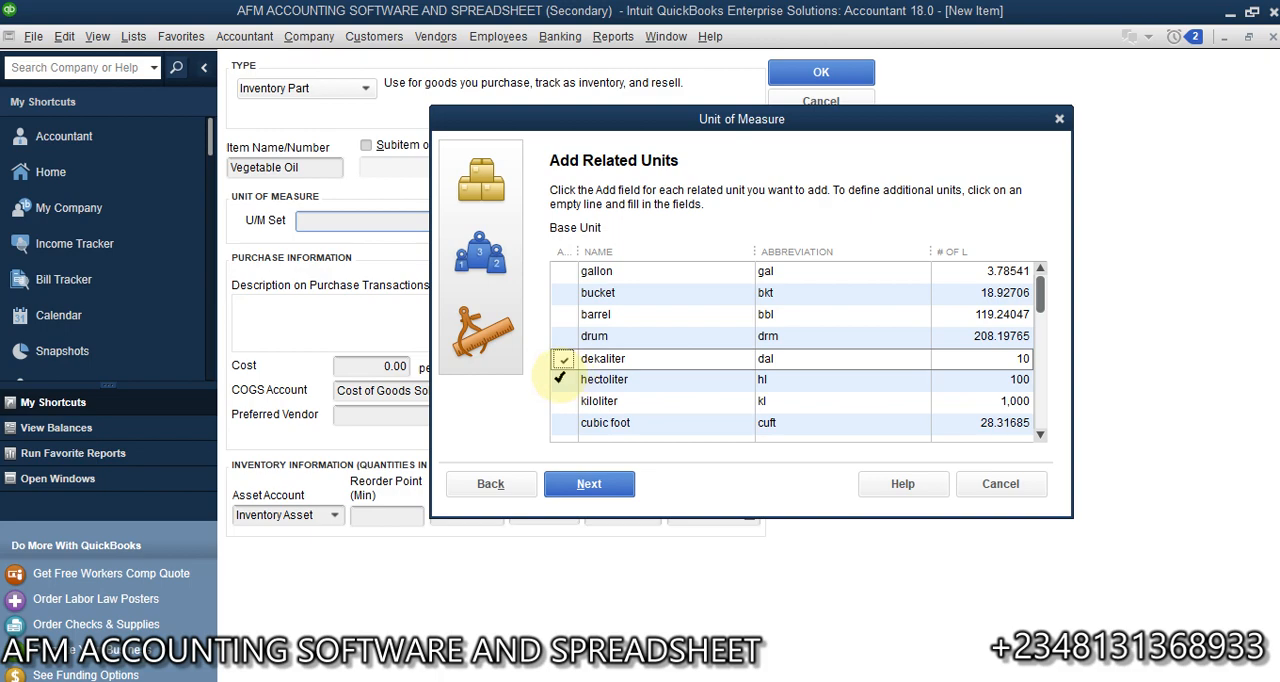
left_click(564, 380)
left_click(565, 401)
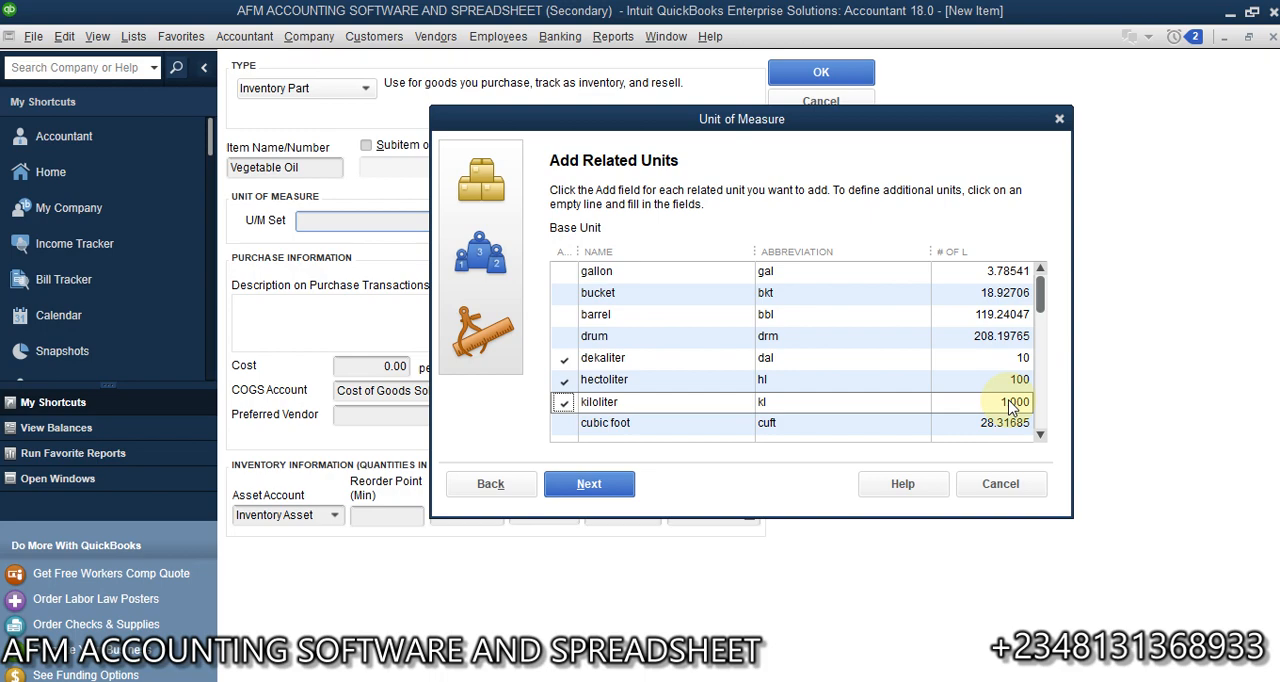
left_click(1040, 434)
left_click(1040, 434)
left_click(1040, 434)
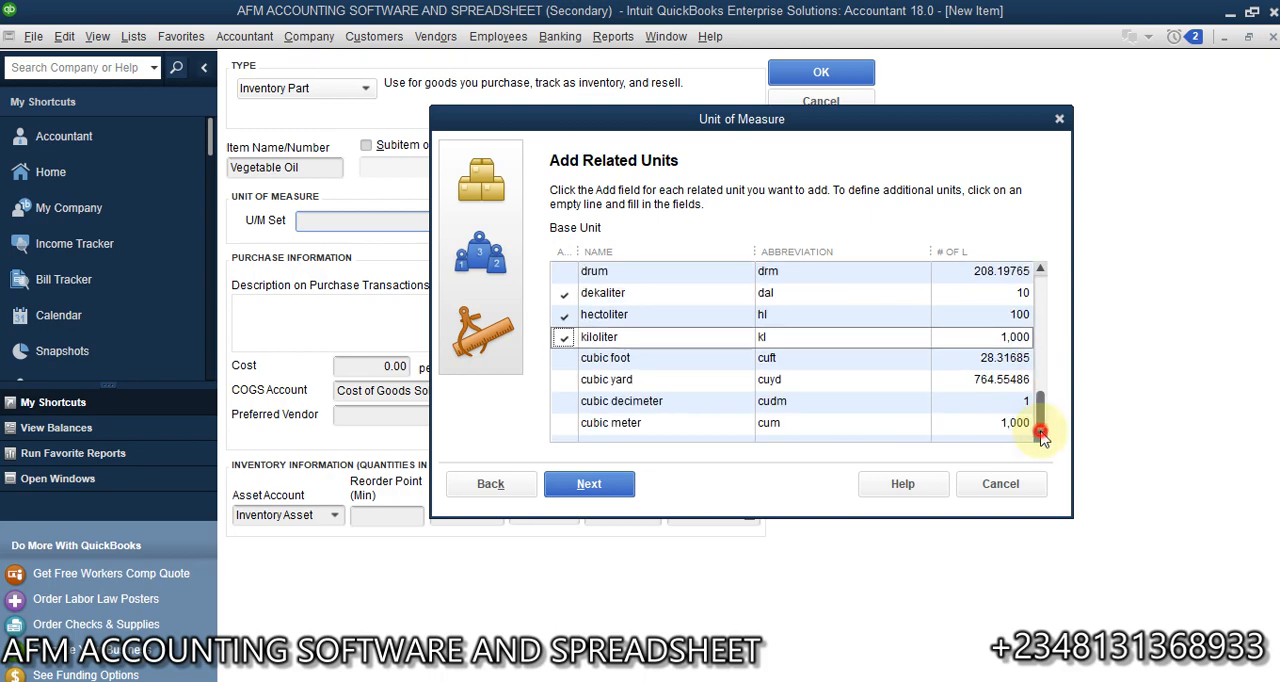
left_click_drag(1041, 414, 1042, 305)
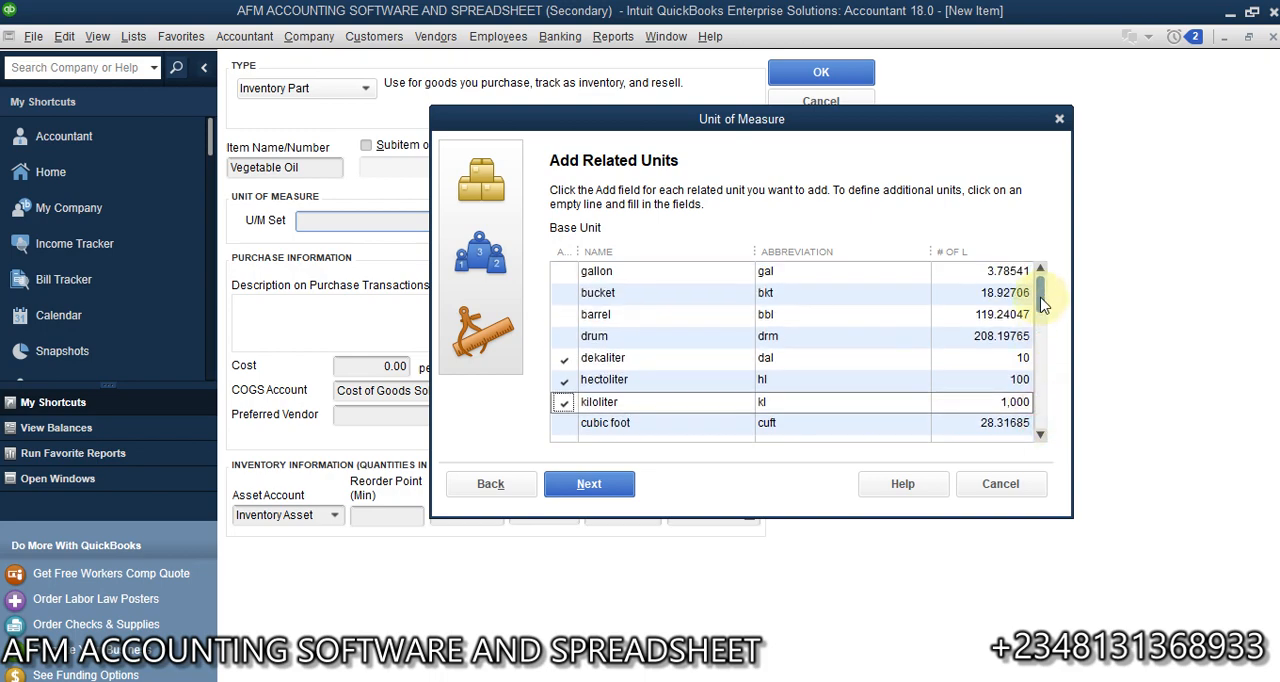
- Exclude the kiloliter from the related units and rename the hectoliter unit as gallon
left_click(644, 362)
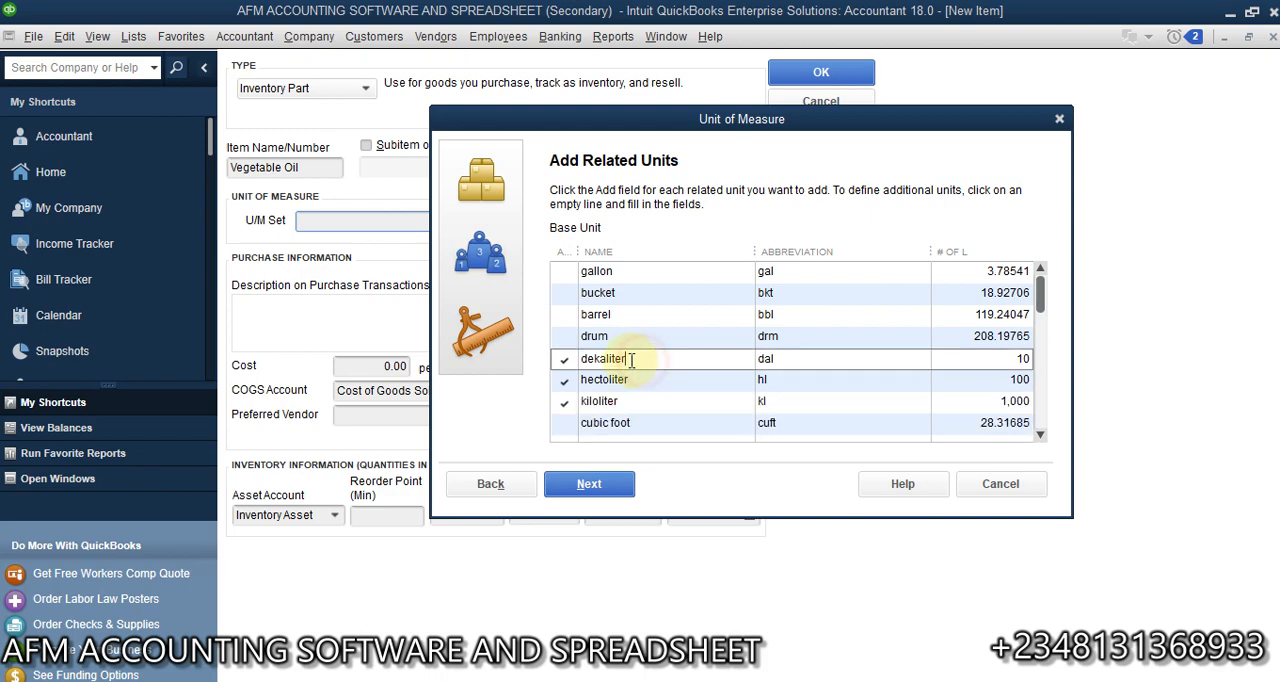
left_click_drag(638, 357, 564, 358)
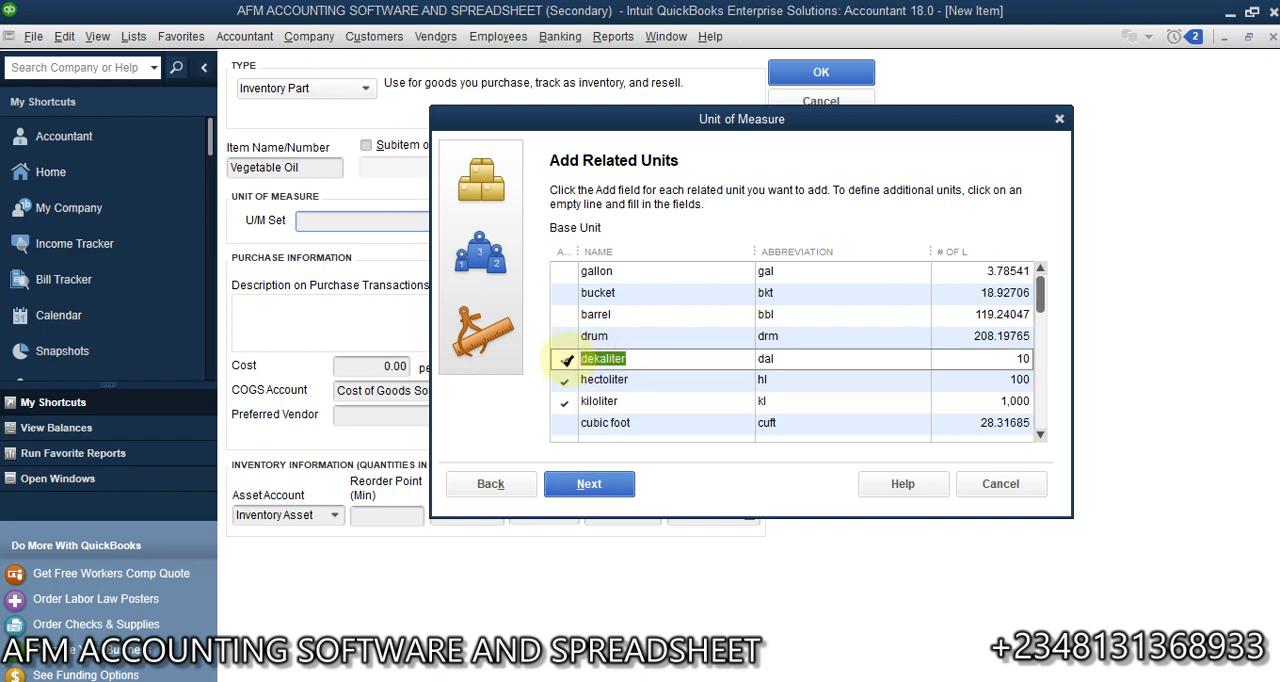
double_click(638, 401)
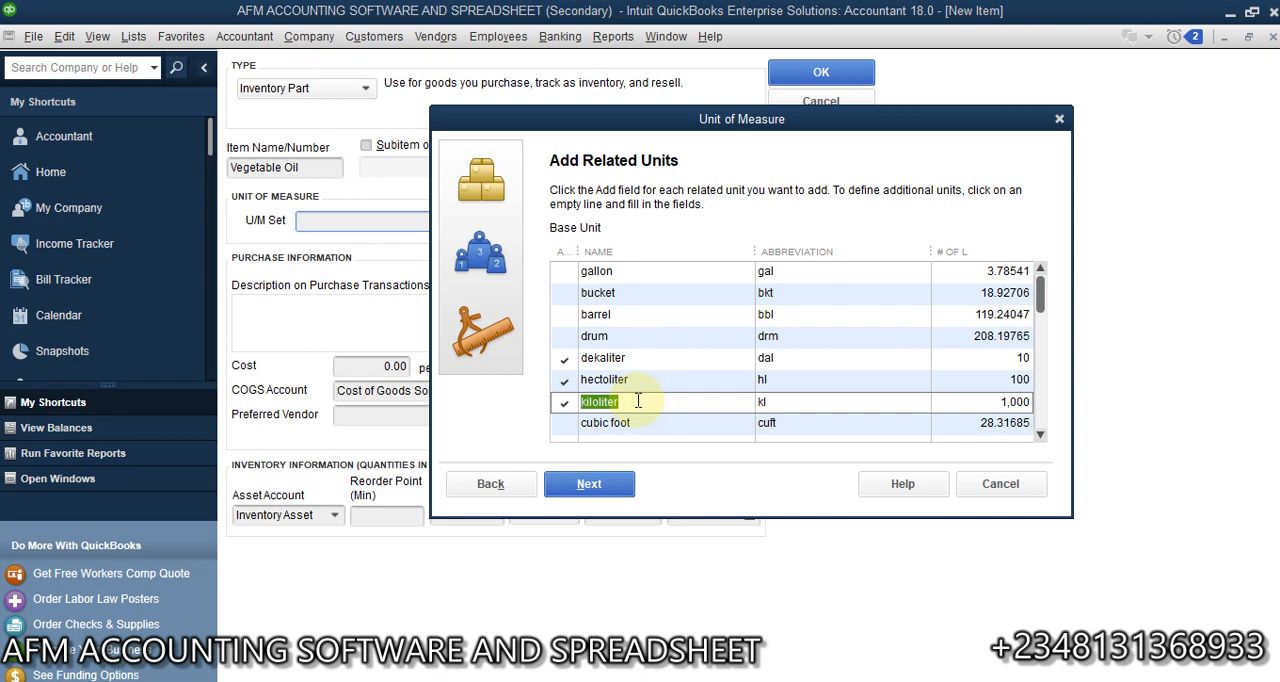
left_click_drag(634, 399, 568, 401)
left_click(669, 380)
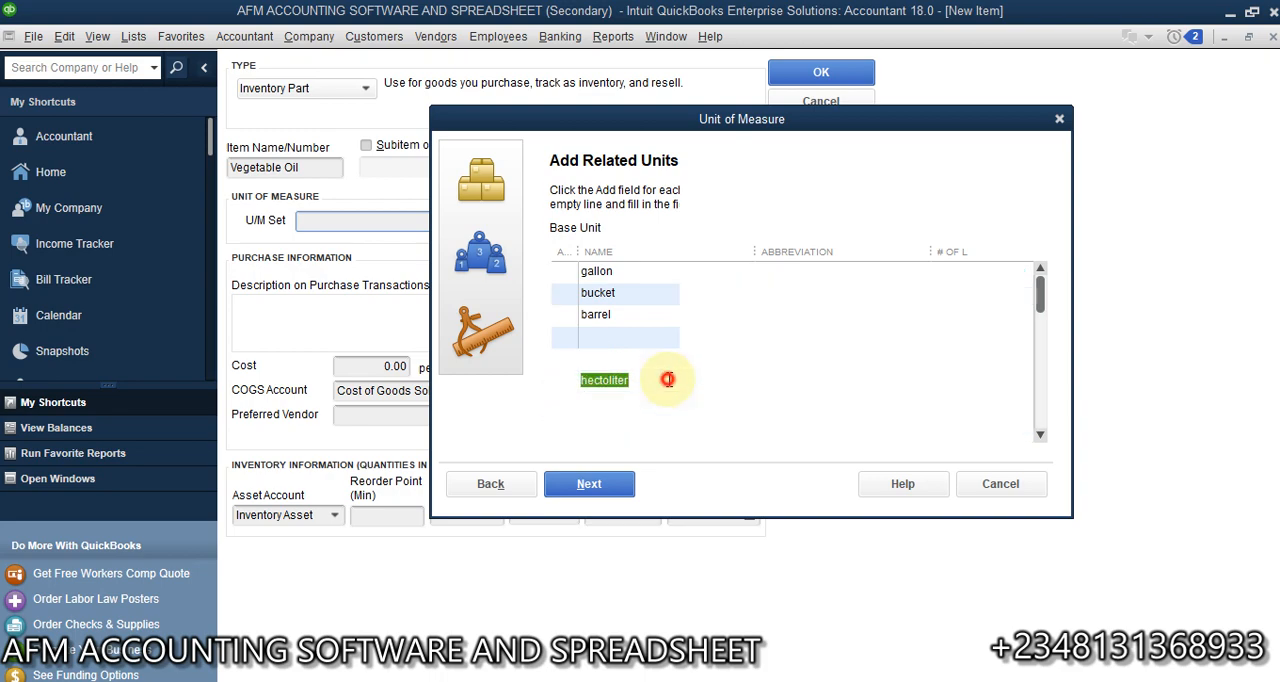
type("gallon")
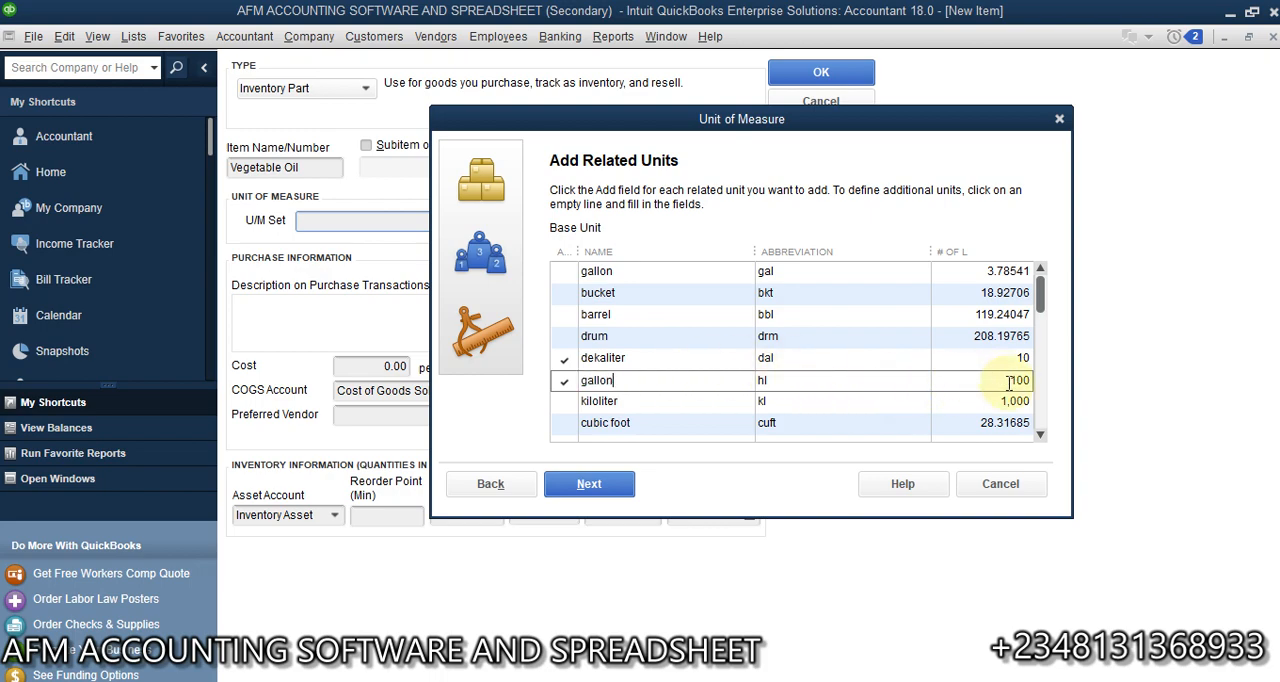
- Rename the dekaliter related unit as Ten litre and continue to the default units
left_click(646, 357)
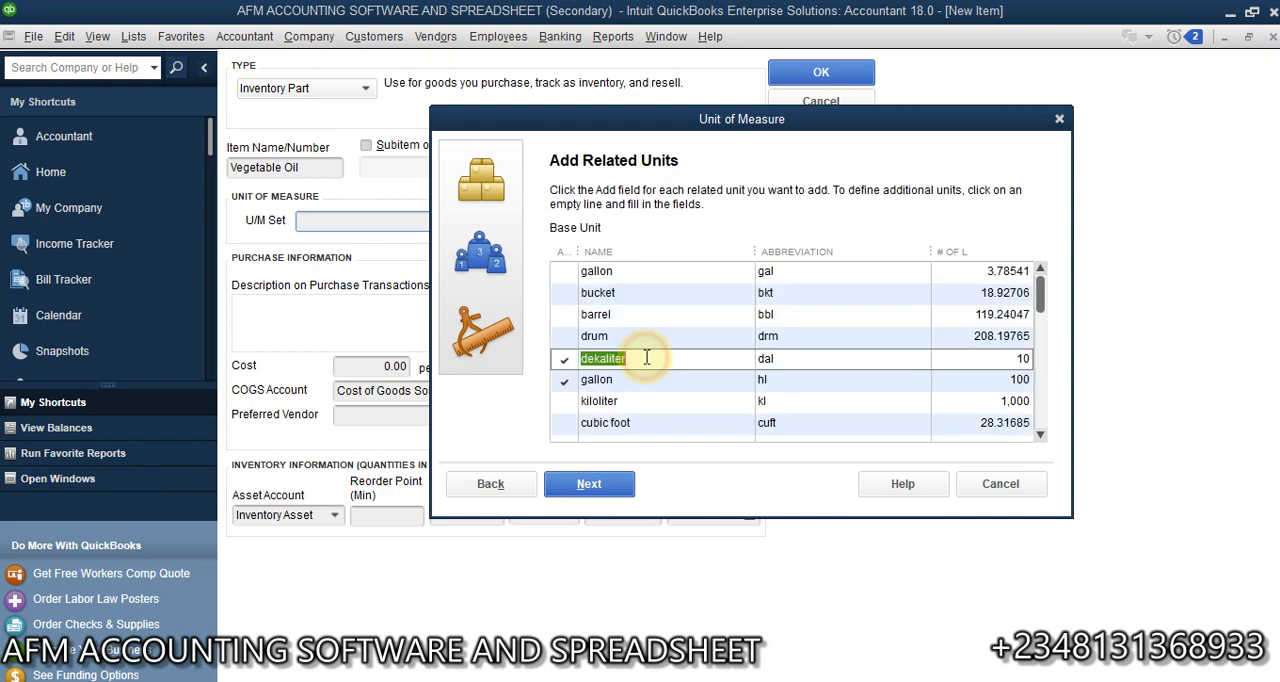
type("ten")
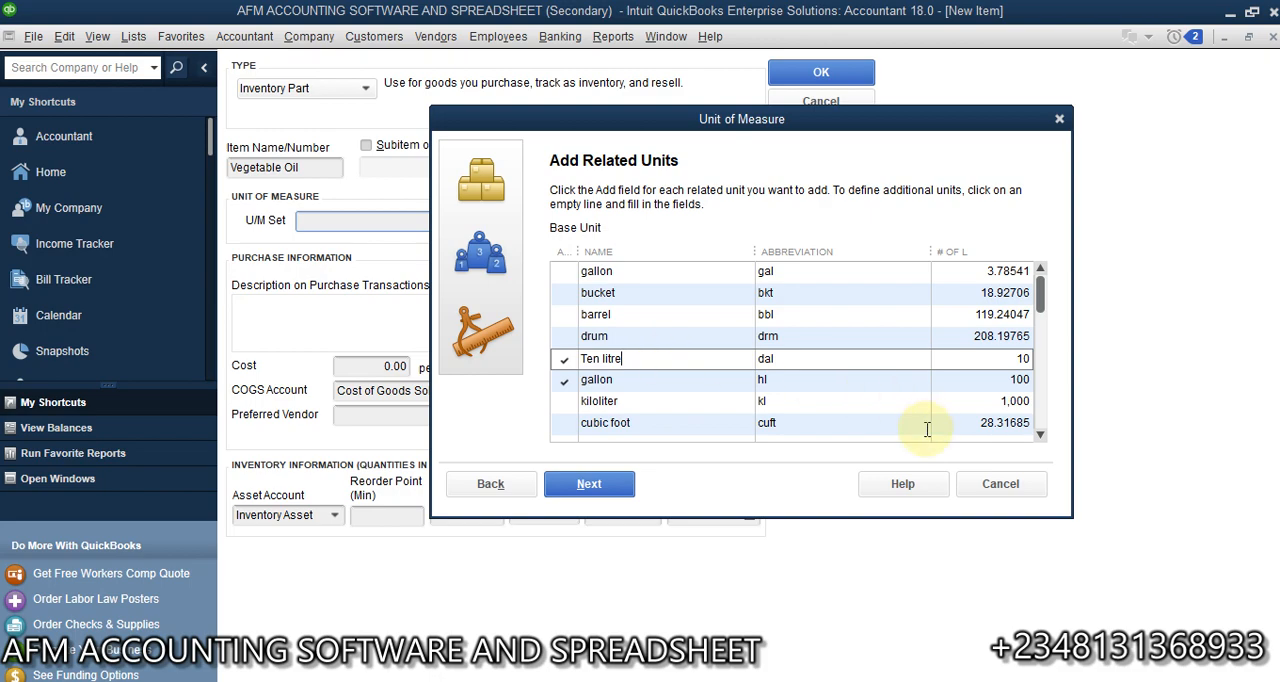
left_click(589, 484)
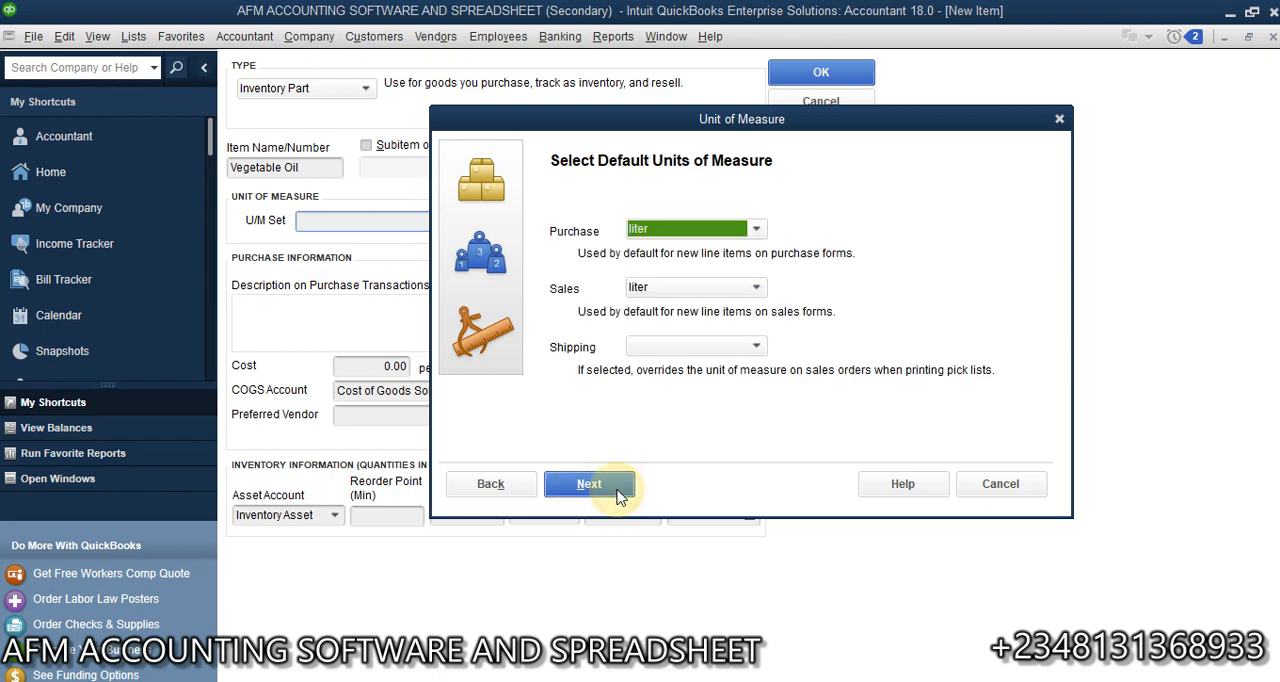
- Set the default purchase unit to gallon and the sales and shipping units to Ten litre, and continue to the set name
left_click(758, 230)
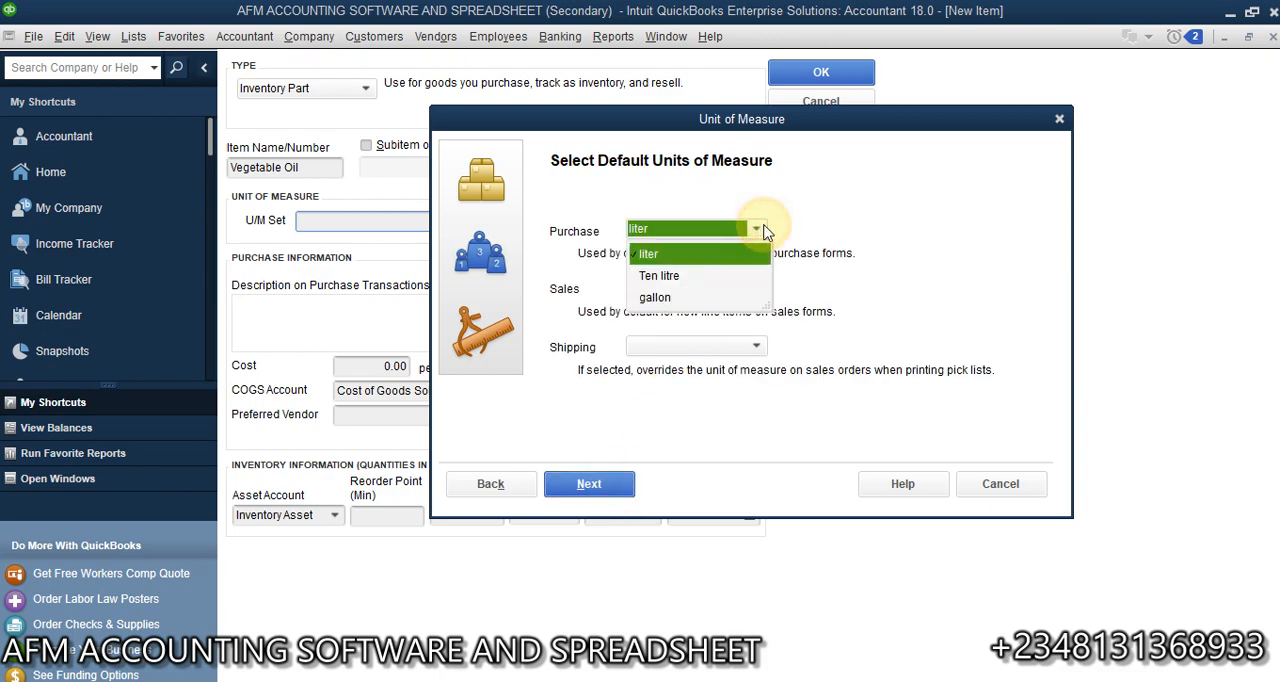
left_click(656, 298)
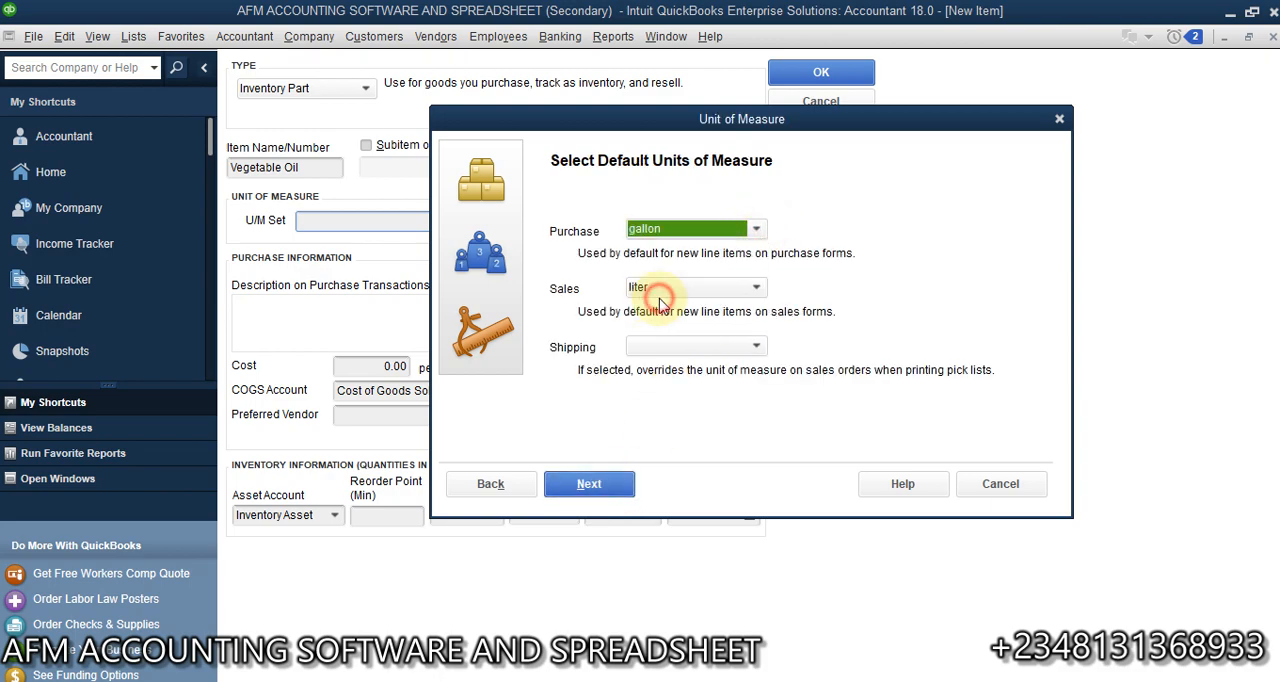
left_click(752, 289)
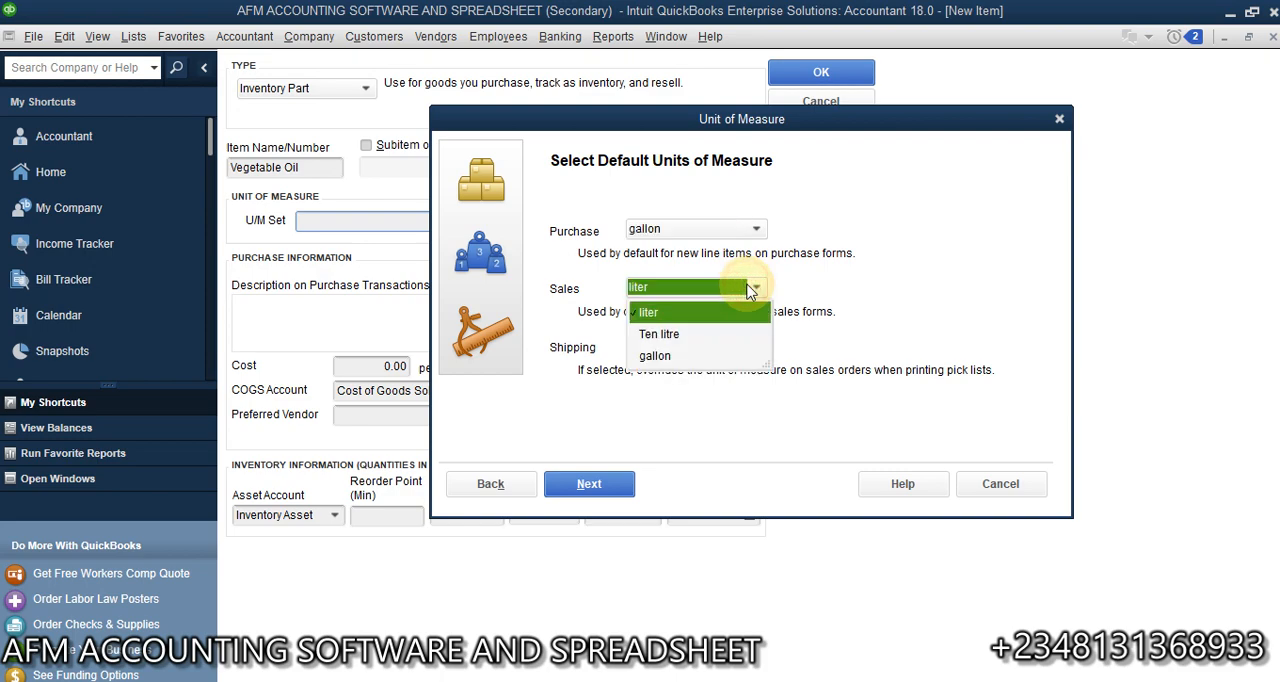
left_click(692, 341)
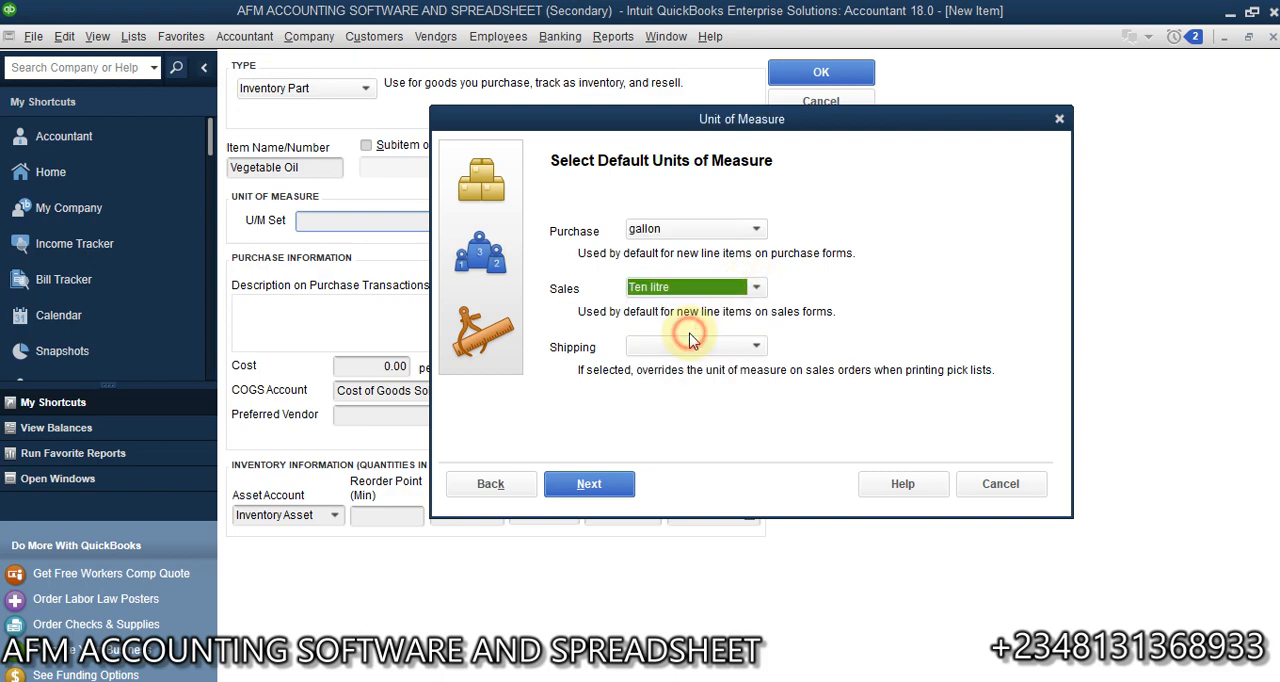
left_click(702, 347)
left_click(668, 414)
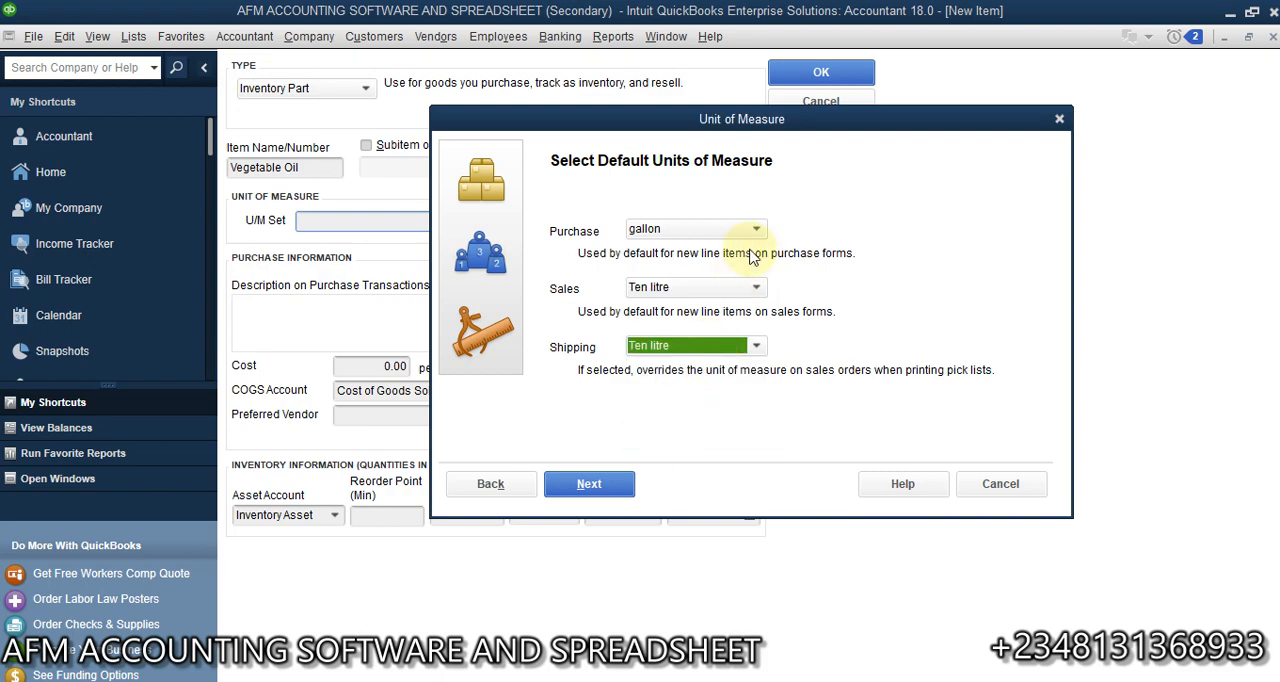
left_click(588, 484)
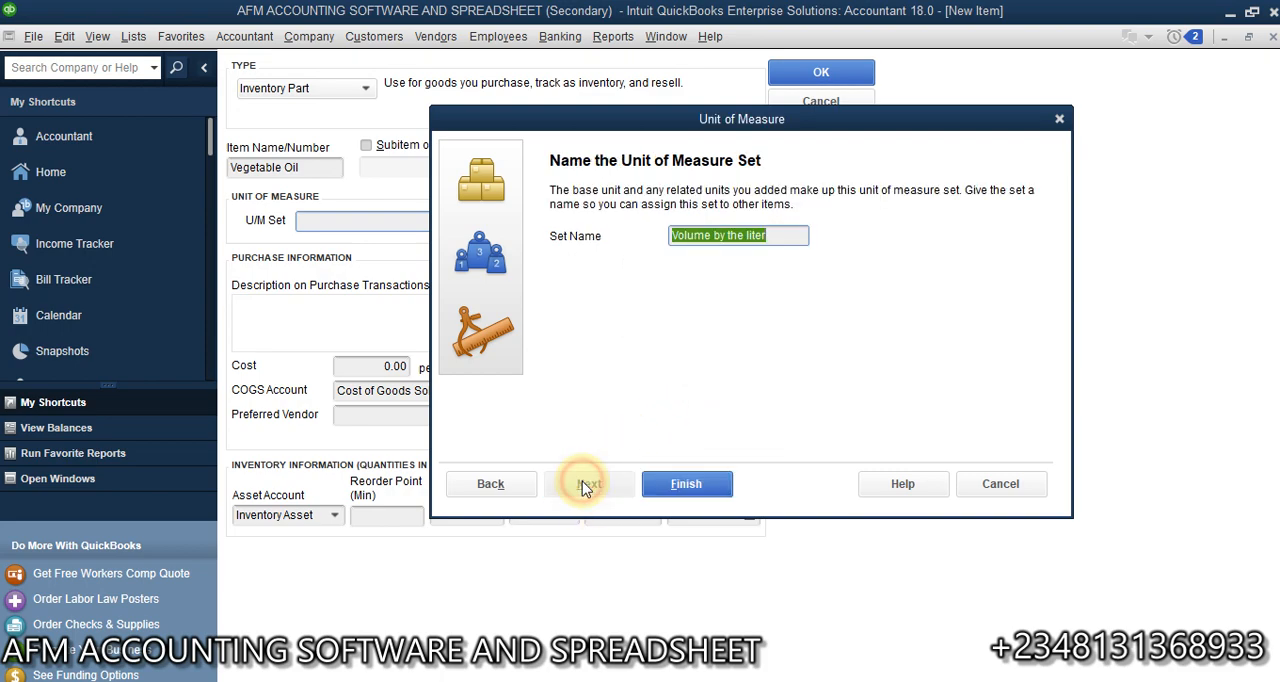
- Shorten the unit of measure set name to Volume and finish creating the set
left_click(783, 235)
key("BackSpace")
key("BackSpace")
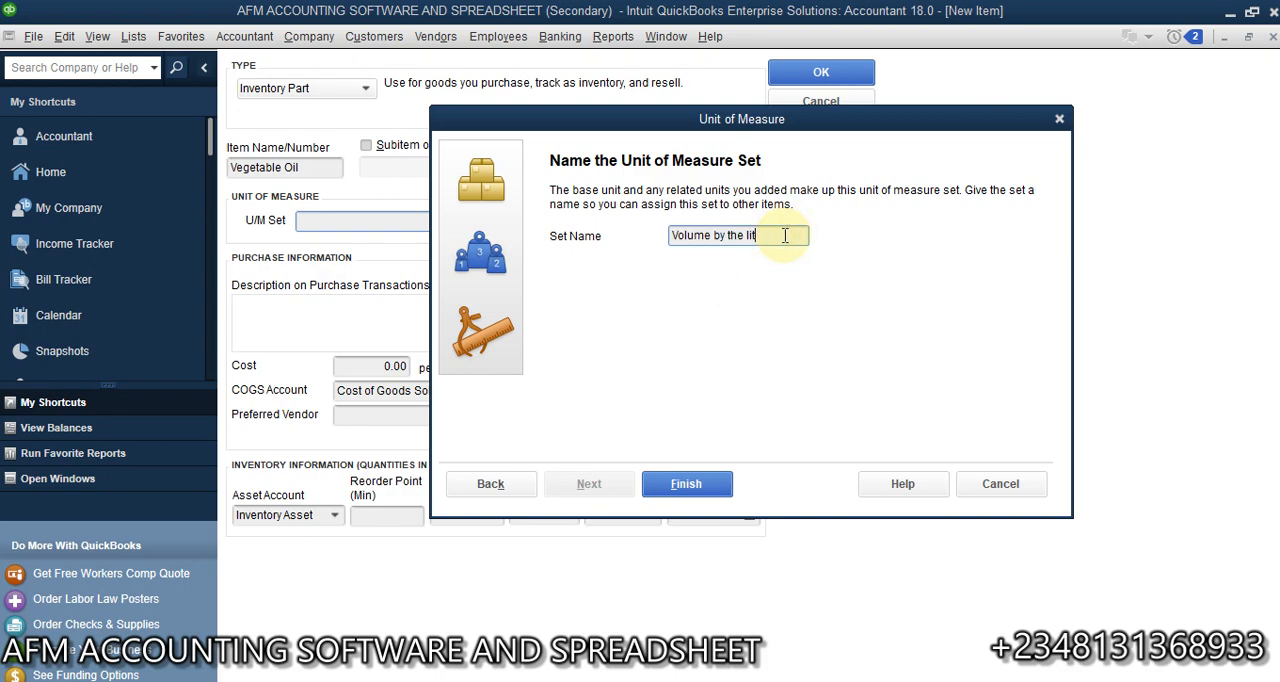
key("BackSpace")
key("BackSpace")
key("BackSpace")
key("BackSpace")
key("BackSpace")
left_click(686, 483)
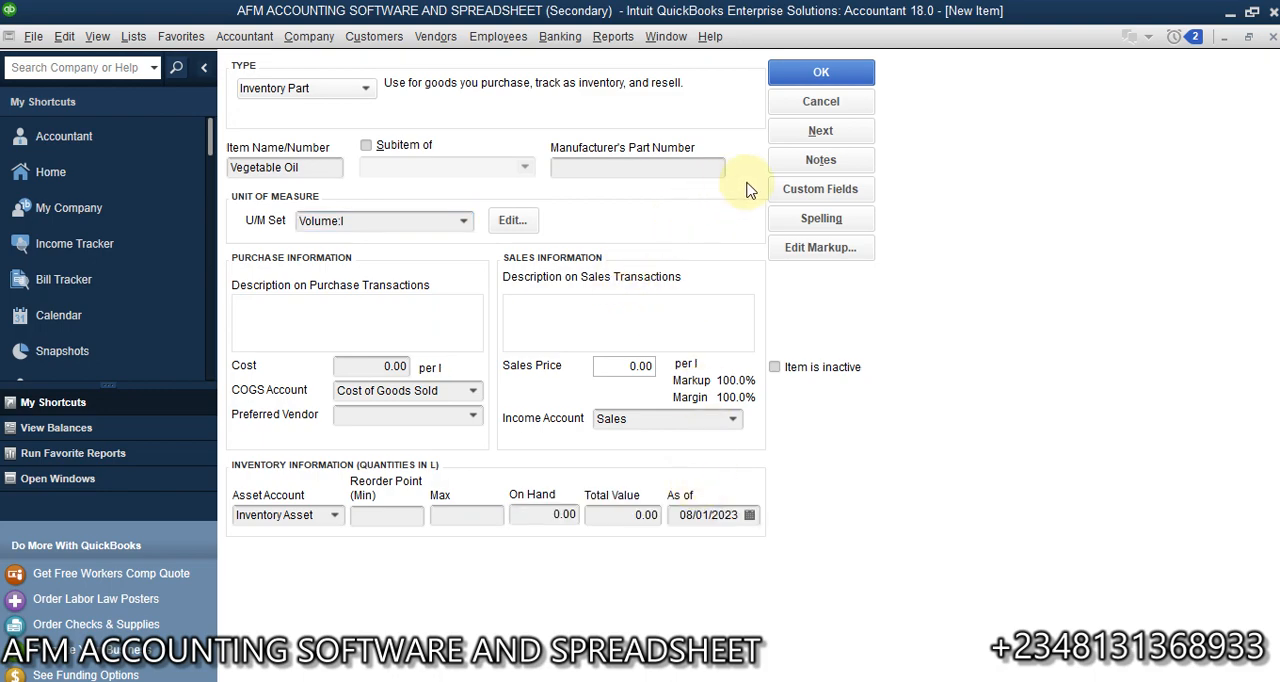
- Set the Vegetable Oil cost to 1,500 and sales price to 2,000 per liter, and save the item
left_click(350, 370)
left_click(350, 368)
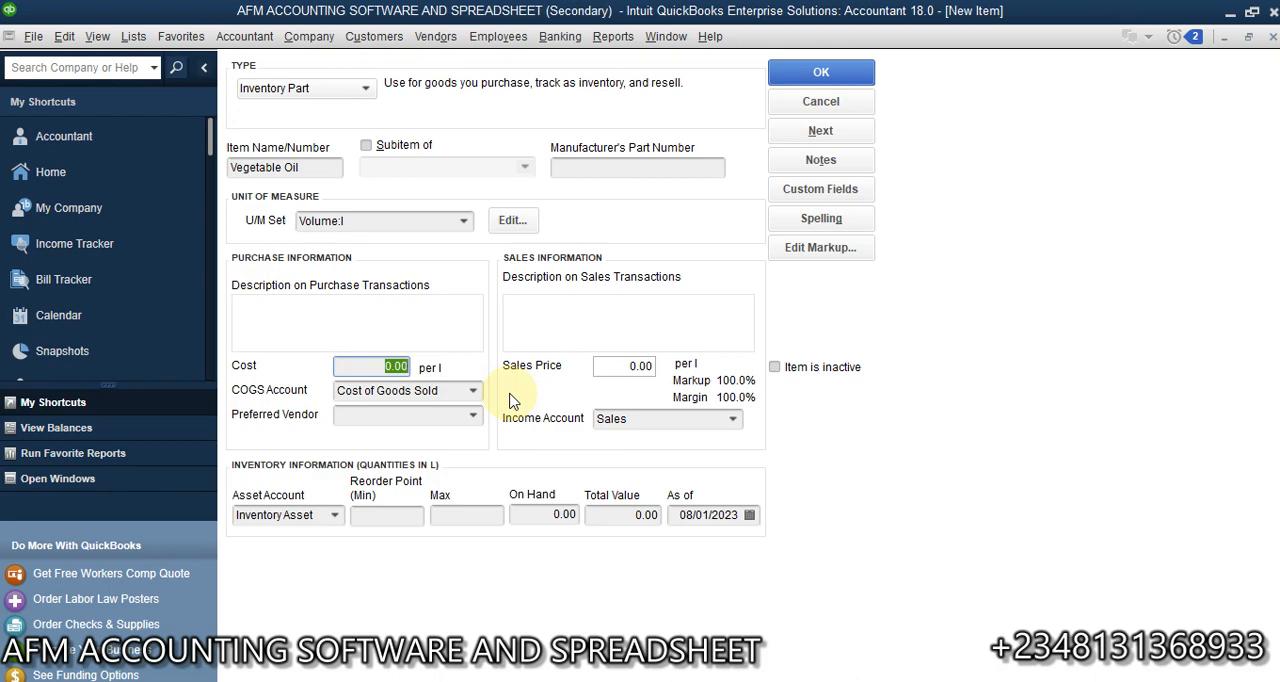
type("1,50")
type("0")
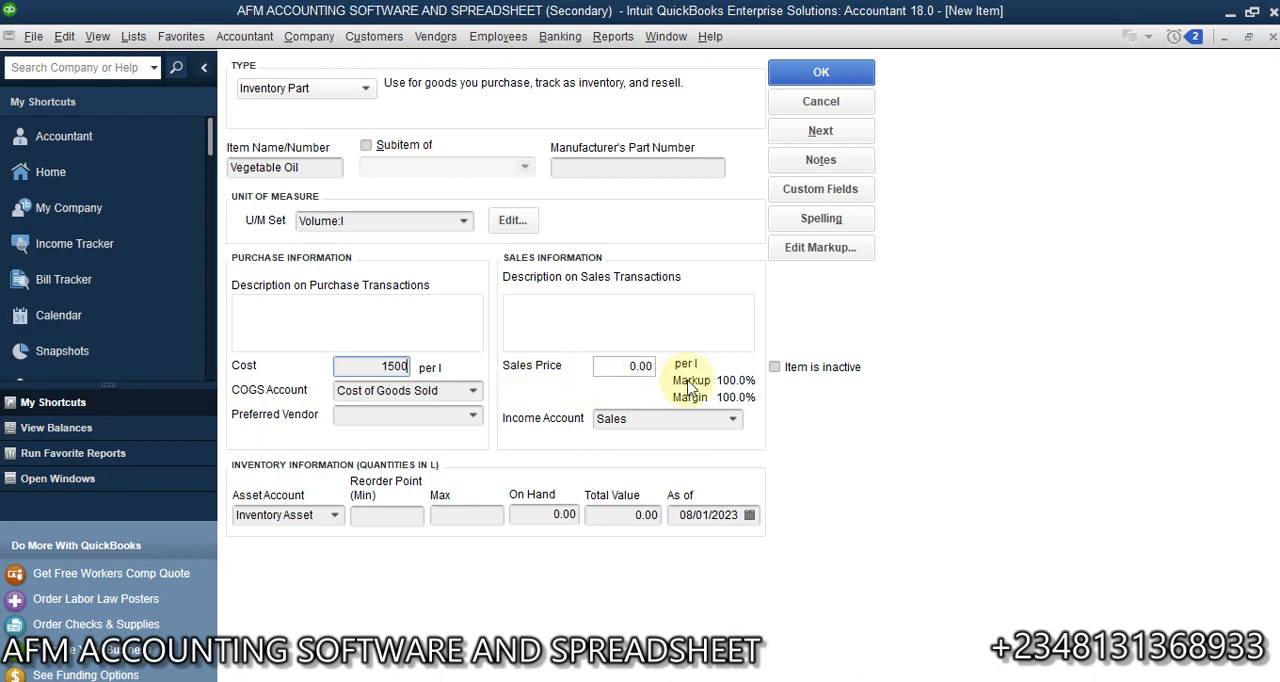
left_click(612, 365)
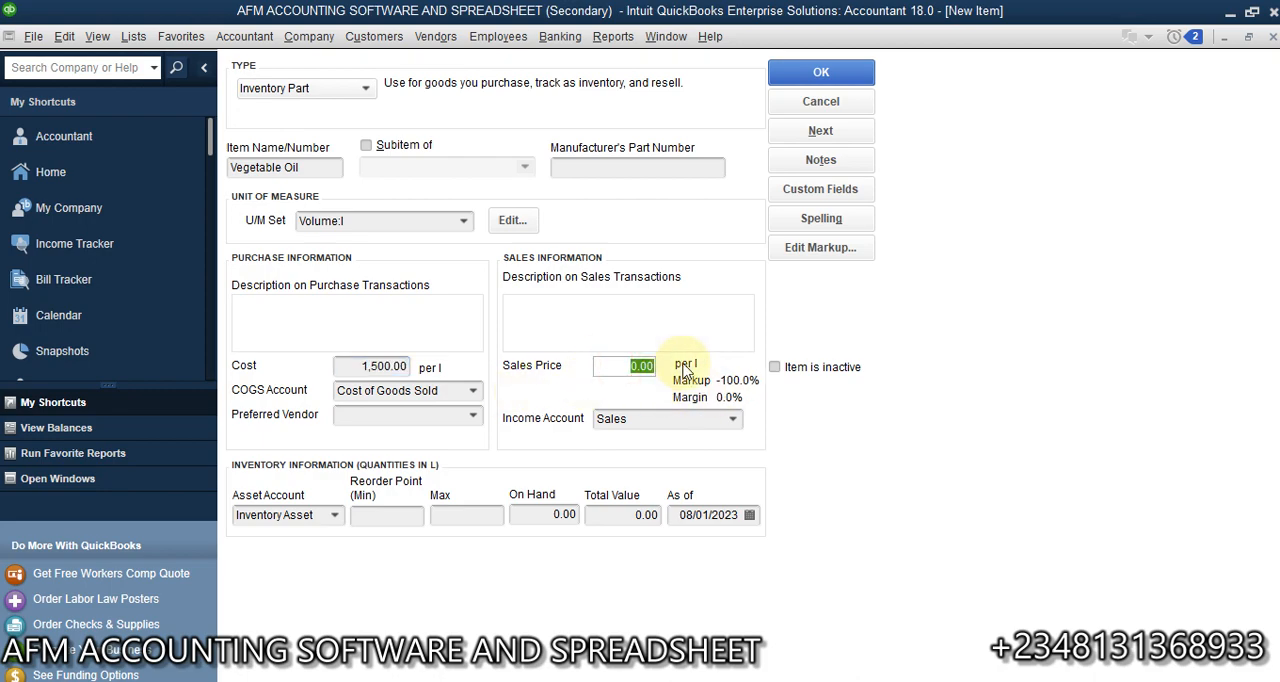
type("2000")
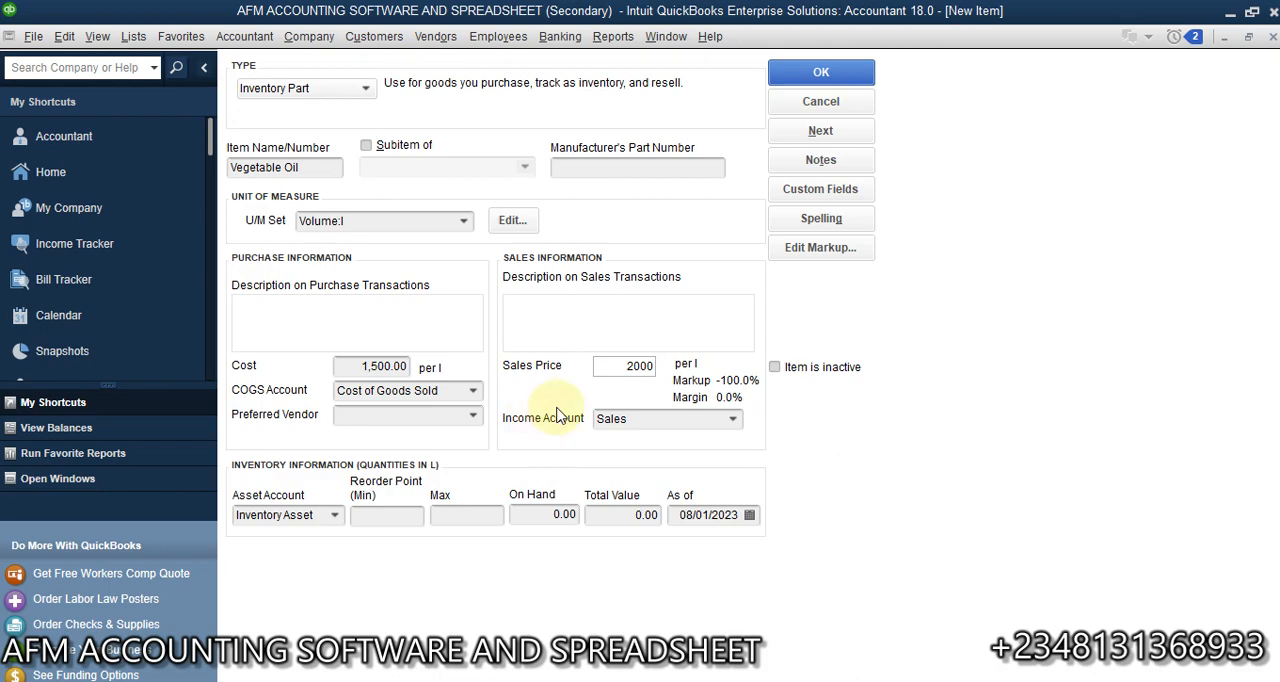
left_click(835, 74)
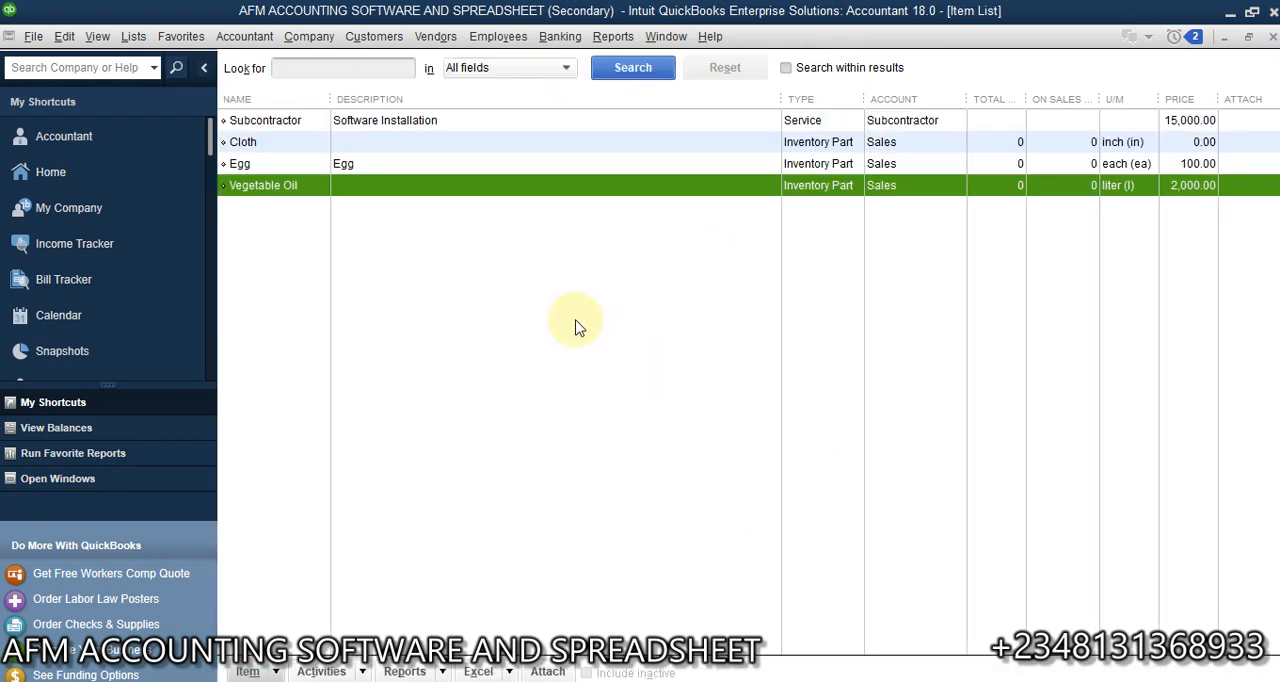
- Edit the Cloth item to cost 500 and sell for 600 per inch, and save it
left_click(373, 171)
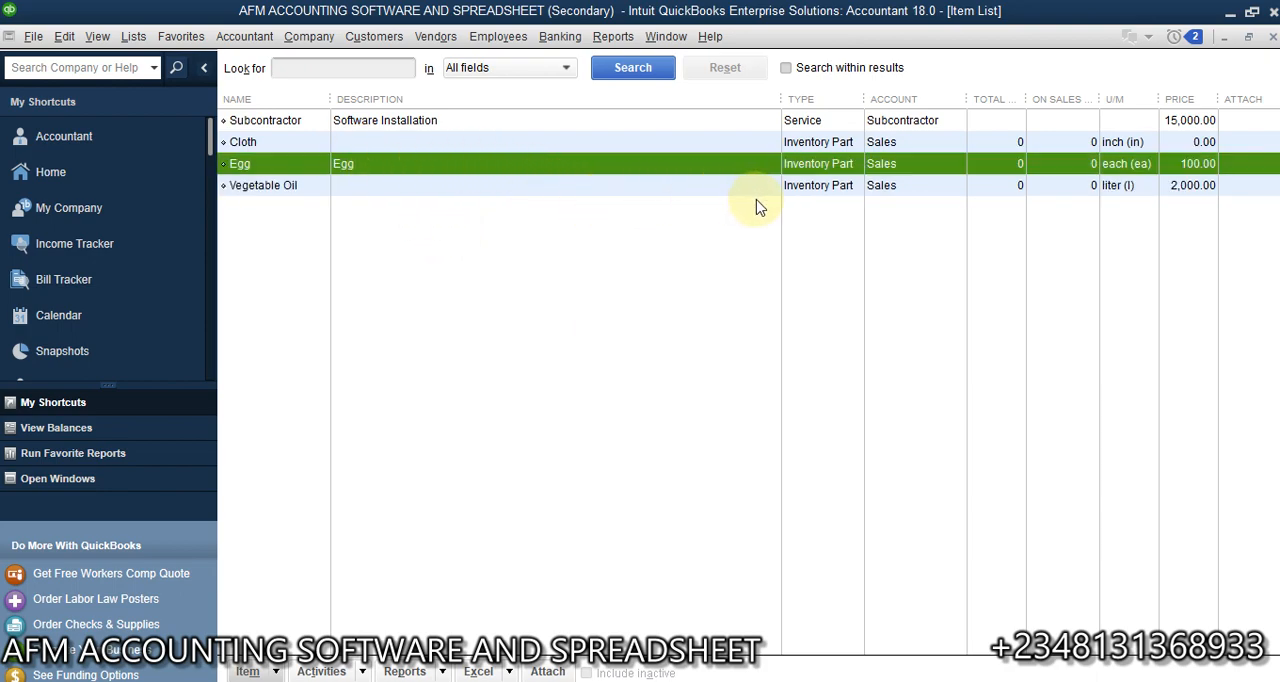
right_click(645, 137)
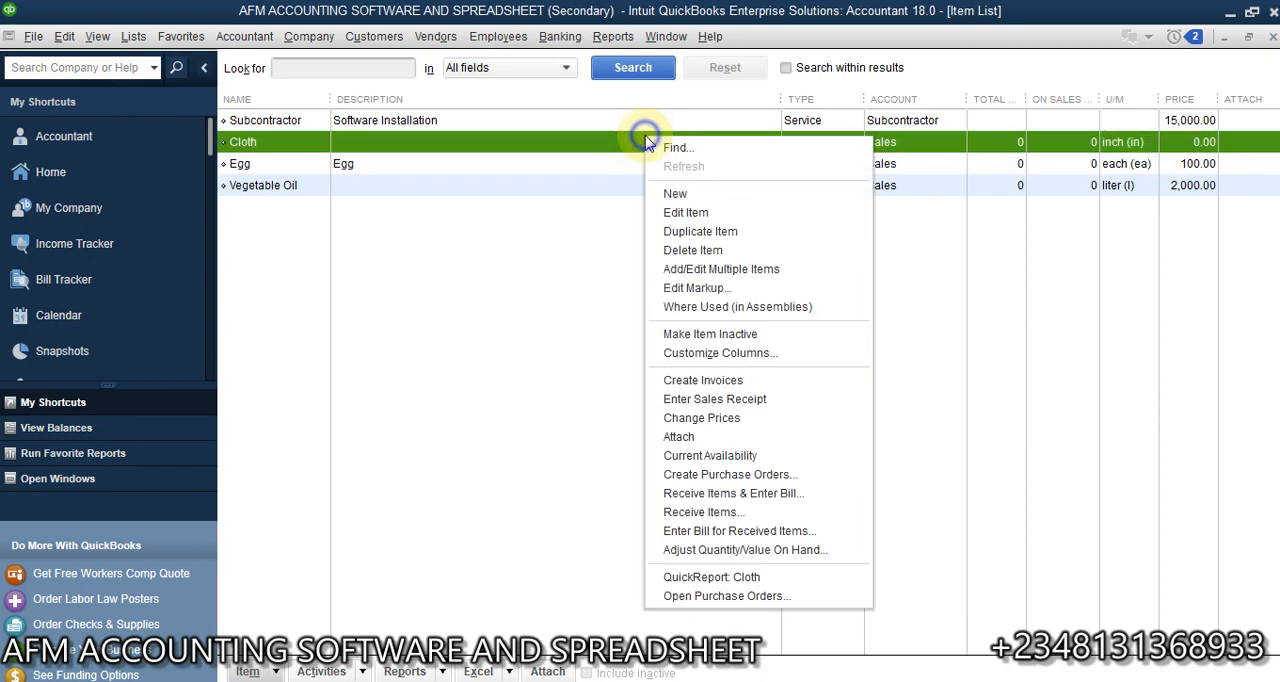
left_click(706, 213)
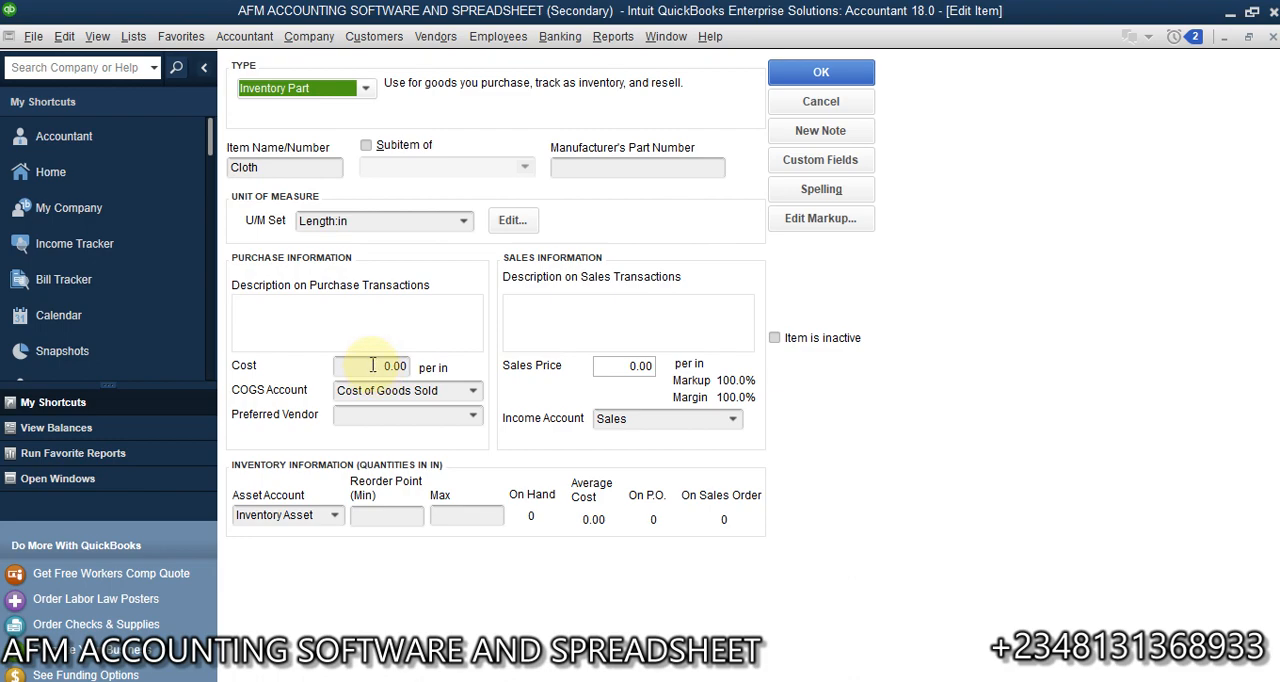
left_click(372, 365)
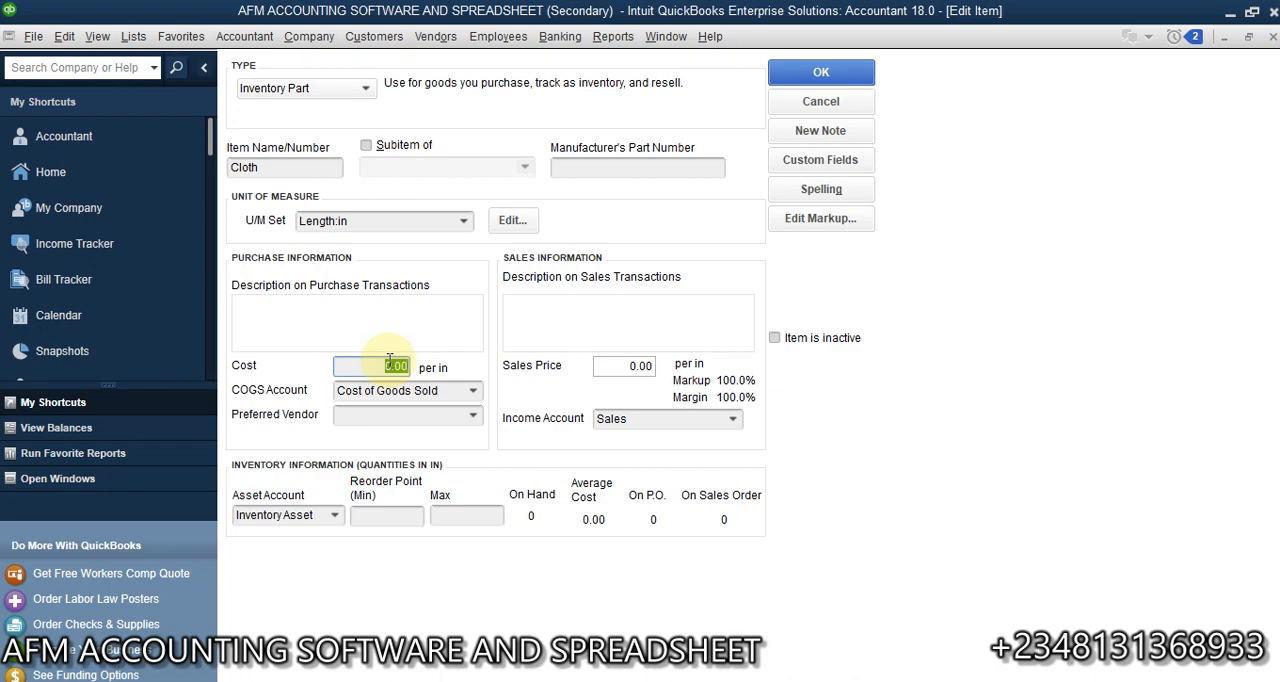
type("500")
left_click(616, 366)
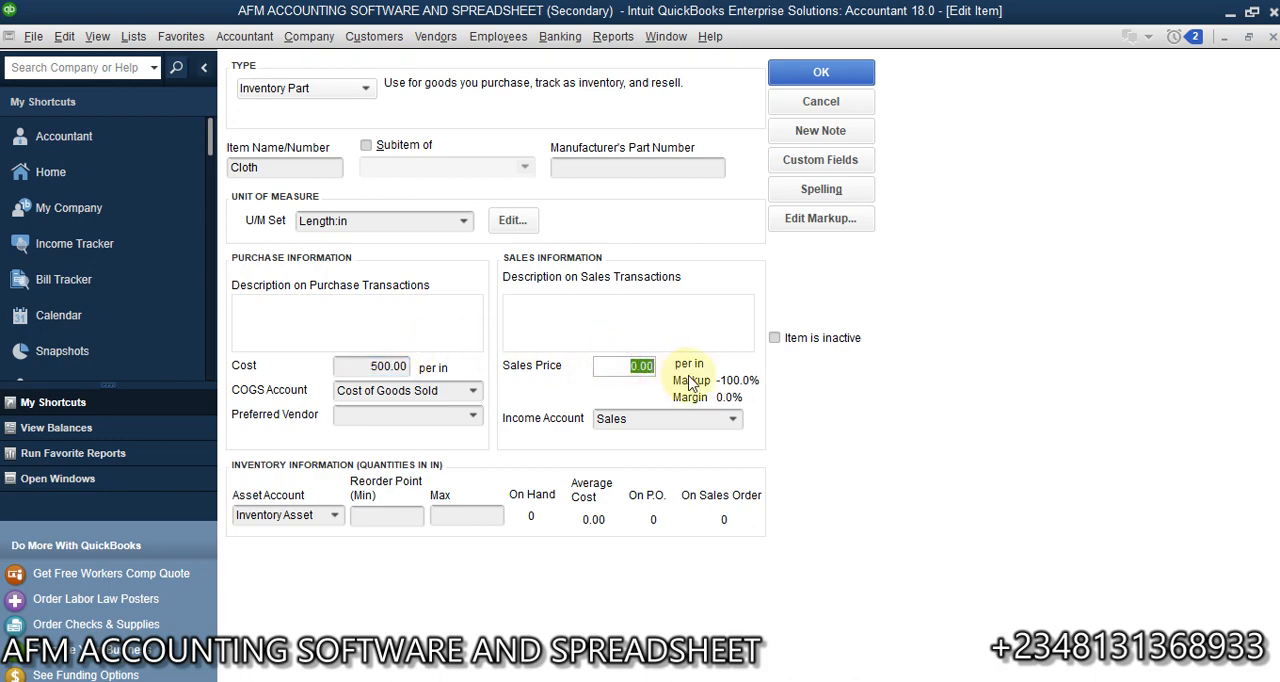
type("6")
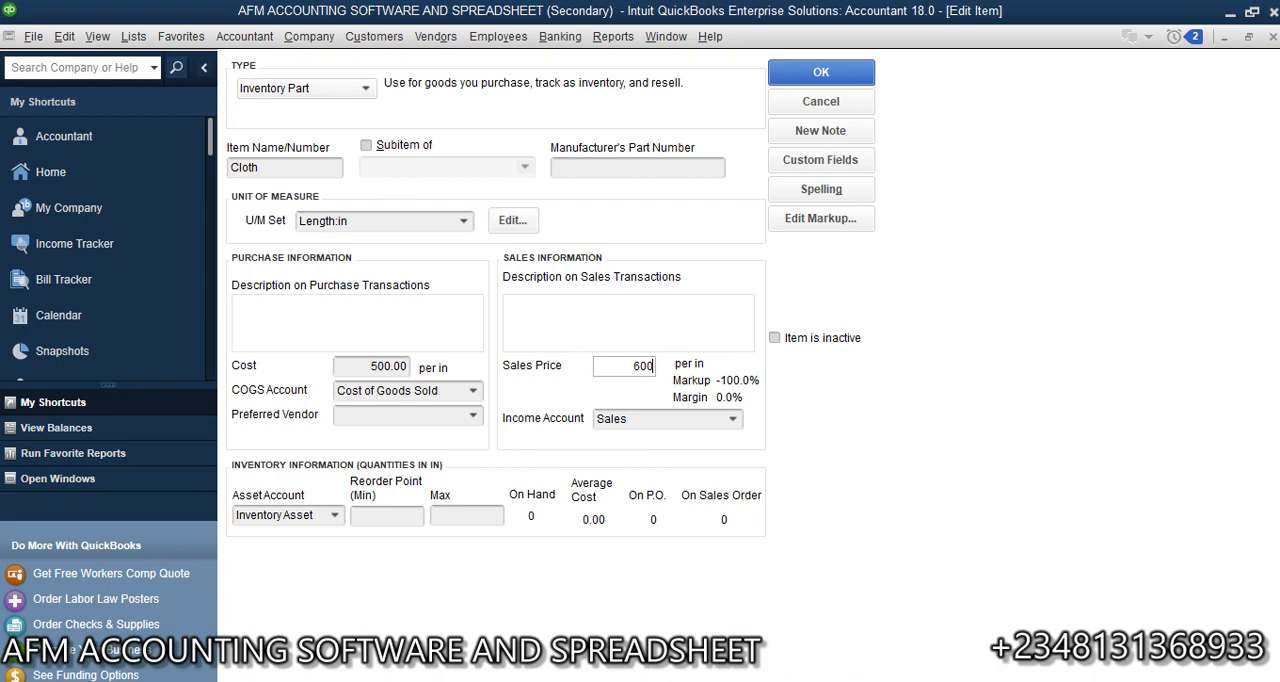
left_click(733, 421)
left_click(733, 425)
left_click(836, 80)
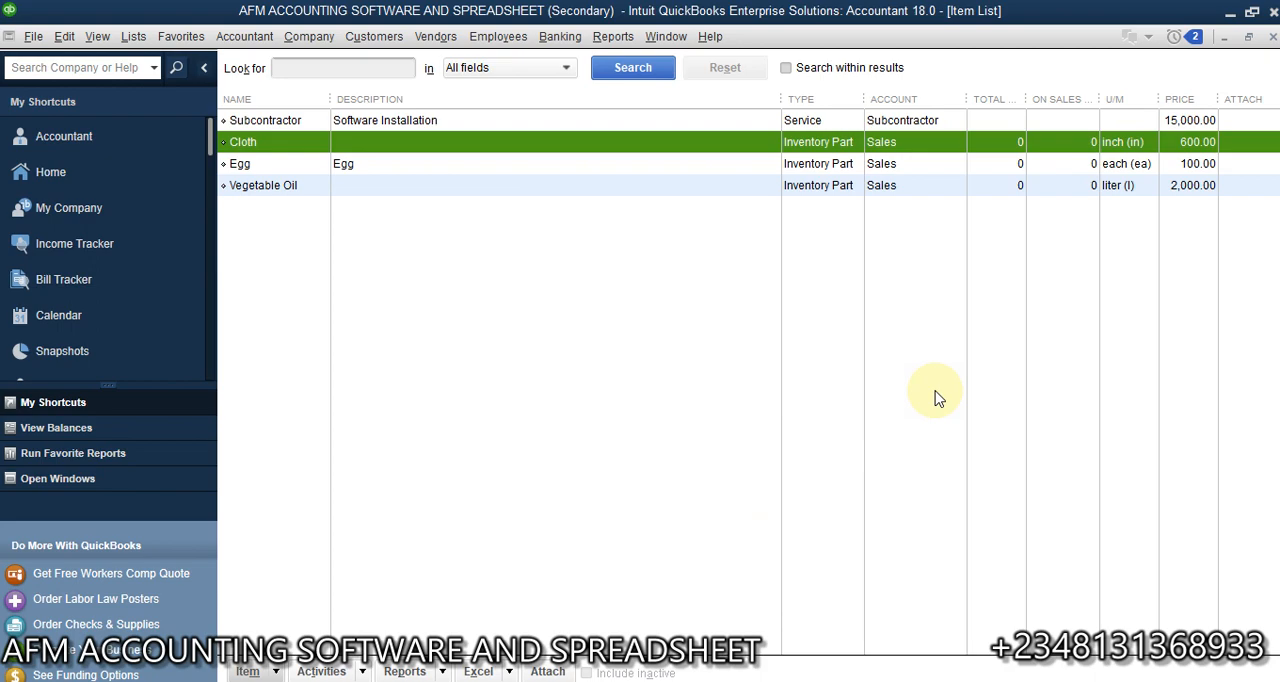
- Close the Item List and view the Vendor Center briefly before closing it
left_click(1273, 37)
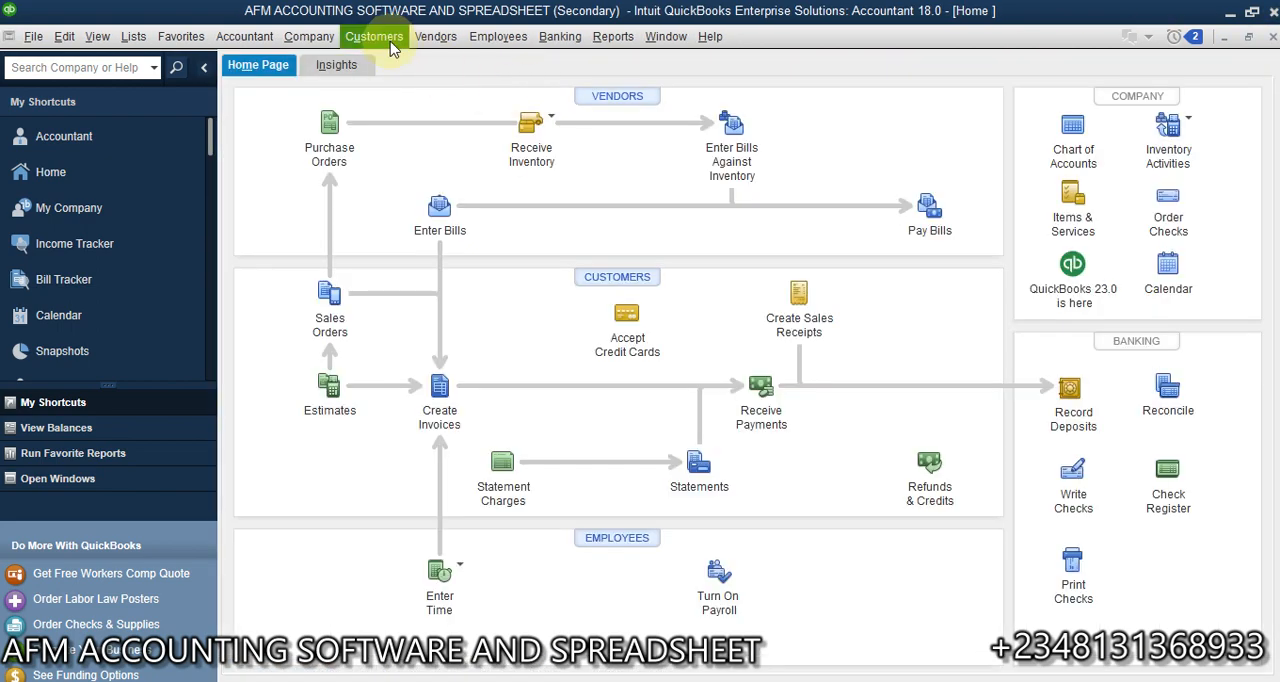
left_click(438, 38)
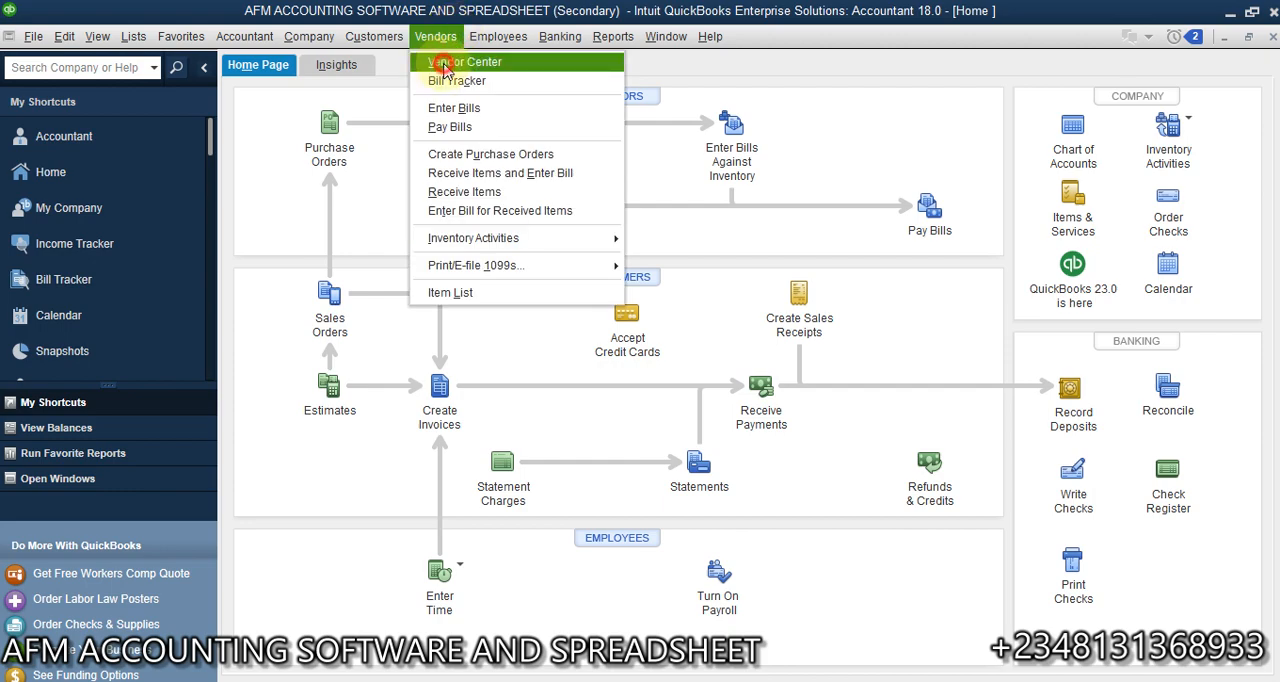
left_click(444, 66)
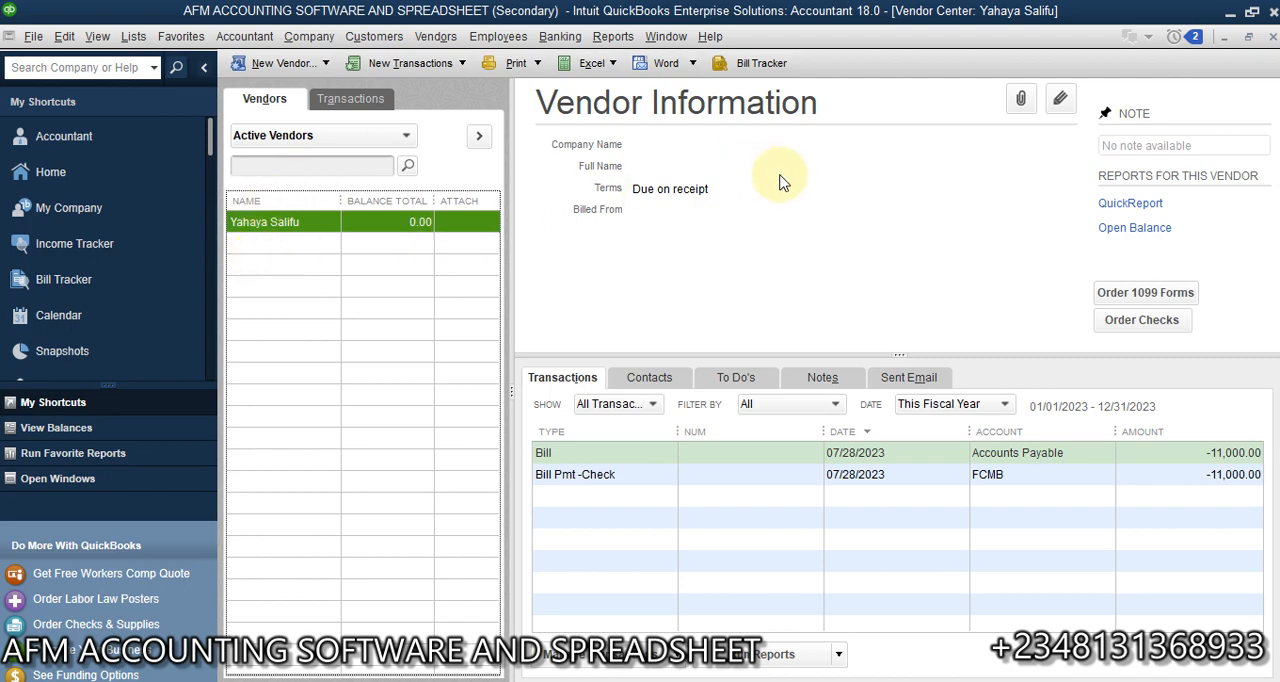
left_click(1273, 37)
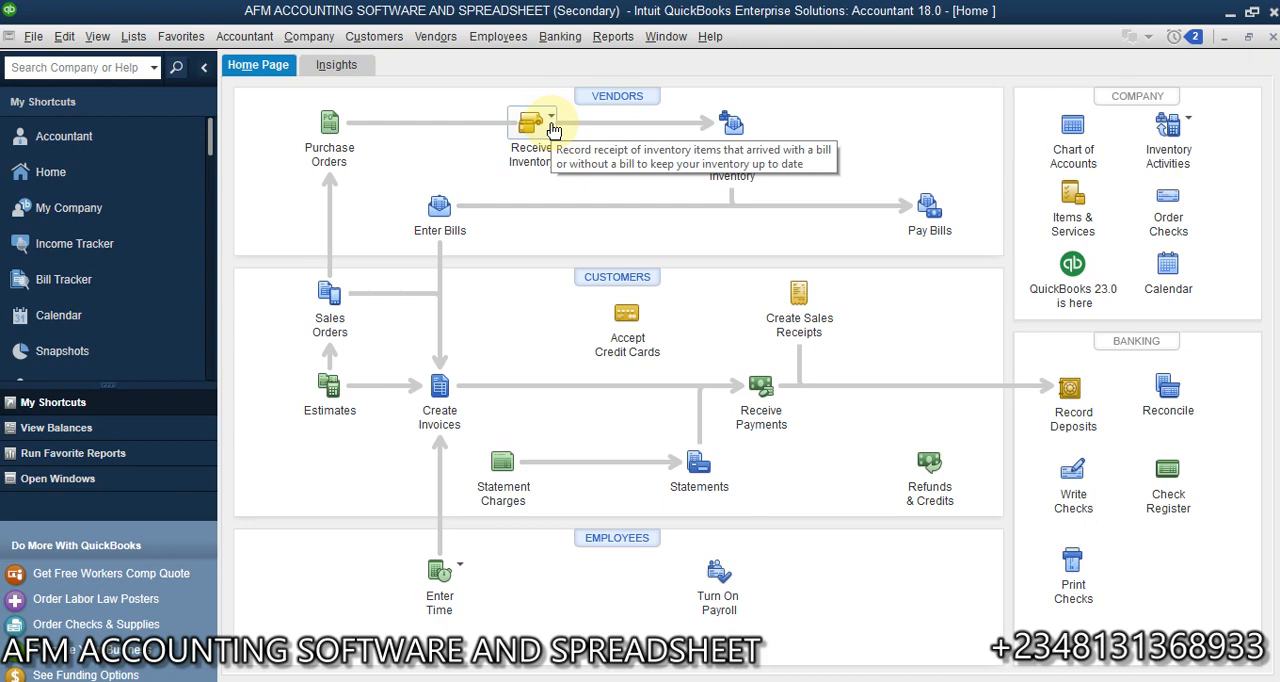
- Start a new bill for the existing vendor and bring up the item choices for its first item line
left_click(435, 36)
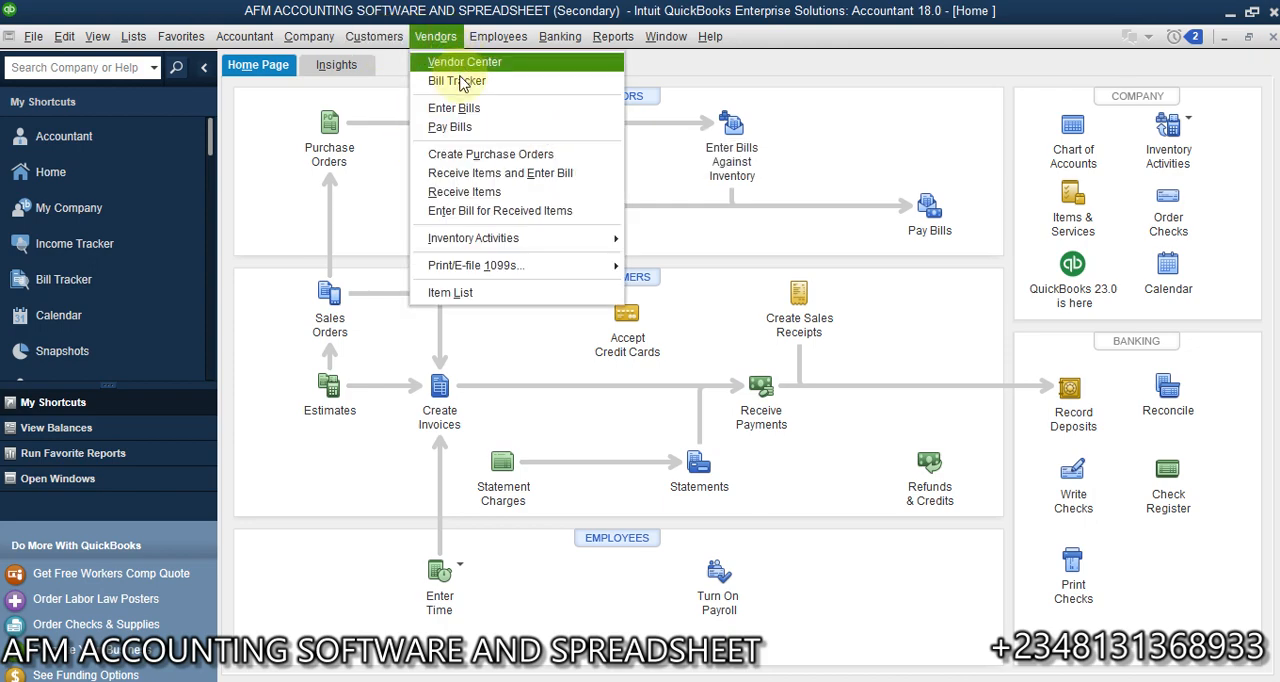
left_click(450, 107)
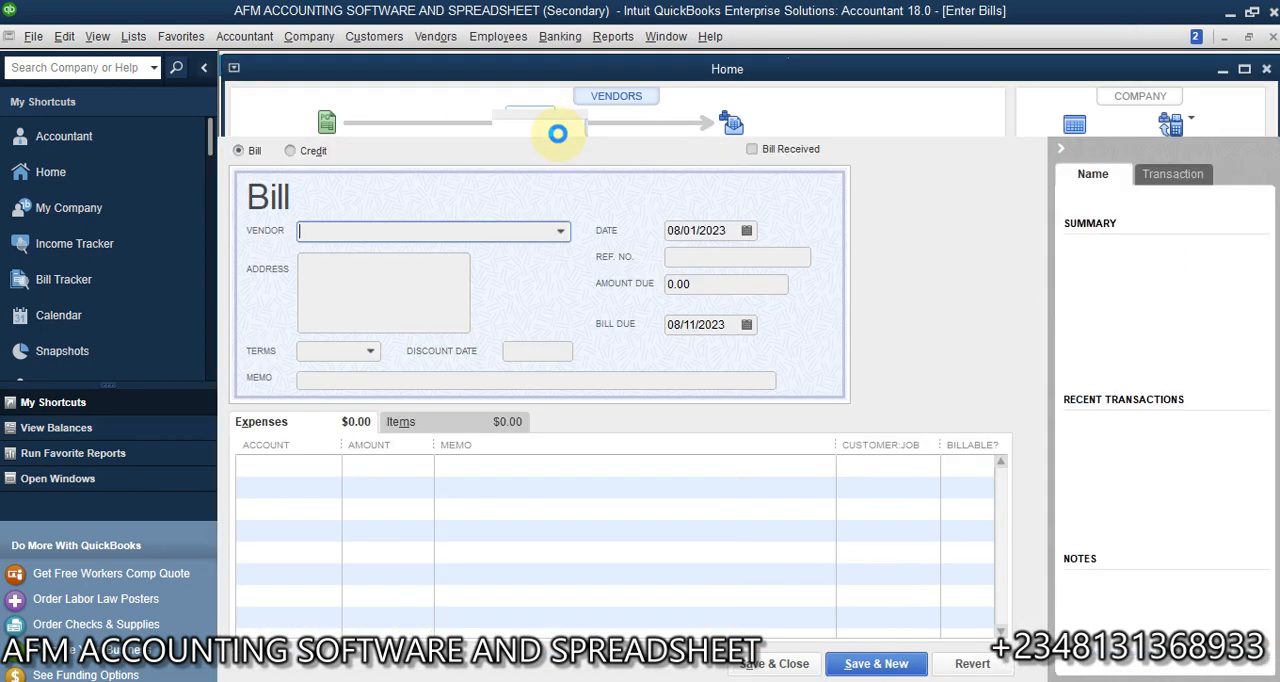
left_click(436, 425)
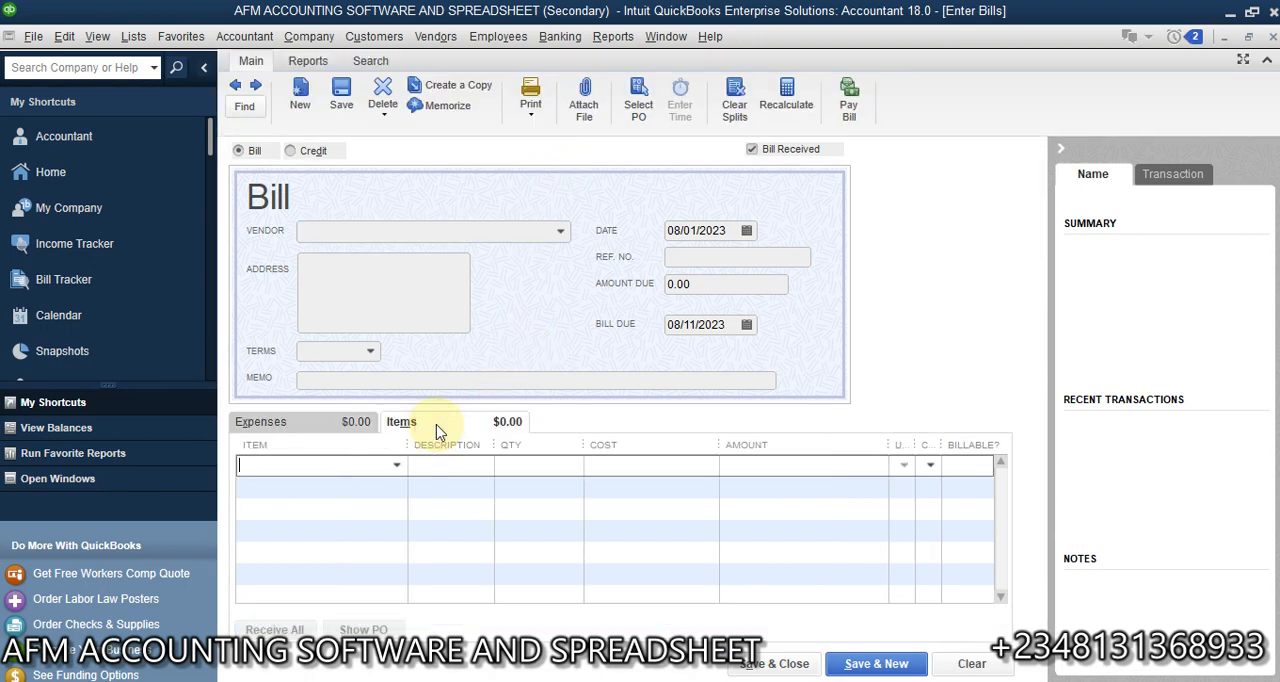
left_click(560, 231)
left_click(388, 300)
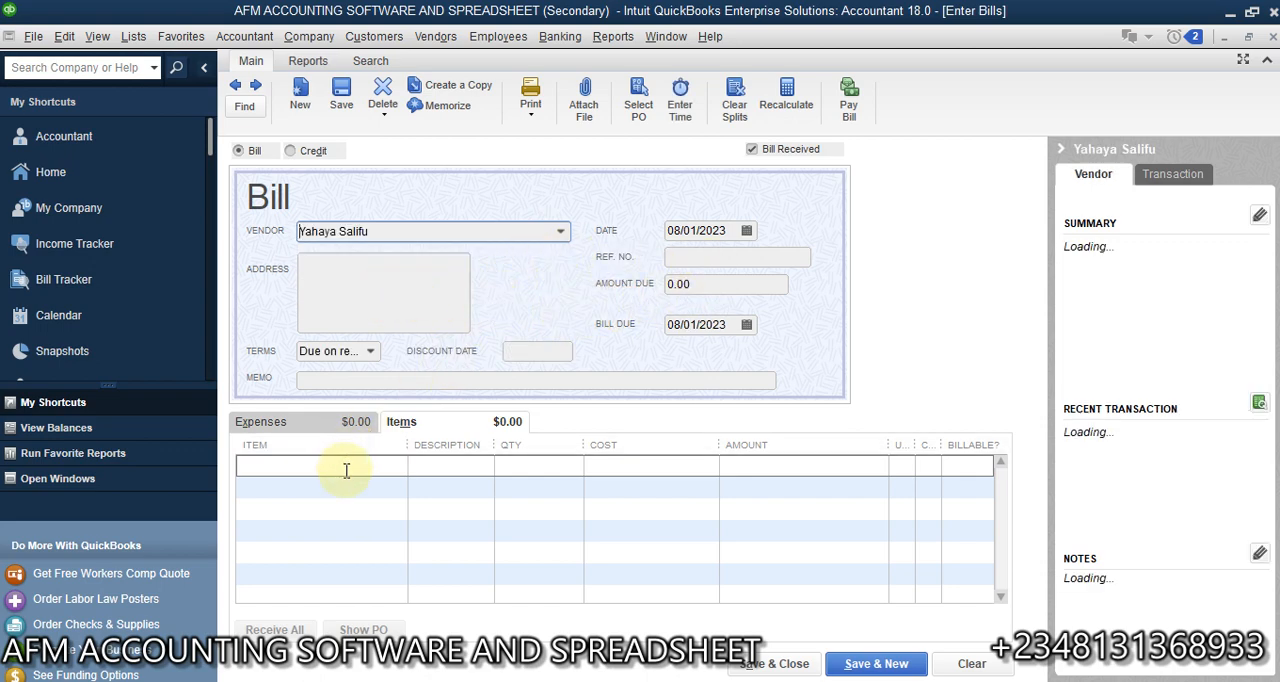
left_click(346, 470)
left_click(397, 465)
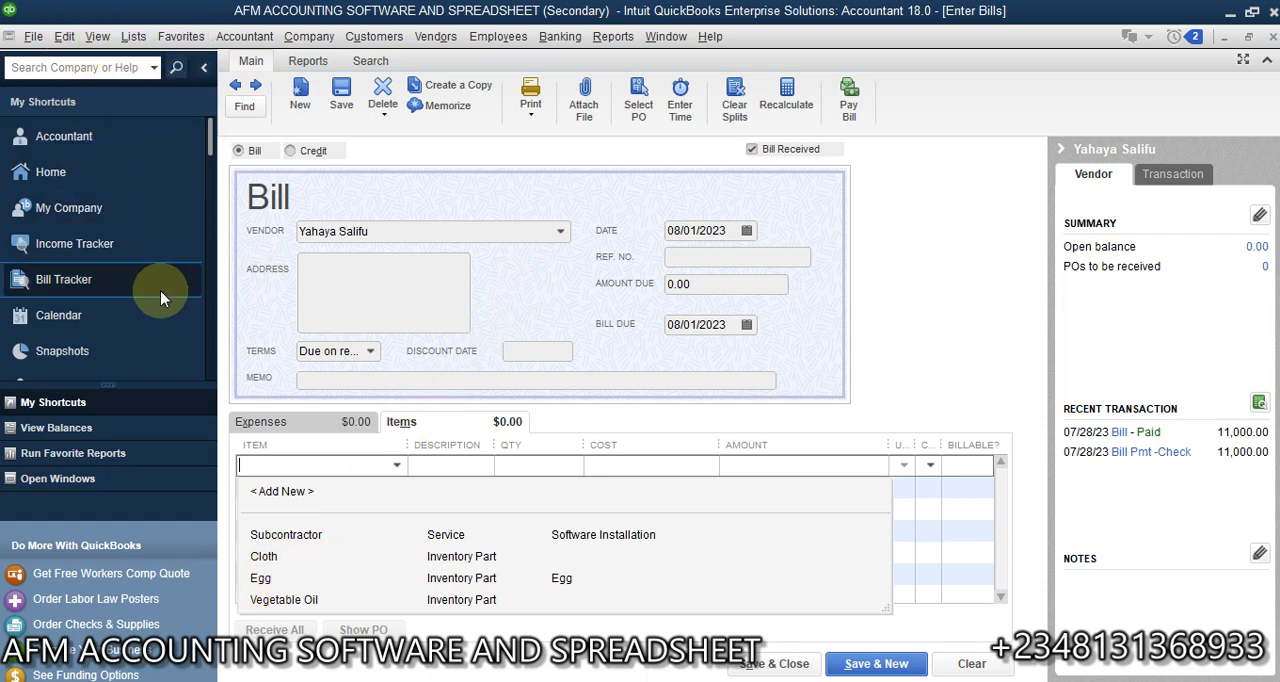
- Show the open windows list and open the Item List to check the units of measure of Egg, Vegetable Oil and Cloth
left_click(77, 488)
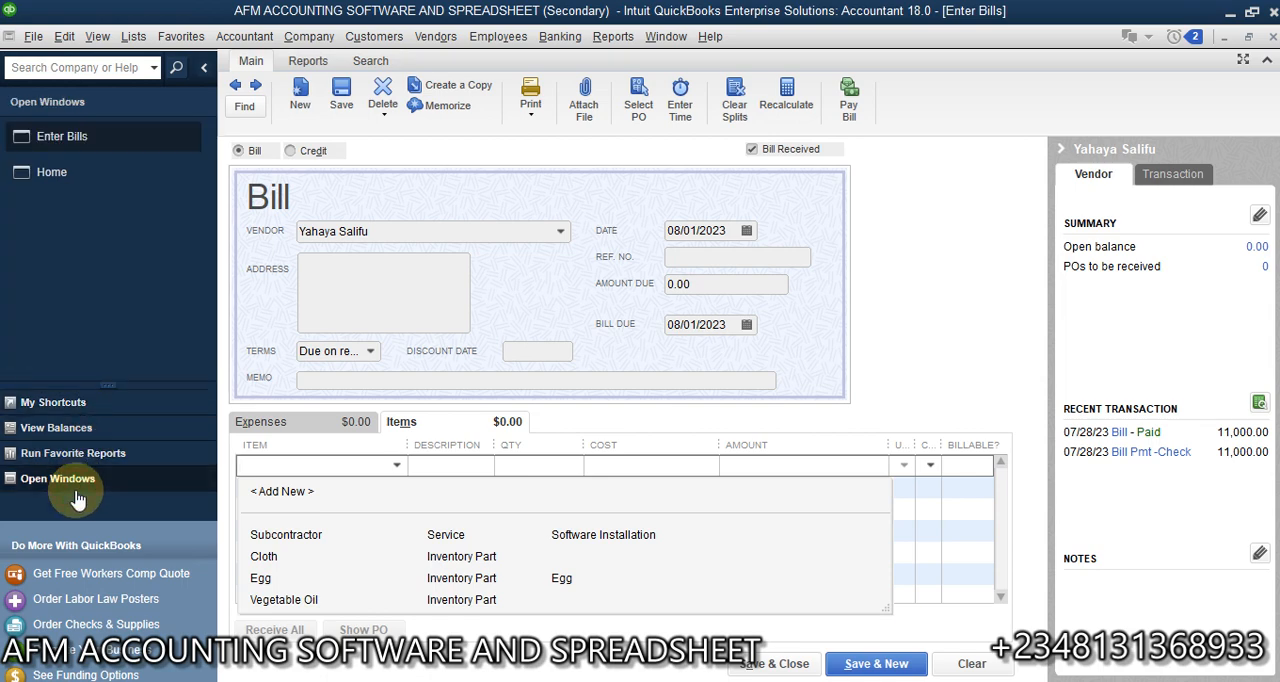
left_click(133, 36)
left_click(160, 84)
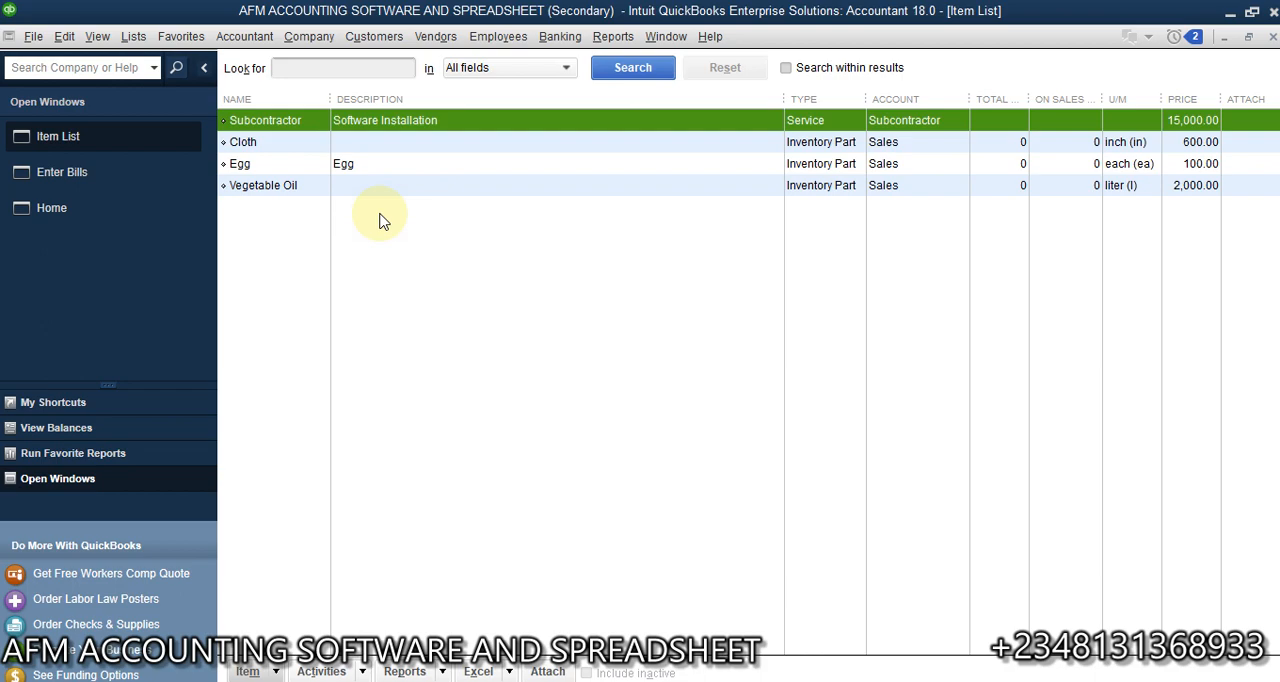
left_click(724, 168)
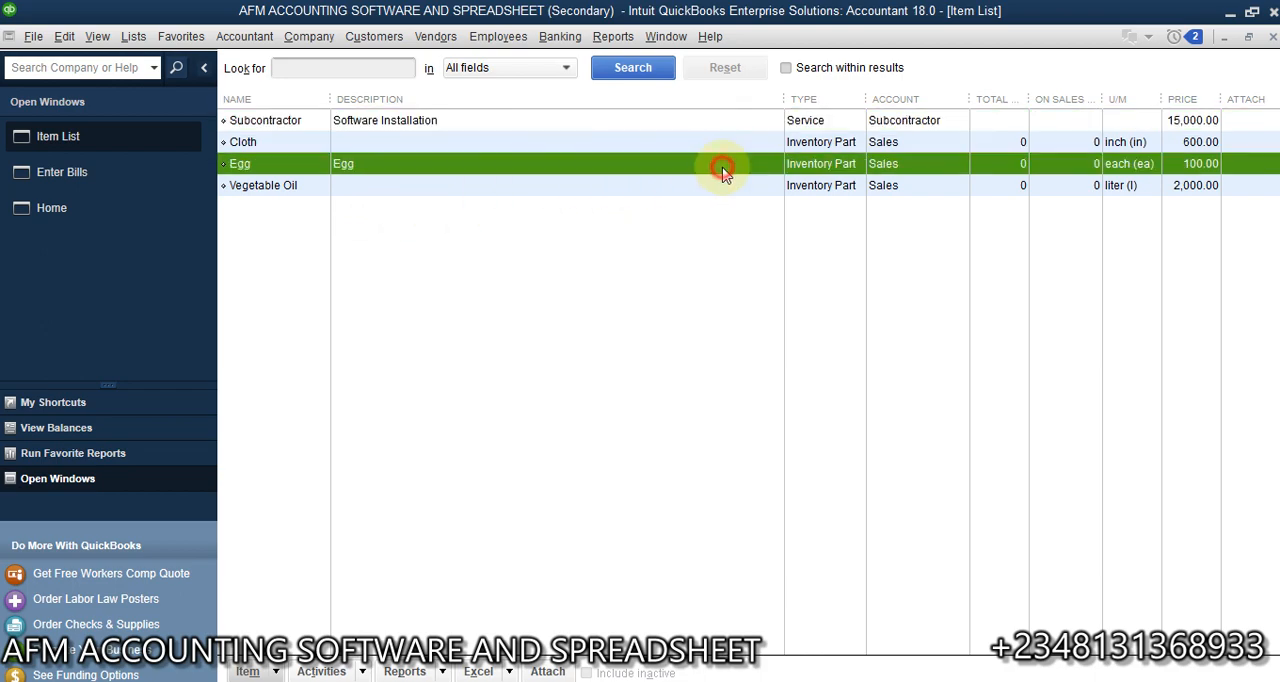
left_click(1135, 190)
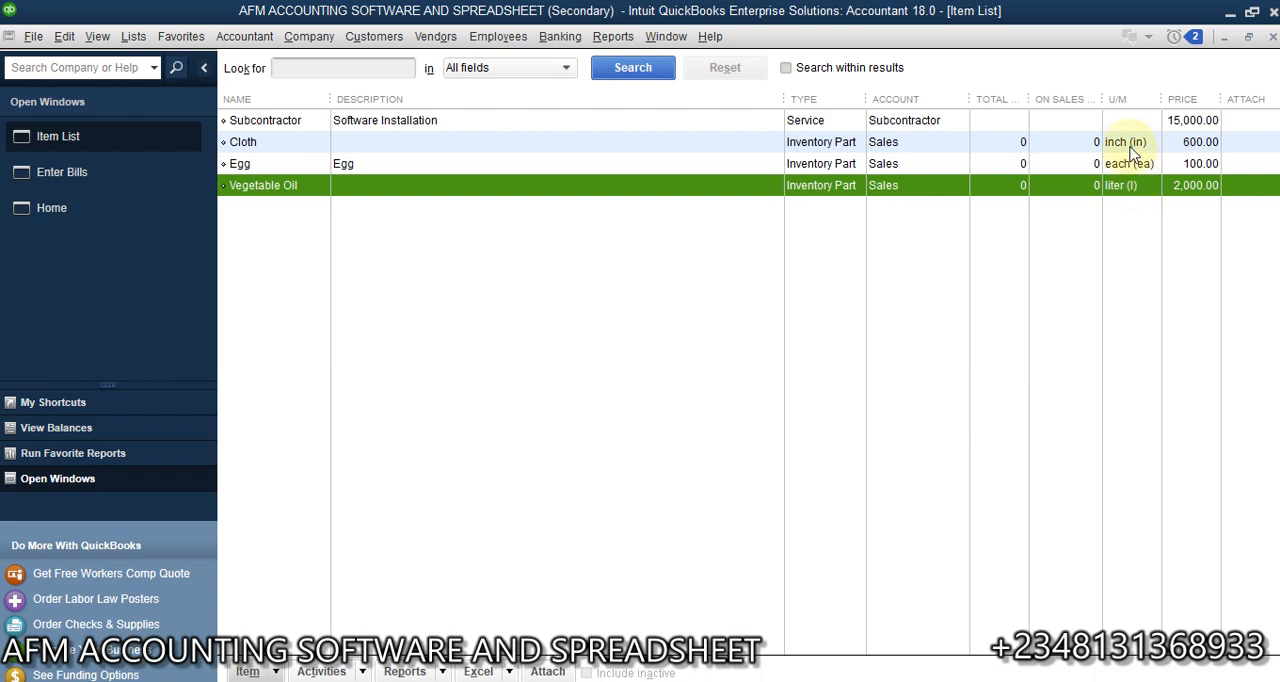
left_click(1133, 148)
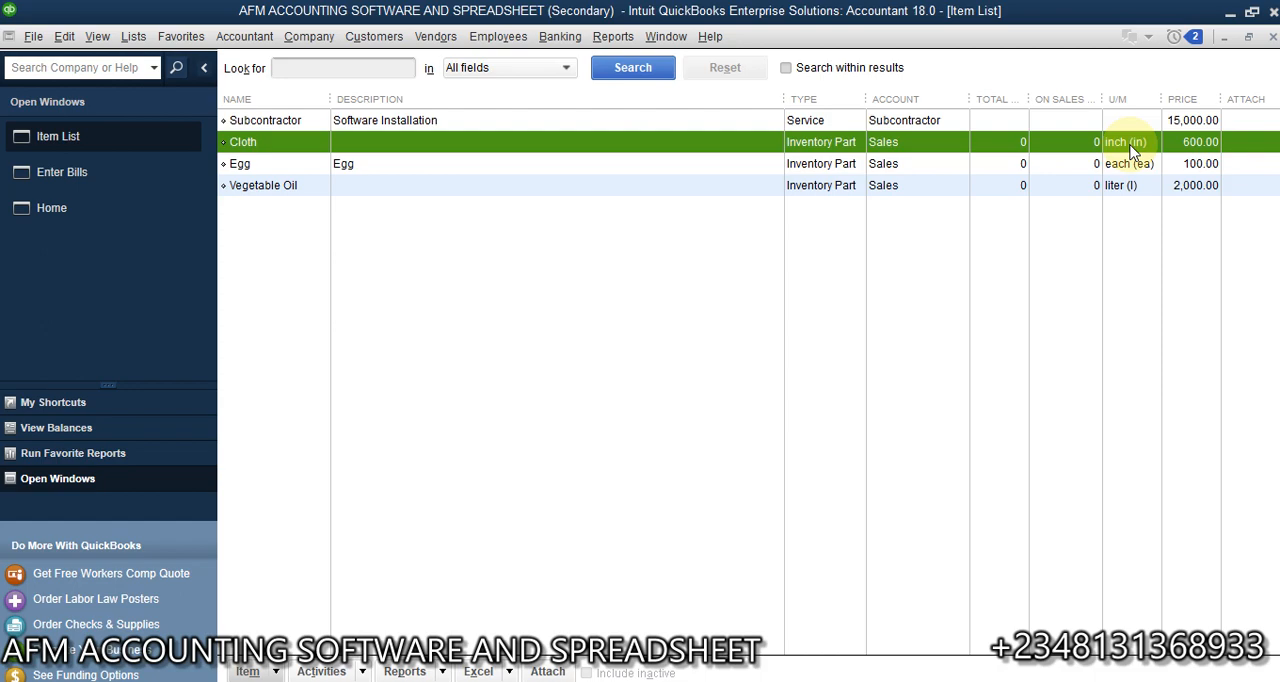
- Create a new Inventory Part item named Fruits and assign it the Weight unit of measure set
left_click(281, 677)
left_click(304, 364)
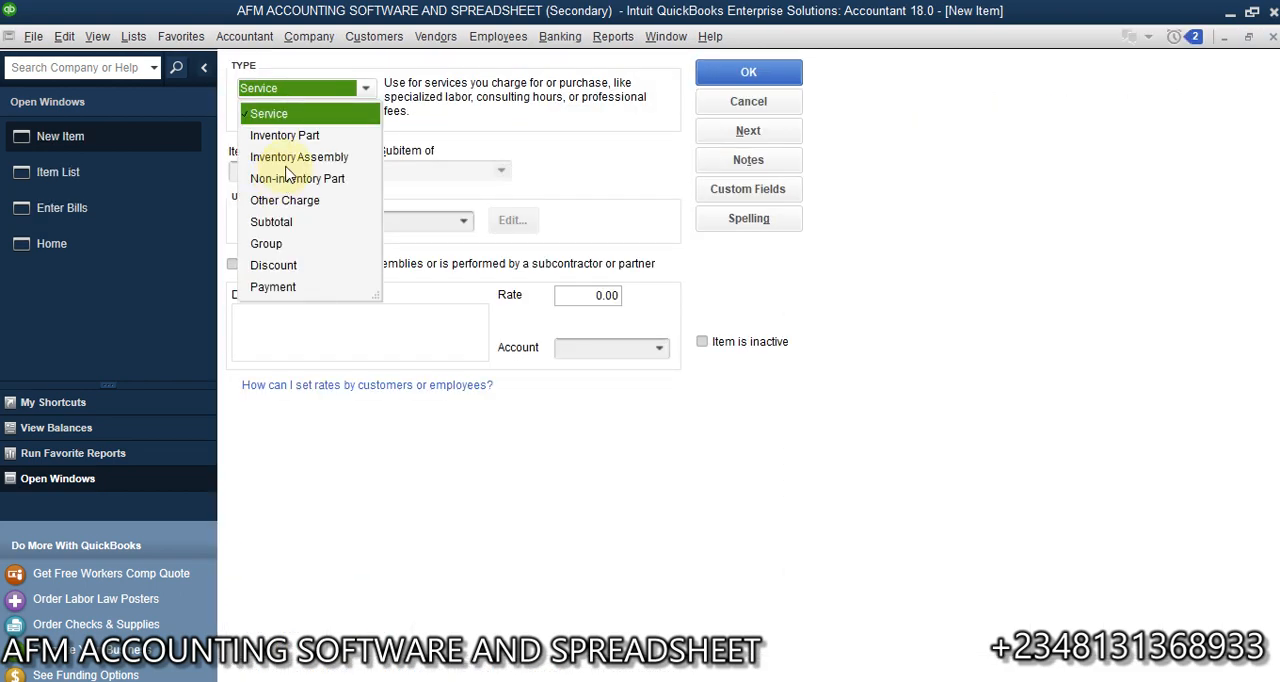
left_click(286, 135)
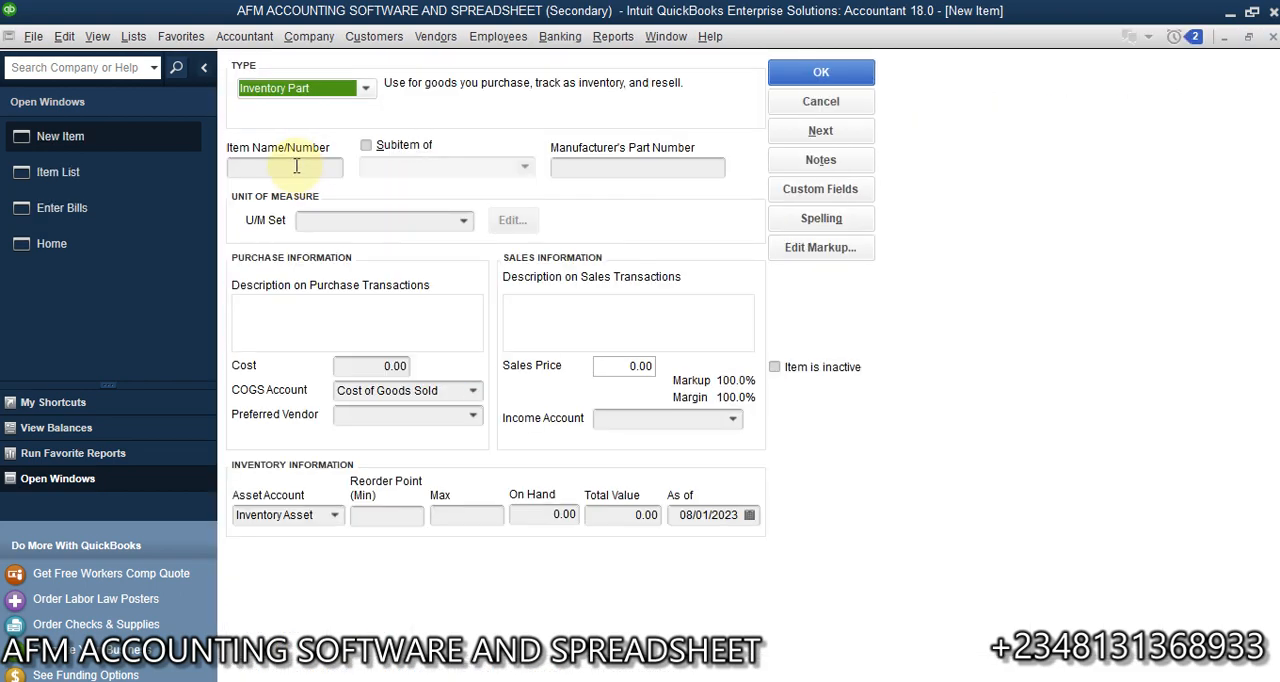
left_click(296, 166)
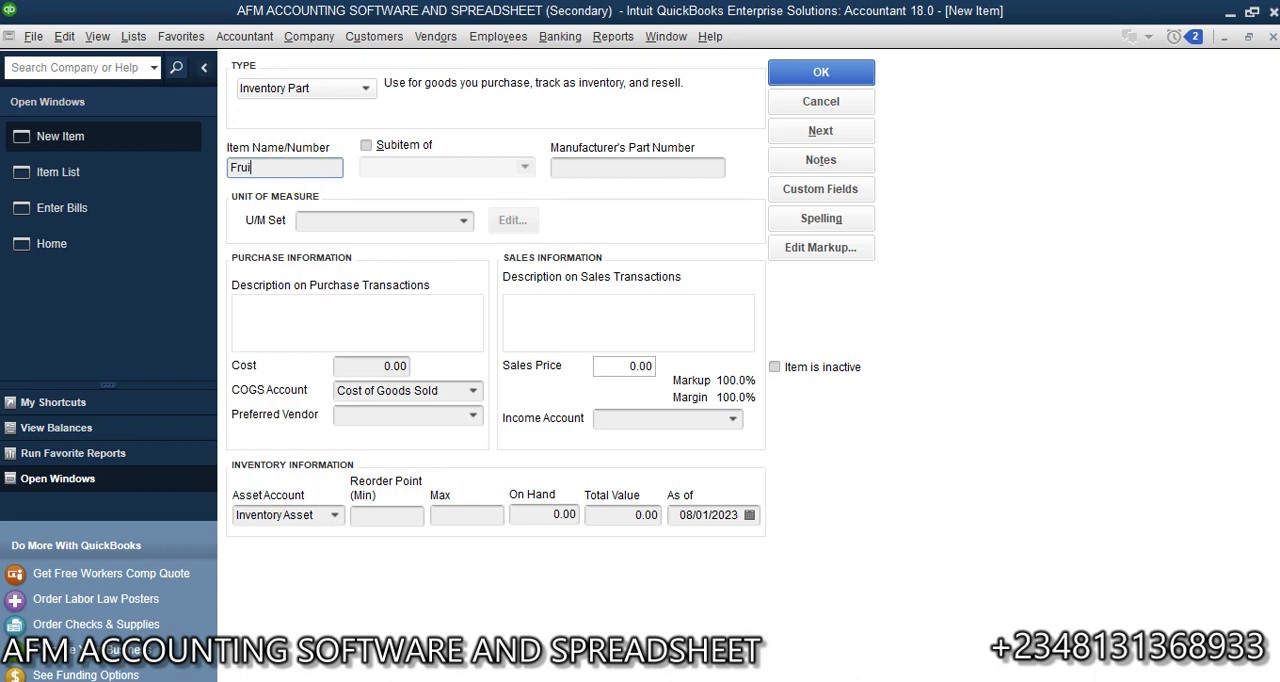
left_click(461, 220)
left_click(336, 356)
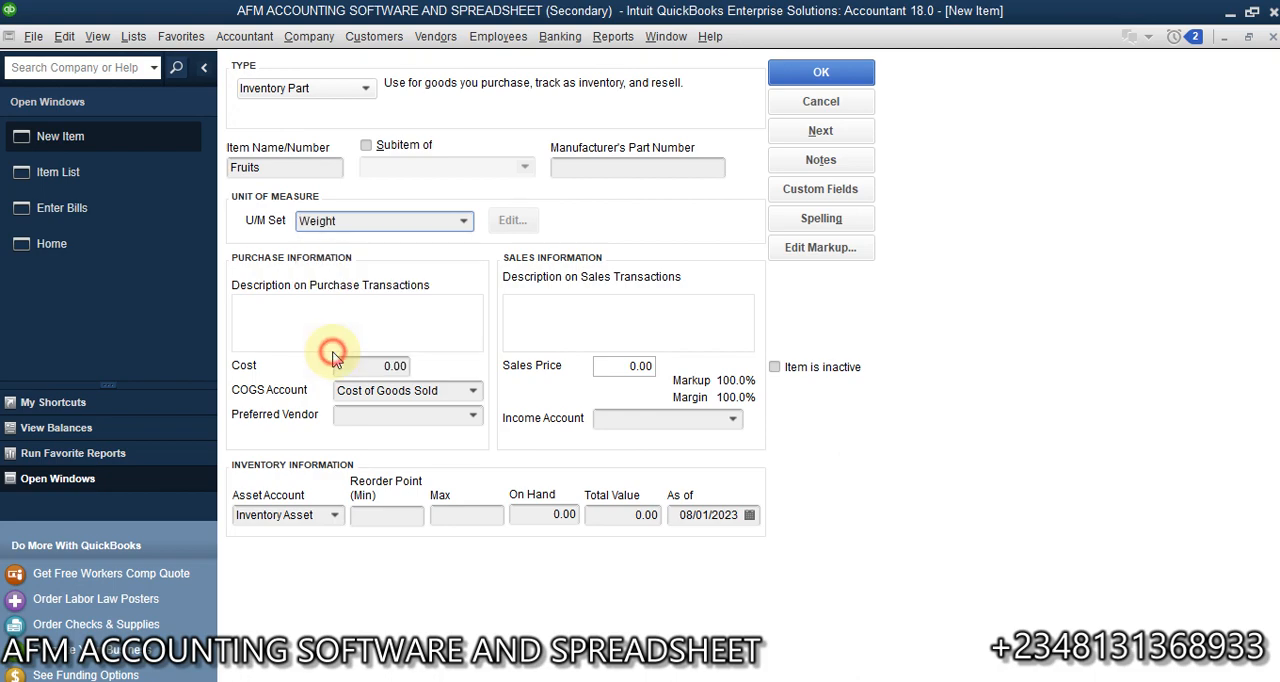
- Set the Fruits purchase cost to 1000 per kg
left_click(416, 325)
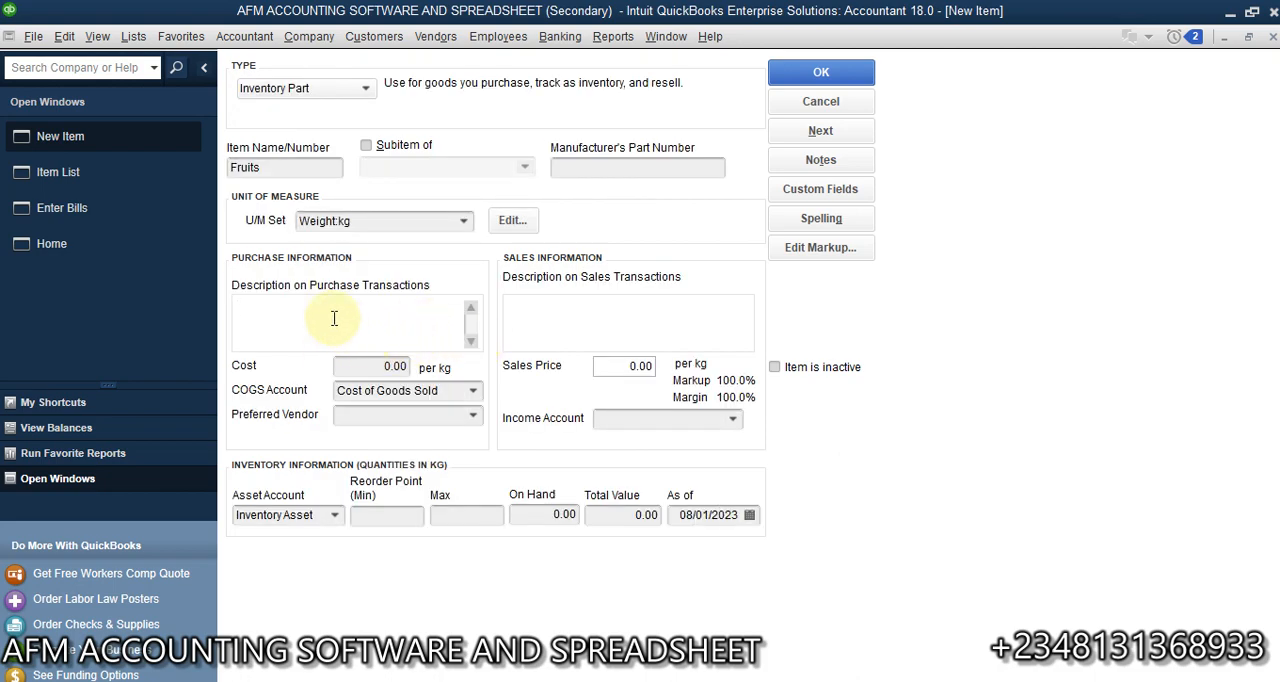
left_click(374, 368)
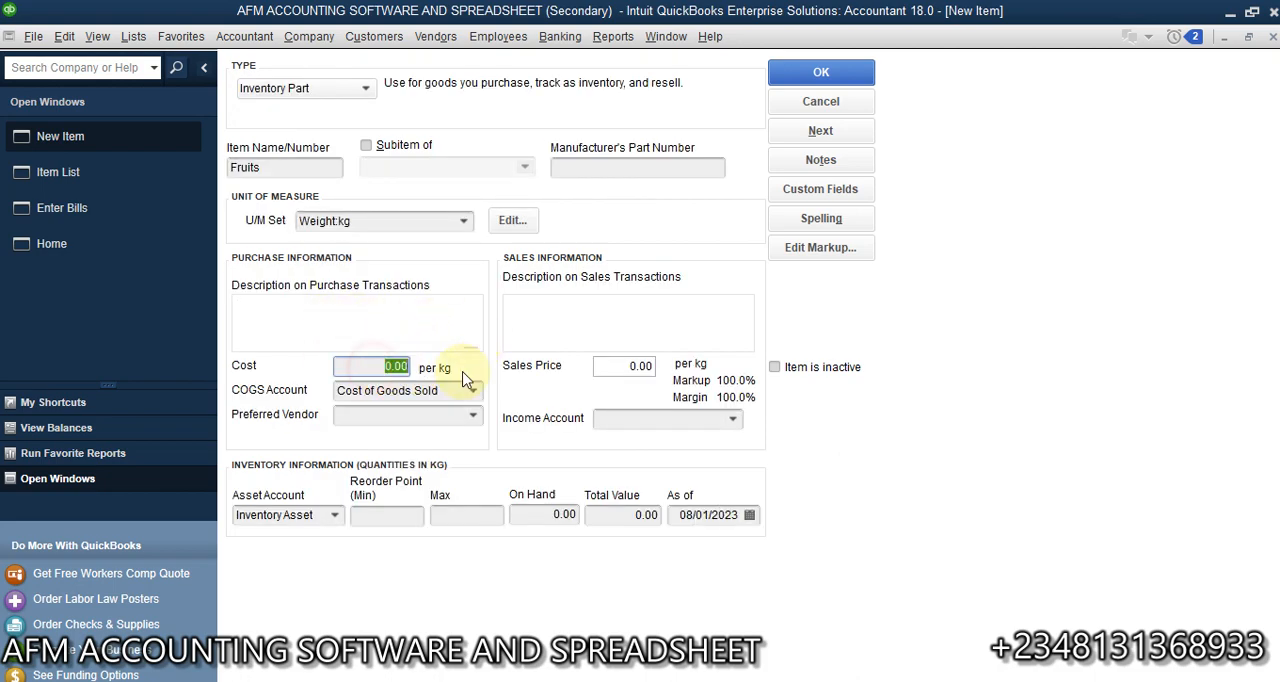
type("1000")
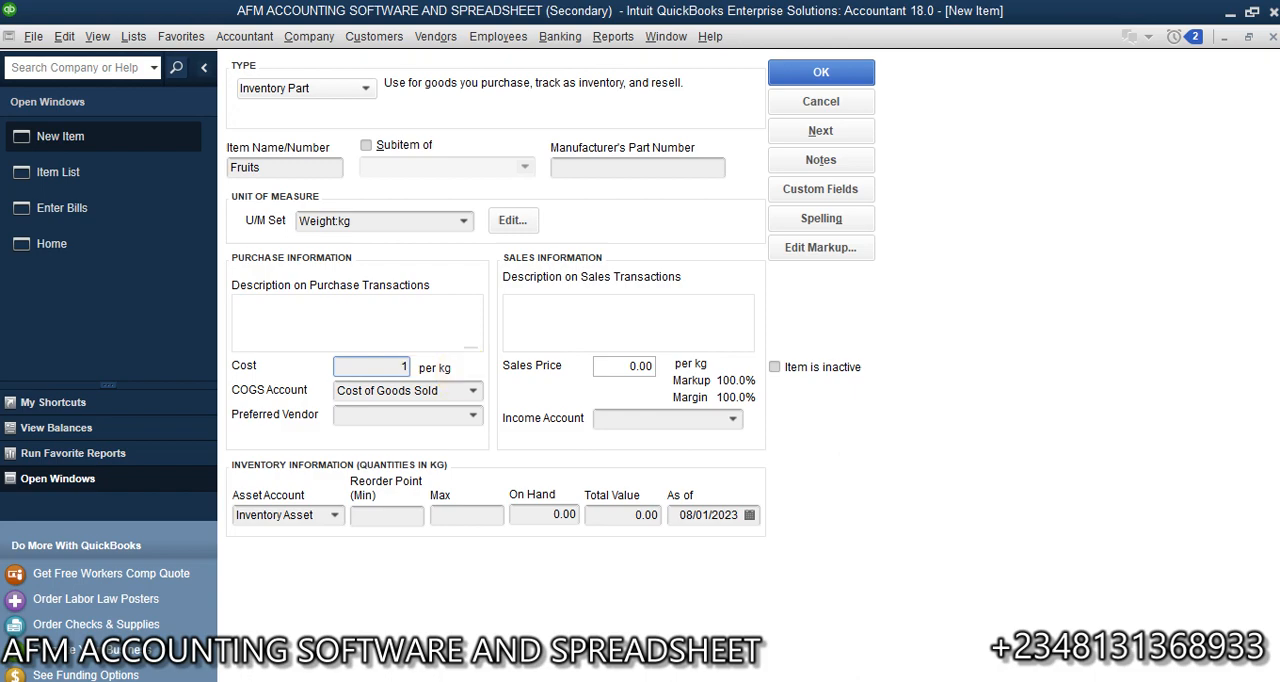
- Set the Fruits sales price to 1,500 per kg with Sales as its income account, and save the item
left_click(607, 366)
type("1")
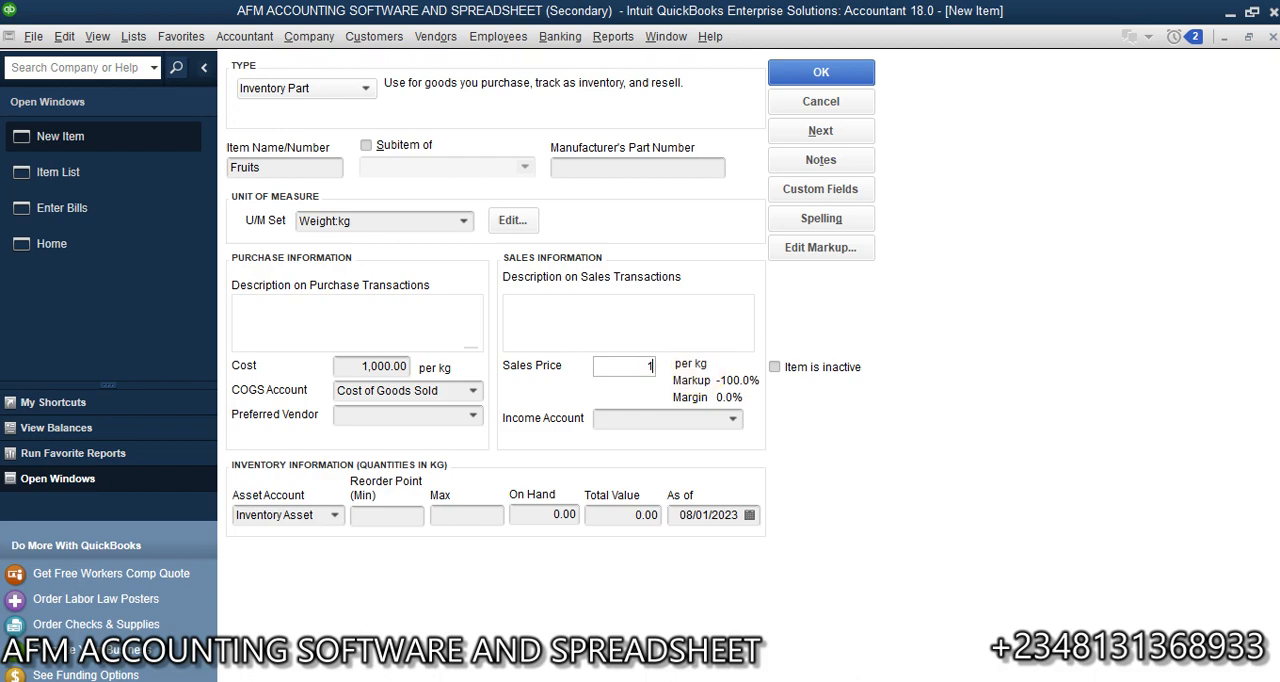
type(",500")
left_click(733, 418)
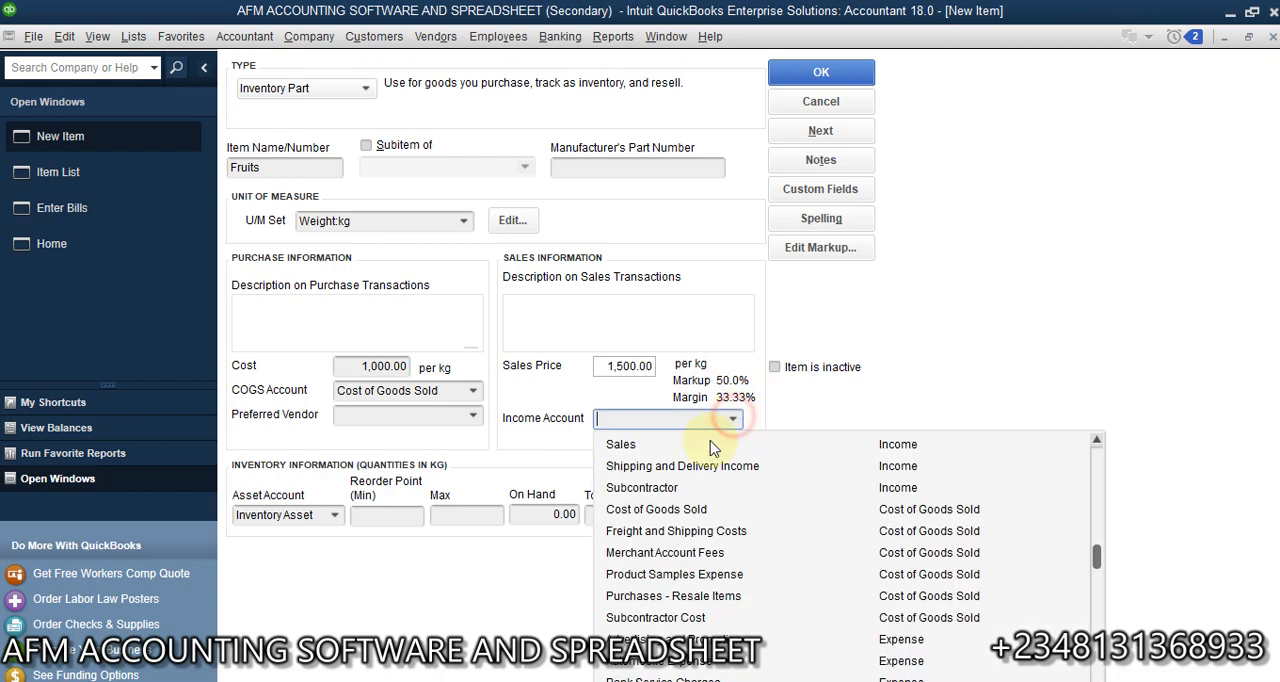
left_click(630, 444)
left_click(821, 72)
- Return to the open bill and enter Cloth and Egg as its first two item lines
left_click(135, 178)
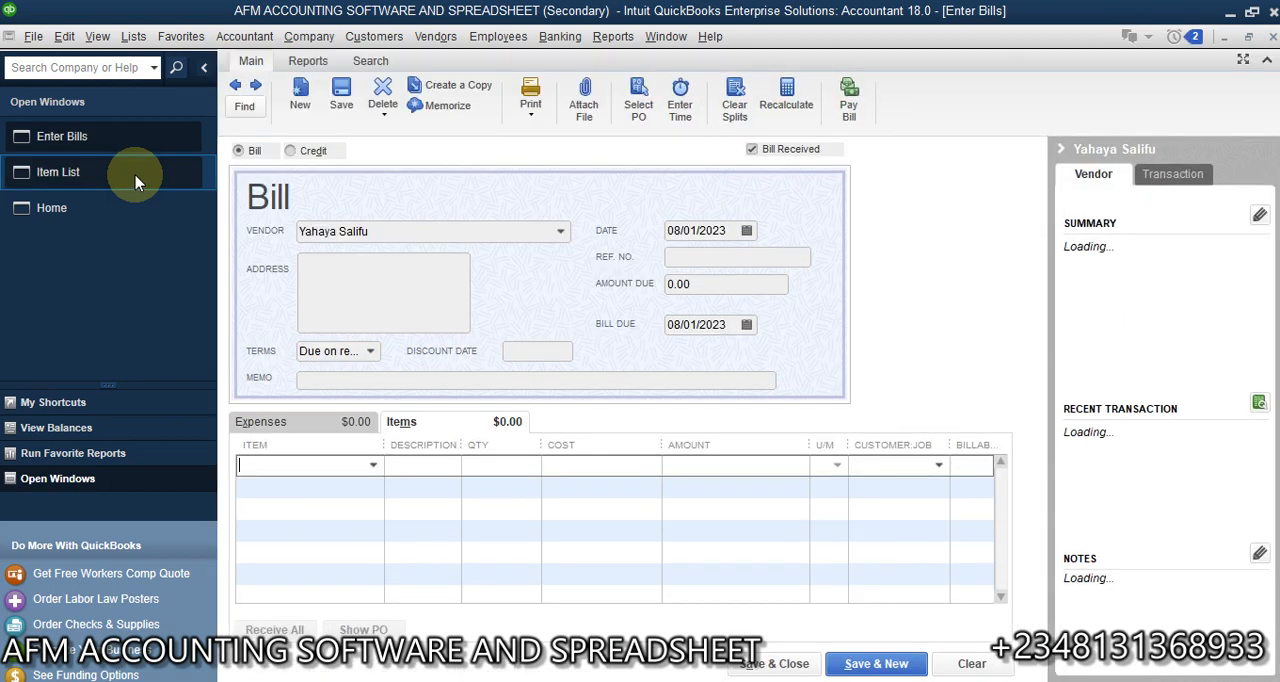
left_click(371, 466)
left_click(268, 557)
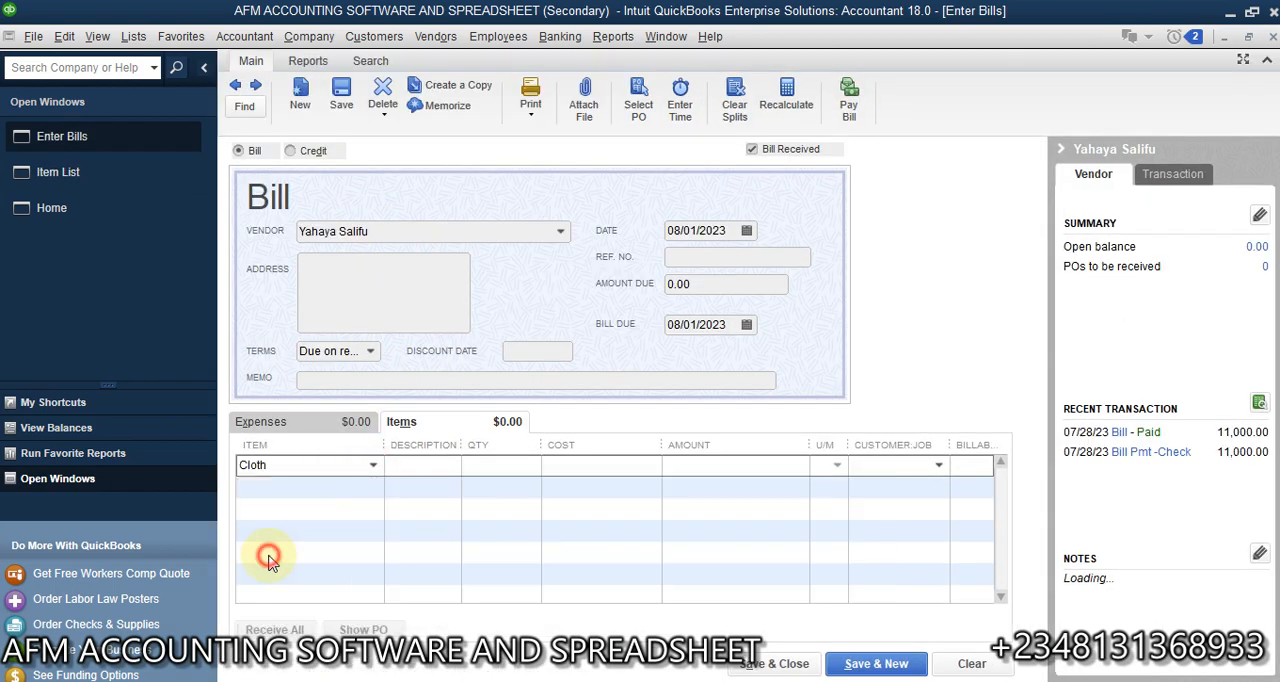
left_click(350, 491)
left_click(374, 489)
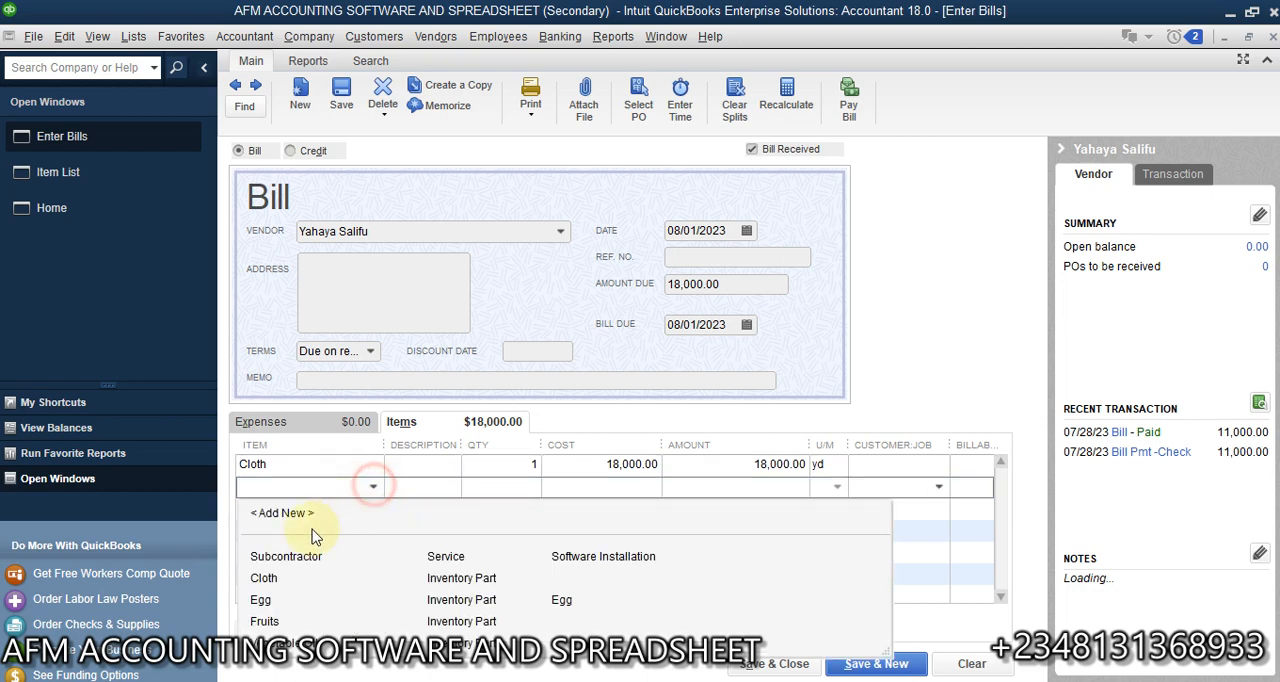
left_click(278, 606)
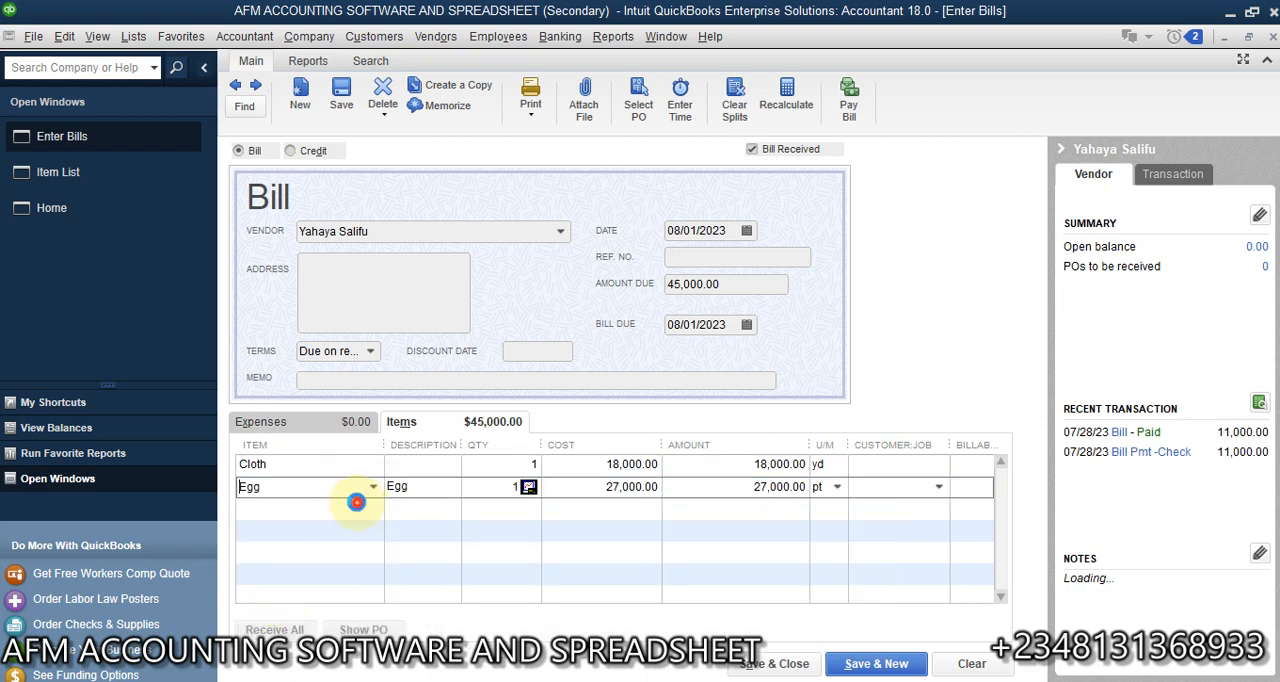
- Add Fruits and Vegetable Oil as the third and fourth item lines, and slightly widen the U/M column
left_click(362, 506)
left_click(373, 508)
left_click(285, 645)
left_click(345, 531)
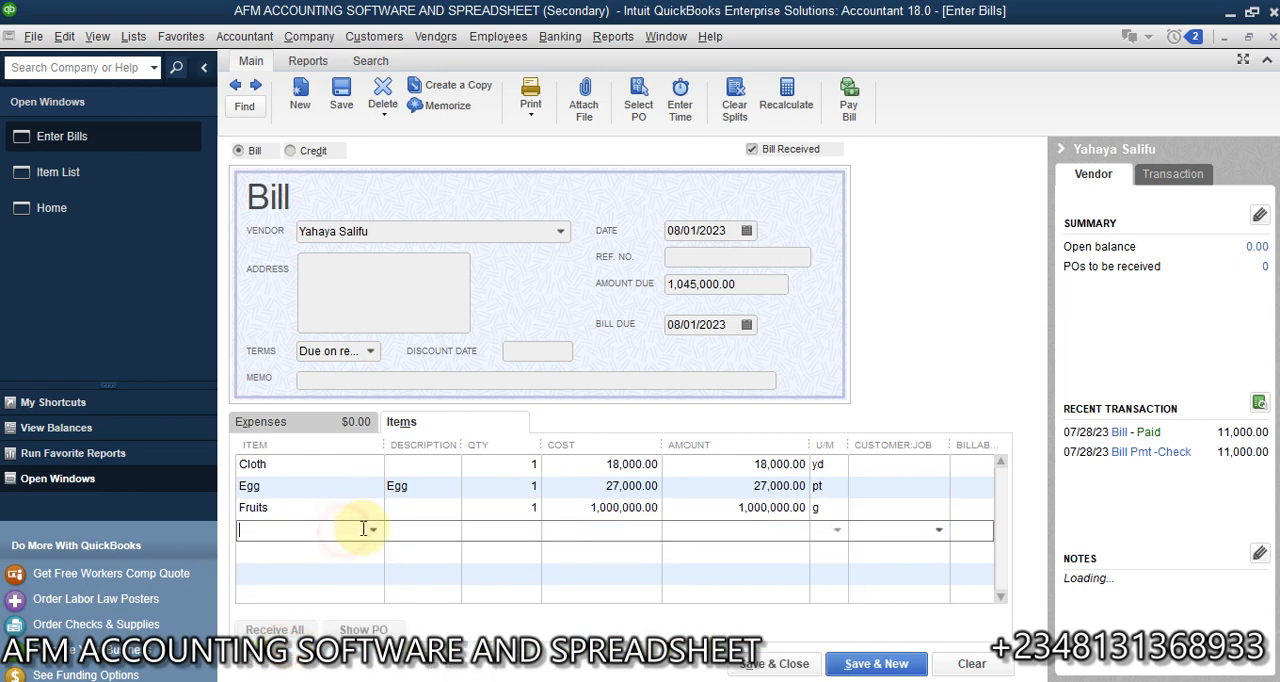
left_click(372, 530)
left_click(285, 679)
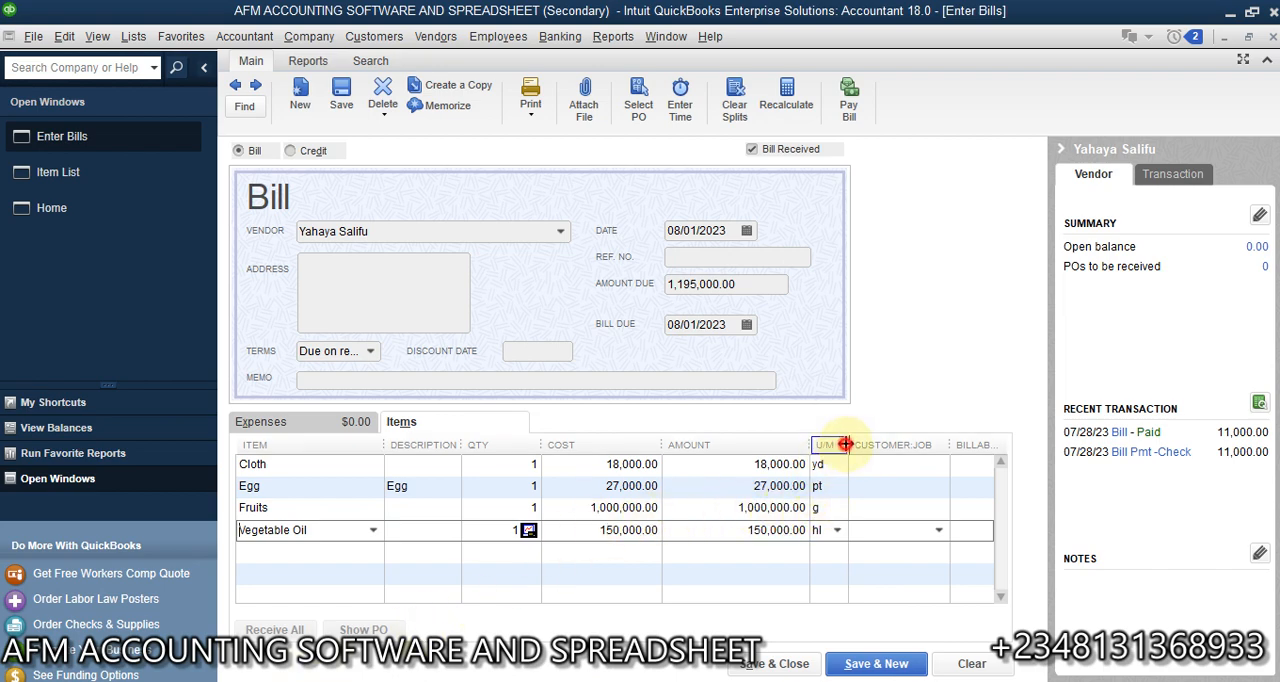
left_click_drag(845, 444, 863, 446)
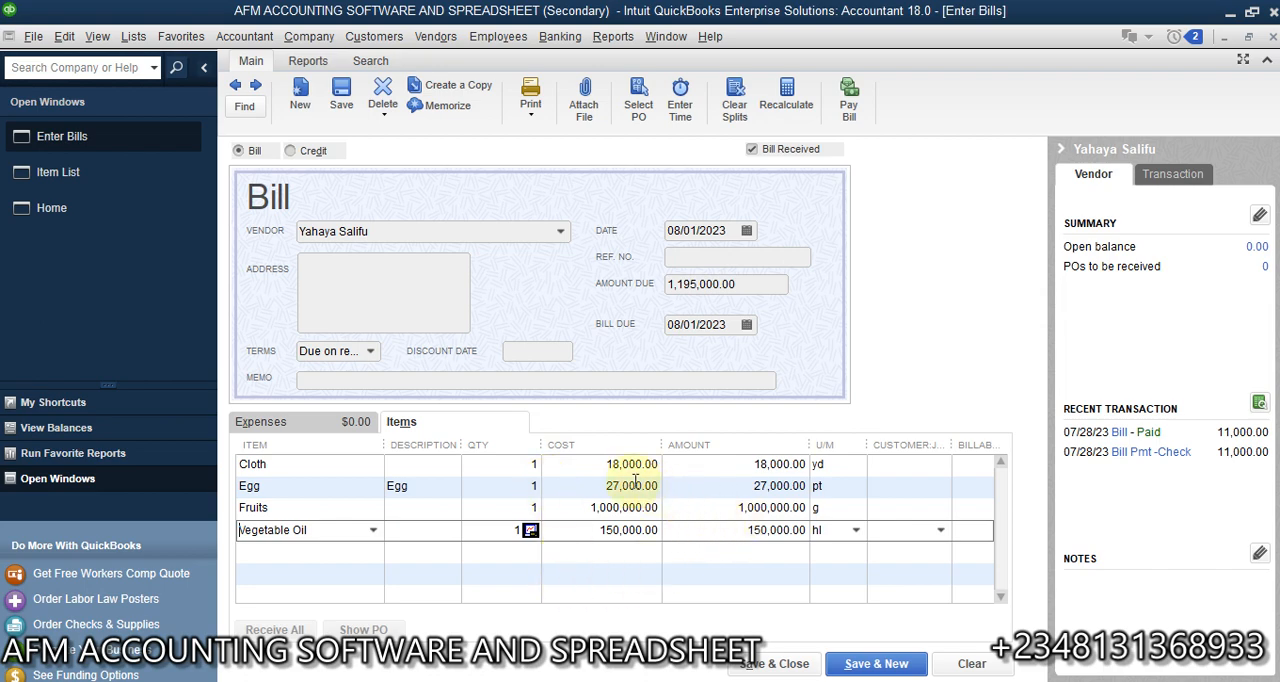
left_click(705, 464)
left_click(500, 464)
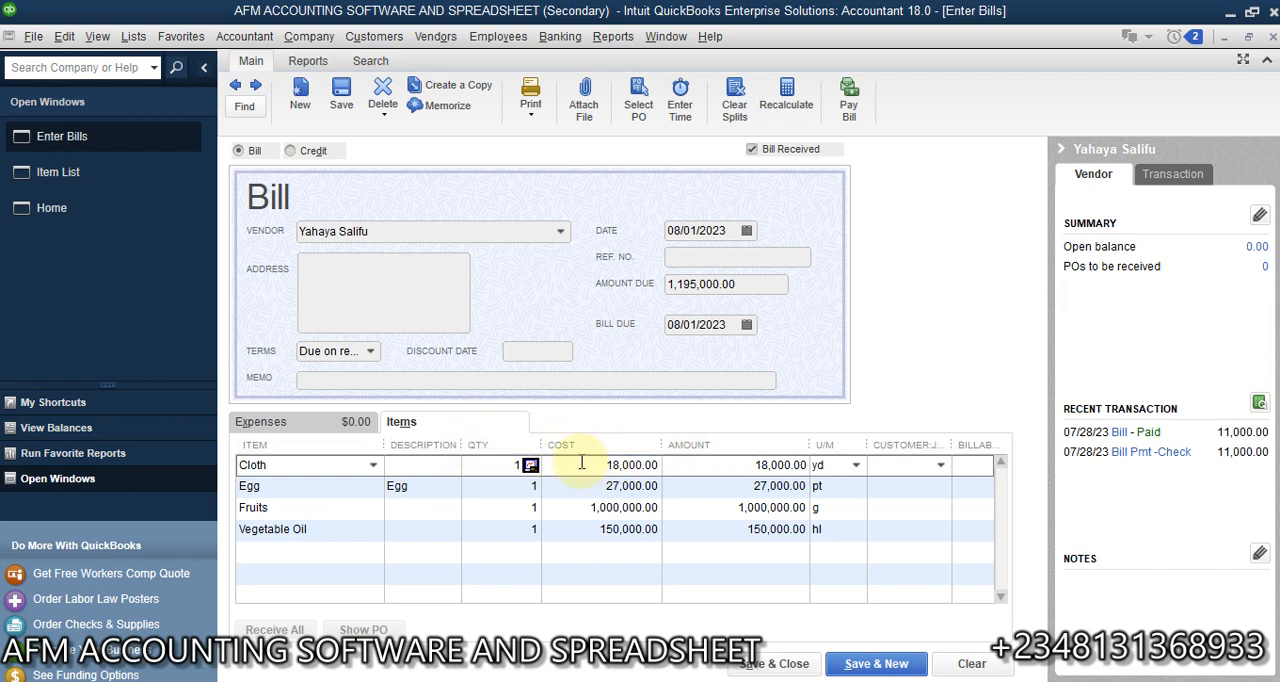
left_click(528, 465)
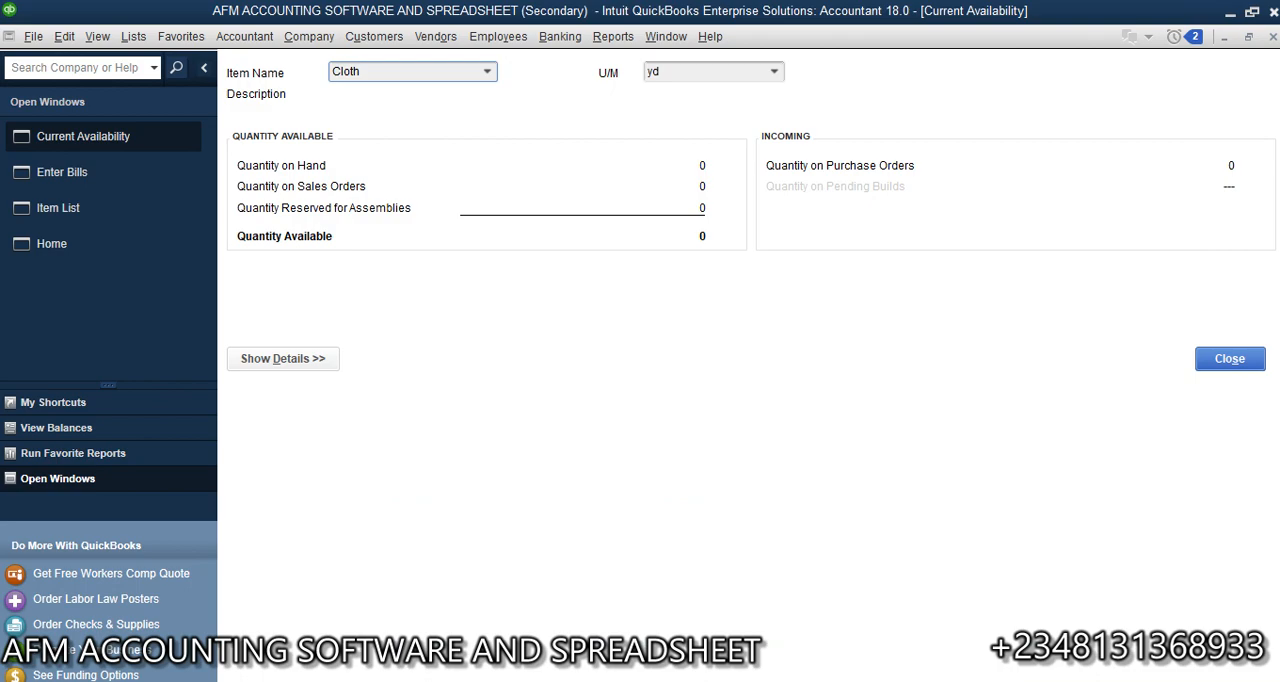
left_click(1273, 37)
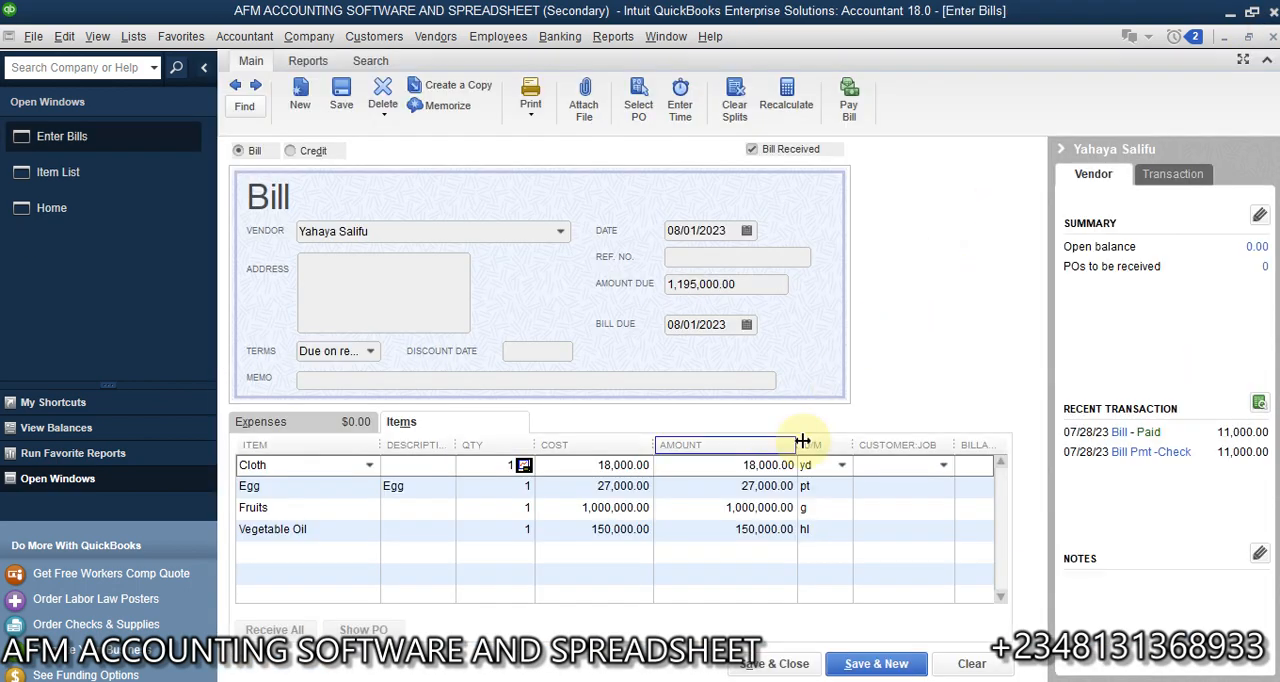
- Compare the unit of measure on the bill's Cloth line with the unit given for Cloth in the Item List
left_click(843, 467)
left_click(843, 468)
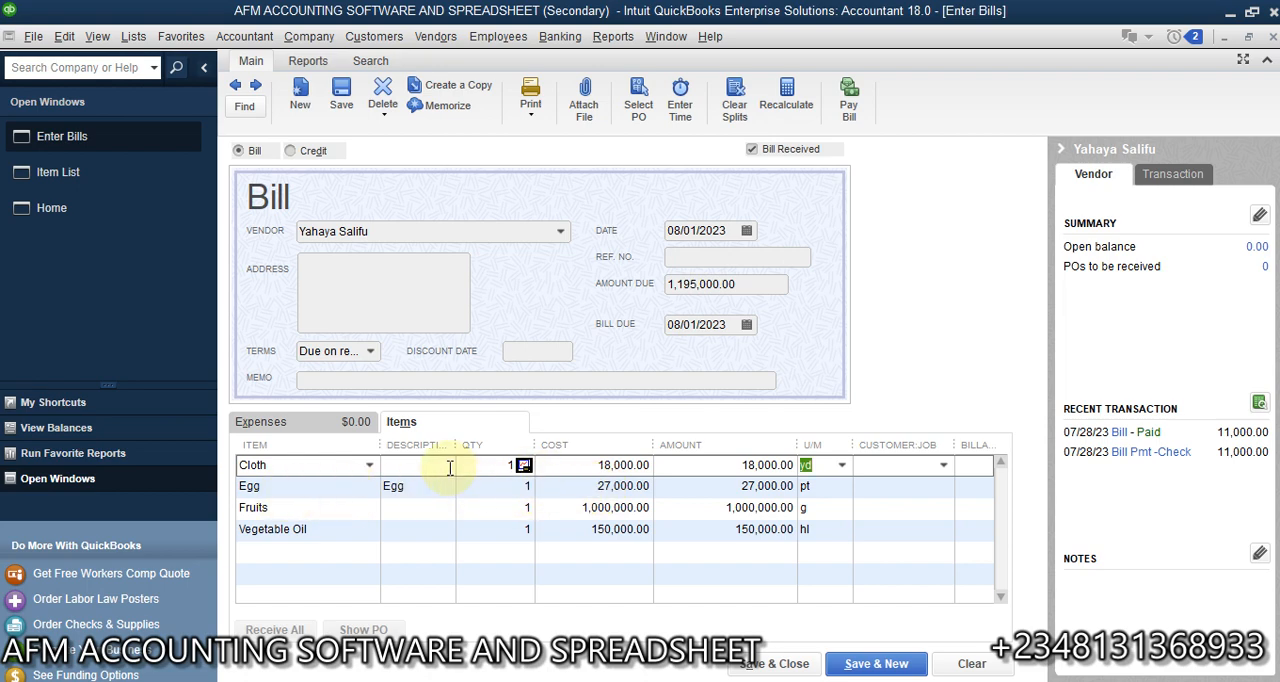
left_click(738, 464)
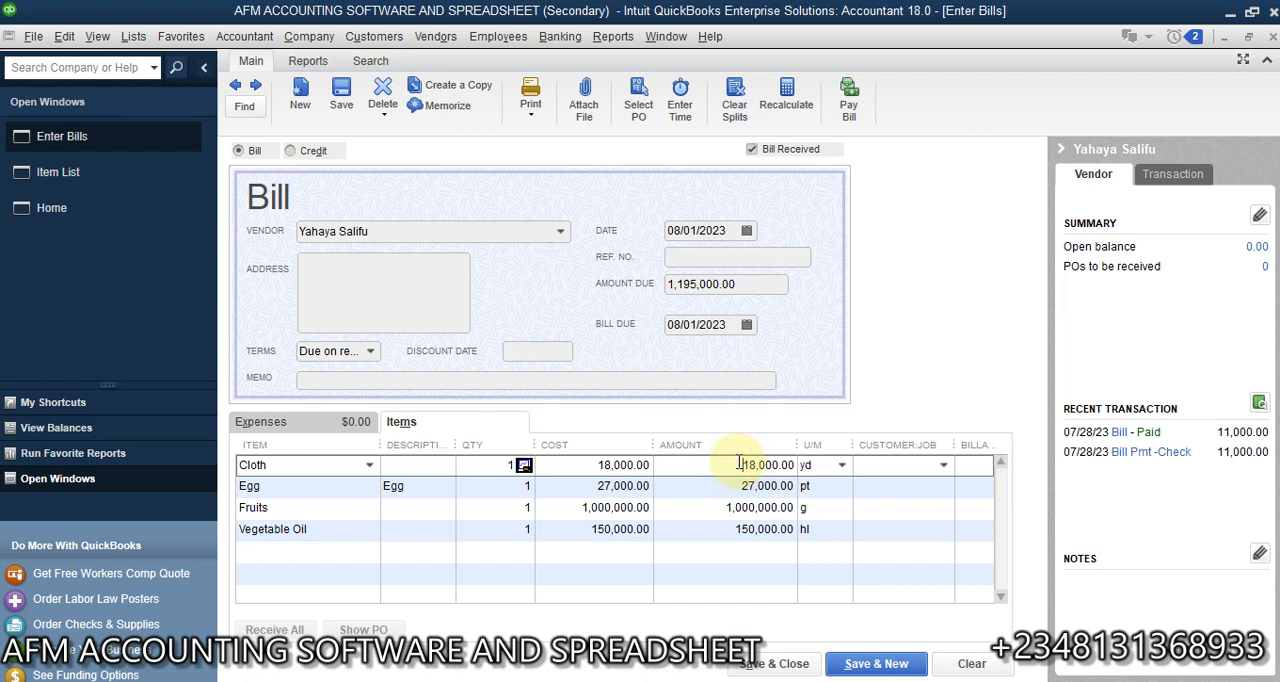
left_click(67, 172)
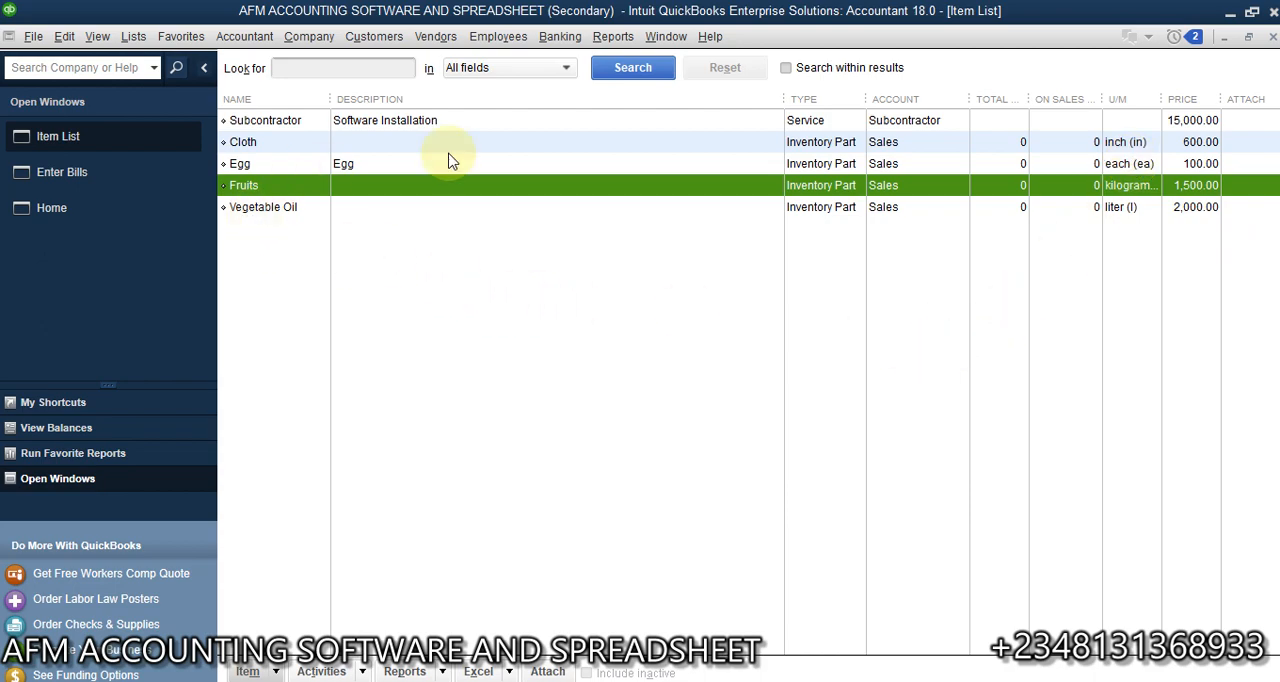
left_click(1150, 150)
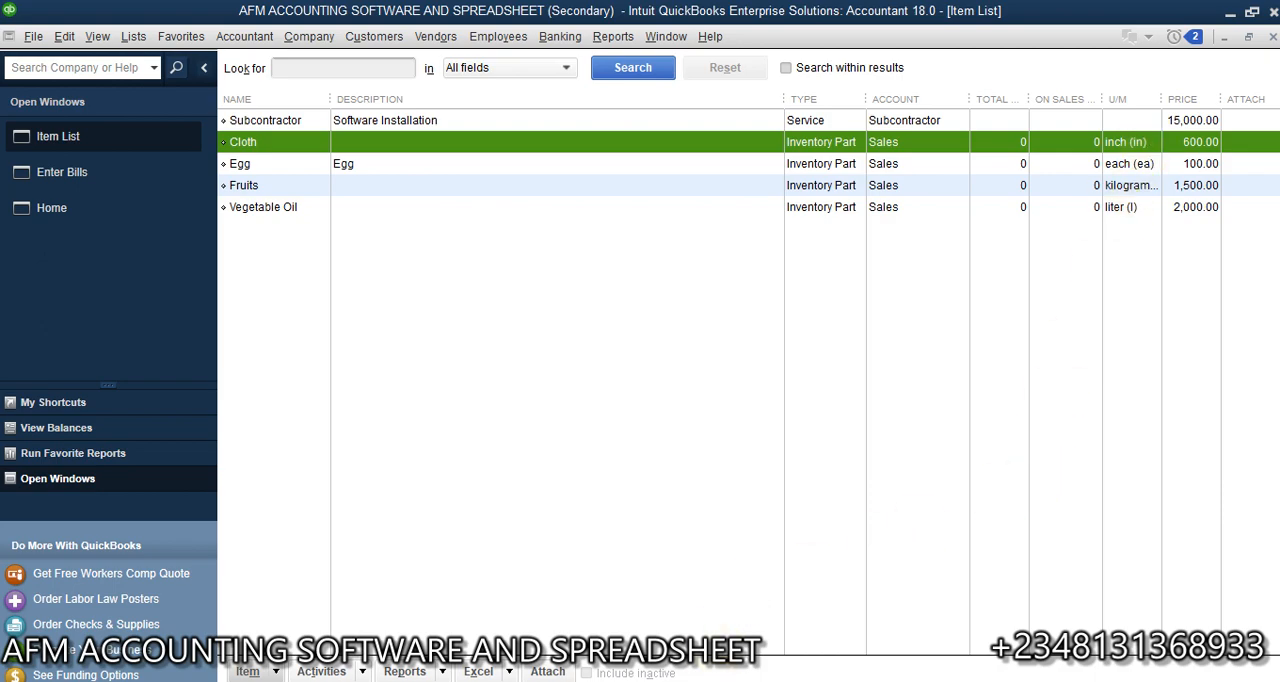
- Switch to Calculator, multiply 36 by 600 for Cloth's sales price per yard, and move the calculator off the item names
left_click(722, 678)
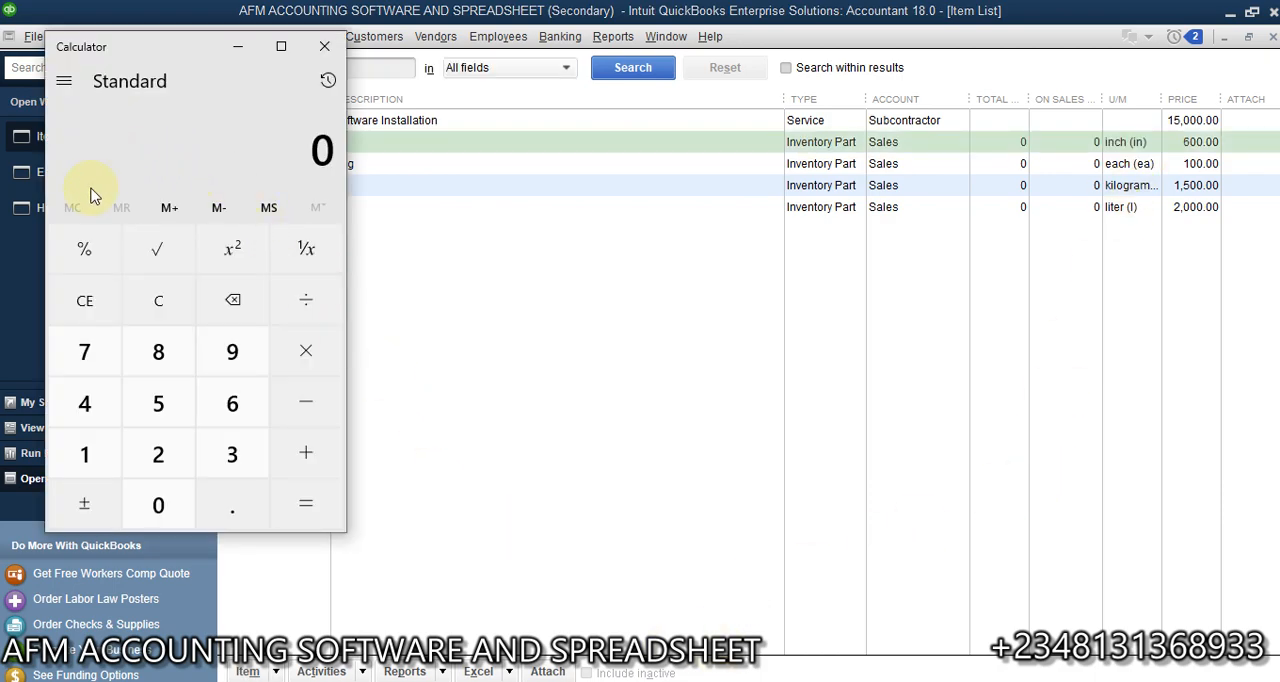
left_click(232, 455)
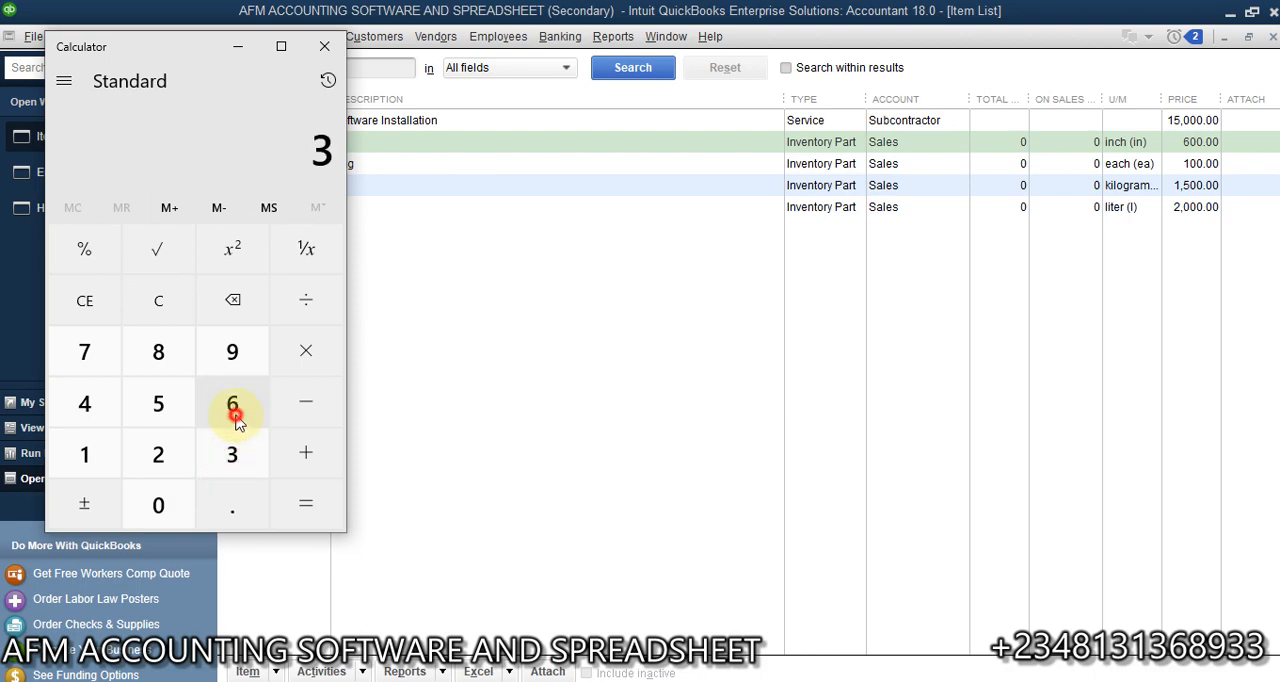
left_click(233, 407)
left_click(321, 351)
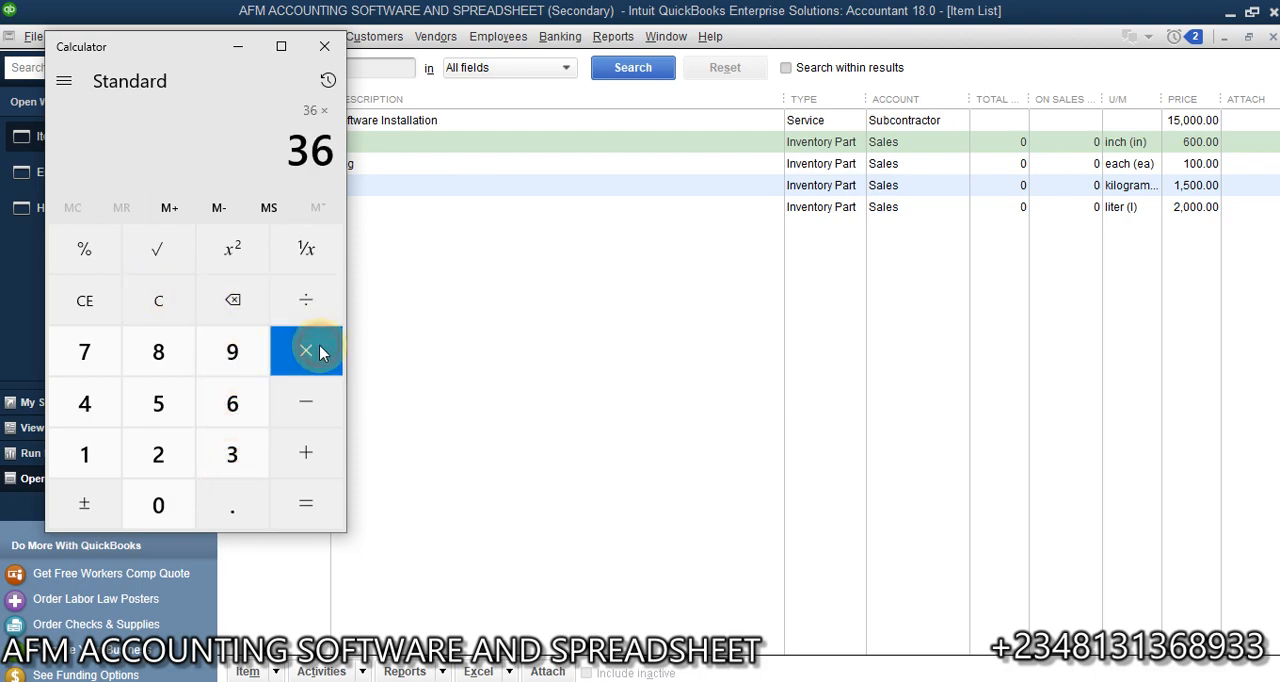
left_click(226, 398)
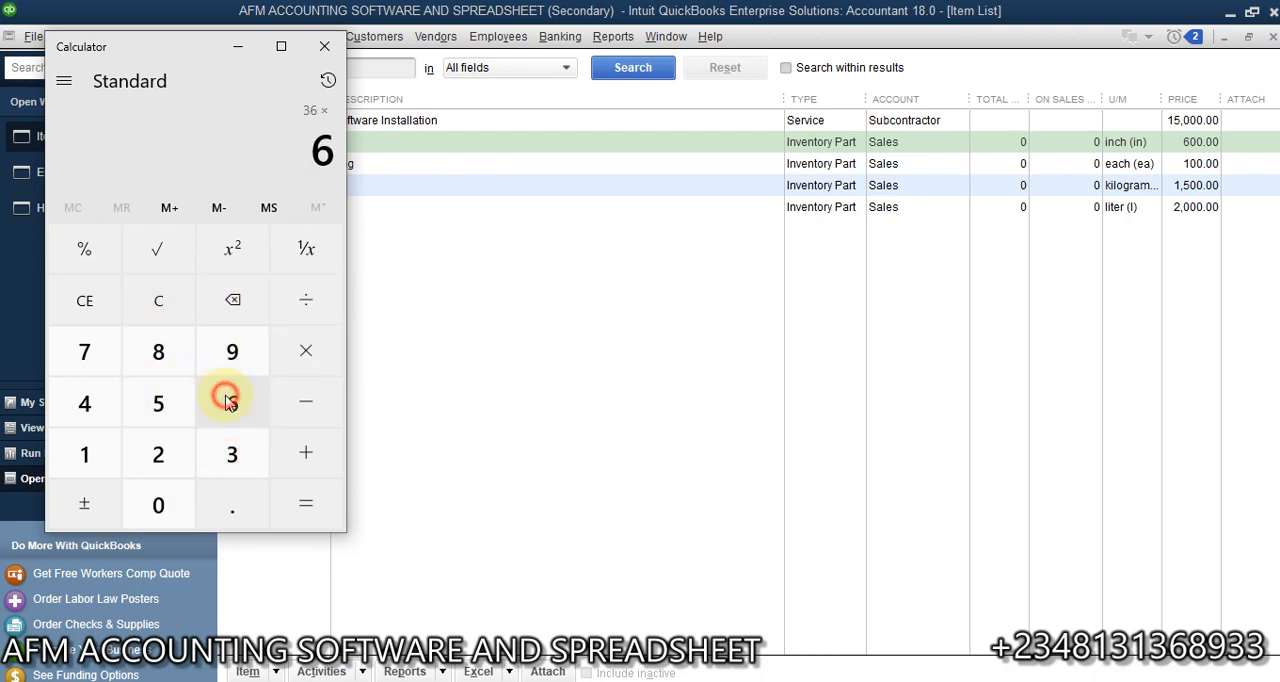
double_click(160, 508)
left_click(306, 502)
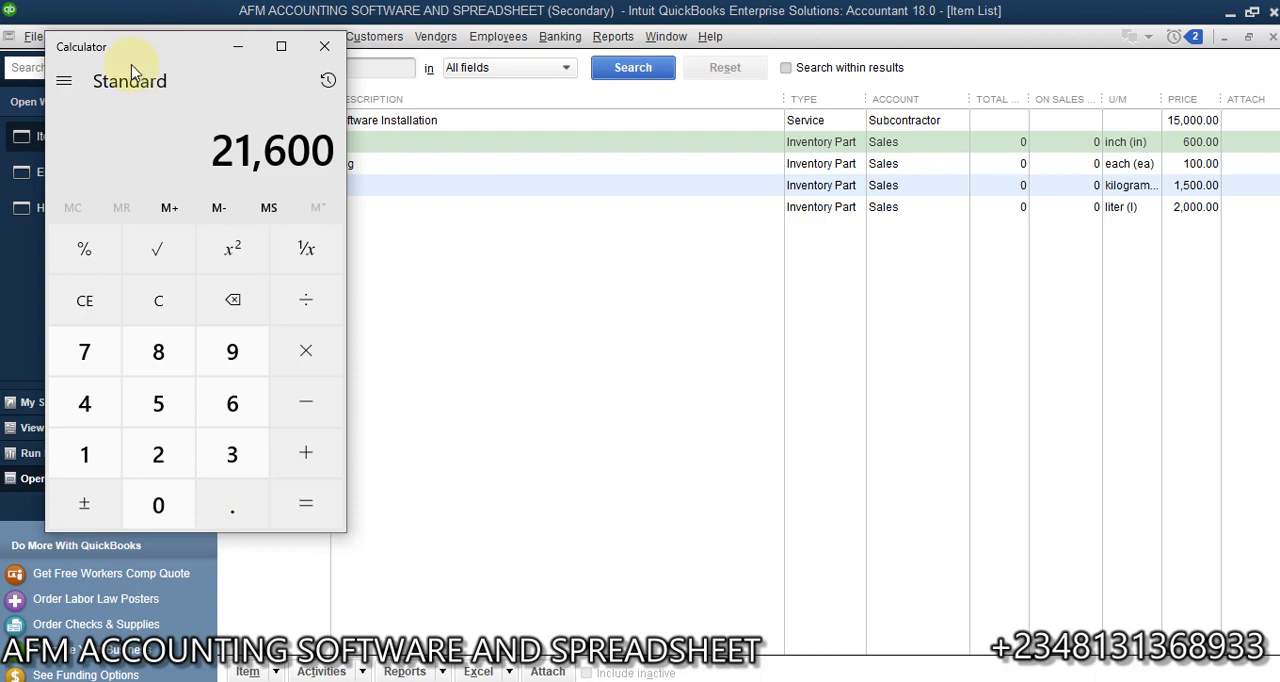
left_click_drag(131, 52, 473, 250)
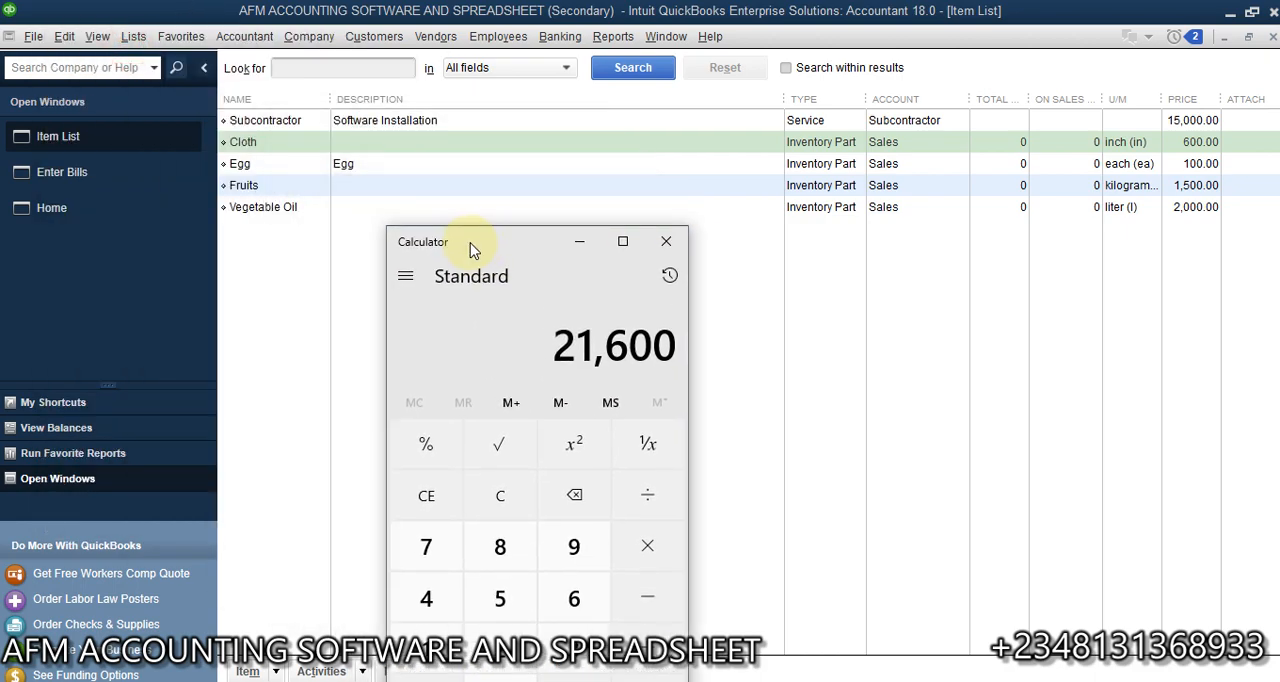
- Return to the open bill, convert the Cloth line from 1 yd to 36 in, and convert it back to 1 yd
left_click(123, 177)
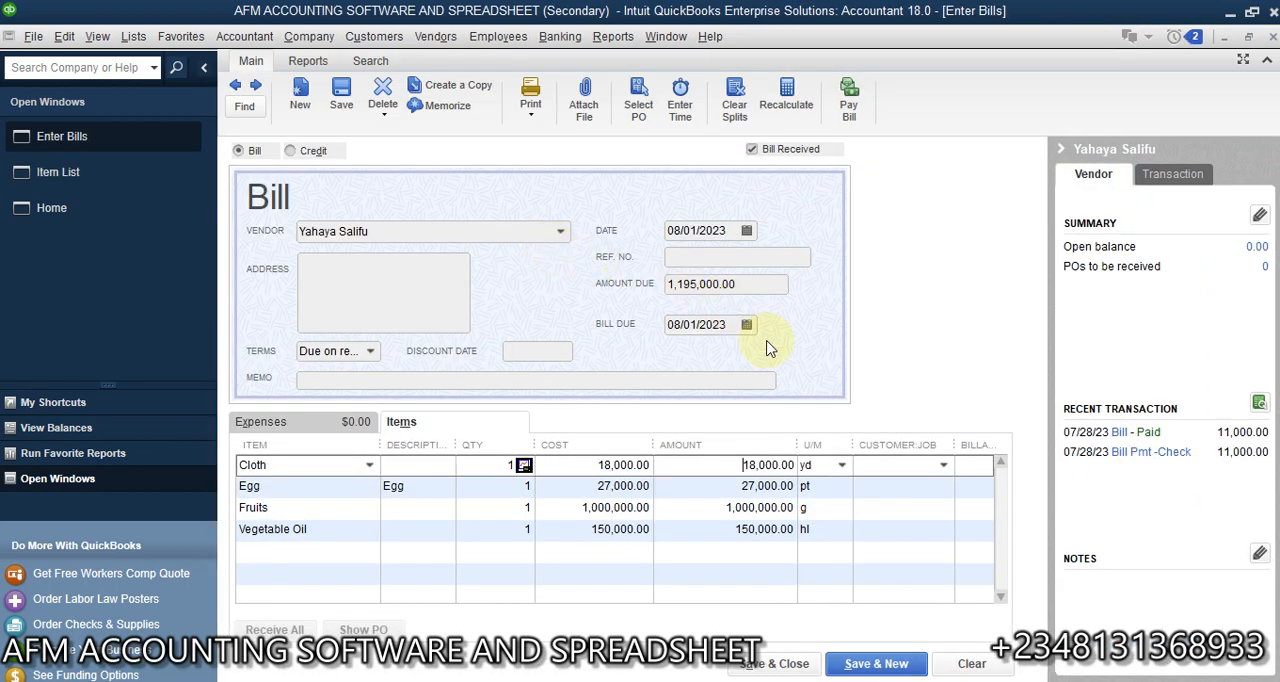
left_click(845, 468)
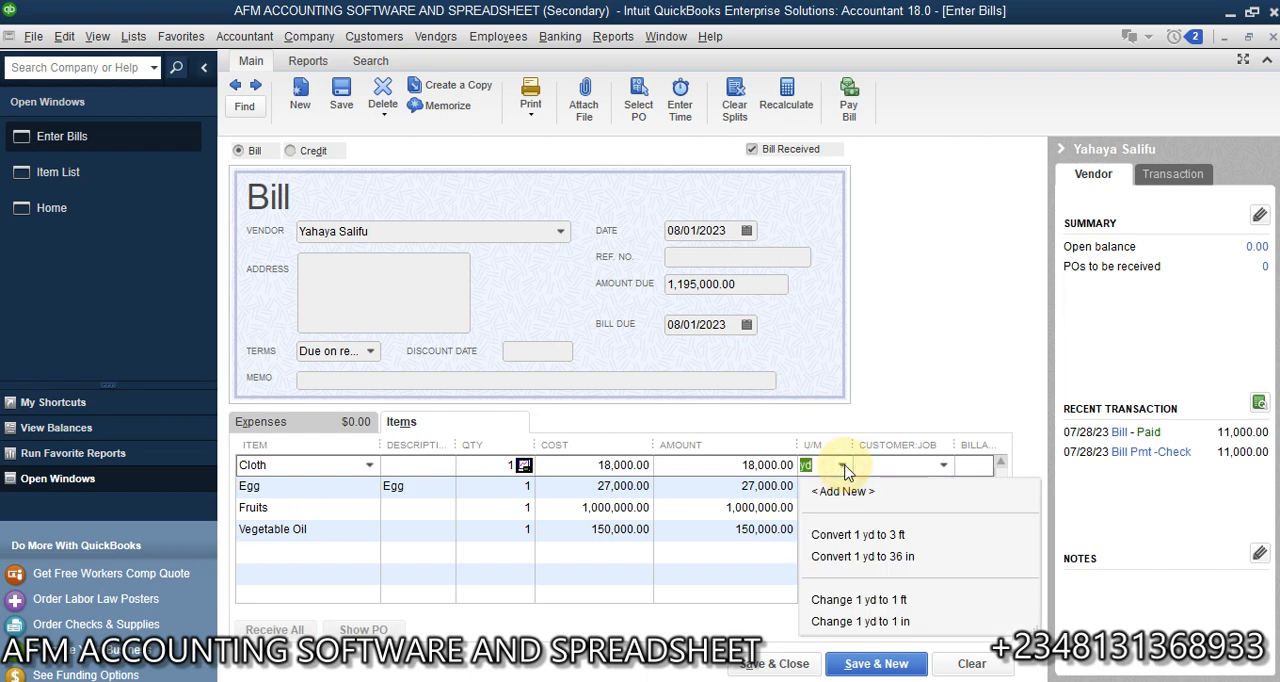
left_click(847, 563)
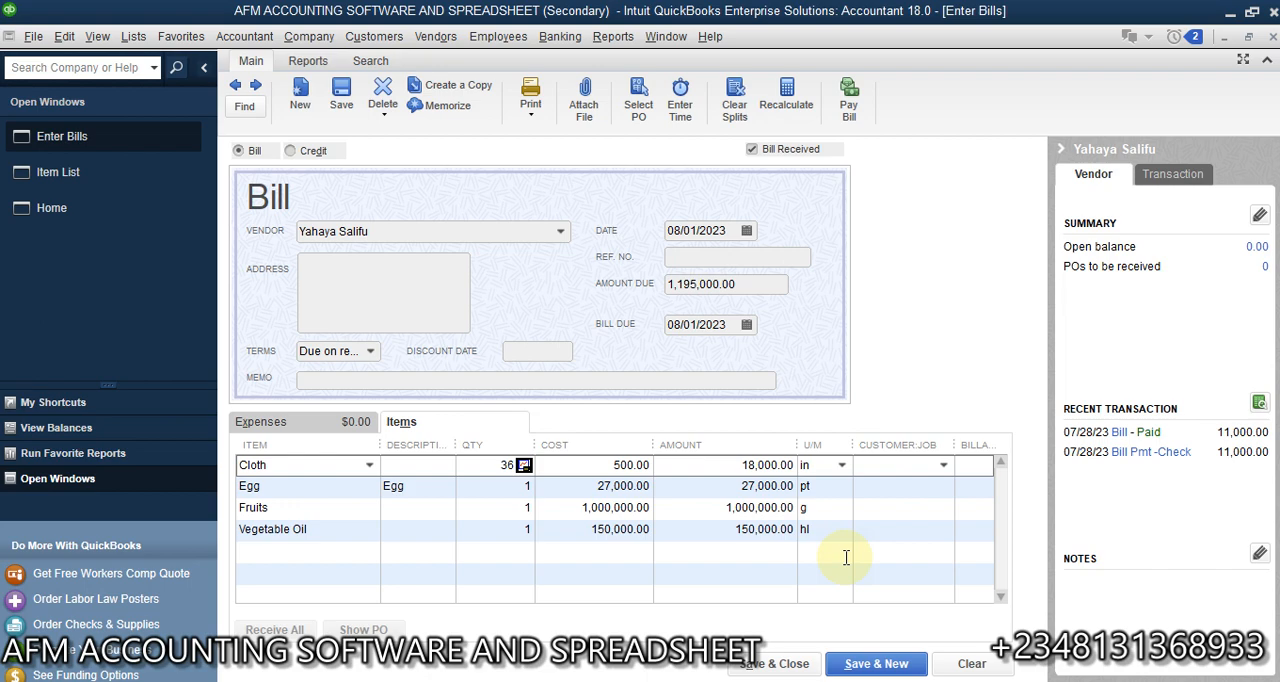
left_click(842, 465)
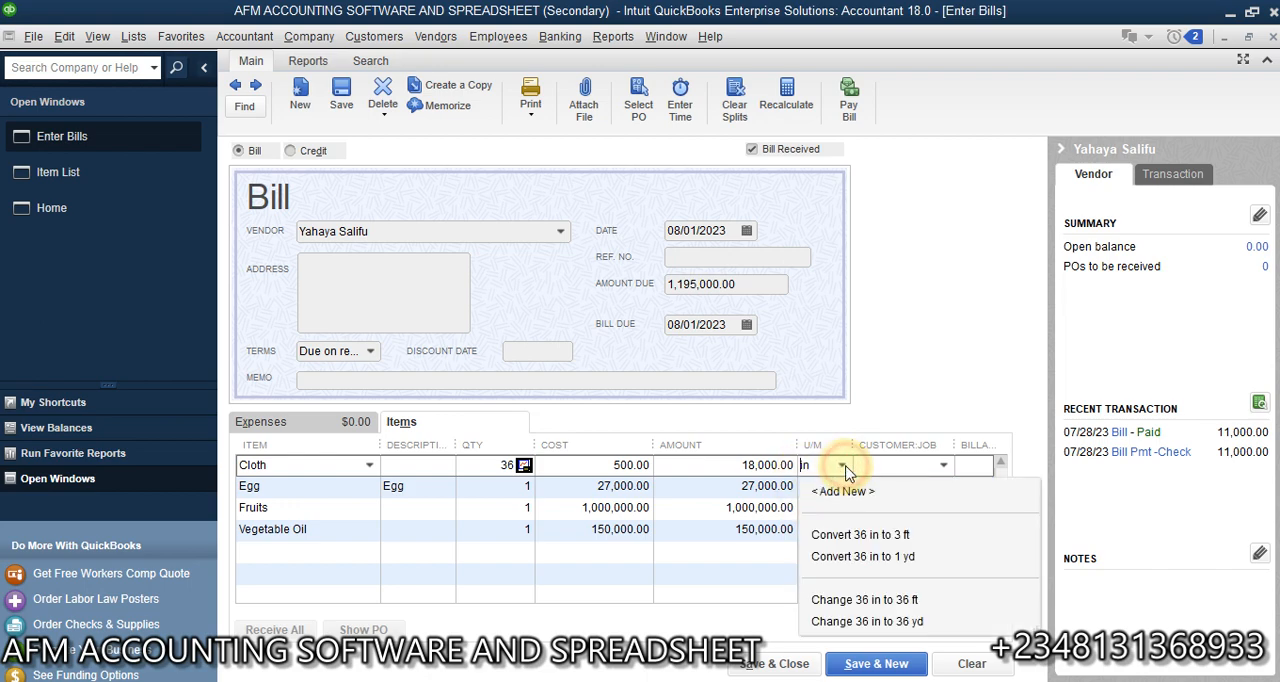
left_click(834, 556)
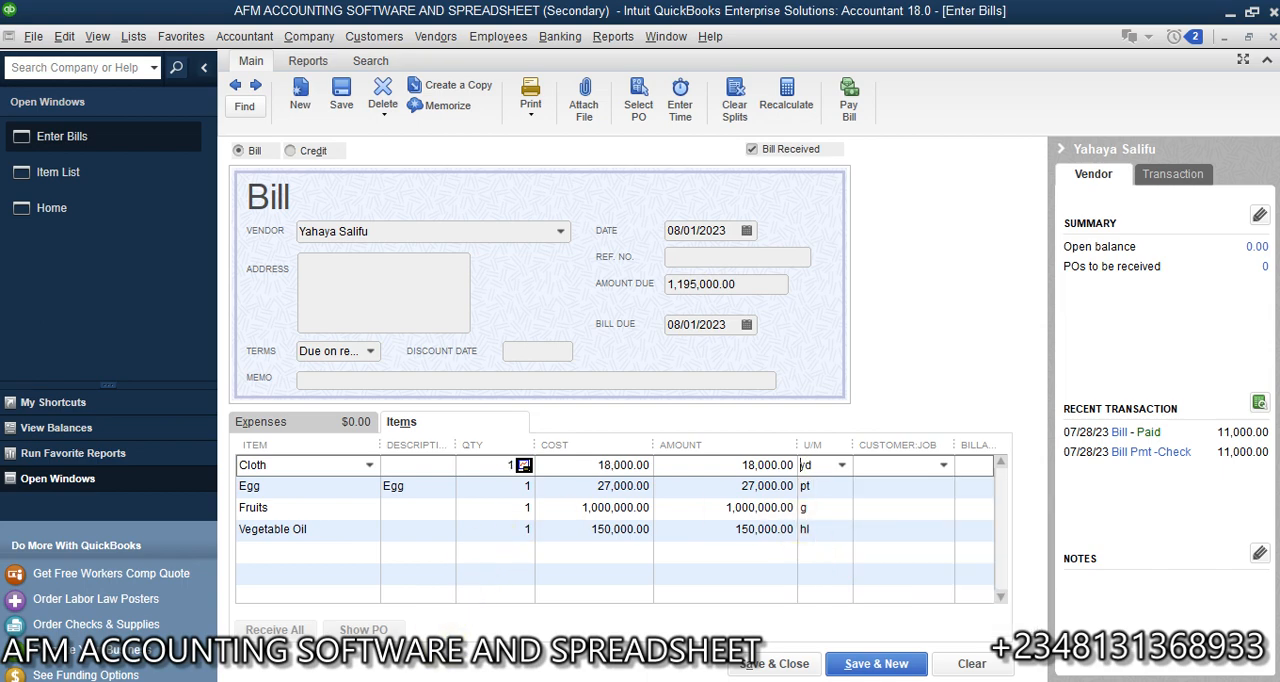
- Open the Cloth item from the Item List and multiply its 500 cost per inch by 36 in Calculator
left_click(97, 168)
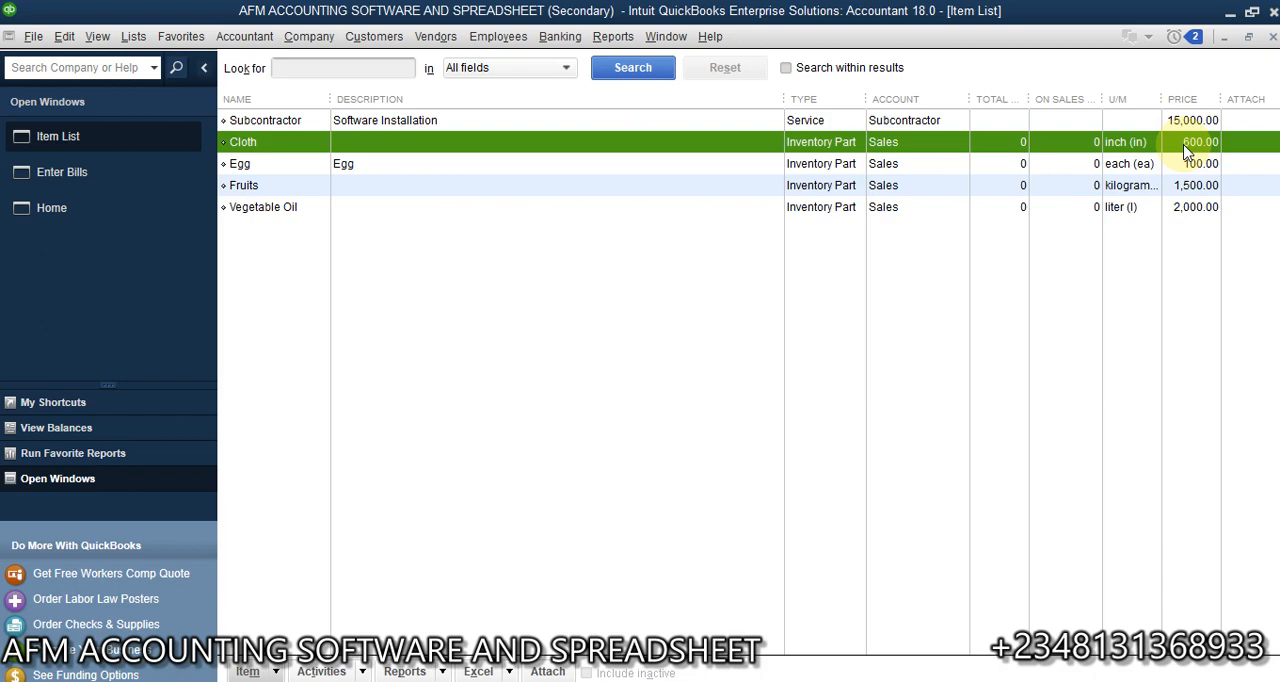
double_click(1185, 143)
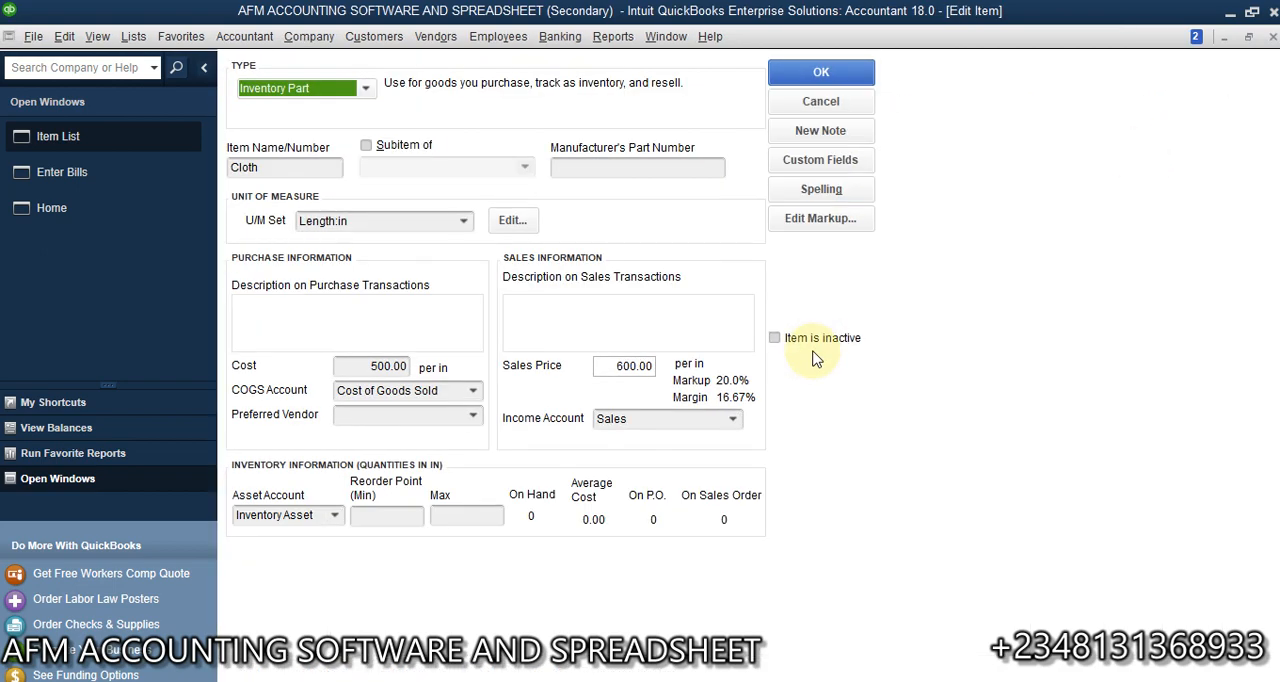
left_click(705, 679)
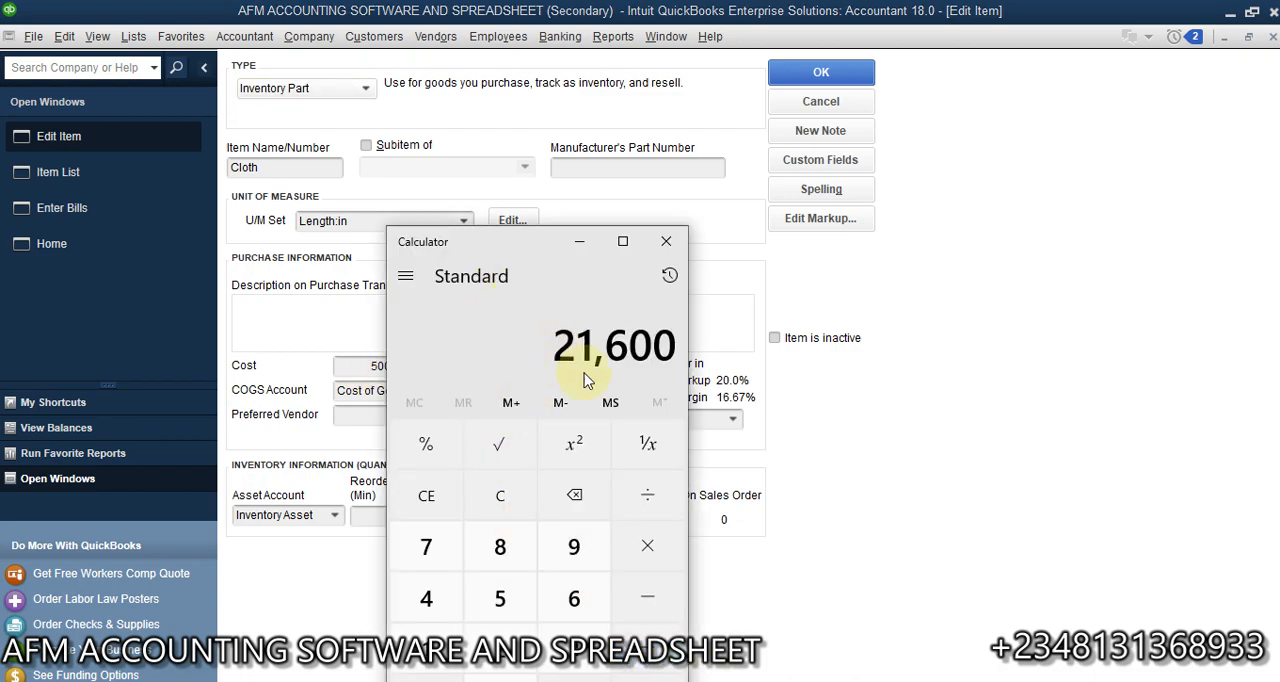
left_click(499, 506)
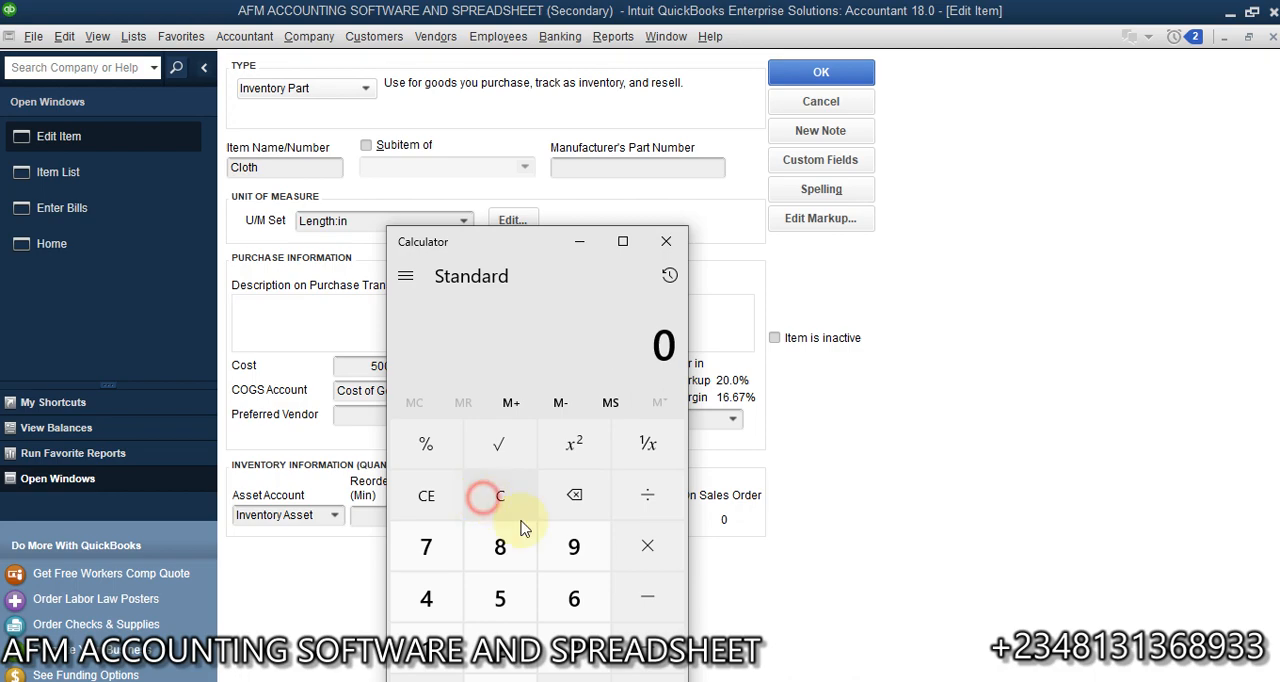
left_click(505, 585)
type("00")
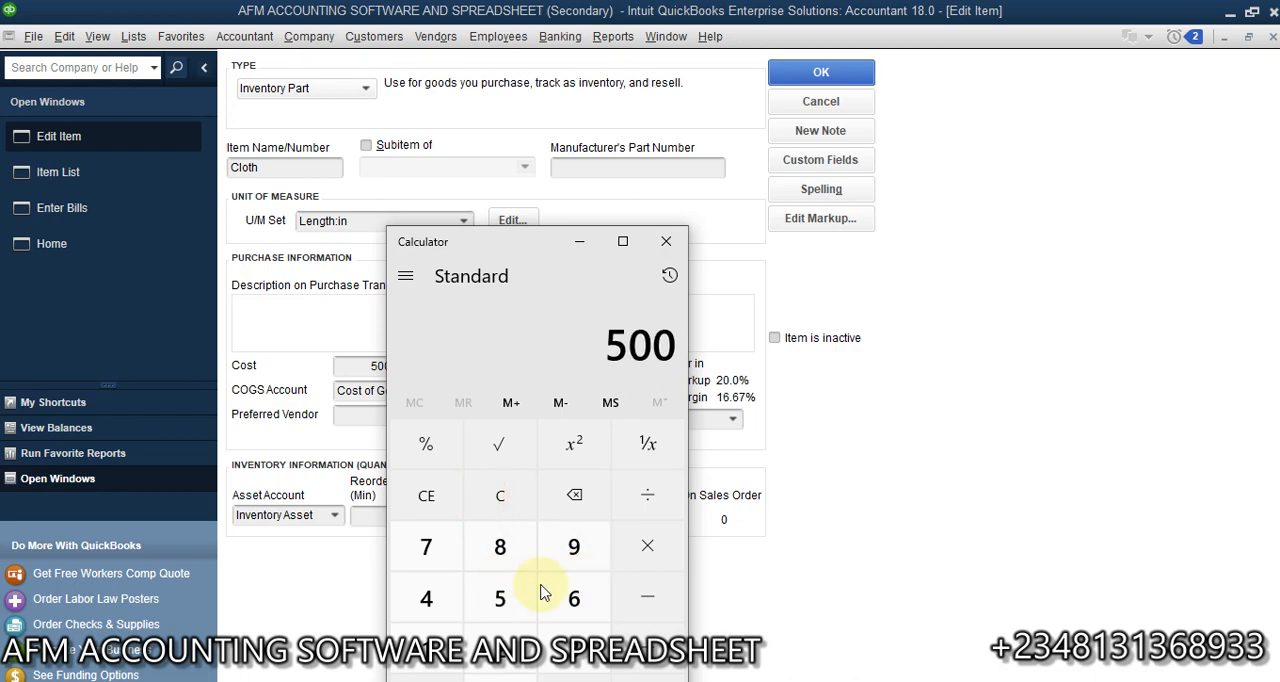
left_click(648, 546)
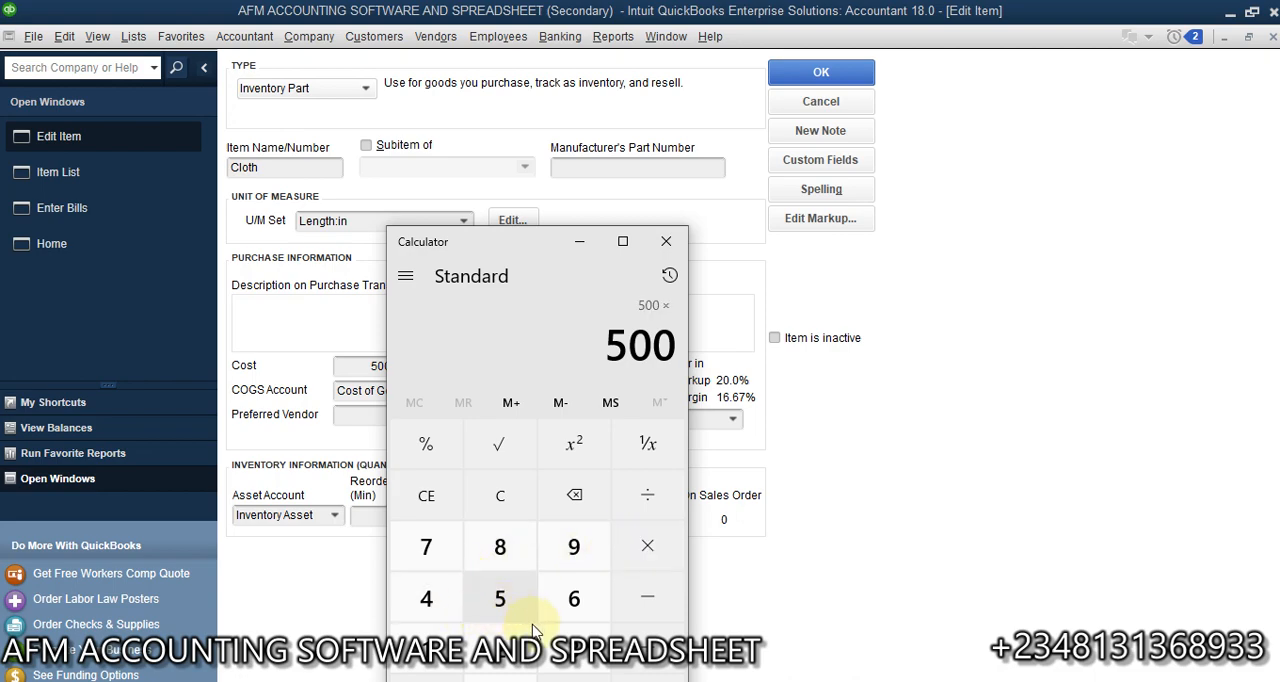
left_click(560, 648)
left_click(573, 598)
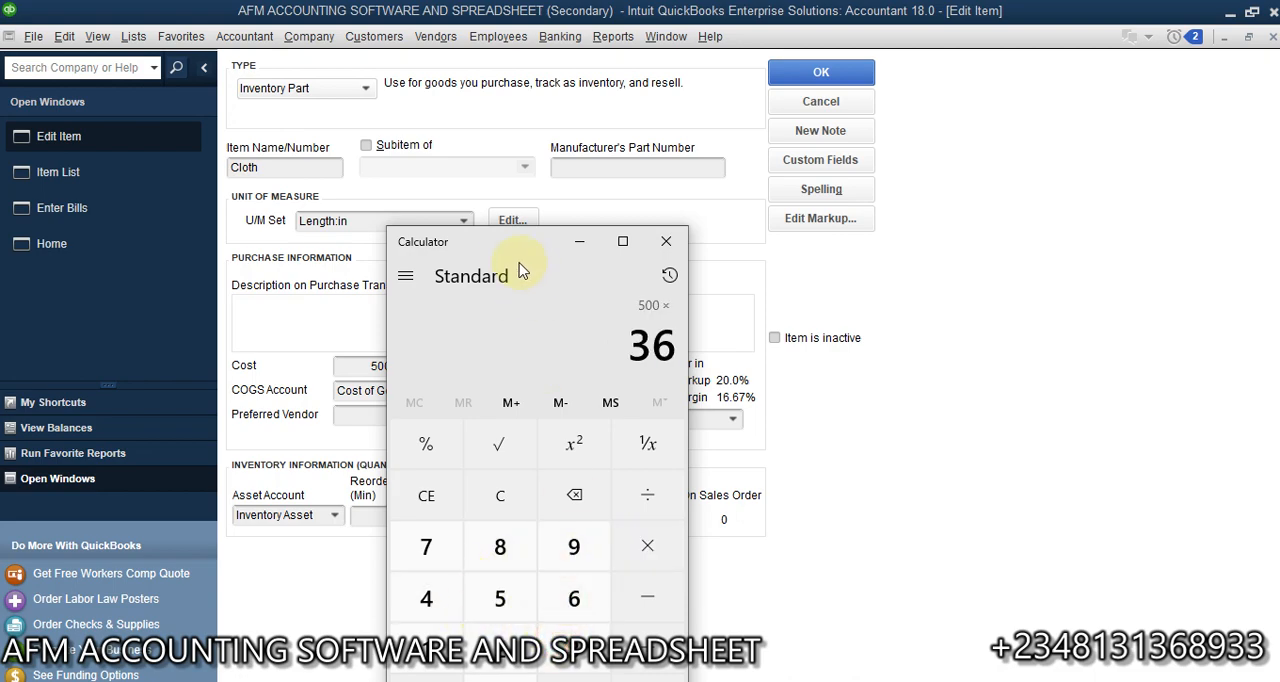
left_click_drag(491, 236, 416, 151)
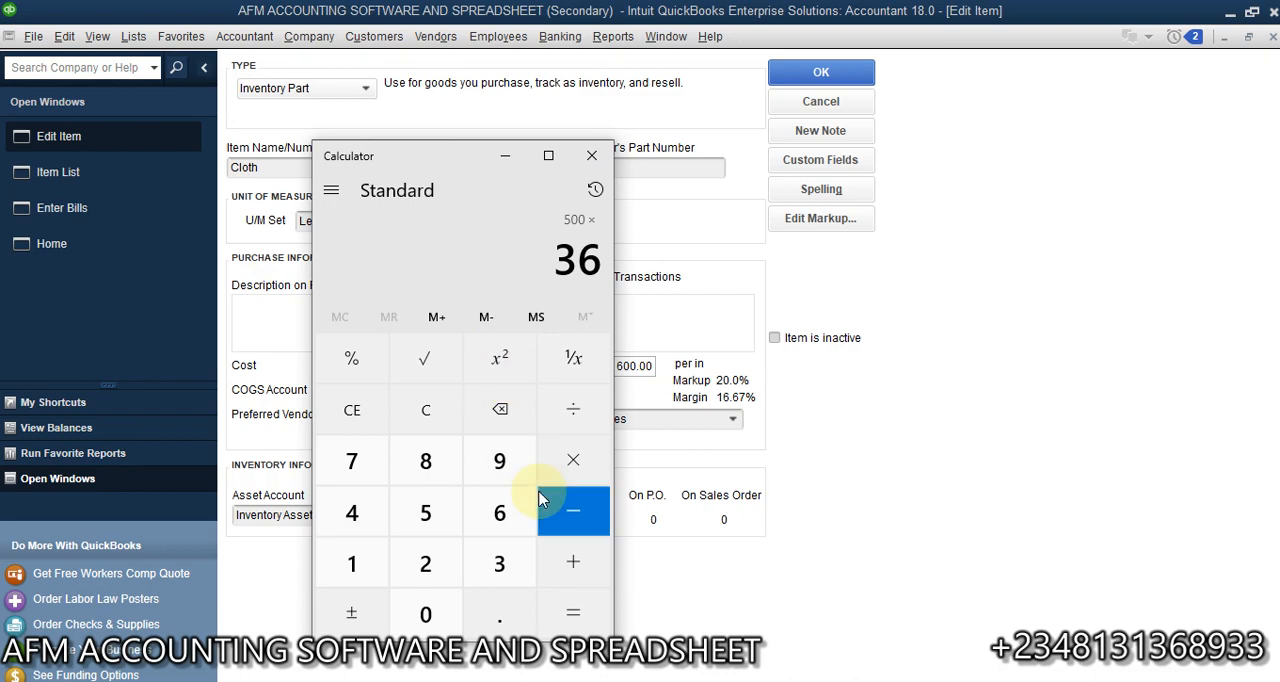
left_click(572, 610)
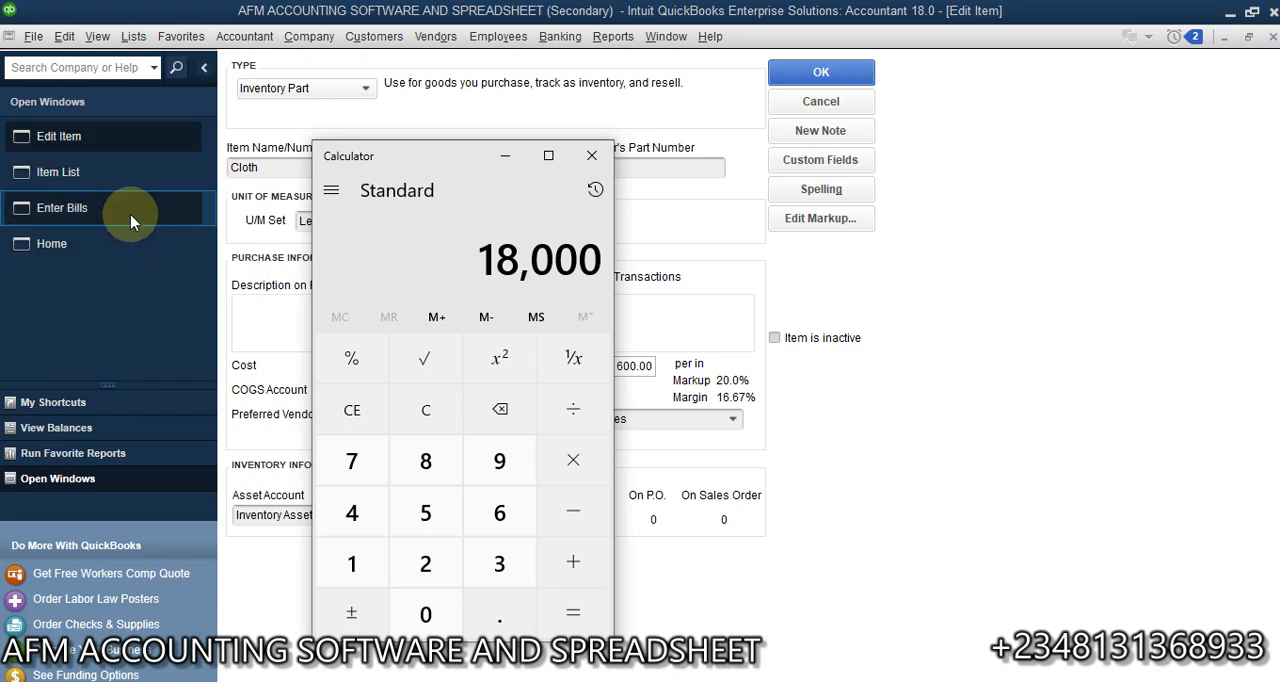
- Return to the bill and compare the Egg line's cost and unit with Egg's entry in the Item List
left_click(62, 208)
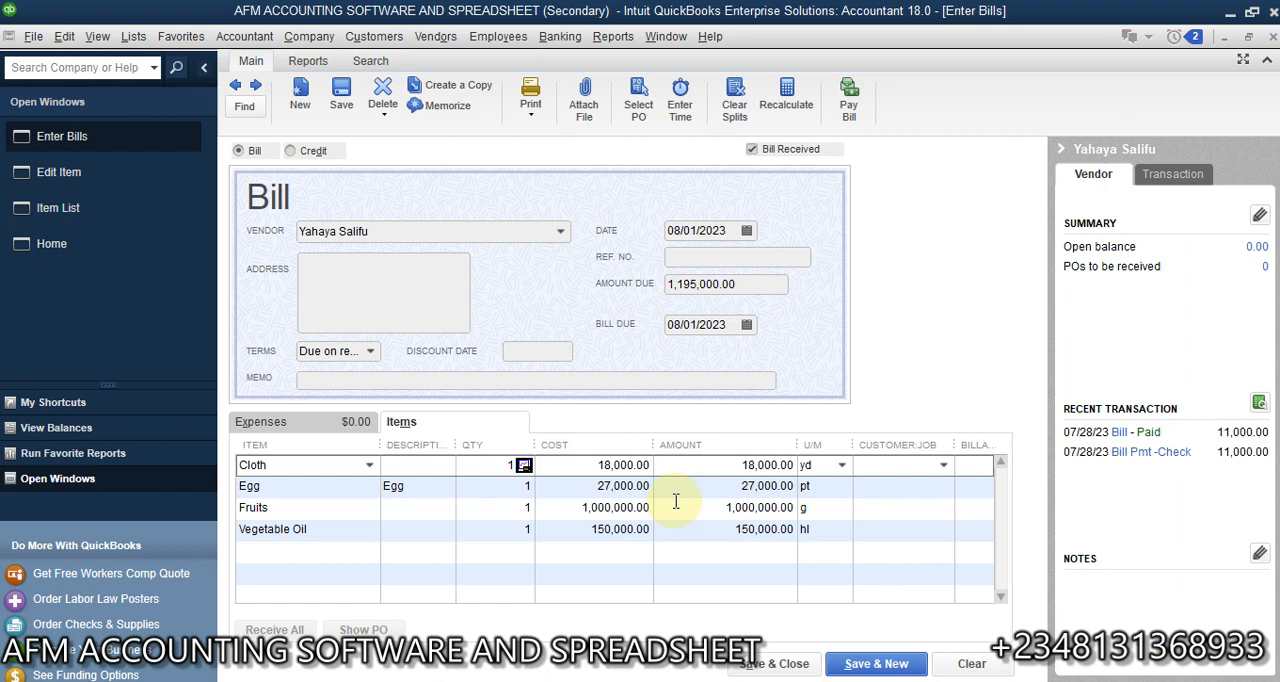
left_click(592, 486)
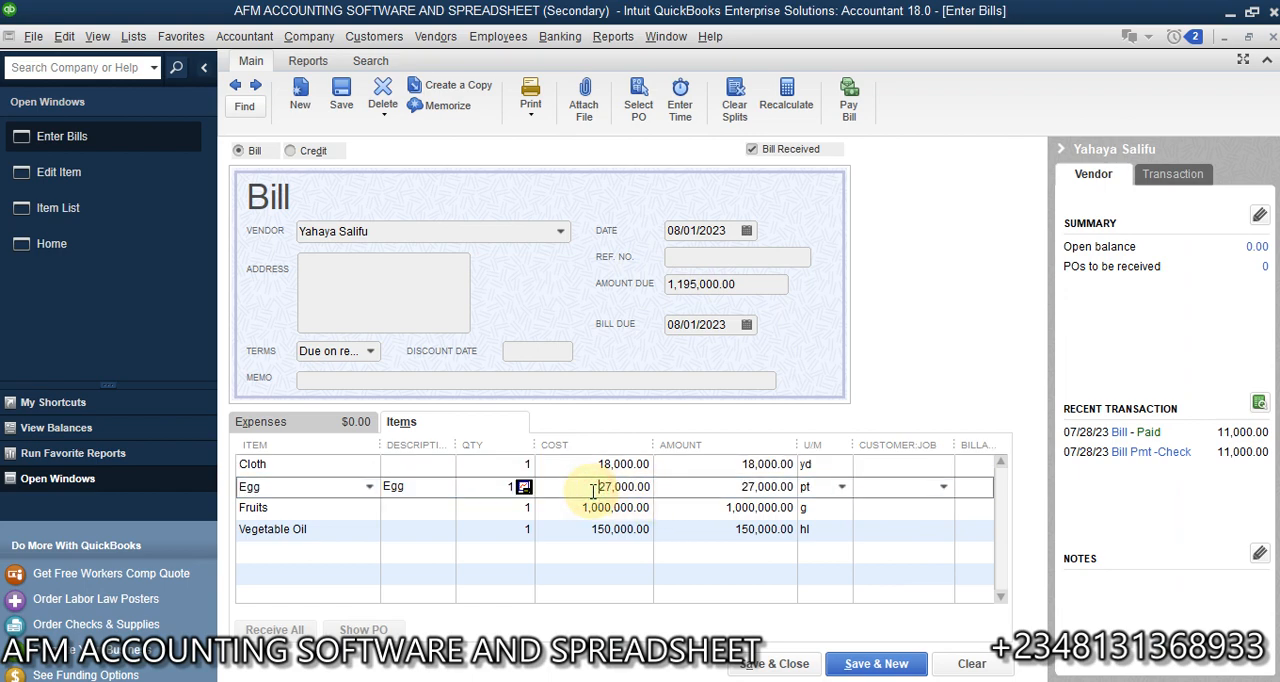
left_click(126, 207)
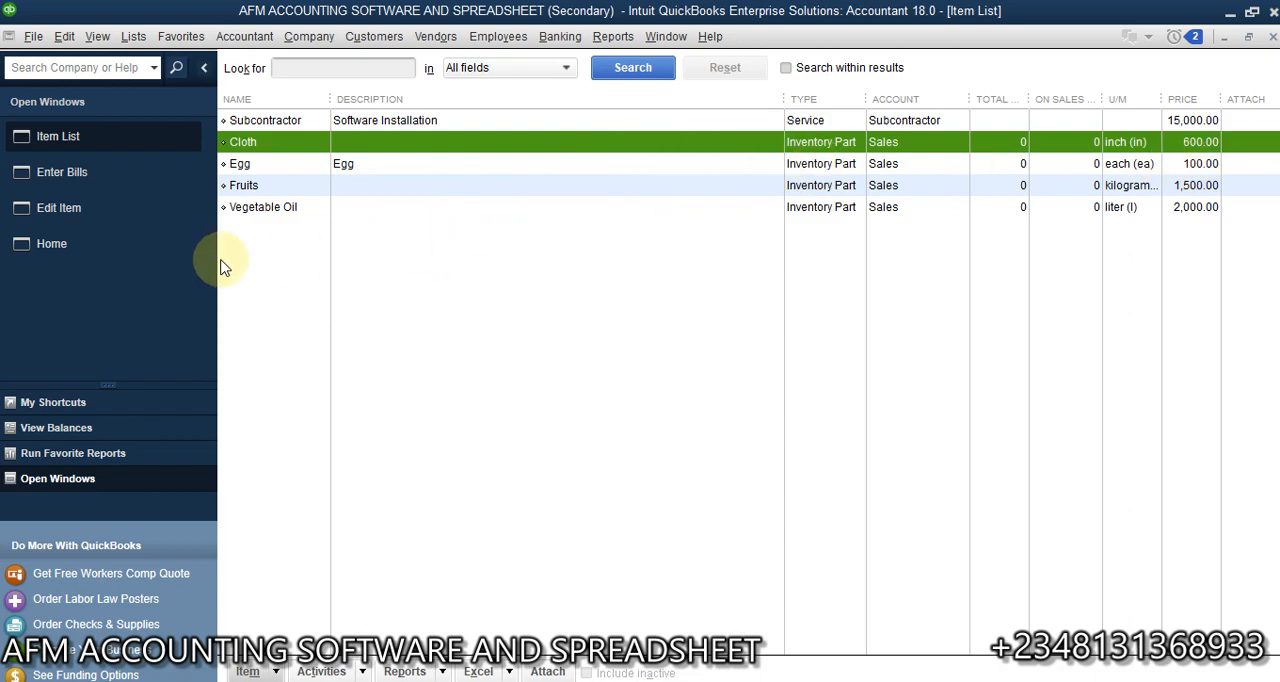
left_click(92, 174)
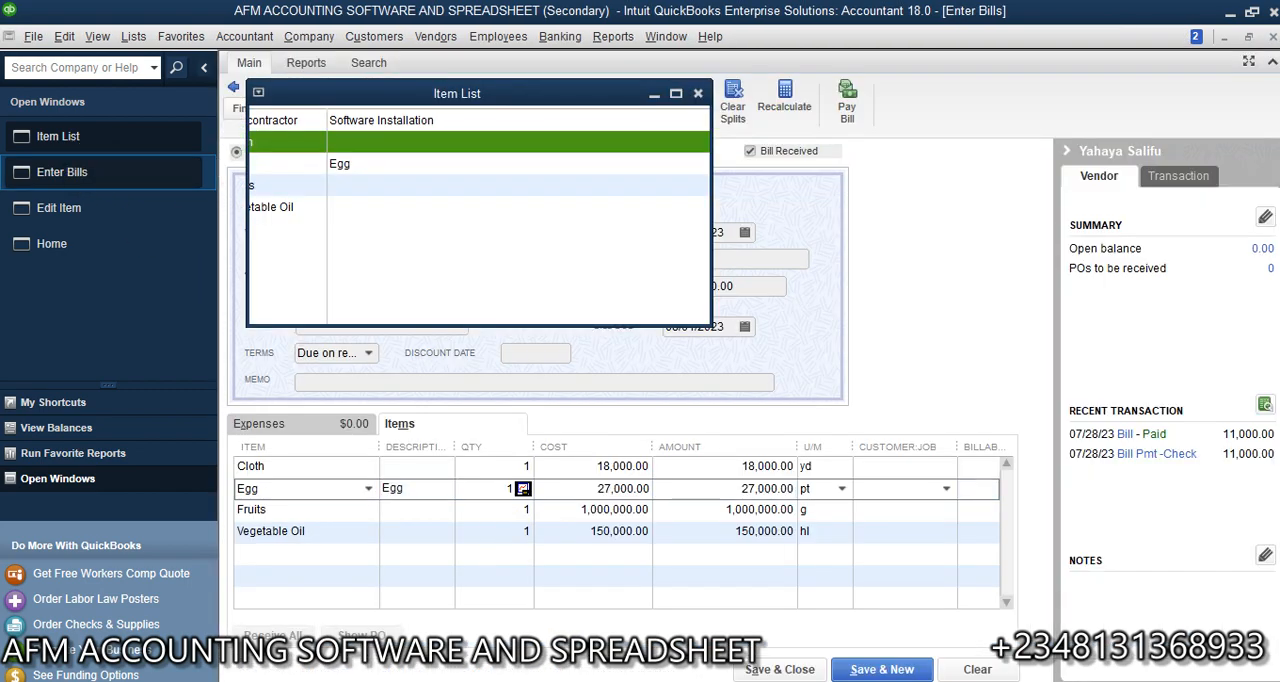
- Switch to Calculator, multiply 90 by 300 to check the Egg line's cost, and minimize the calculator
key("alt+Tab")
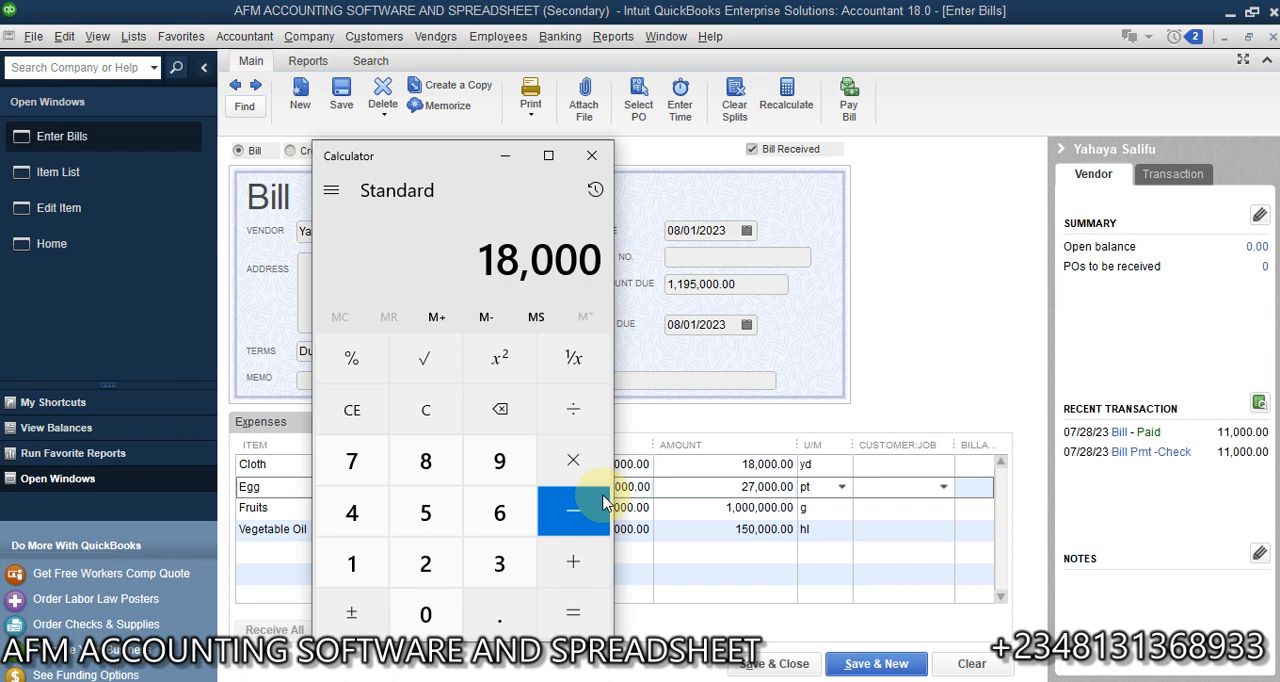
left_click(424, 413)
left_click(493, 468)
left_click(427, 614)
left_click(562, 463)
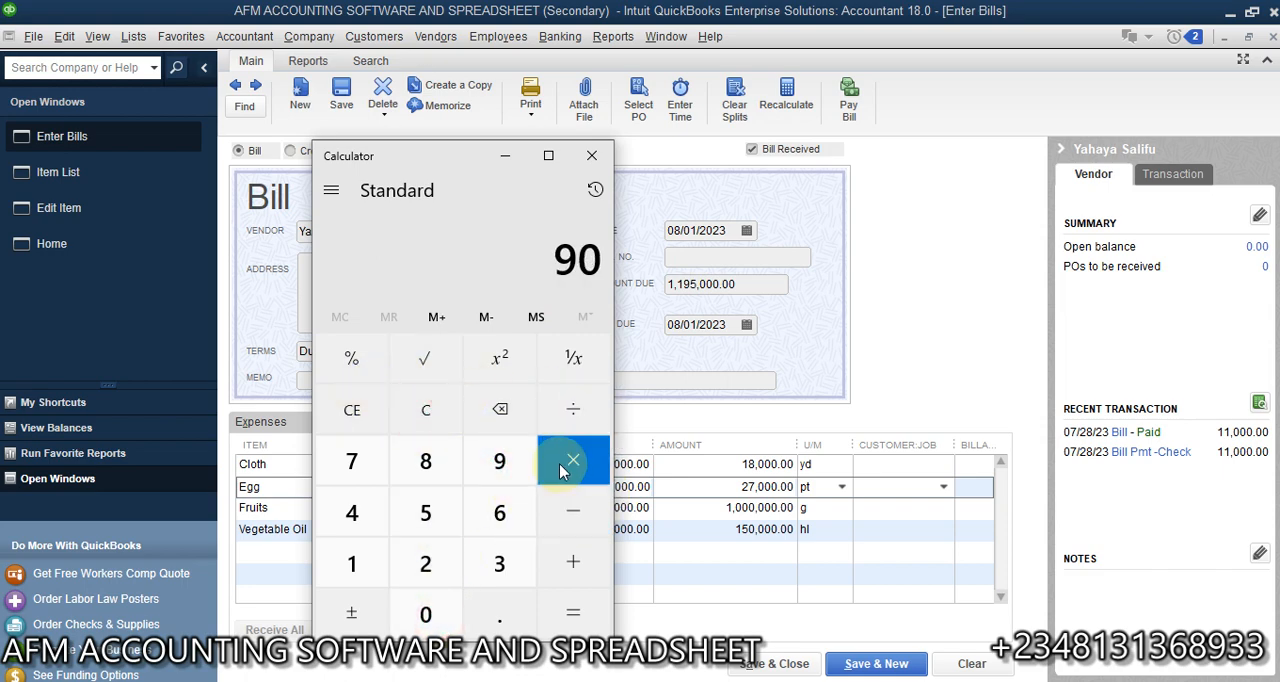
left_click_drag(405, 152, 417, 127)
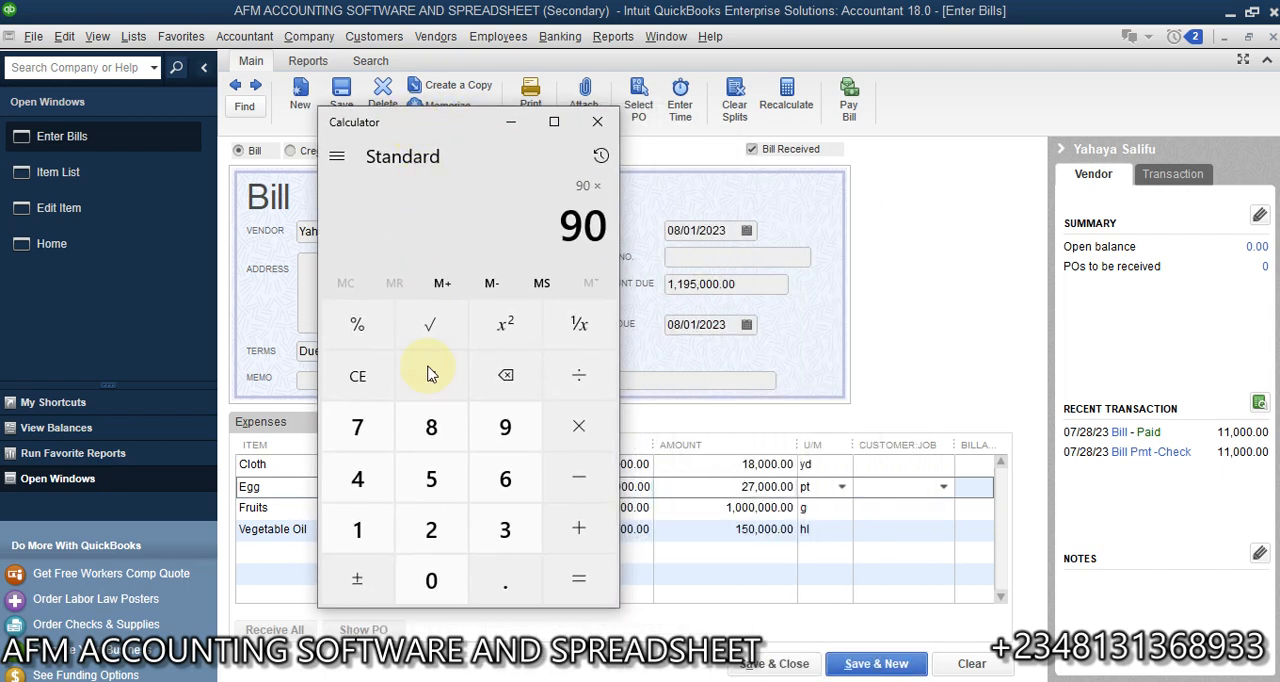
left_click(504, 537)
double_click(433, 581)
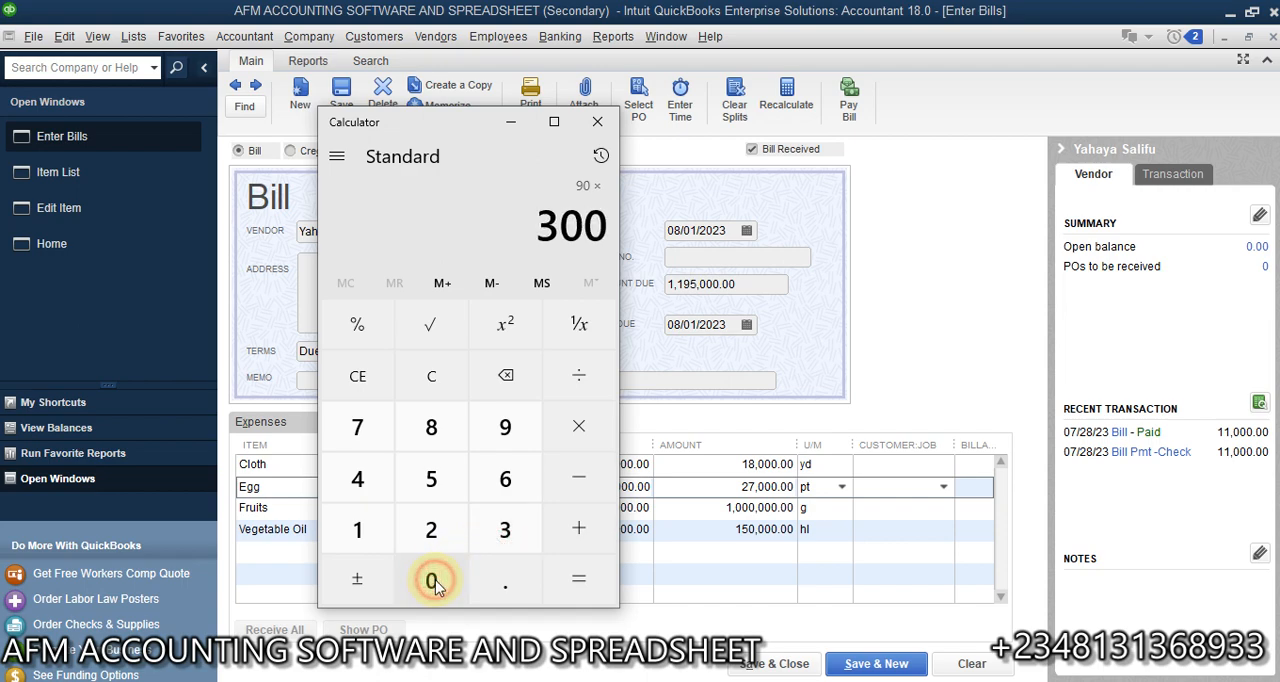
left_click(582, 579)
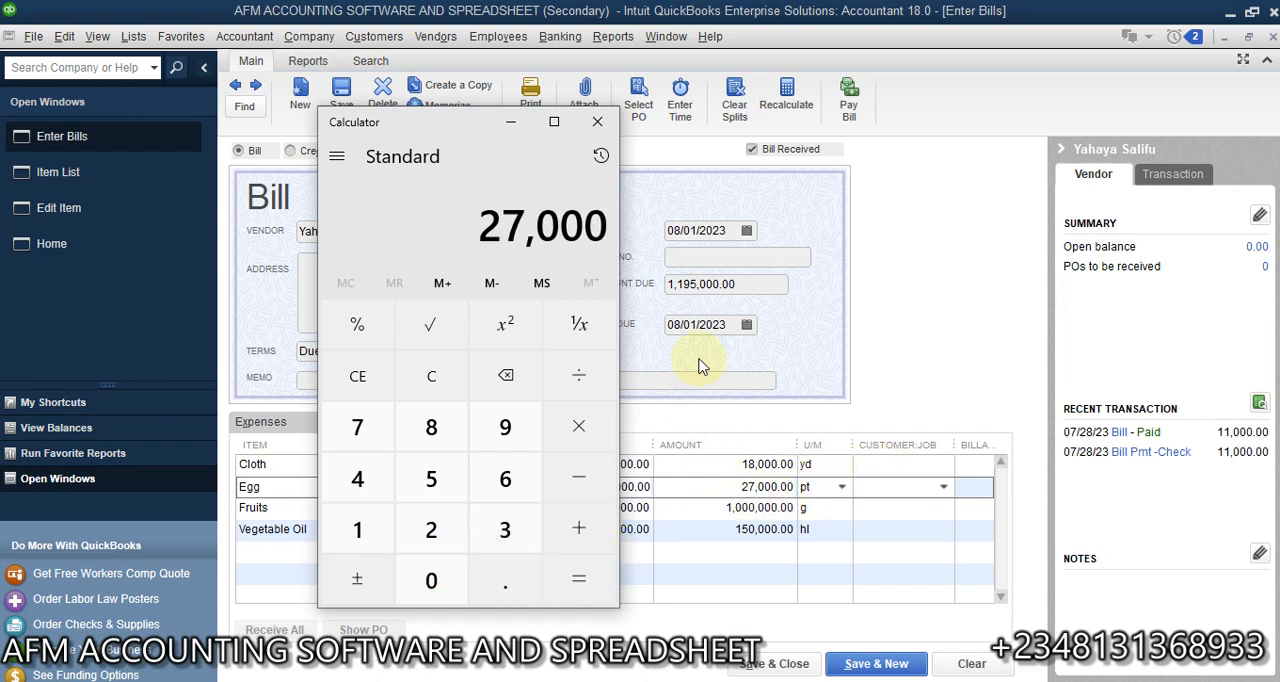
left_click(507, 128)
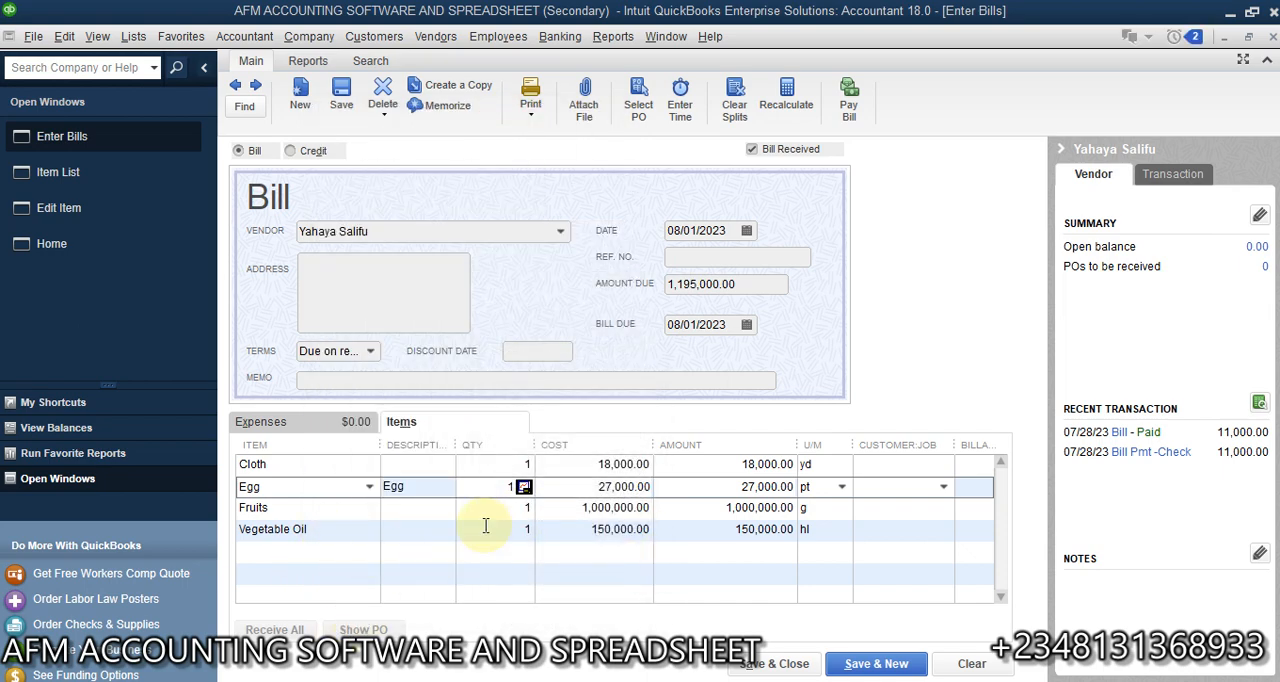
- Set the Cloth line's quantity on the bill to 5 with inches as its unit of measure
left_click(496, 468)
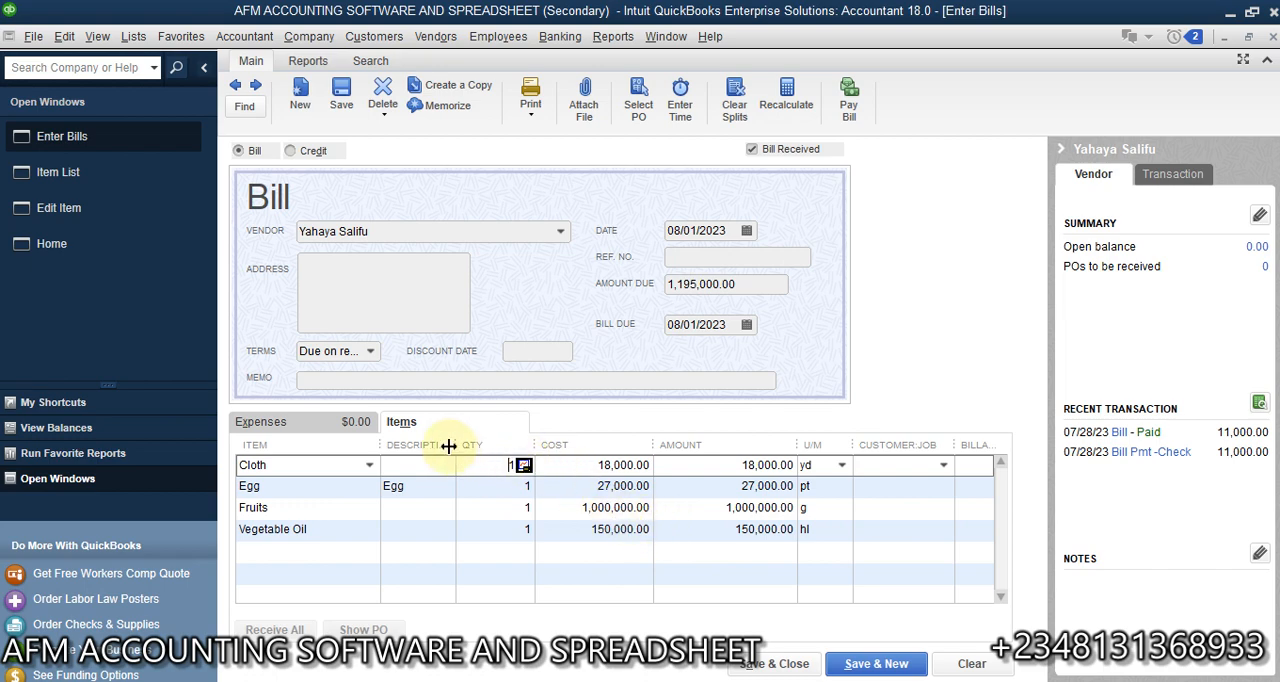
type("1")
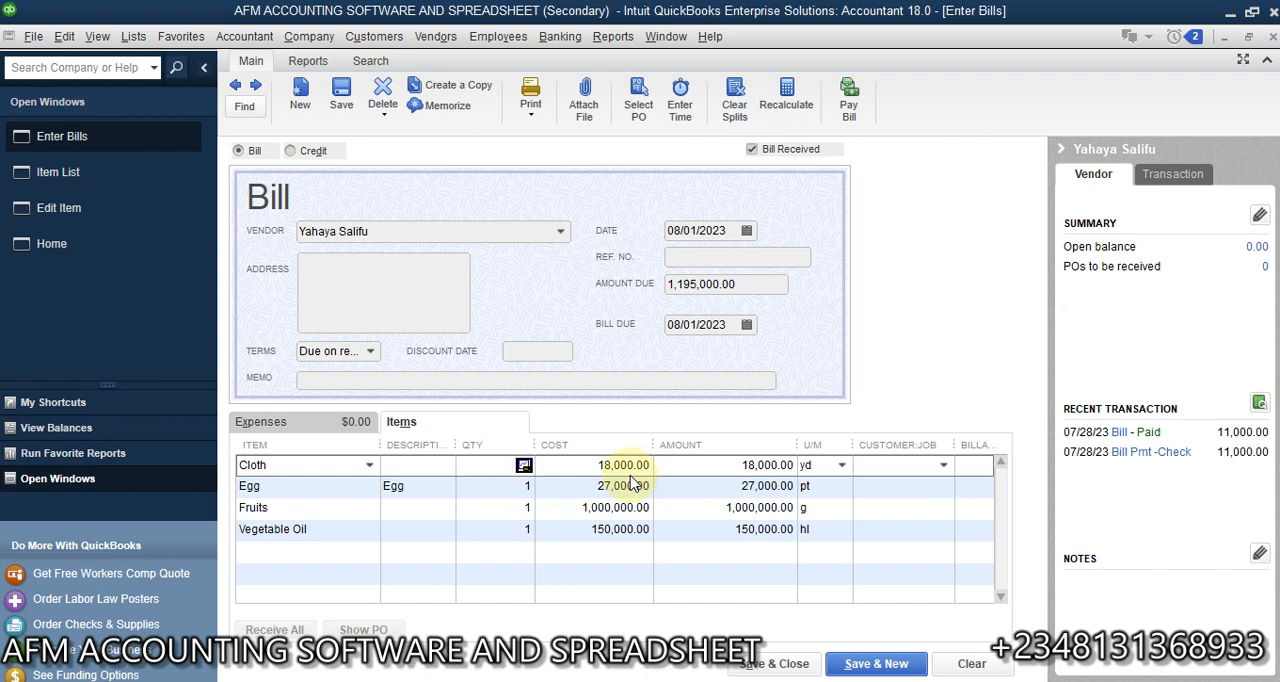
type("5 yd")
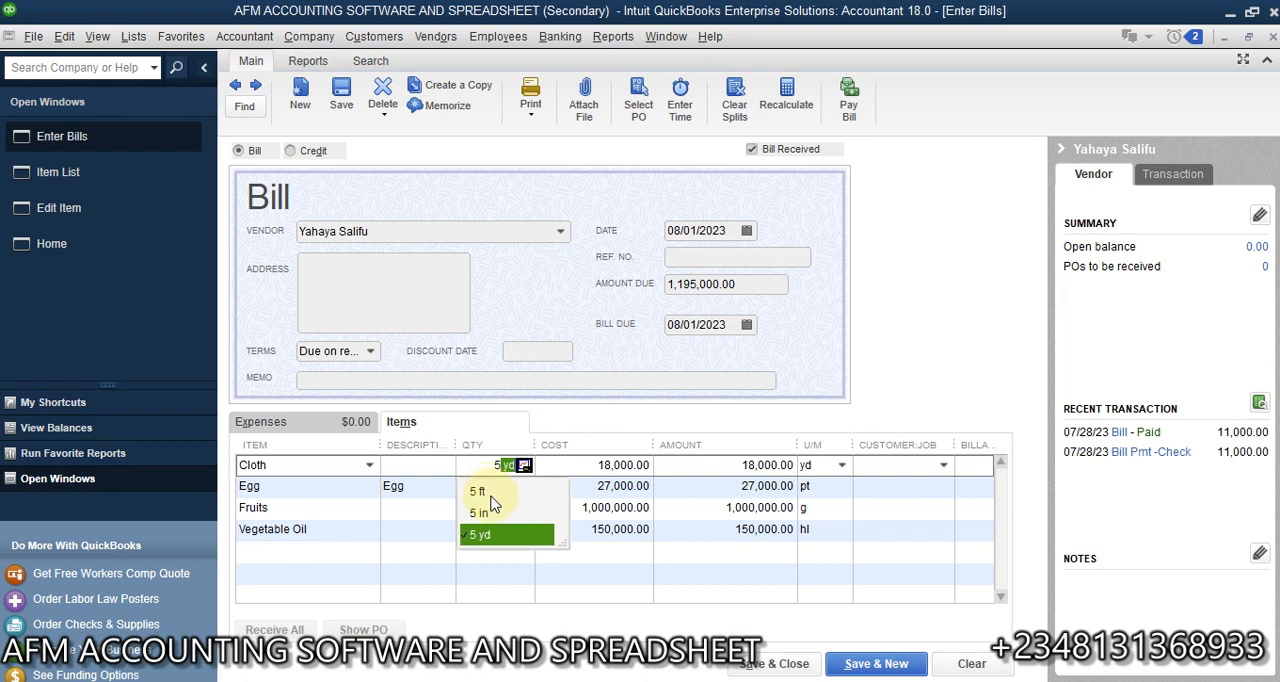
left_click(490, 513)
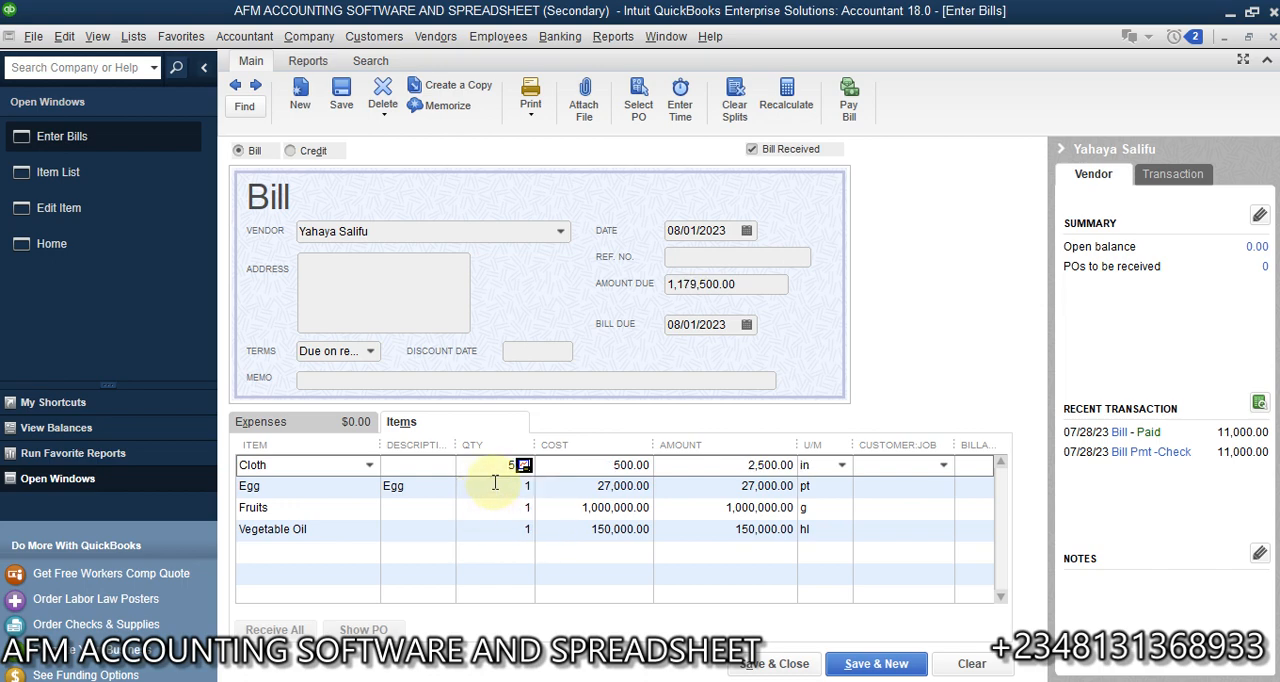
left_click_drag(498, 466, 546, 465)
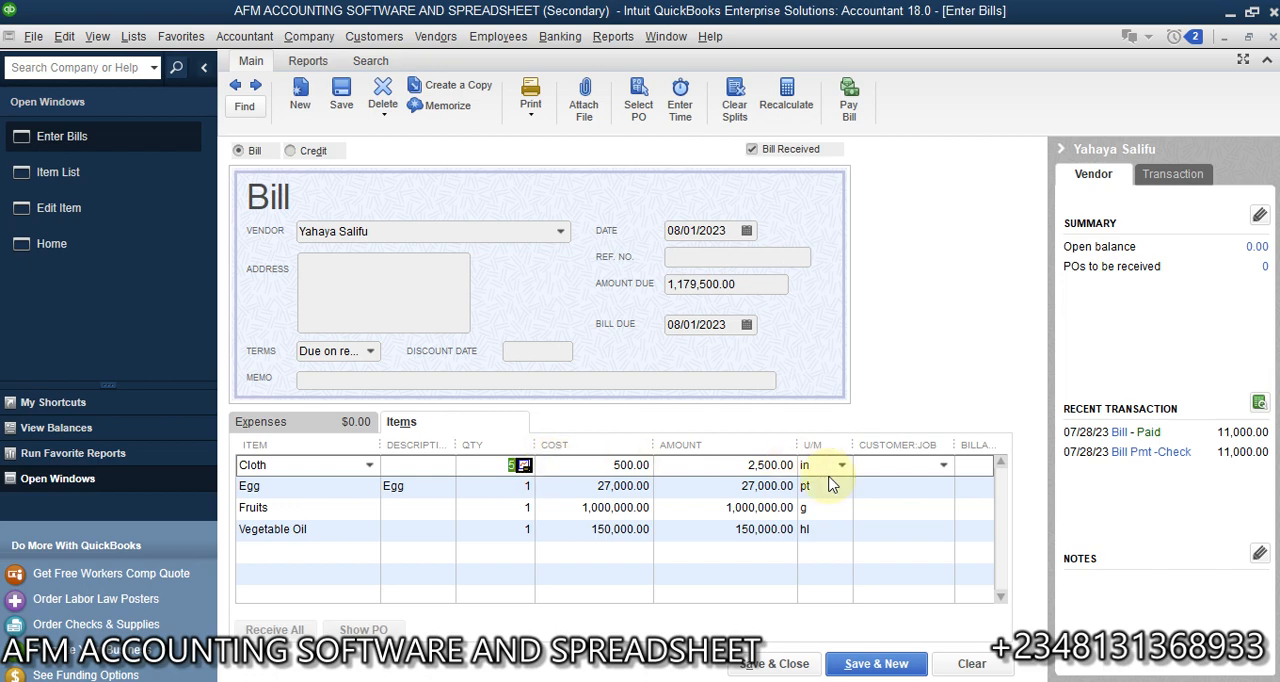
- Set the Cloth line's quantity on the bill to 5 yards (yd) and the Egg line's quantity to 10 pt
left_click(491, 466)
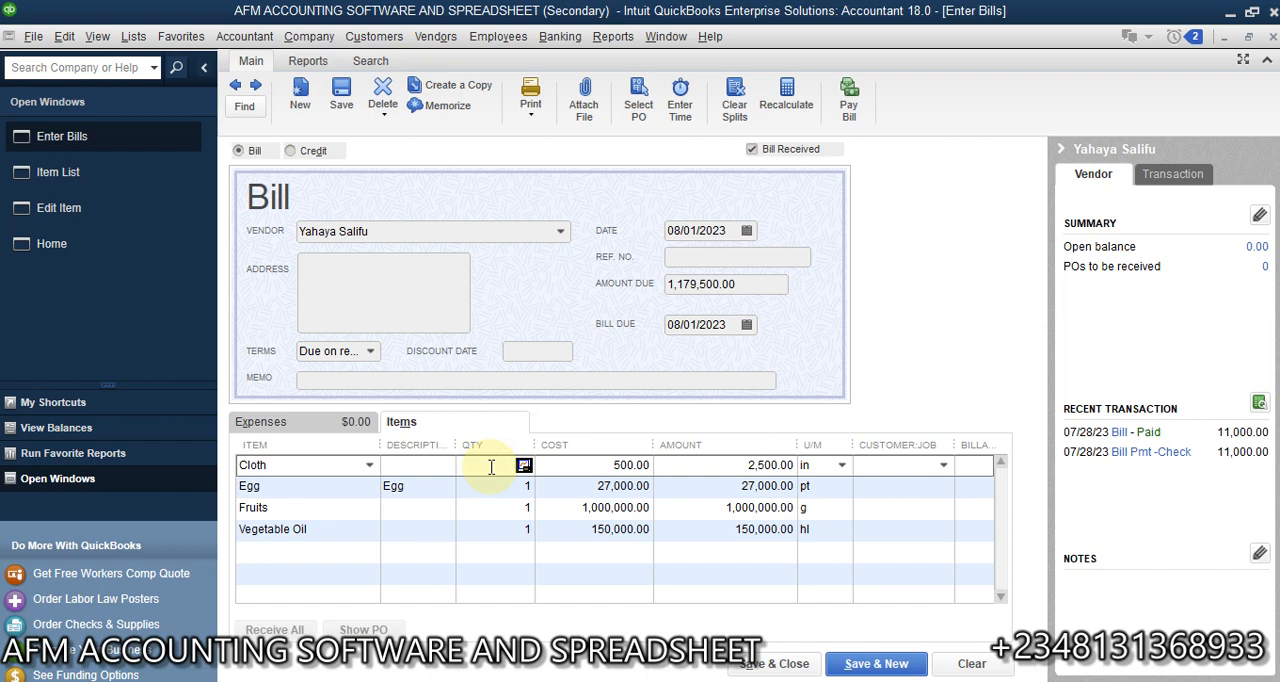
type("5")
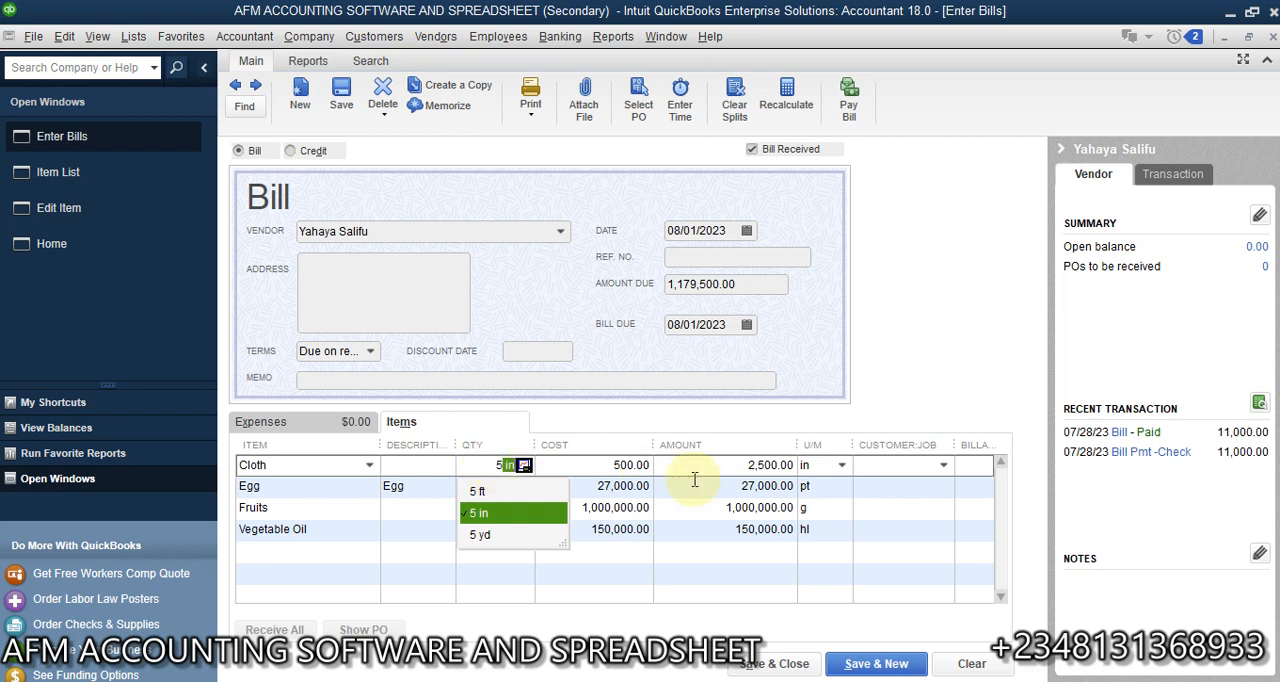
left_click(484, 535)
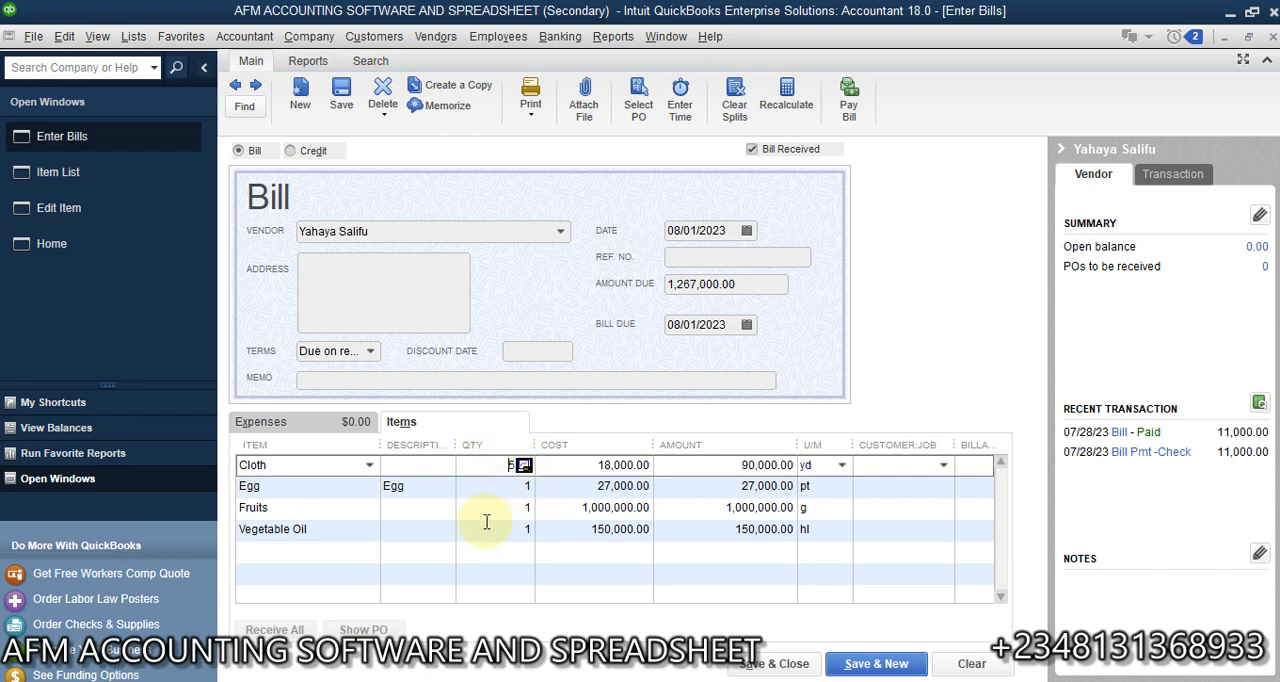
left_click(515, 486)
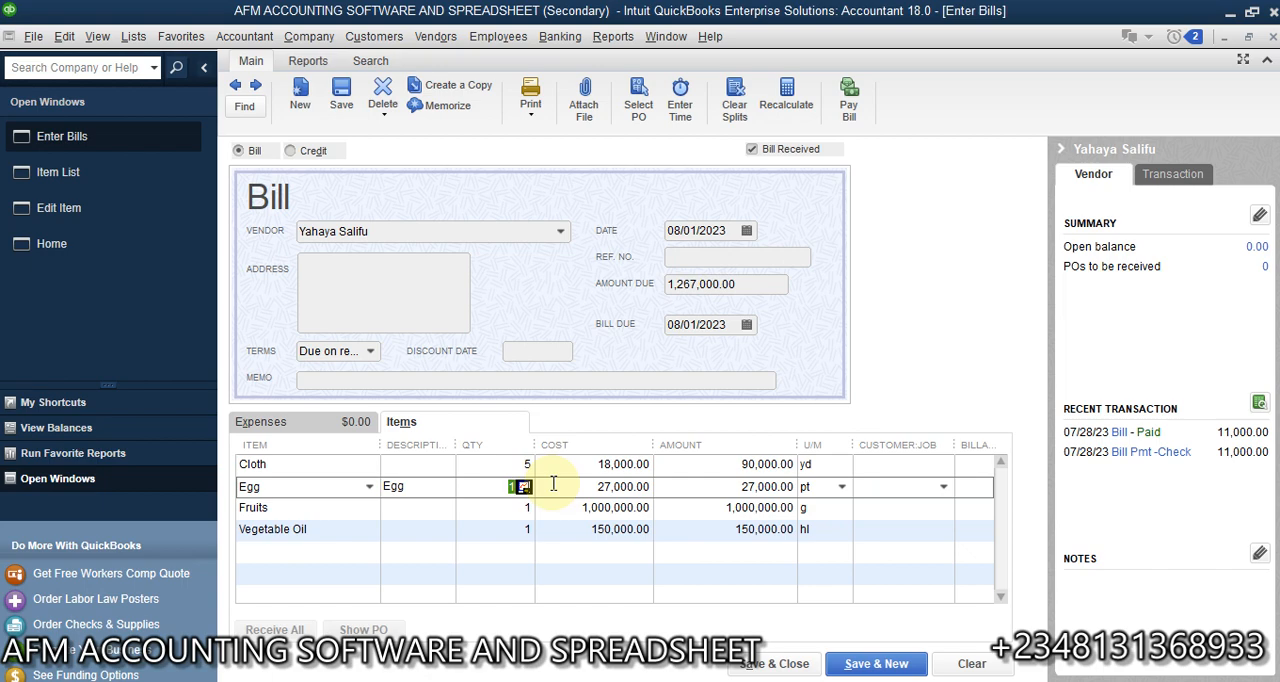
type("10")
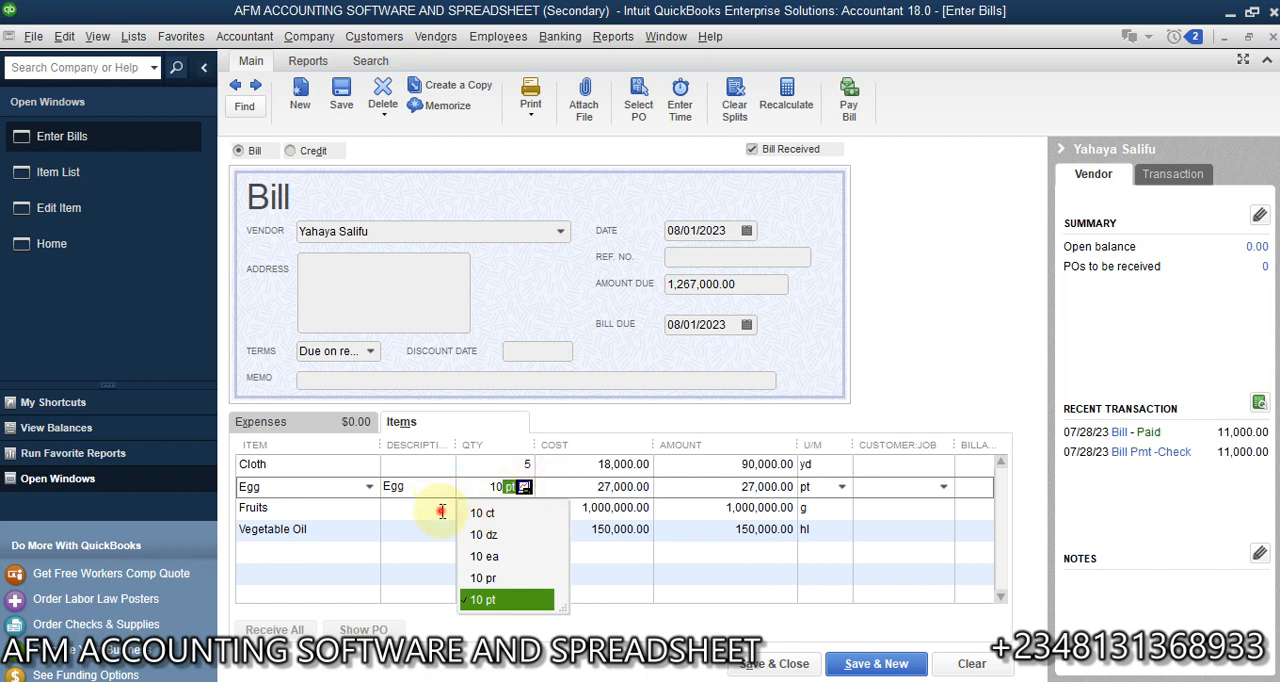
- Check the Fruits line's unit conversion options and set its quantity to 5 grams
left_click(500, 508)
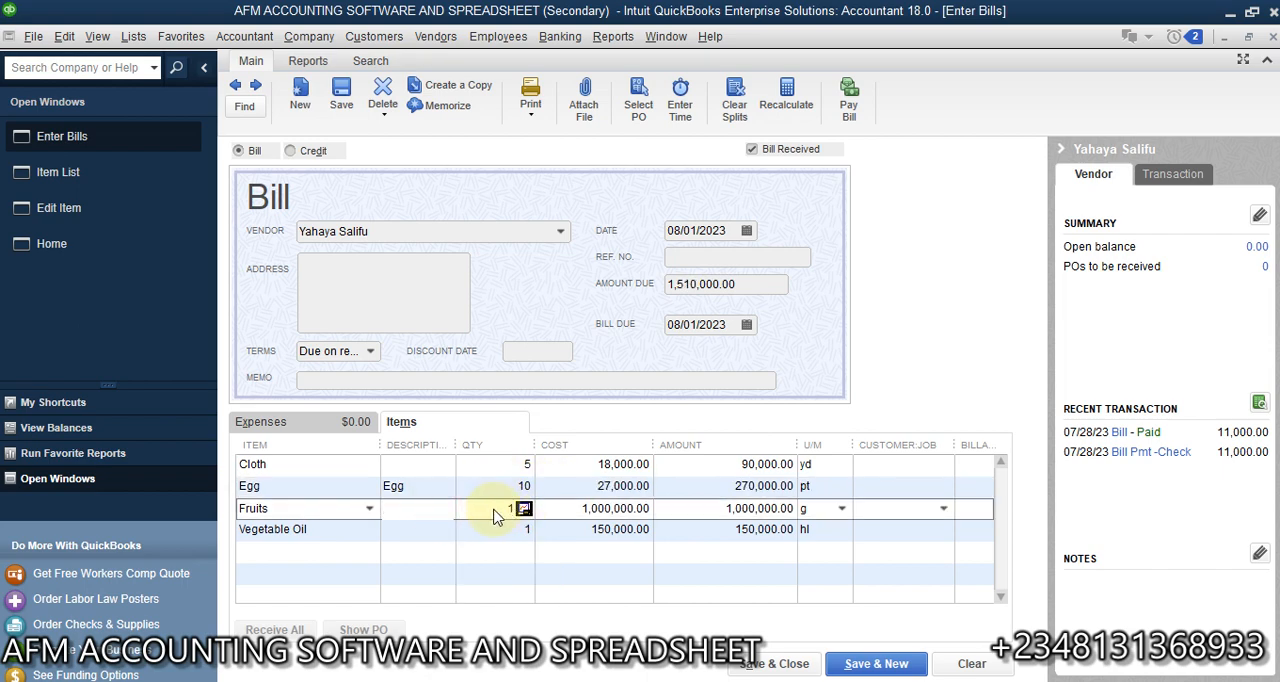
left_click(494, 511)
left_click_drag(495, 510, 525, 513)
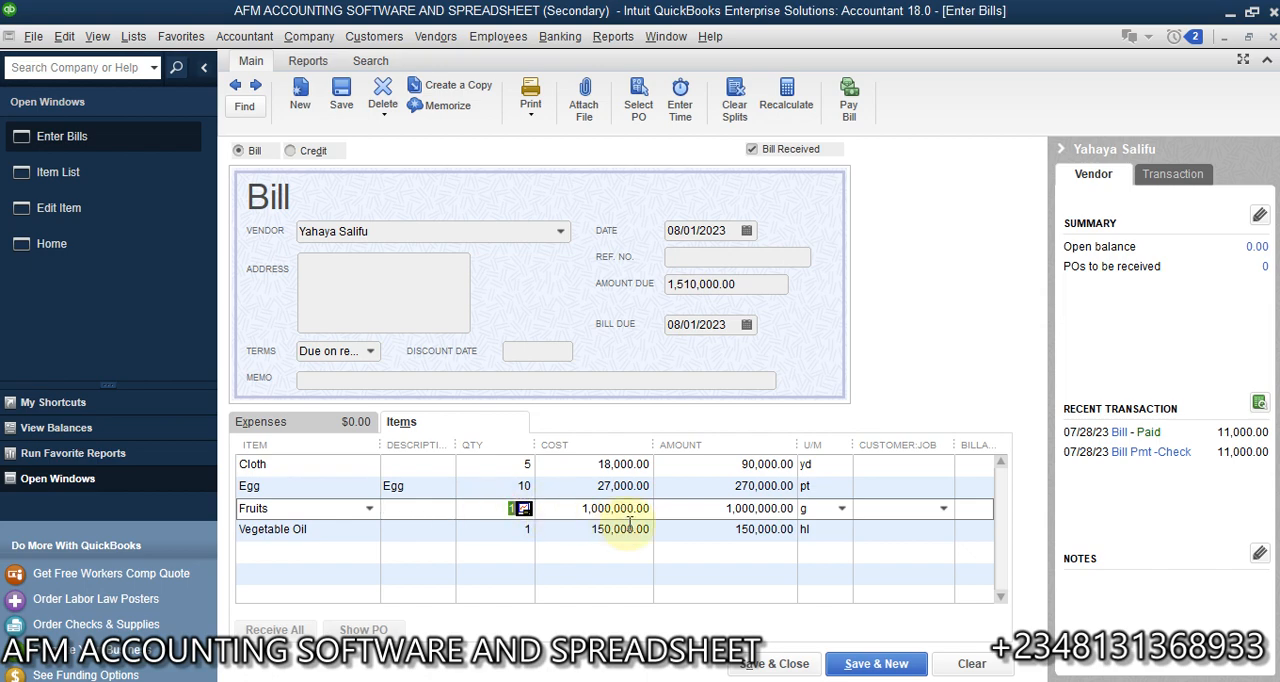
left_click(843, 512)
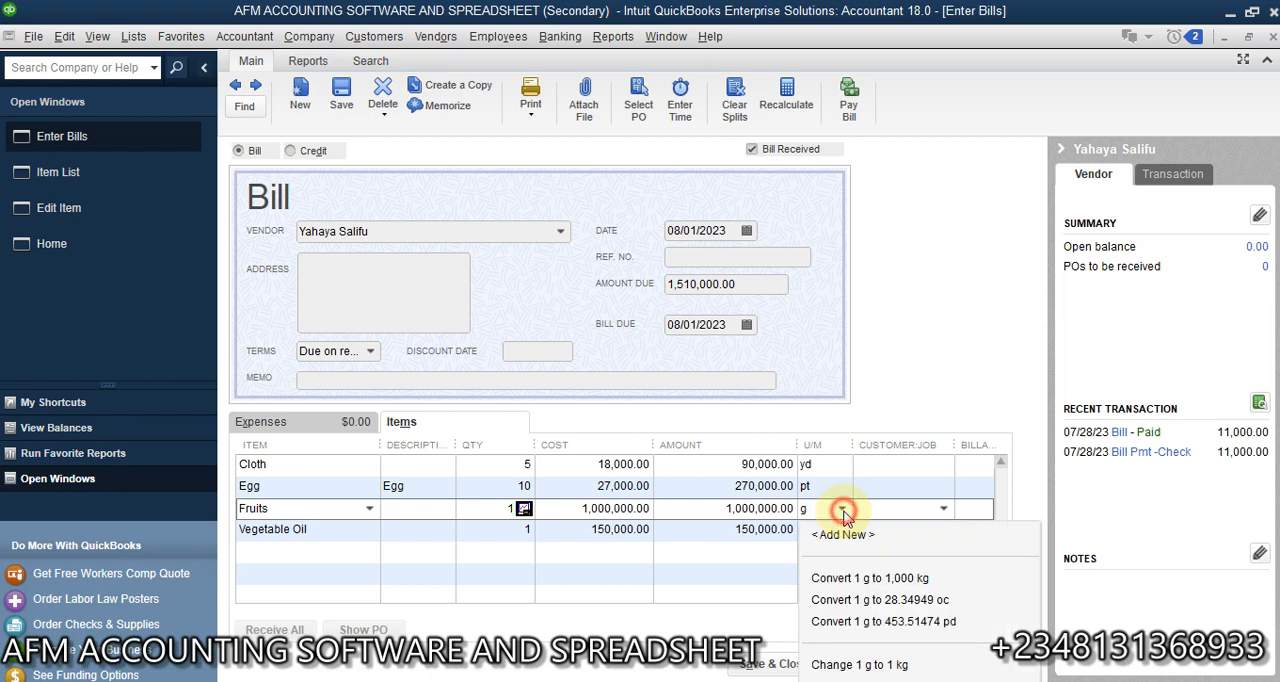
left_click(843, 512)
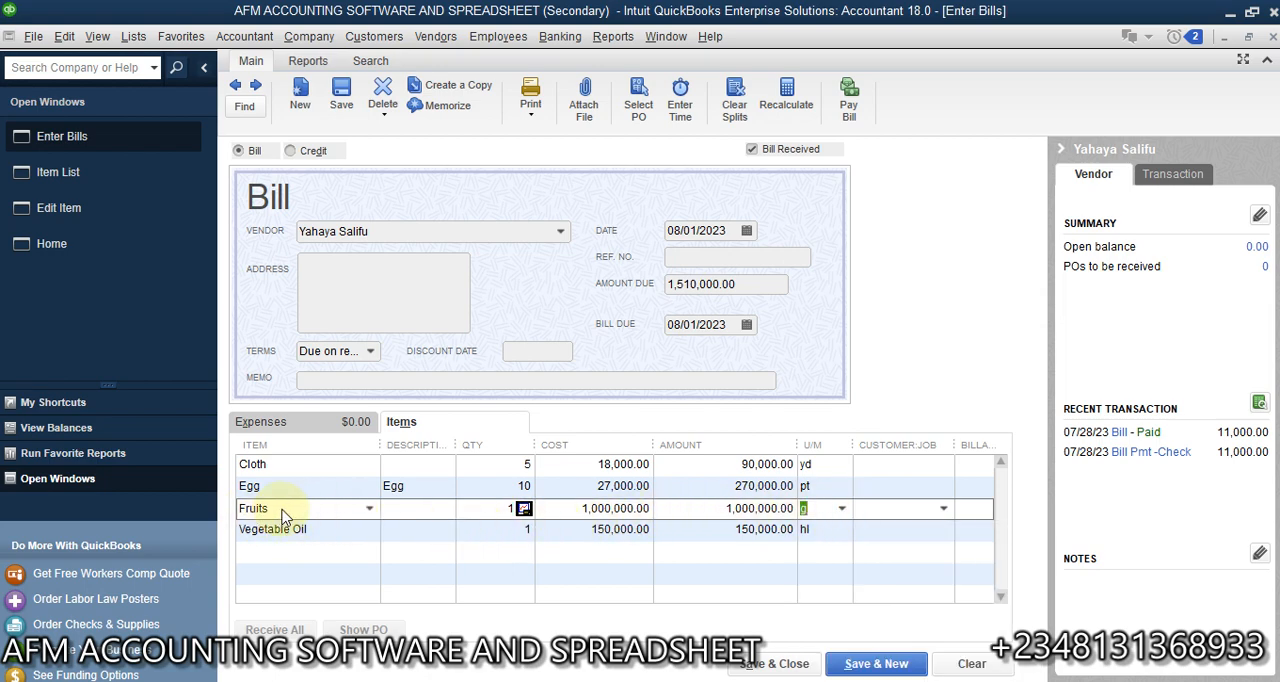
left_click(487, 510)
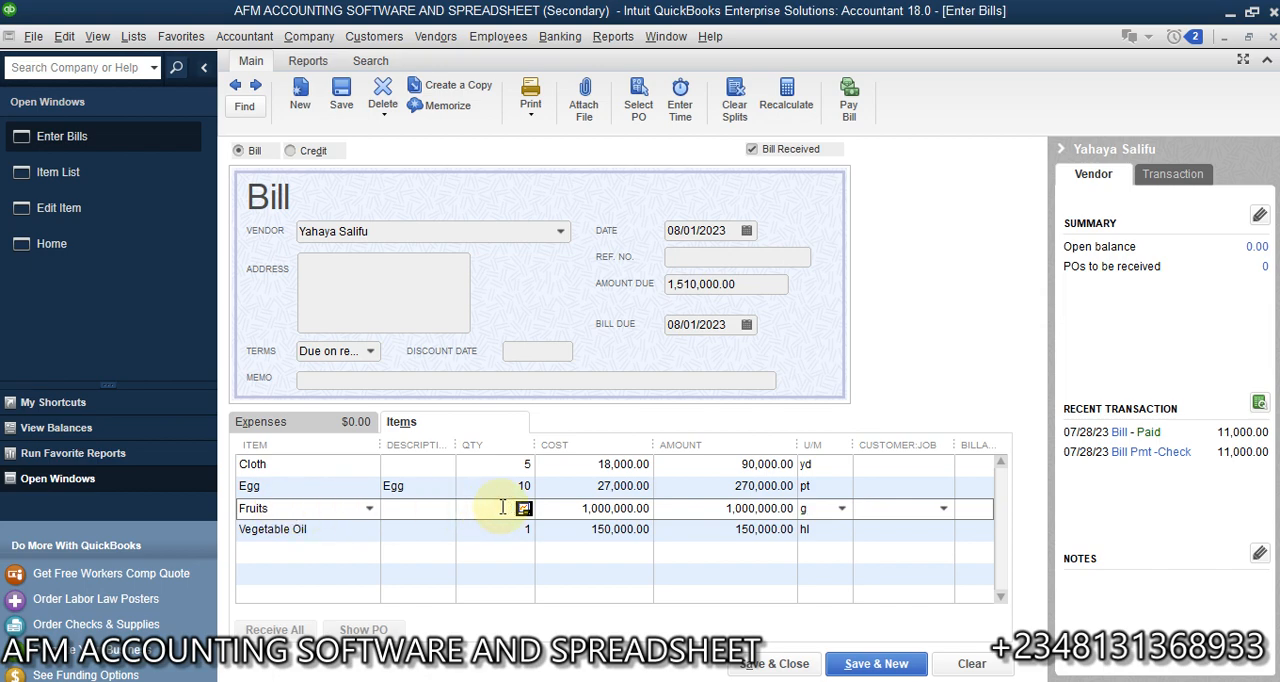
type("5 g")
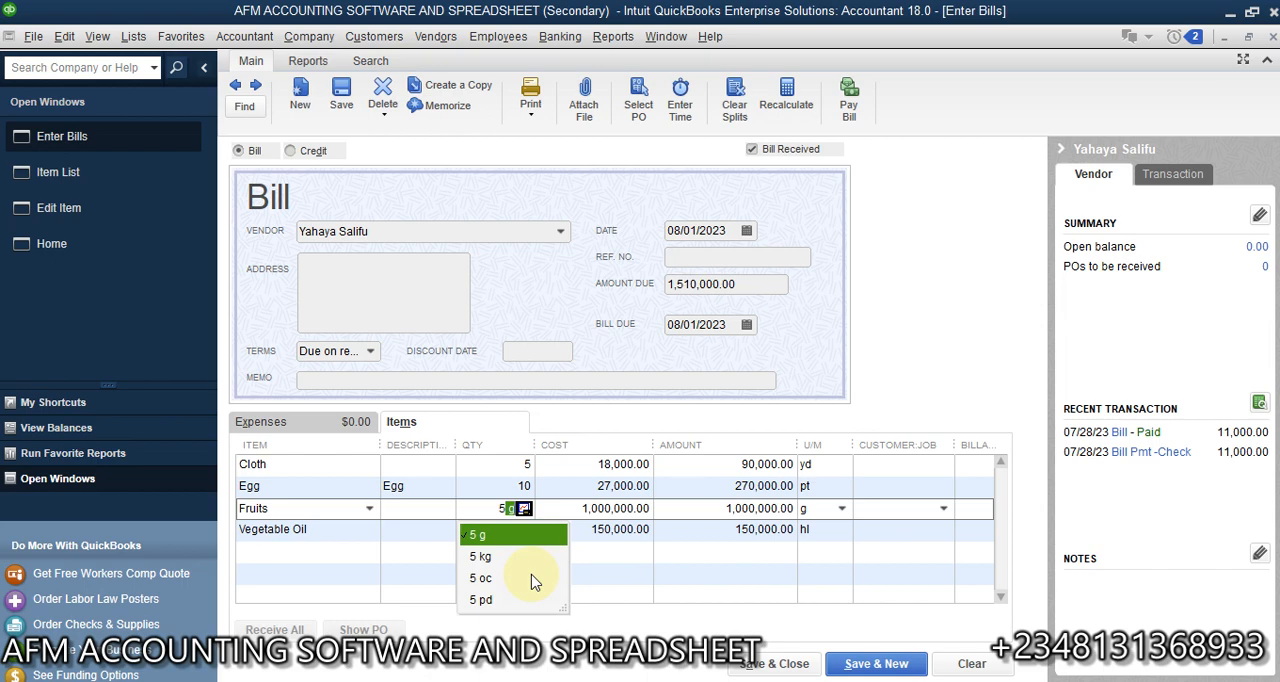
left_click(428, 530)
- Set the Vegetable Oil line's quantity to 4 hl and check its unit conversion options
left_click(491, 527)
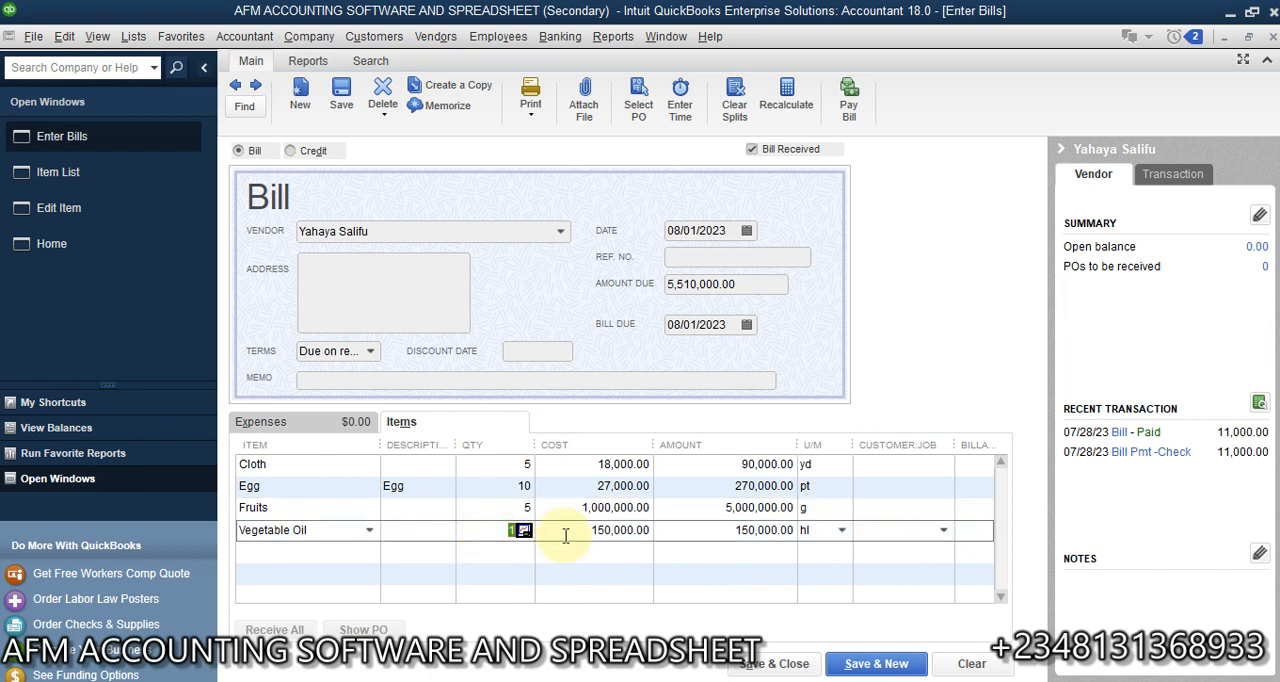
type("4 hl")
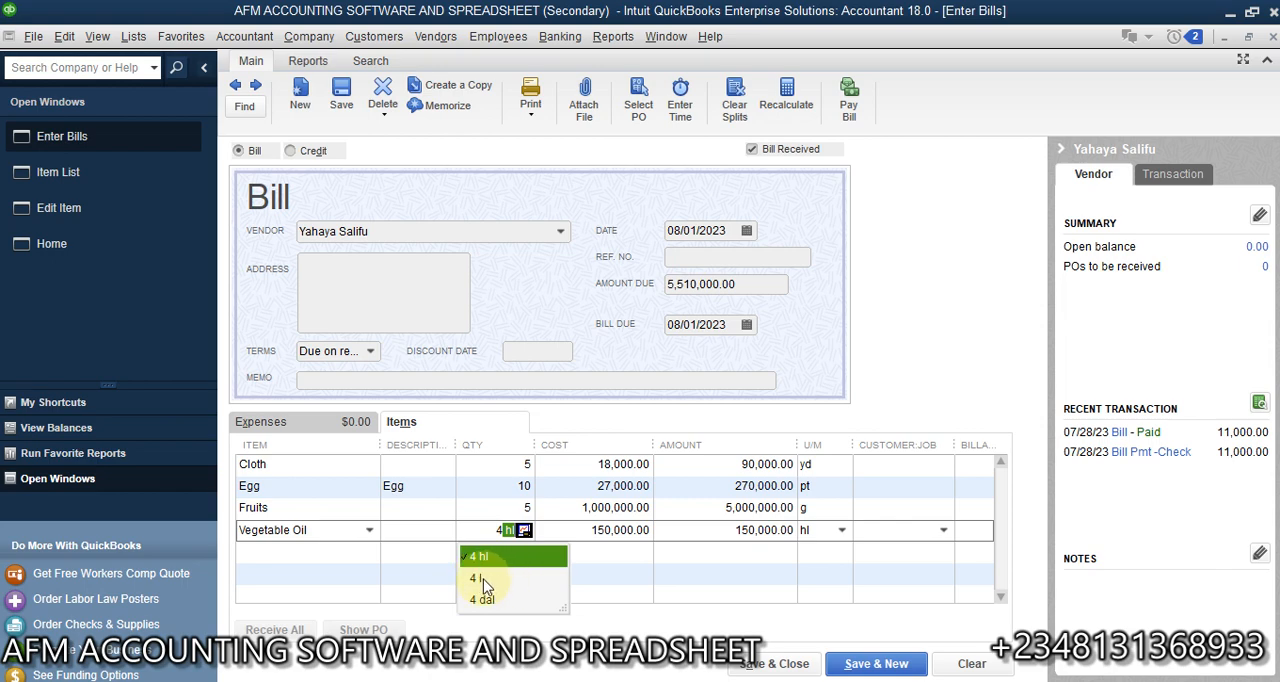
left_click(841, 531)
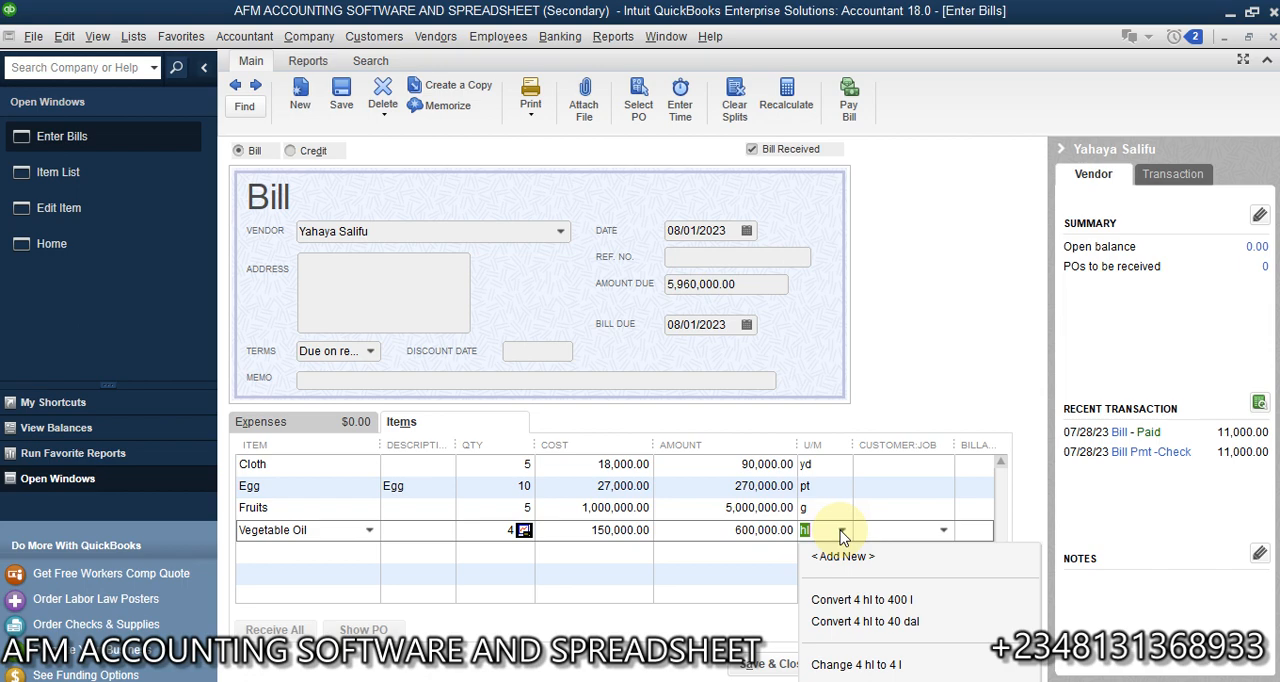
left_click(841, 533)
left_click(503, 528)
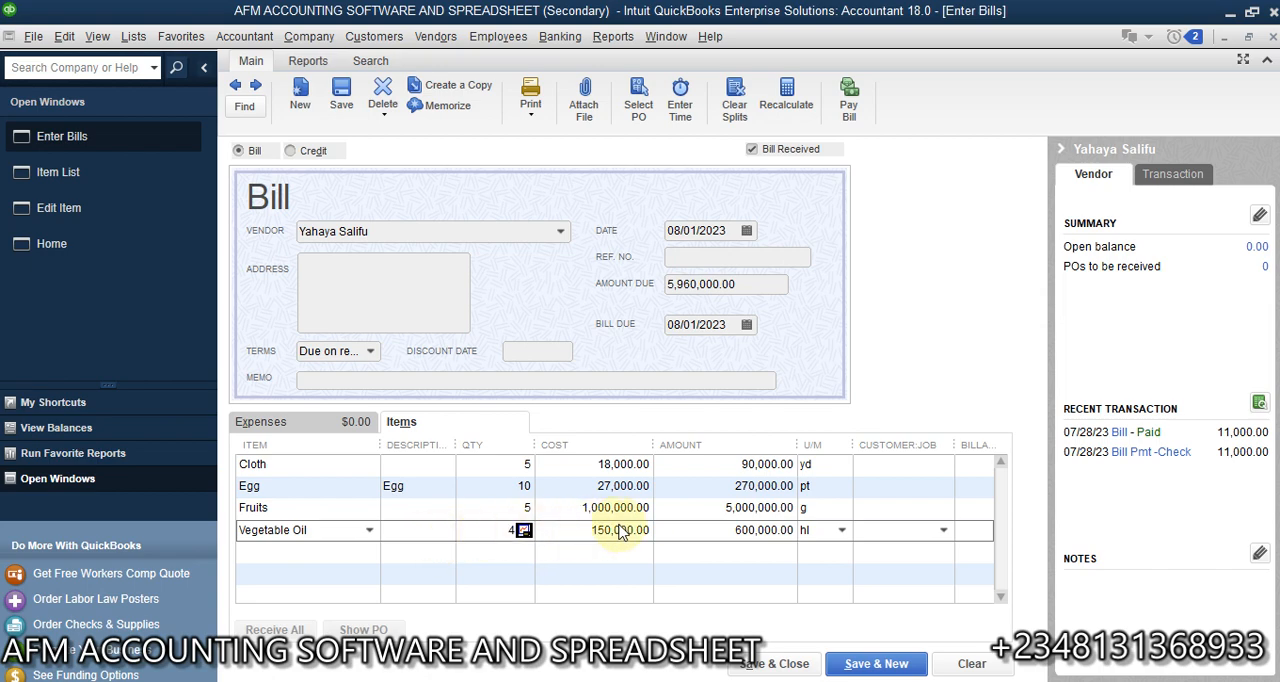
left_click(588, 537)
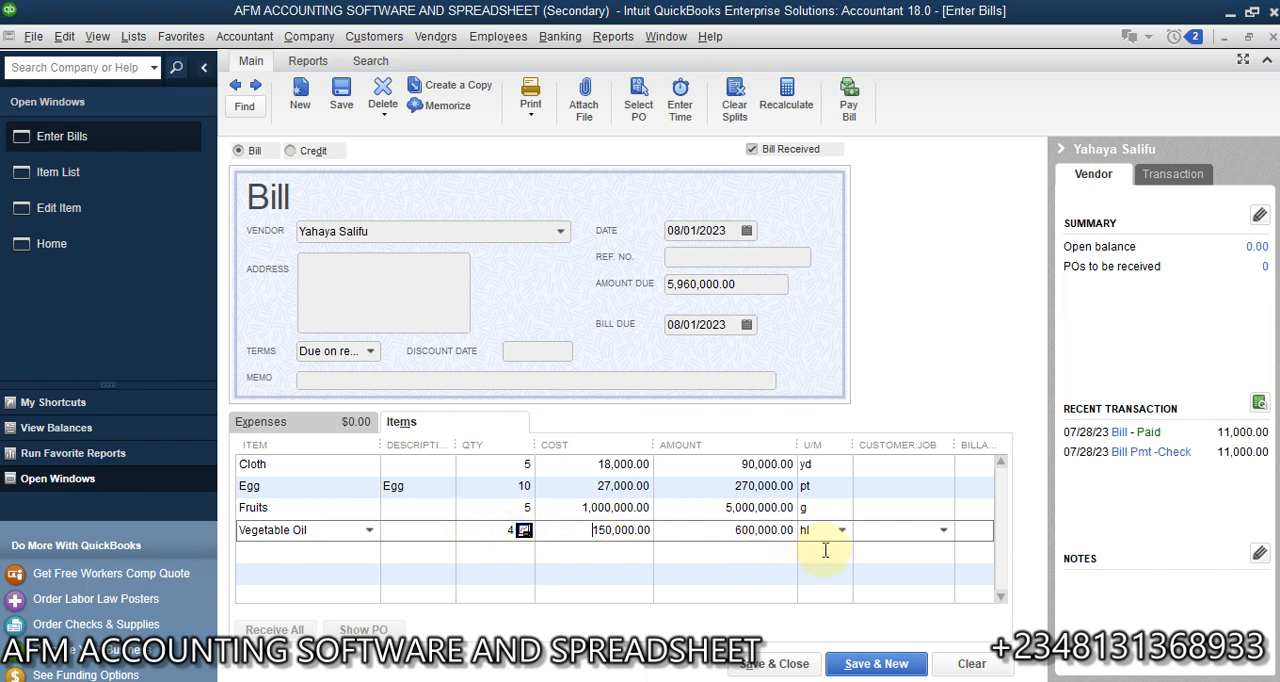
- Set the Fruits line's quantity on the bill to 2 grams
left_click(510, 509)
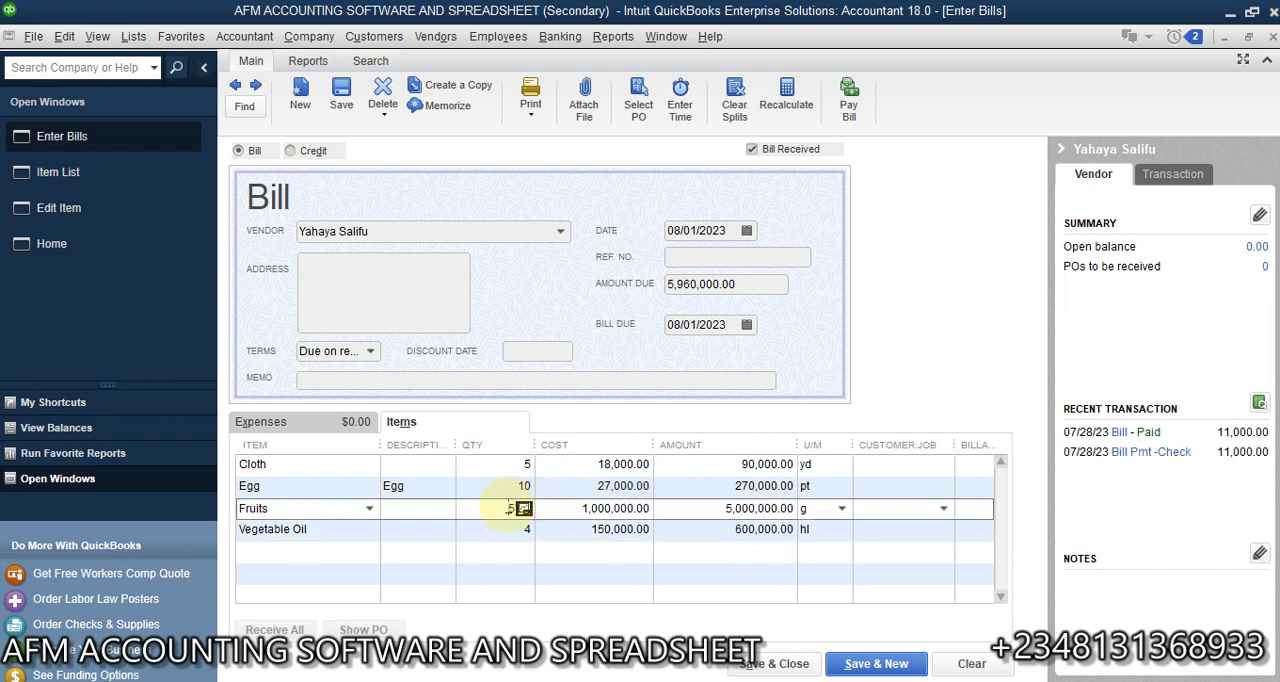
type("2")
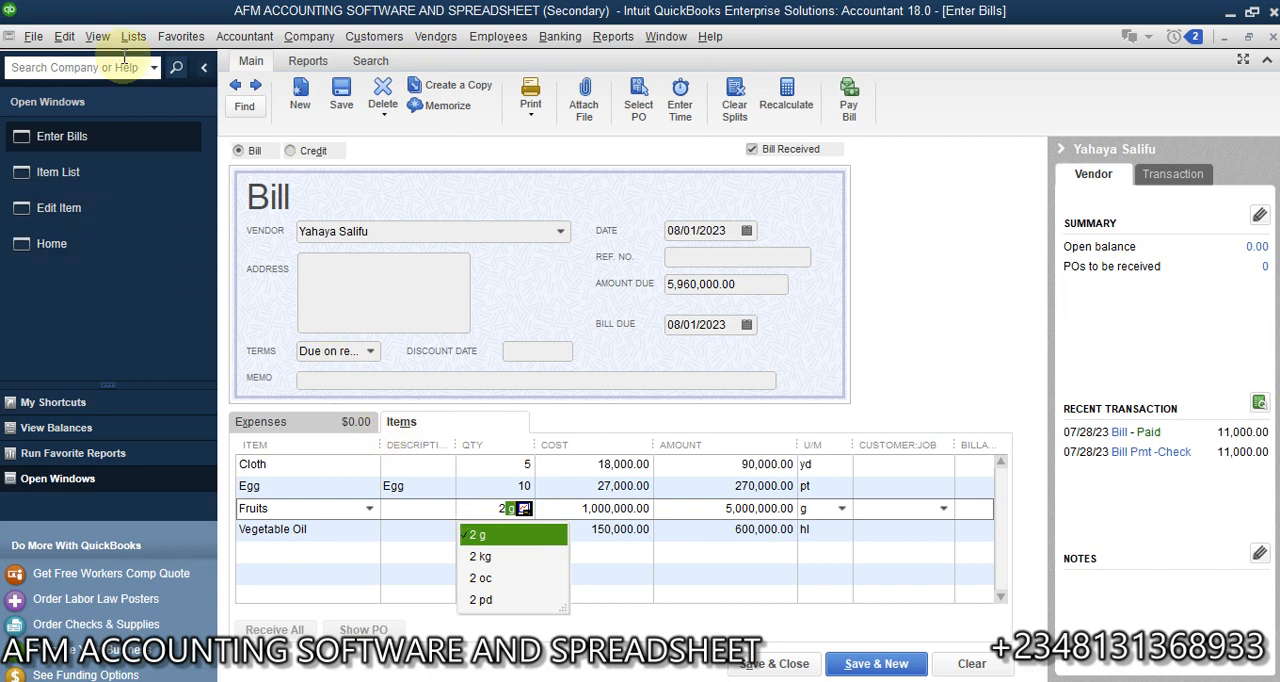
- Open the Fruits item from the Item List, examine its Weight unit of measure set's related units, and close both without changes
left_click(78, 175)
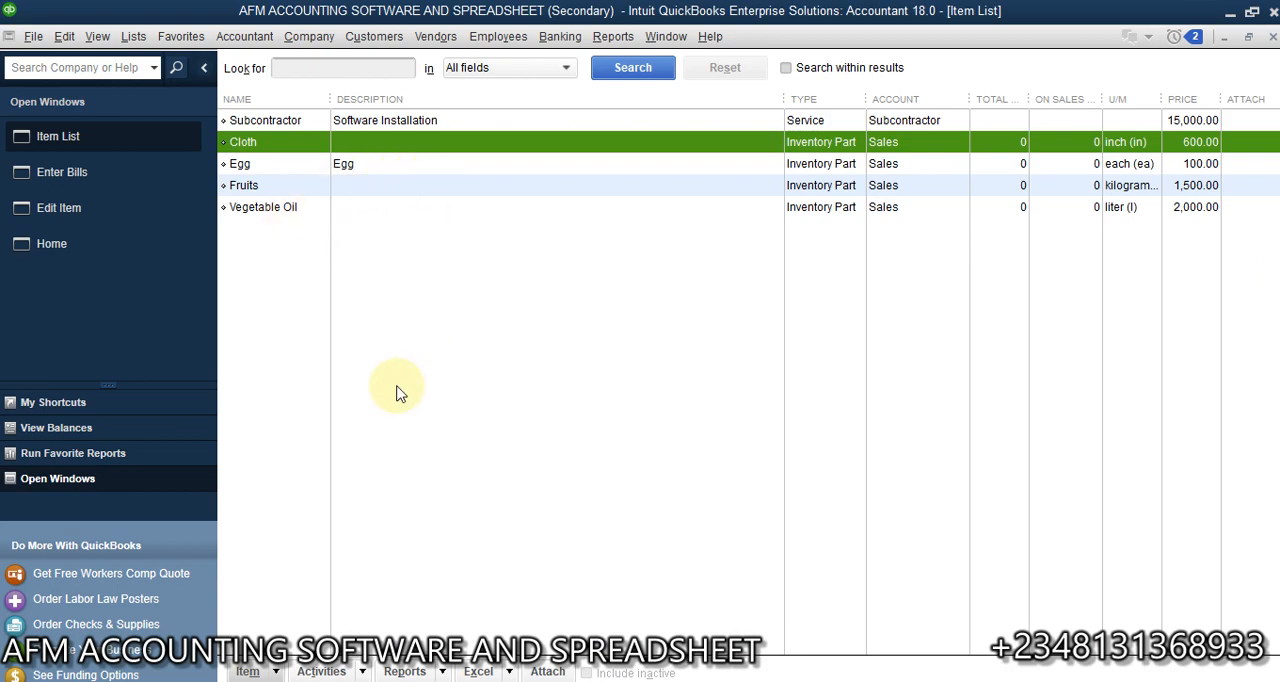
double_click(700, 190)
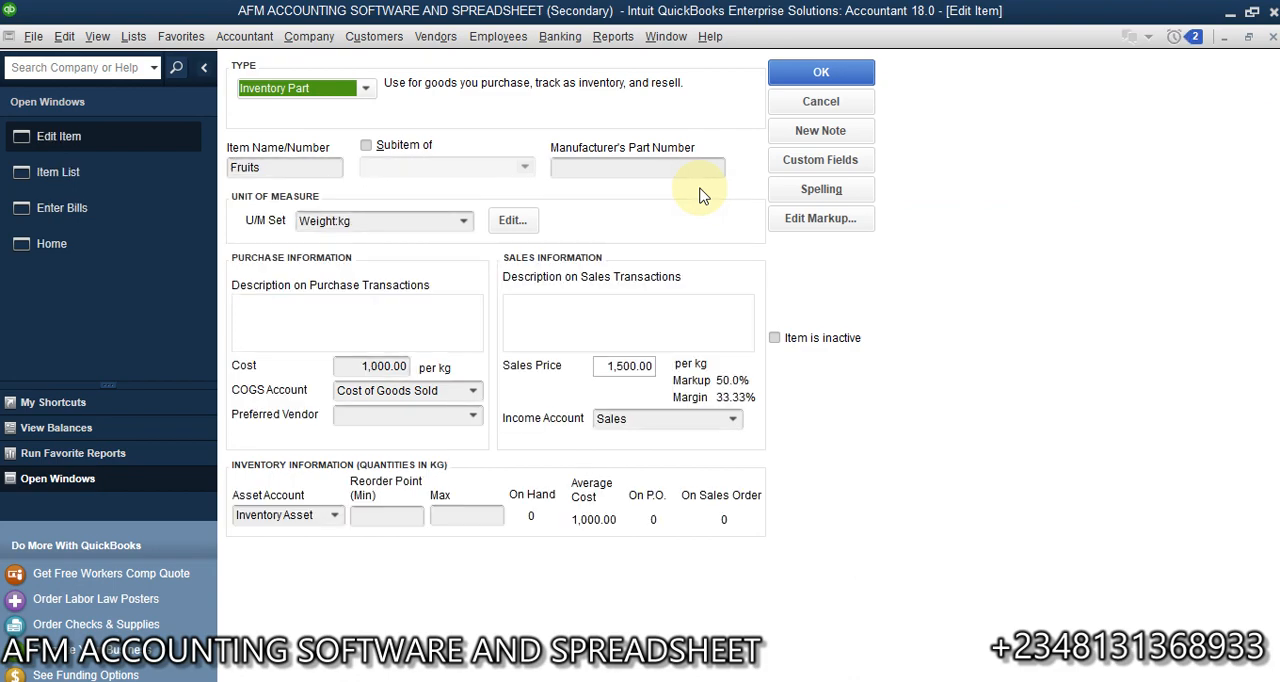
left_click(506, 221)
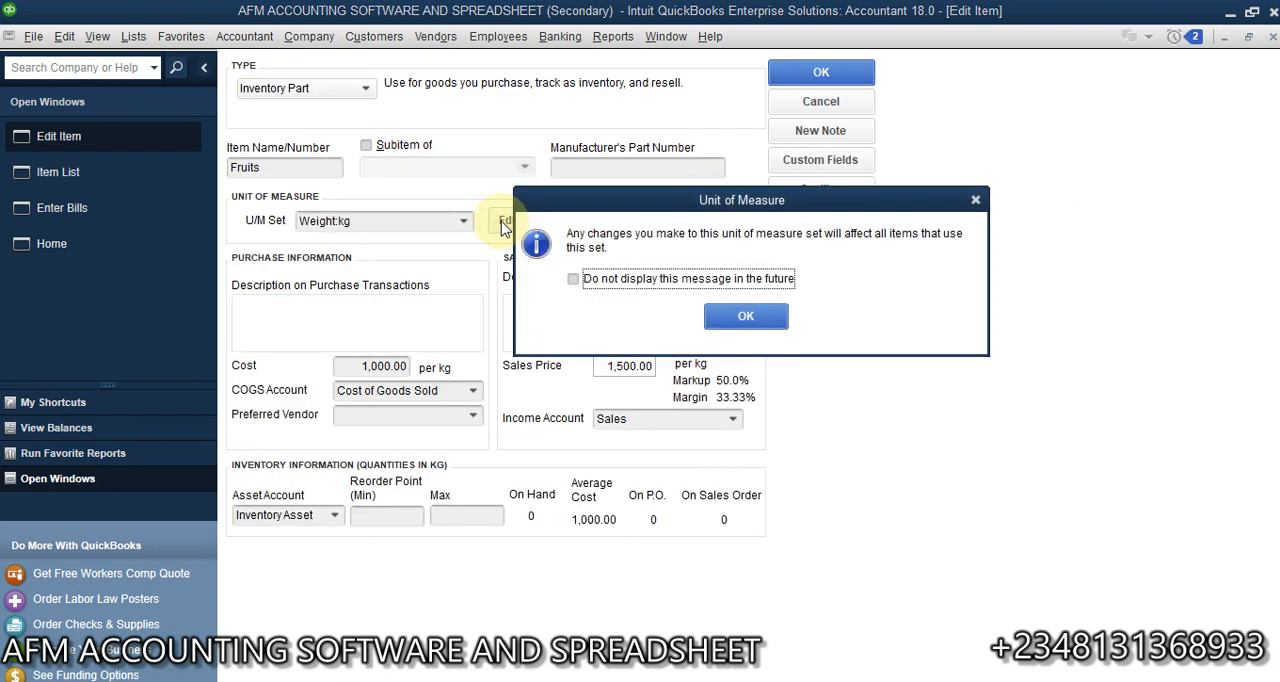
left_click(768, 318)
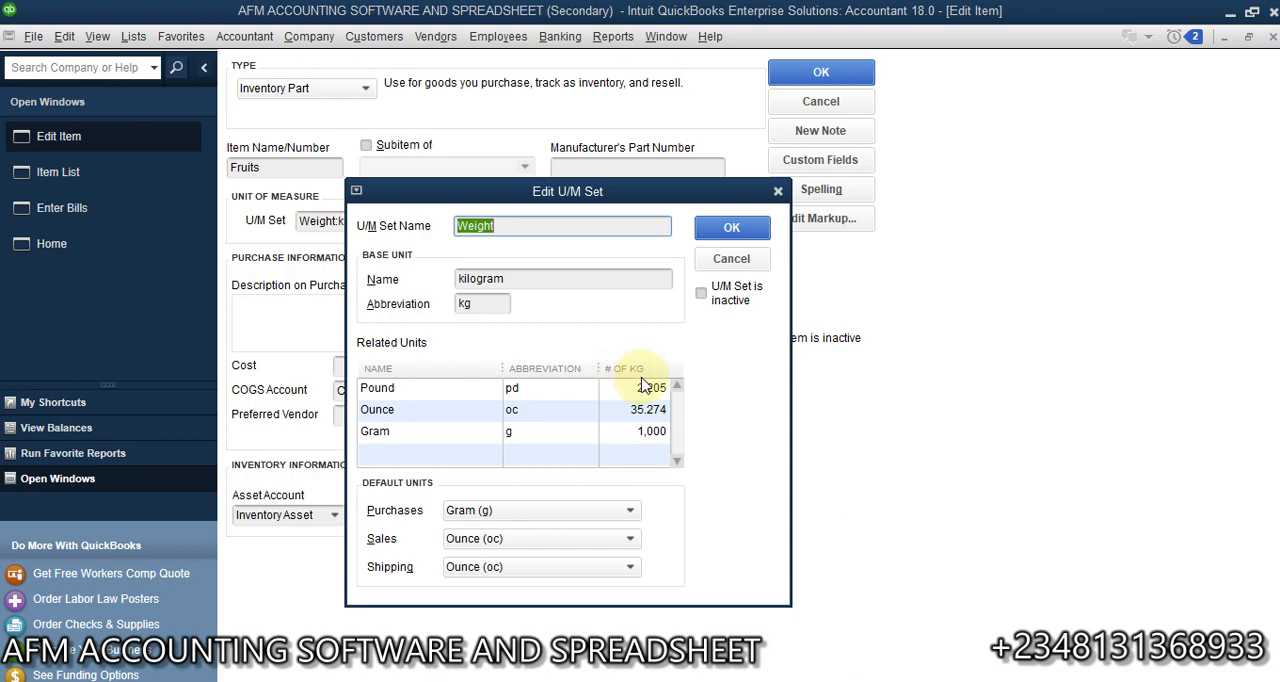
left_click(731, 258)
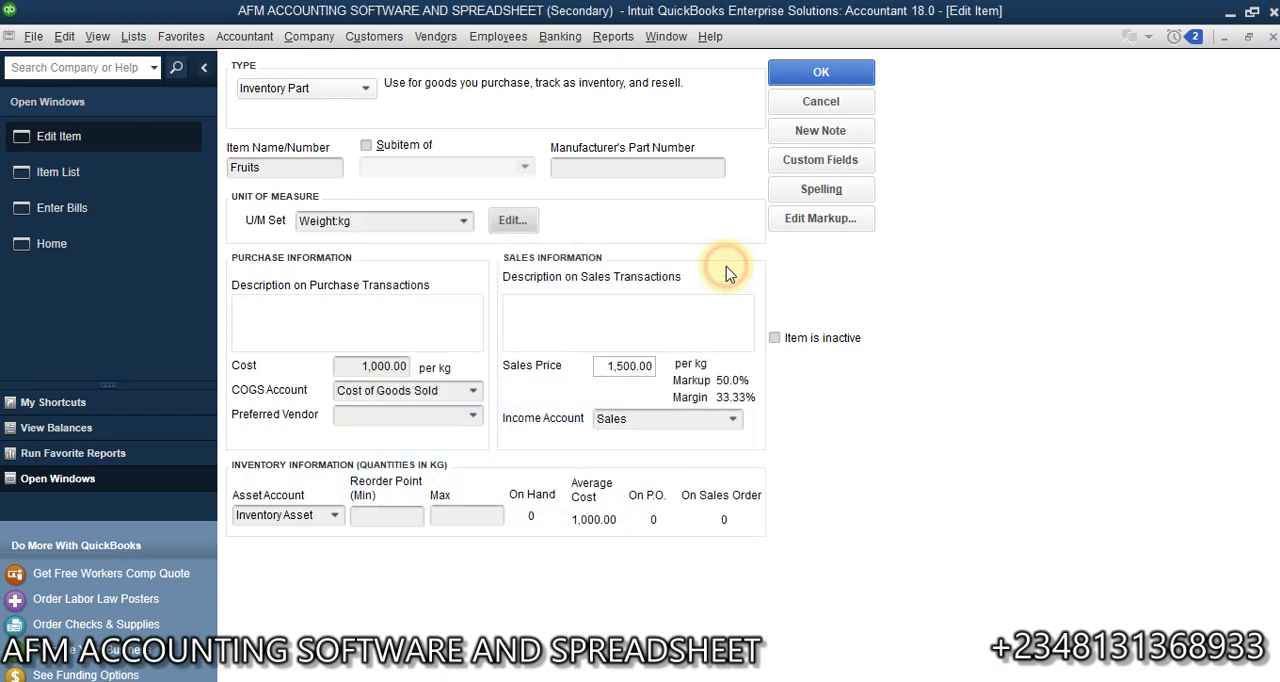
left_click(826, 108)
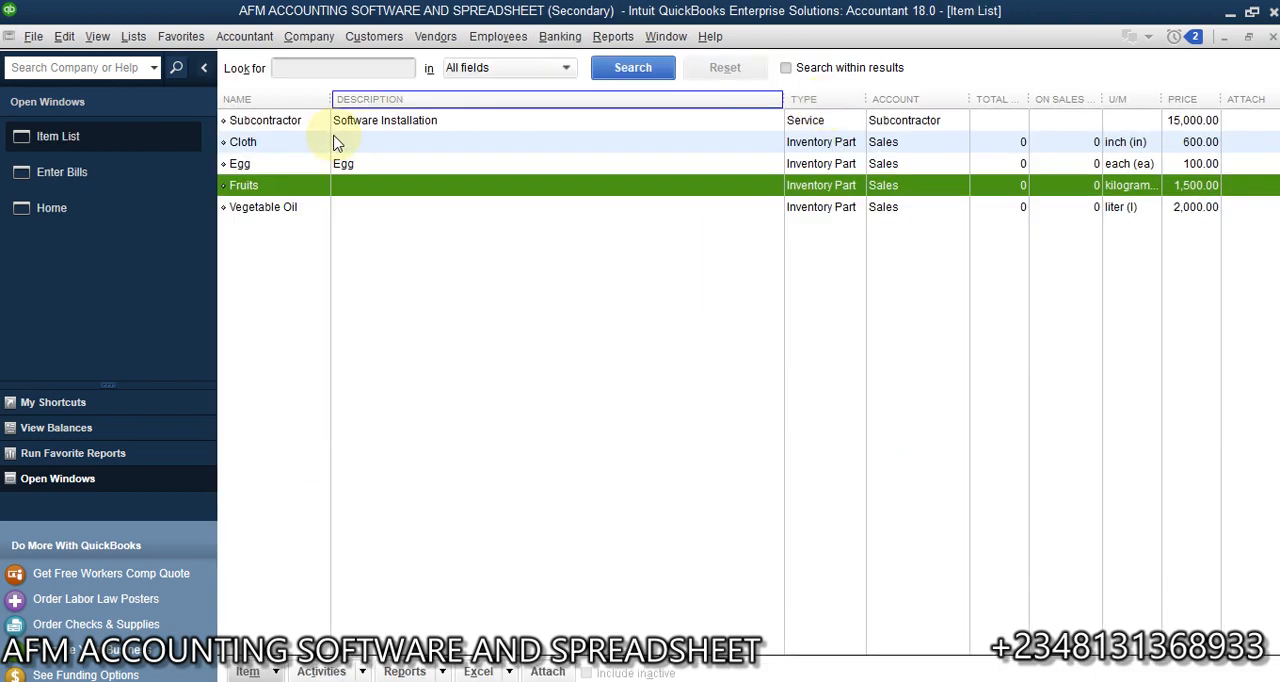
- Return to the vendor bill, then save and close it
left_click(94, 175)
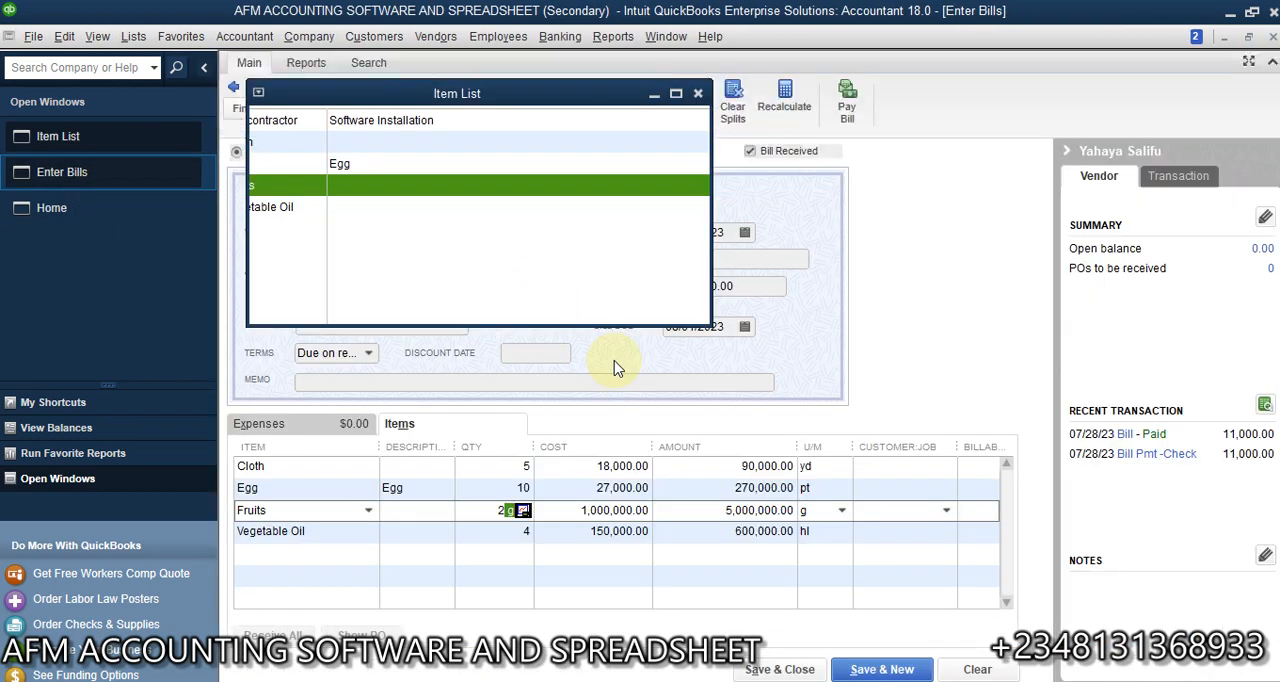
left_click(614, 566)
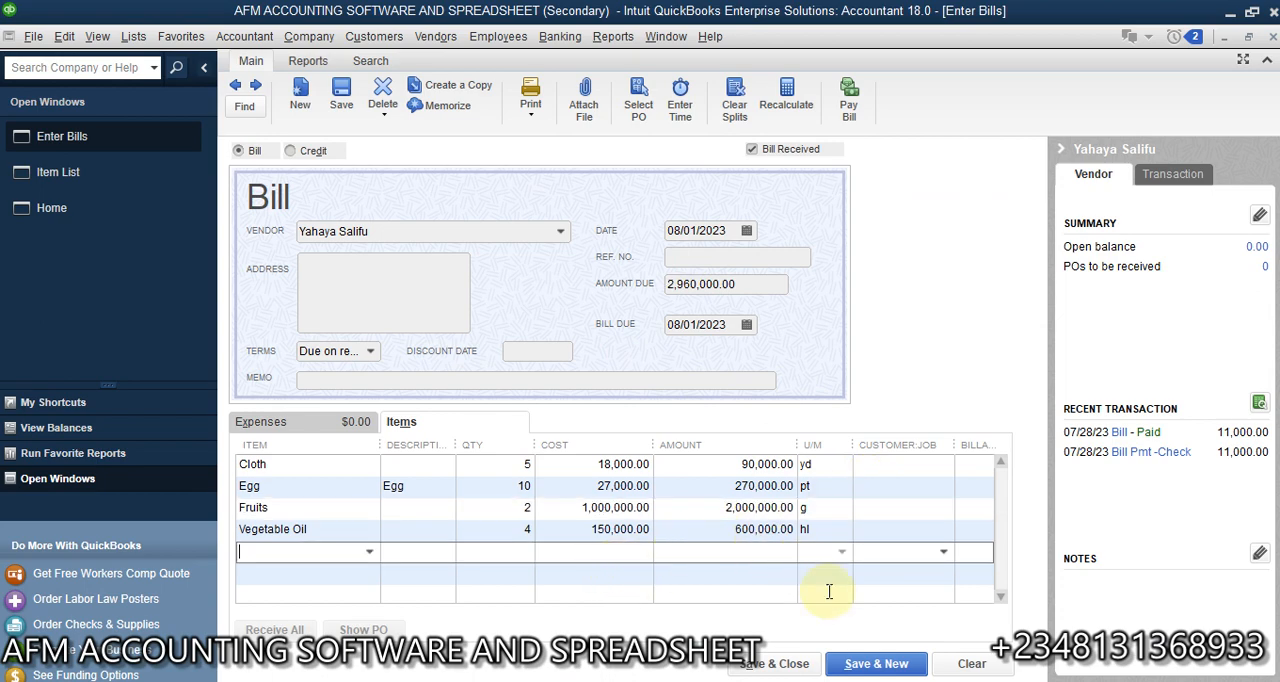
left_click(778, 664)
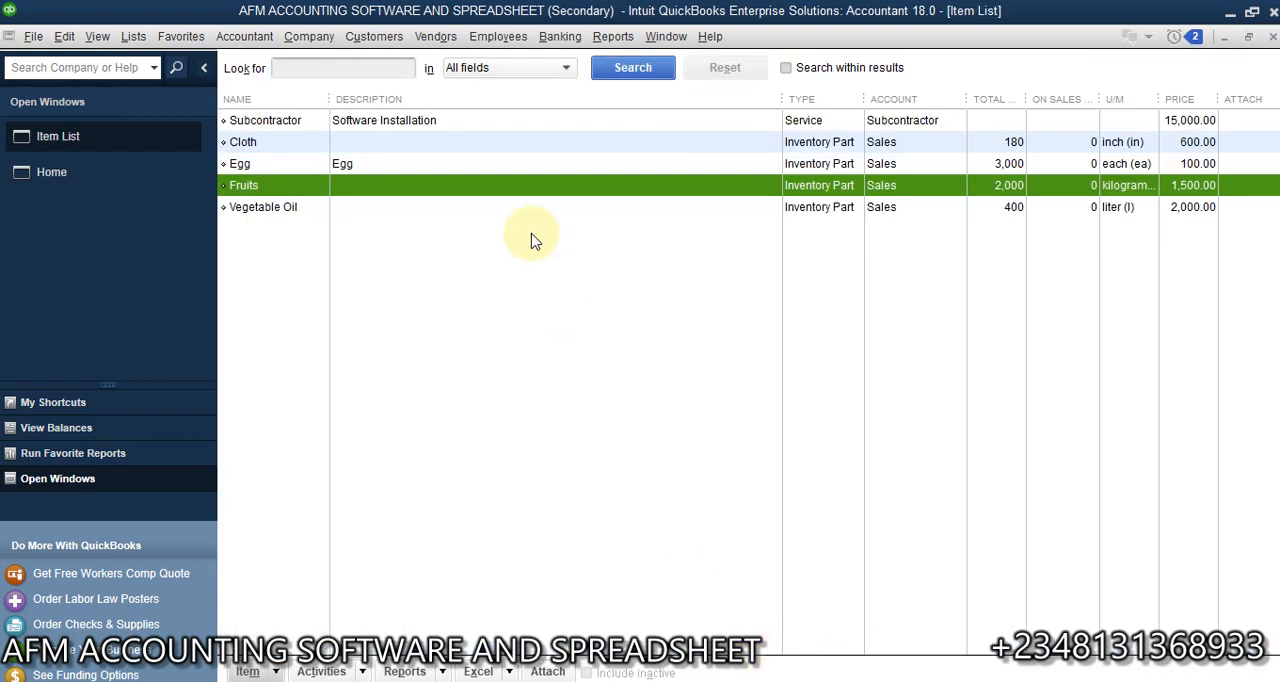
- Open the Inventory Stock Status by Item report and examine each item's on-hand quantity and unit of measure
left_click(617, 38)
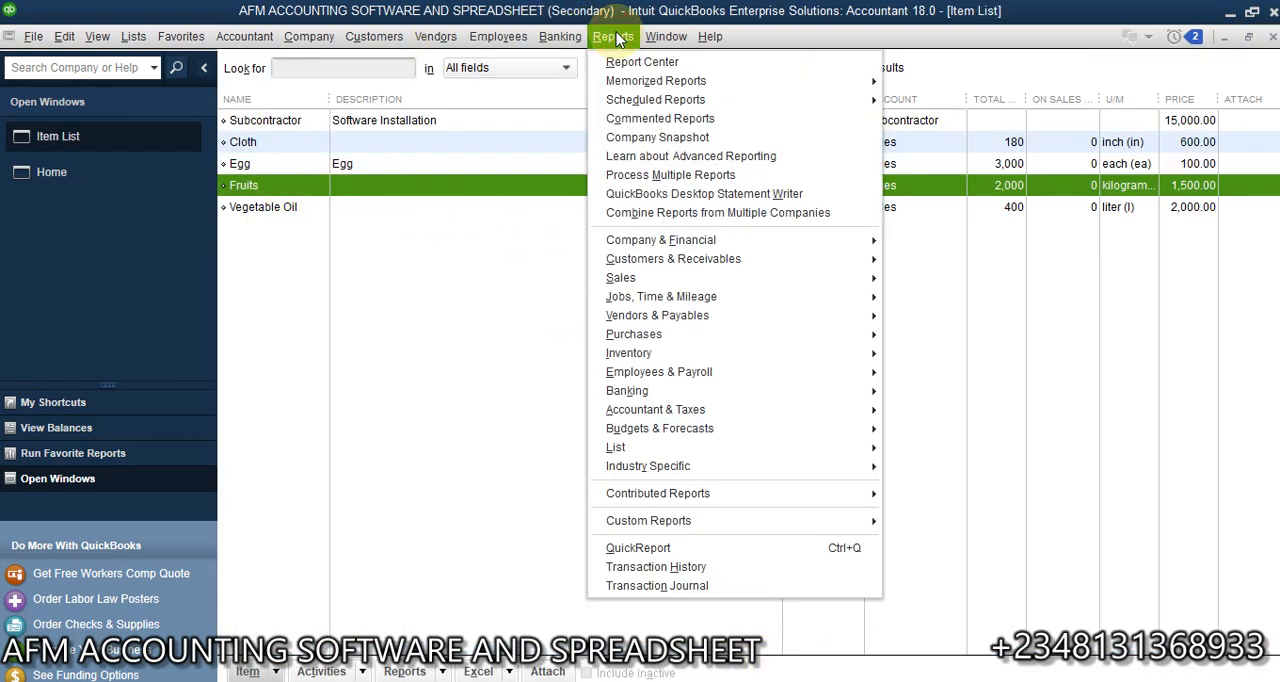
mouse_move(807, 361)
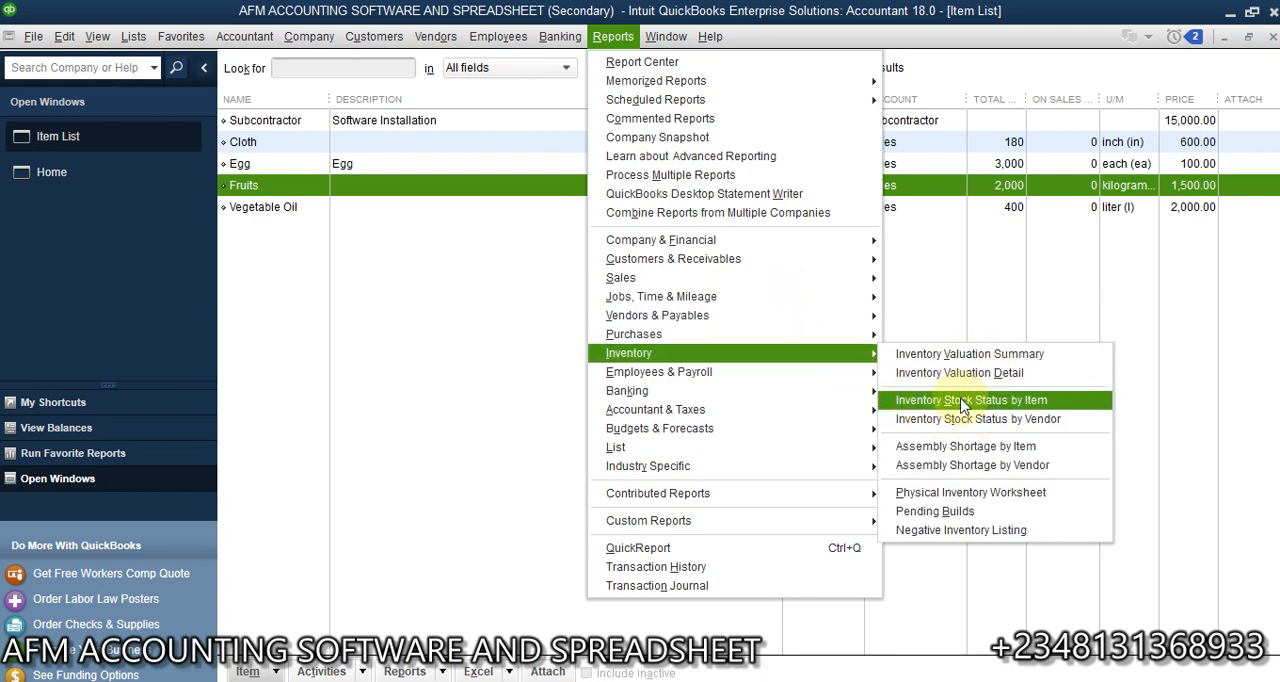
left_click(962, 403)
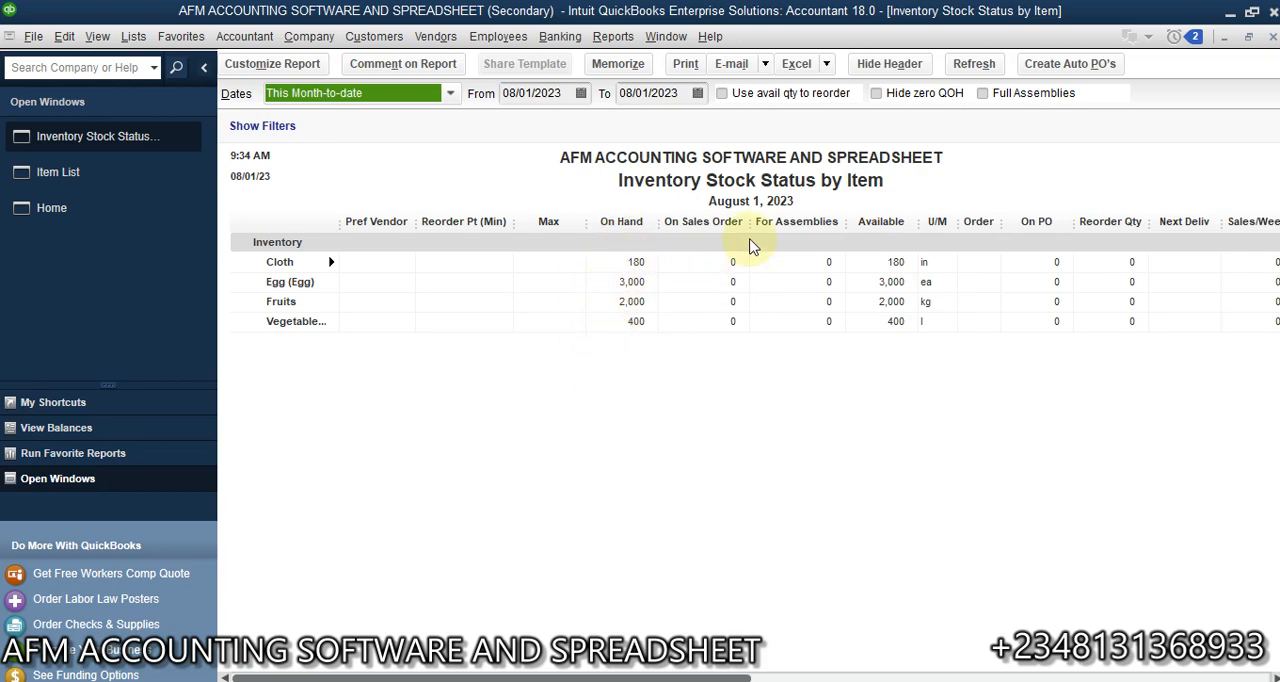
left_click(941, 264)
left_click(941, 281)
left_click(937, 301)
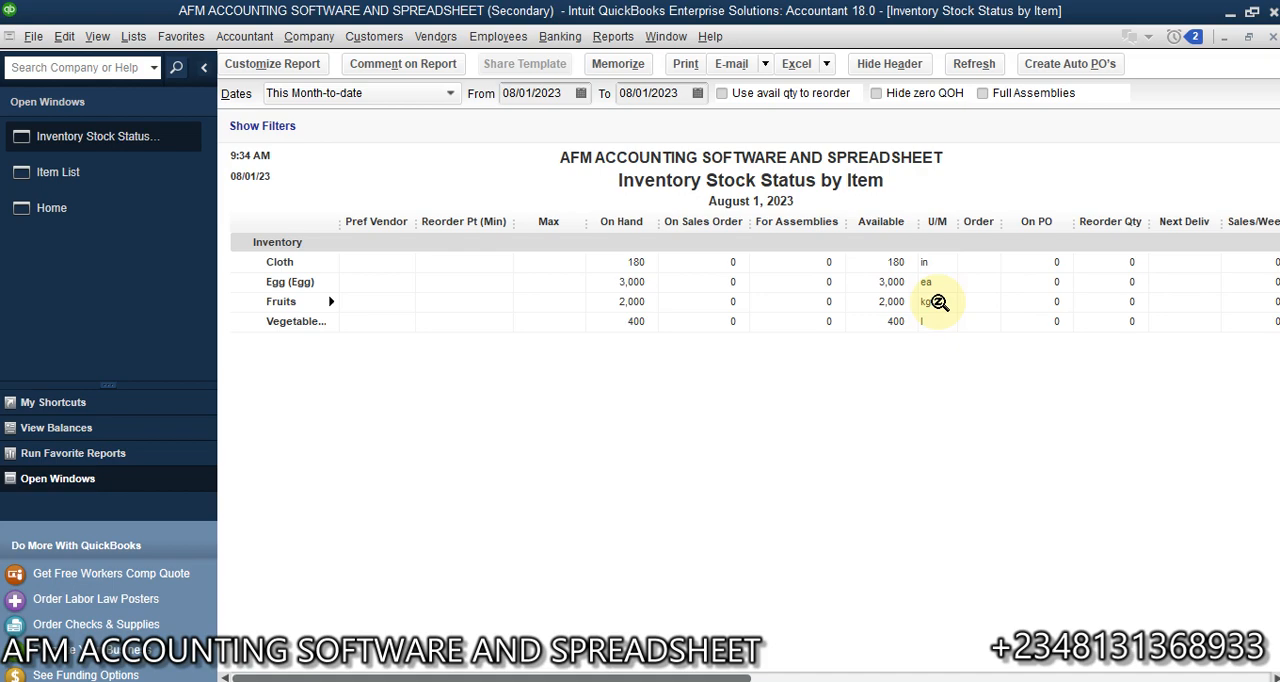
left_click(939, 322)
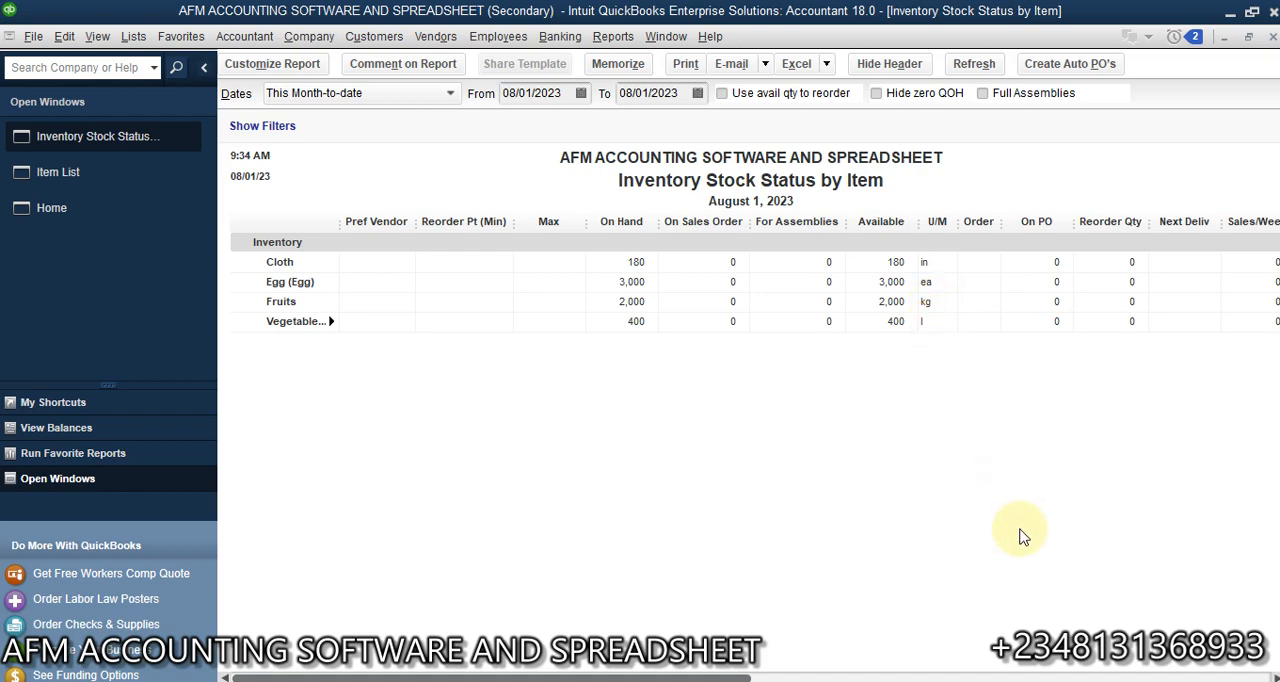
mouse_move(673, 676)
left_mouse_down()
mouse_move(1138, 678)
mouse_move(672, 678)
left_mouse_up()
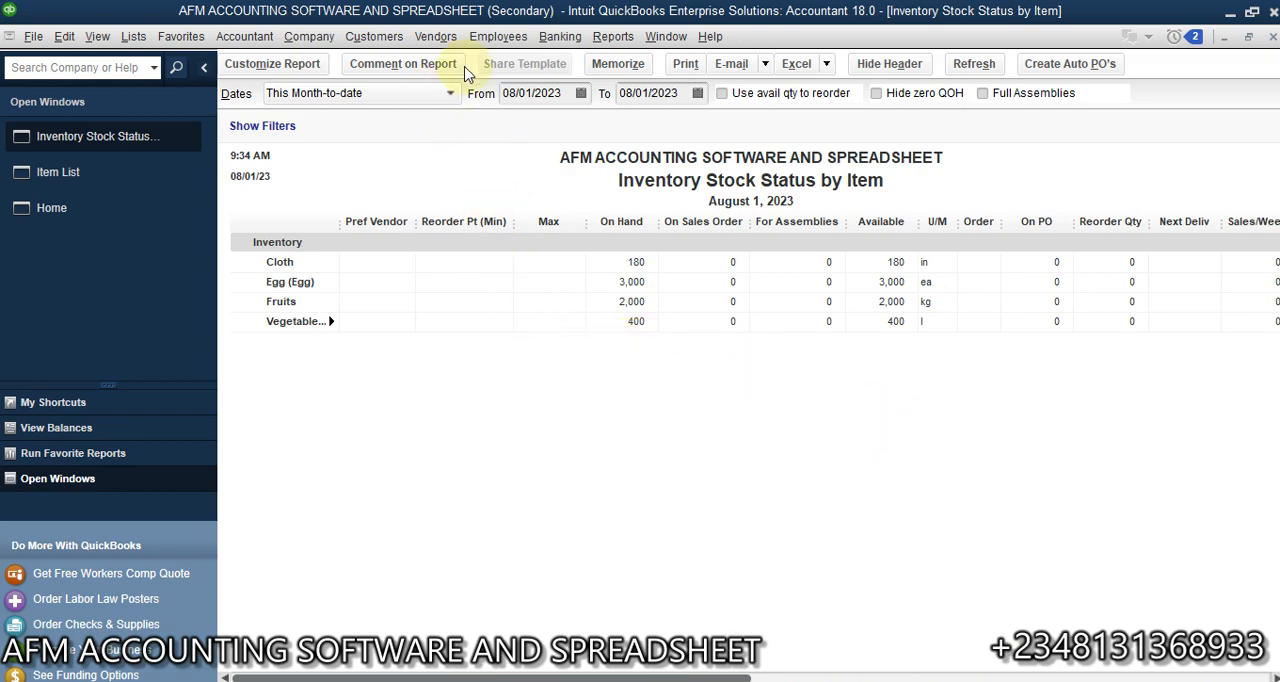
- Open the Inventory Valuation Summary report and examine each item's quantity, unit of measure, average cost and asset value
left_click(620, 37)
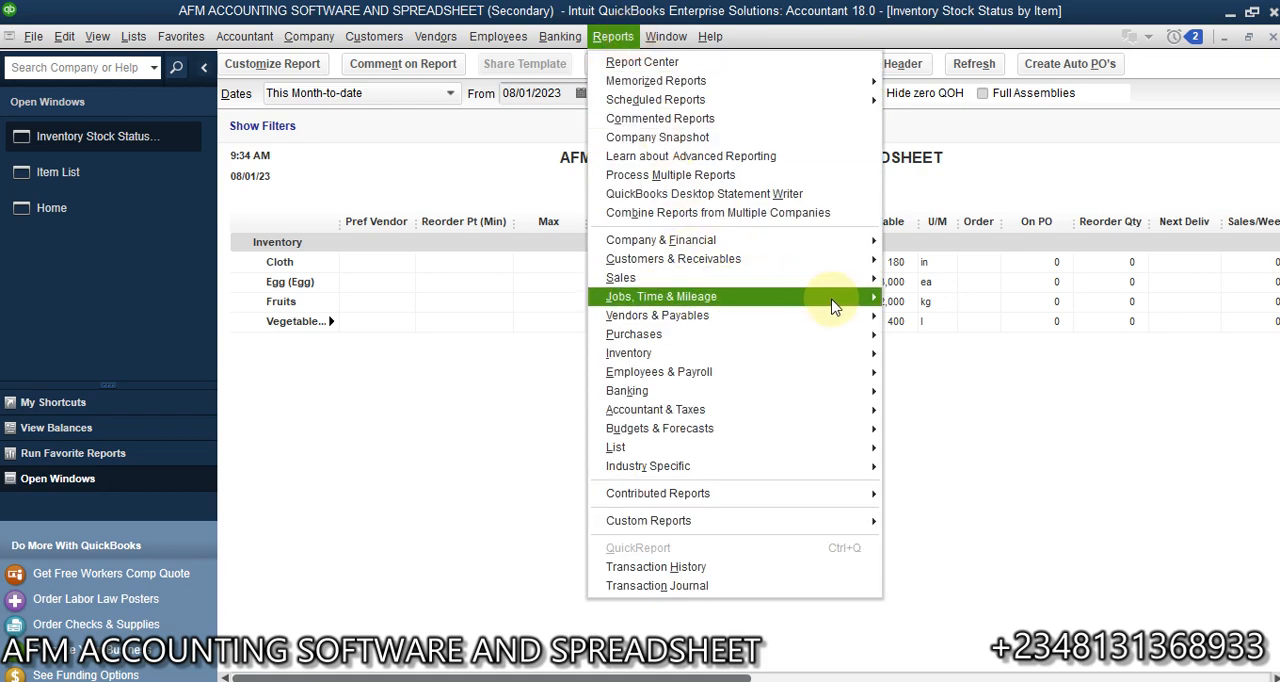
mouse_move(836, 358)
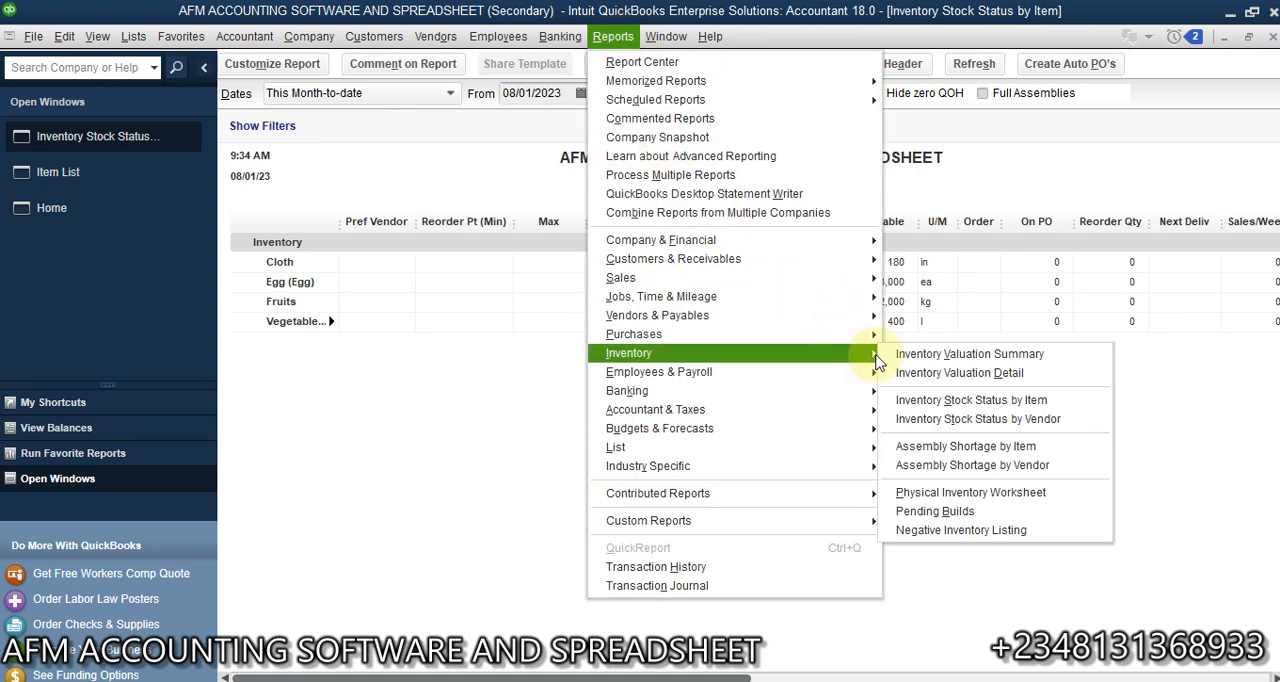
left_click(1003, 357)
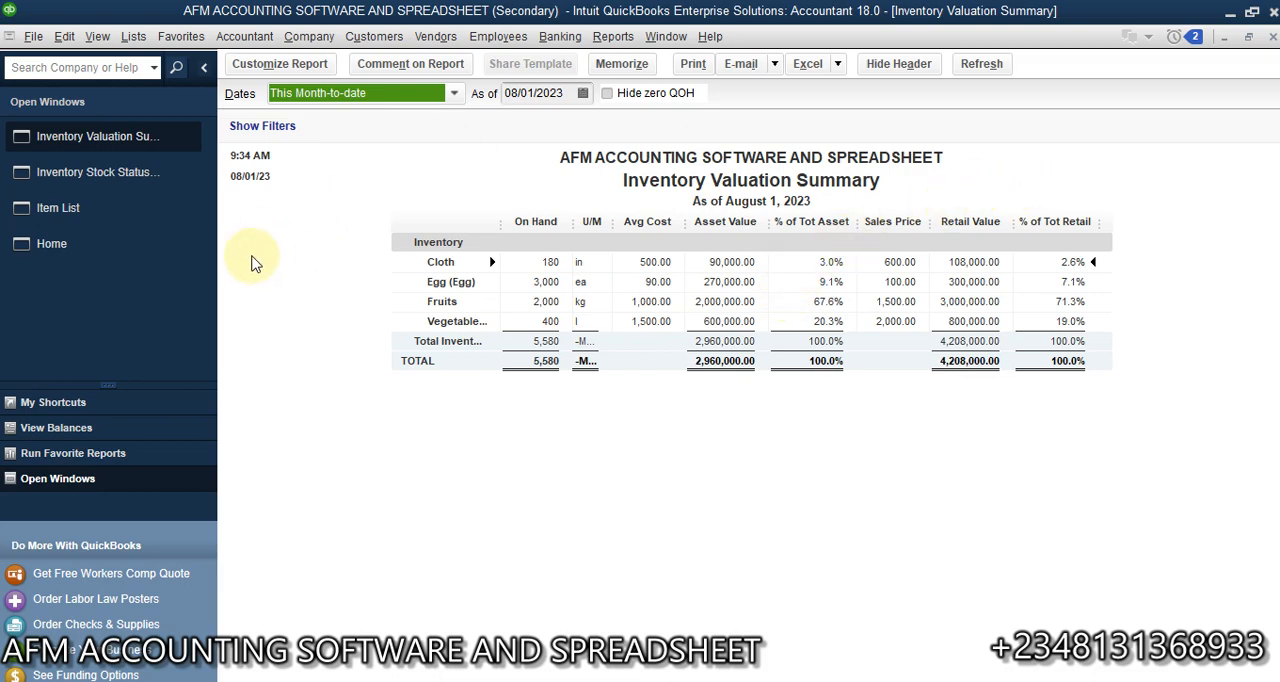
- Start a new customer invoice from the Home page and select the existing customer for it
left_click(102, 255)
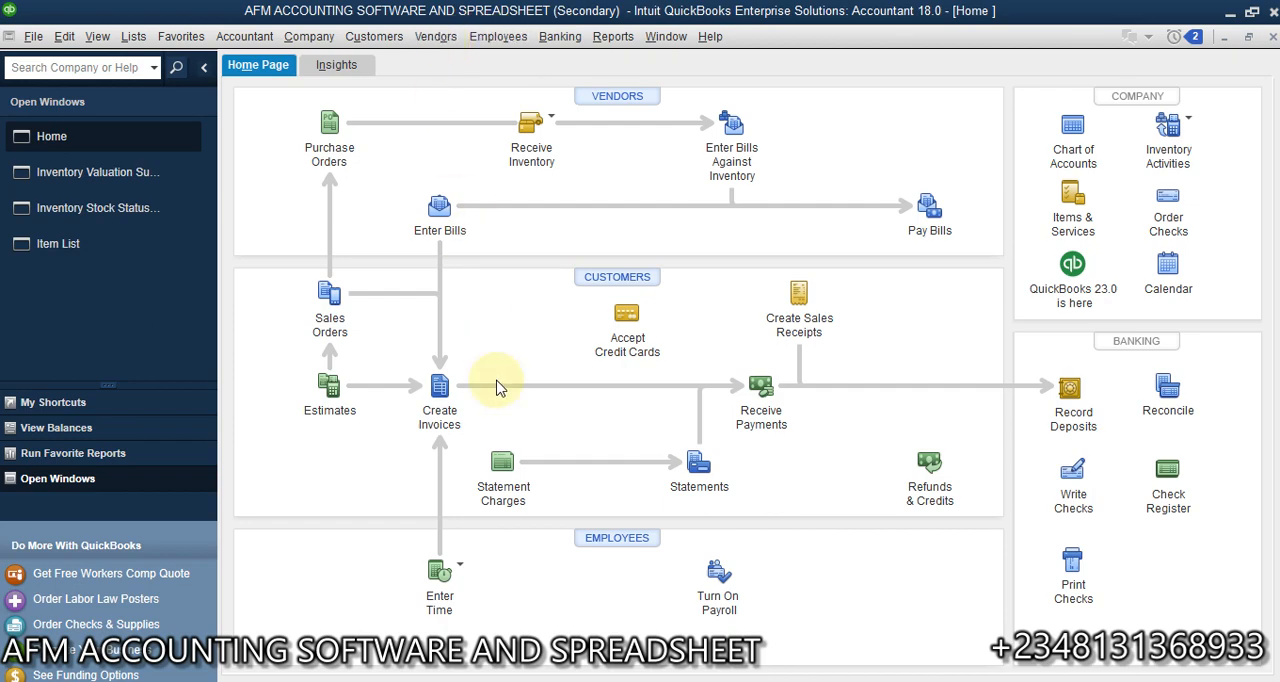
left_click(438, 390)
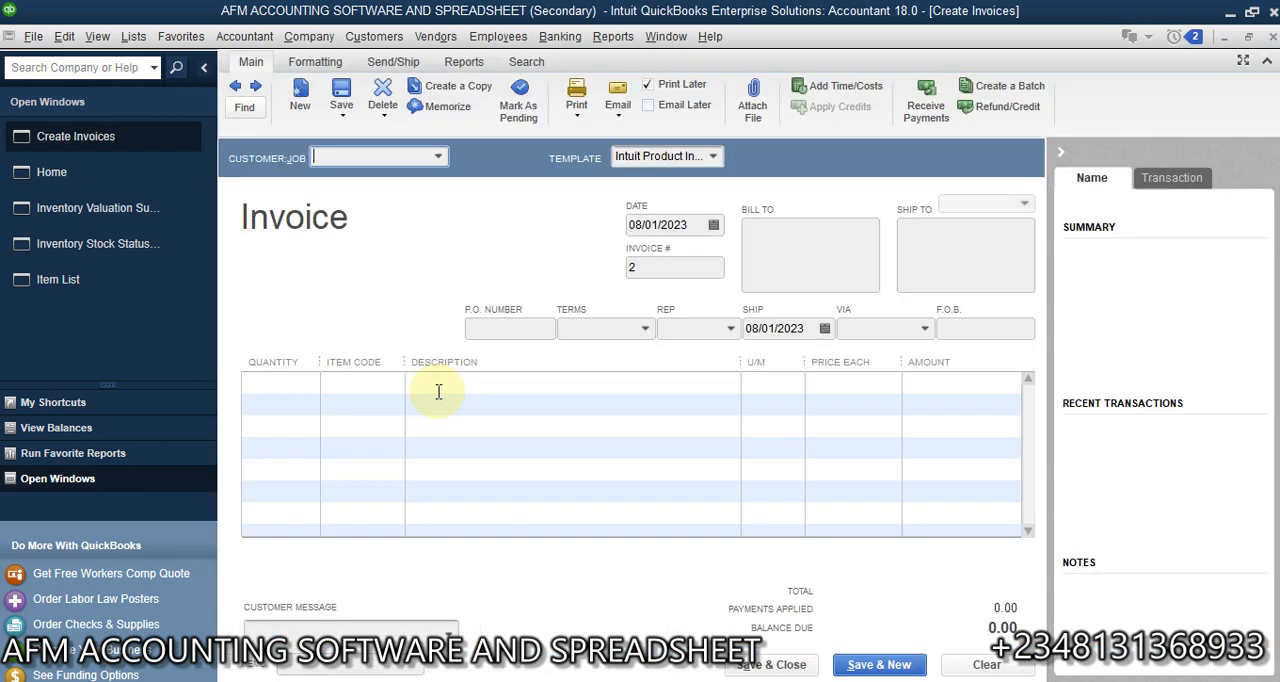
left_click(441, 158)
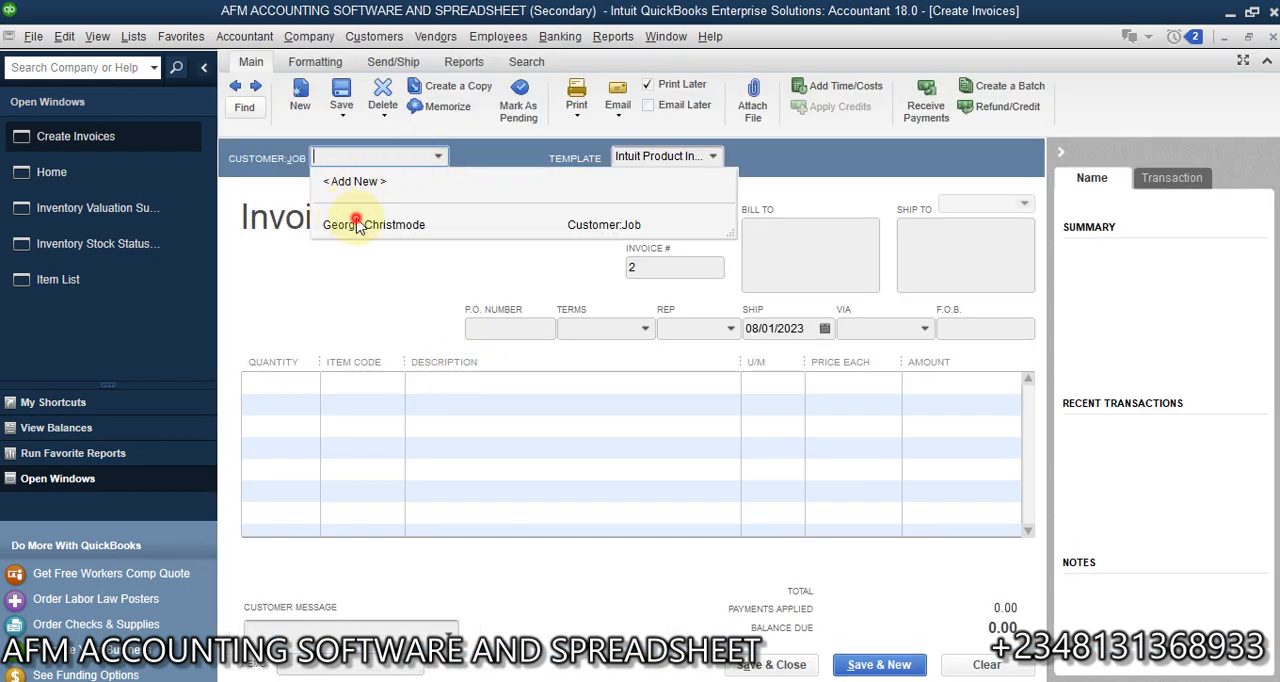
left_click(351, 219)
- Add the Cloth and Egg items as the first two lines of the invoice
left_click(345, 384)
left_click(393, 383)
left_click(352, 489)
left_click(371, 403)
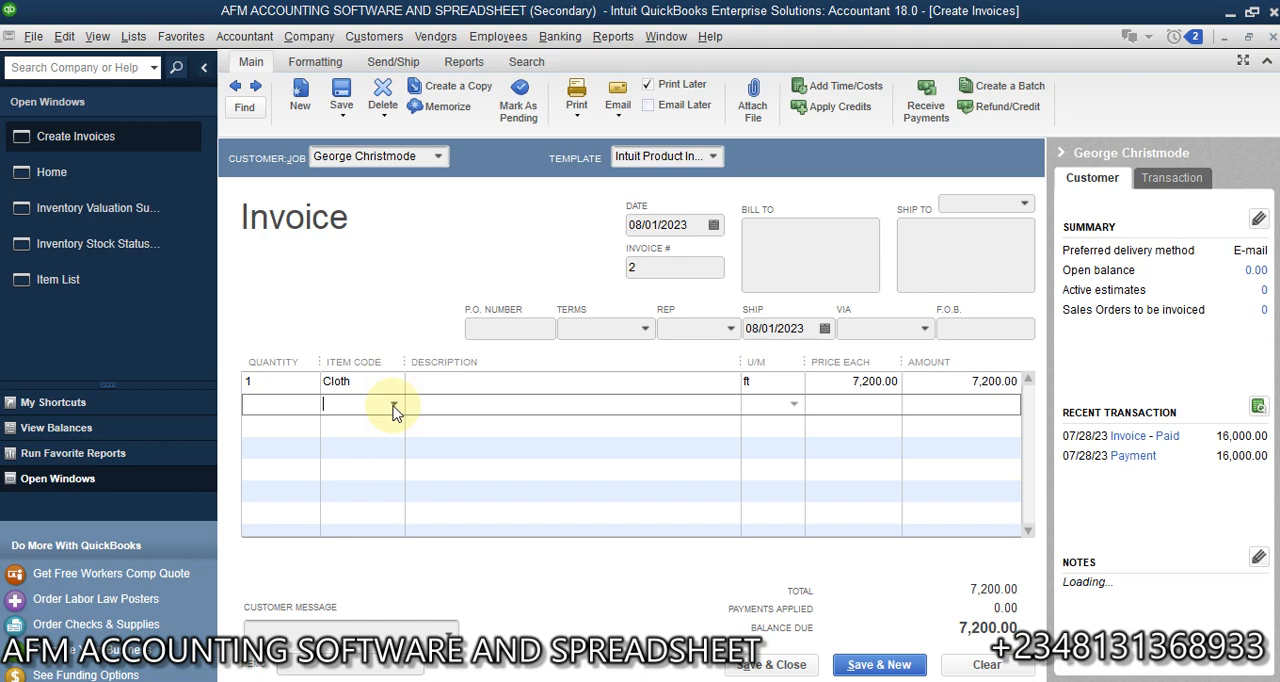
left_click(393, 404)
left_click(345, 539)
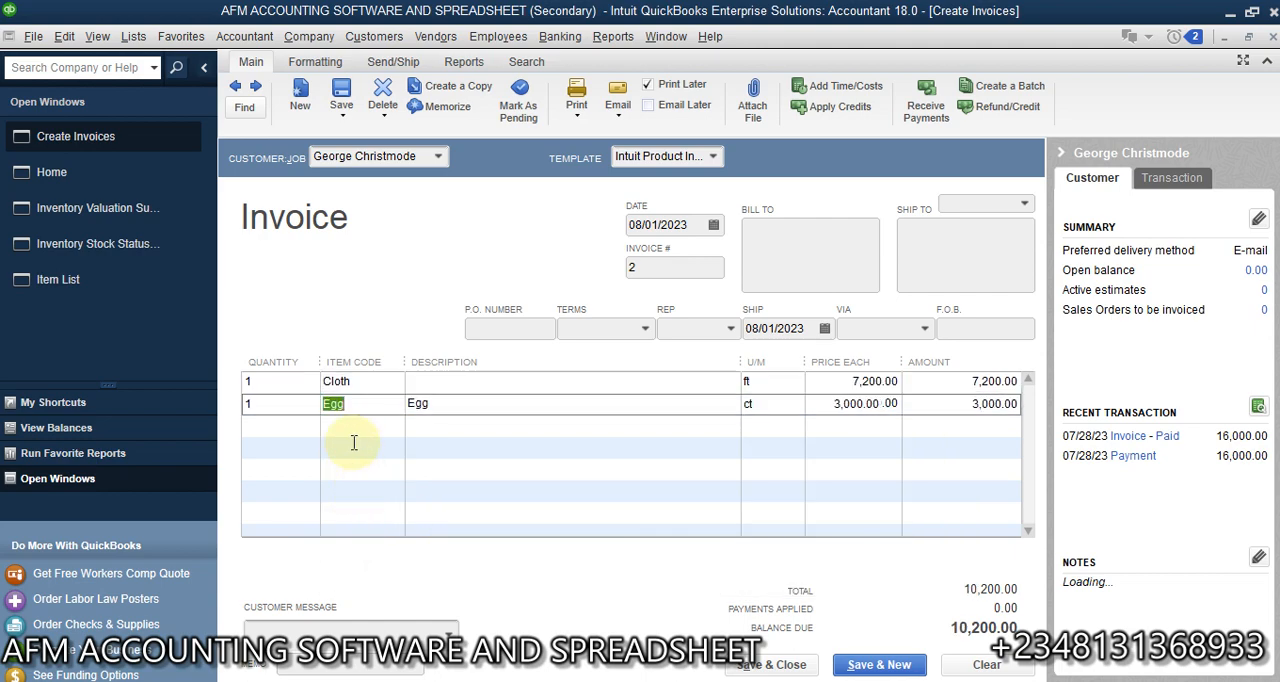
- Add the Fruits and Vegetable Oil items as the third and fourth lines of the invoice
left_click(393, 424)
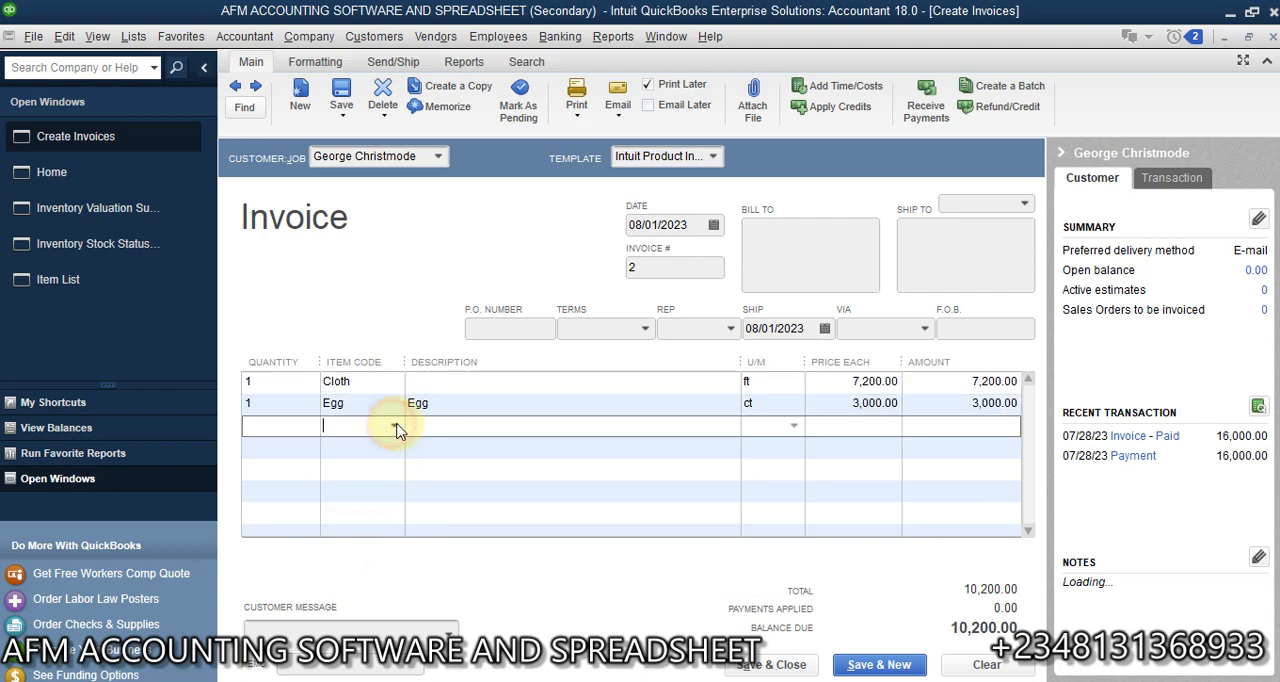
left_click(393, 425)
left_click(348, 582)
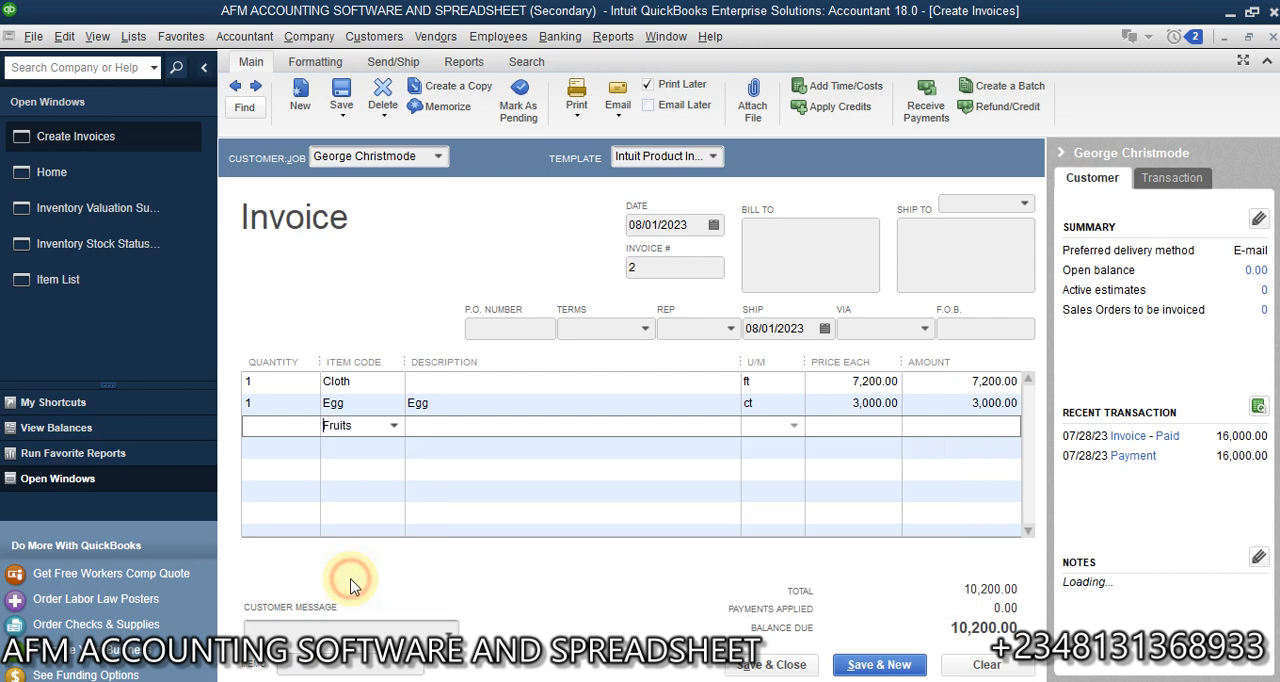
left_click(351, 446)
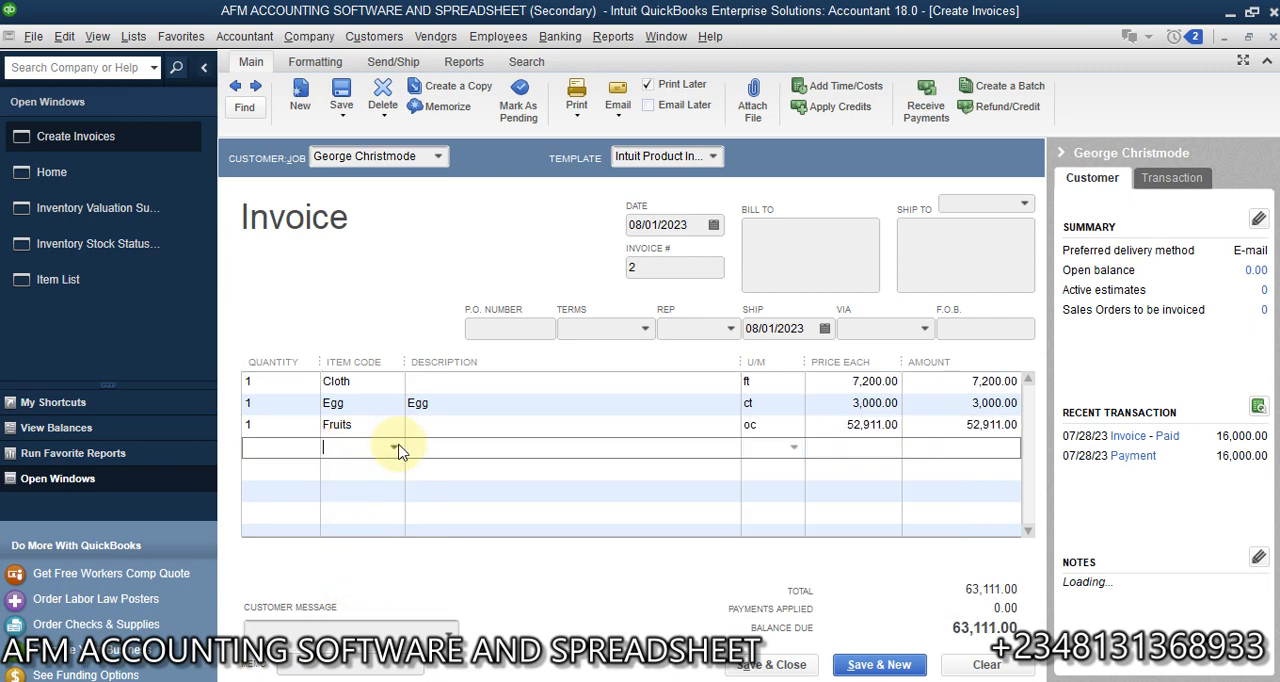
left_click(396, 447)
left_click(375, 626)
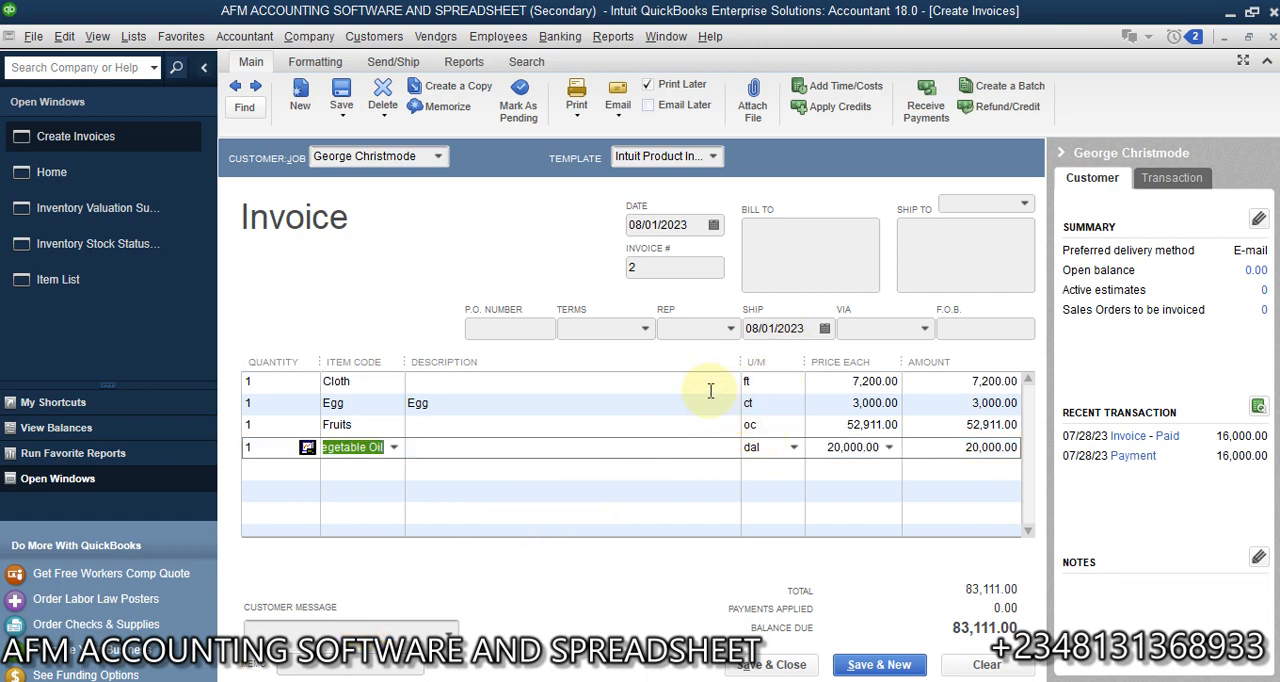
- Check the default sales unit of measure on the invoice's Cloth, Egg, Fruits and Vegetable Oil lines
left_click(755, 403)
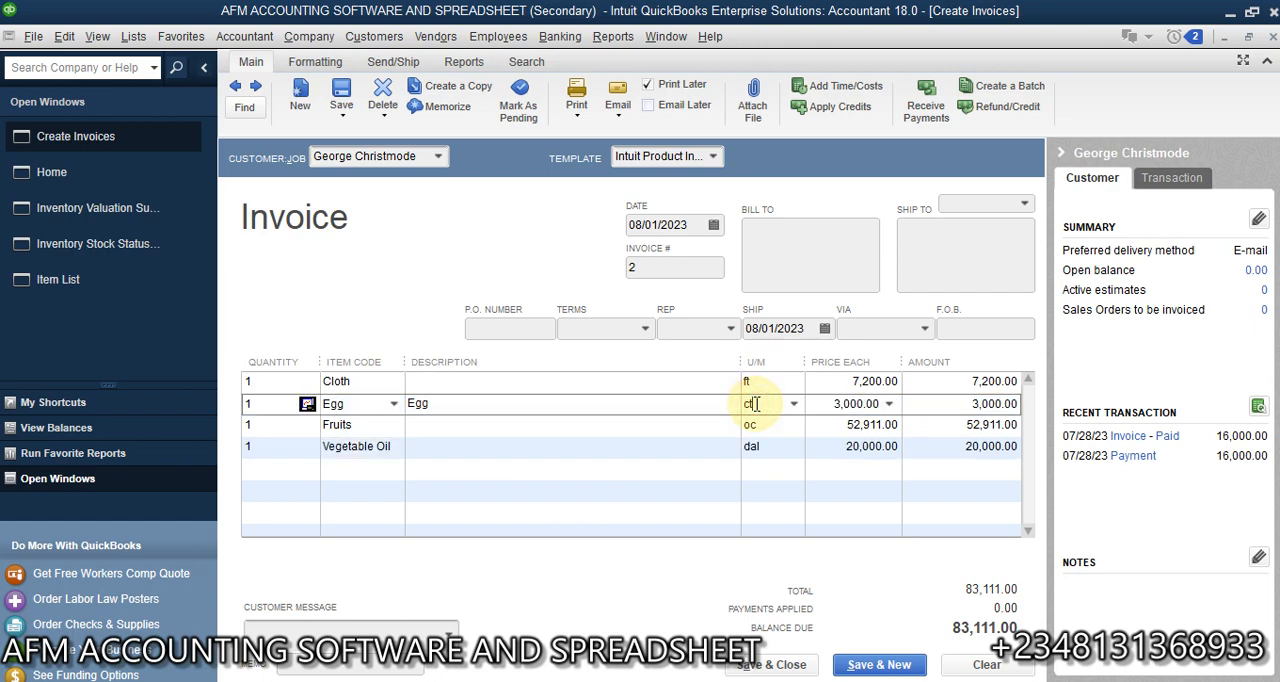
left_click(763, 381)
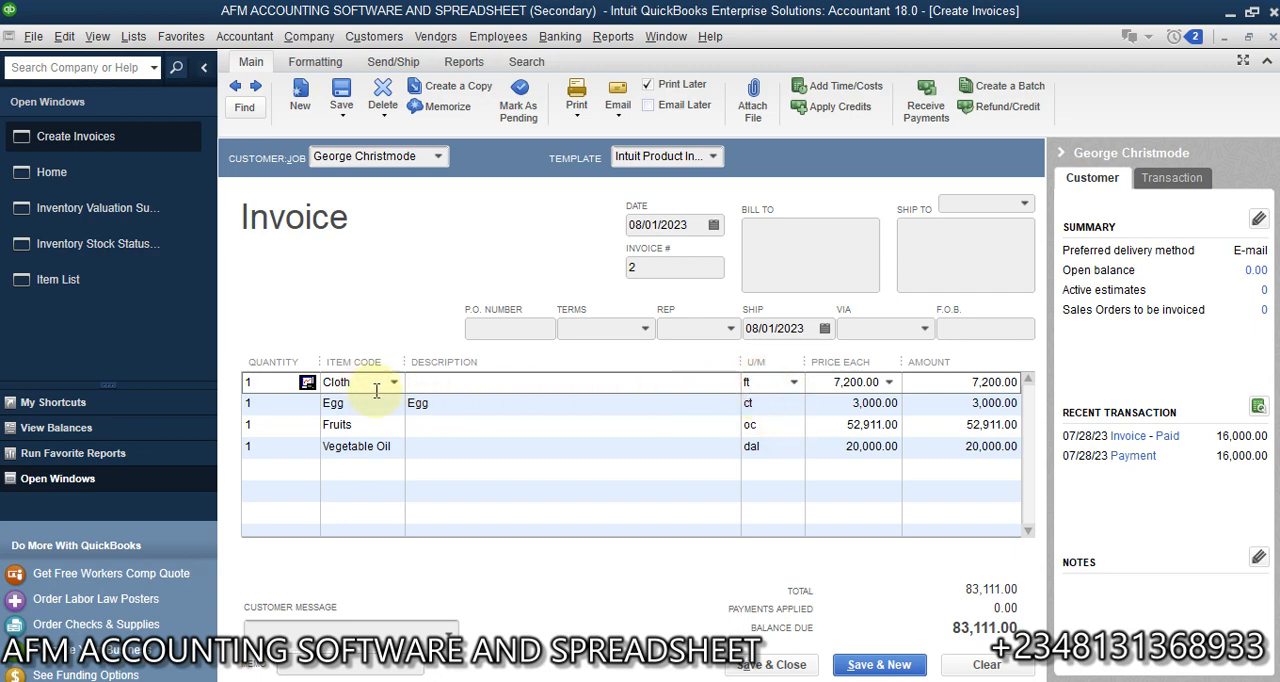
left_click(749, 402)
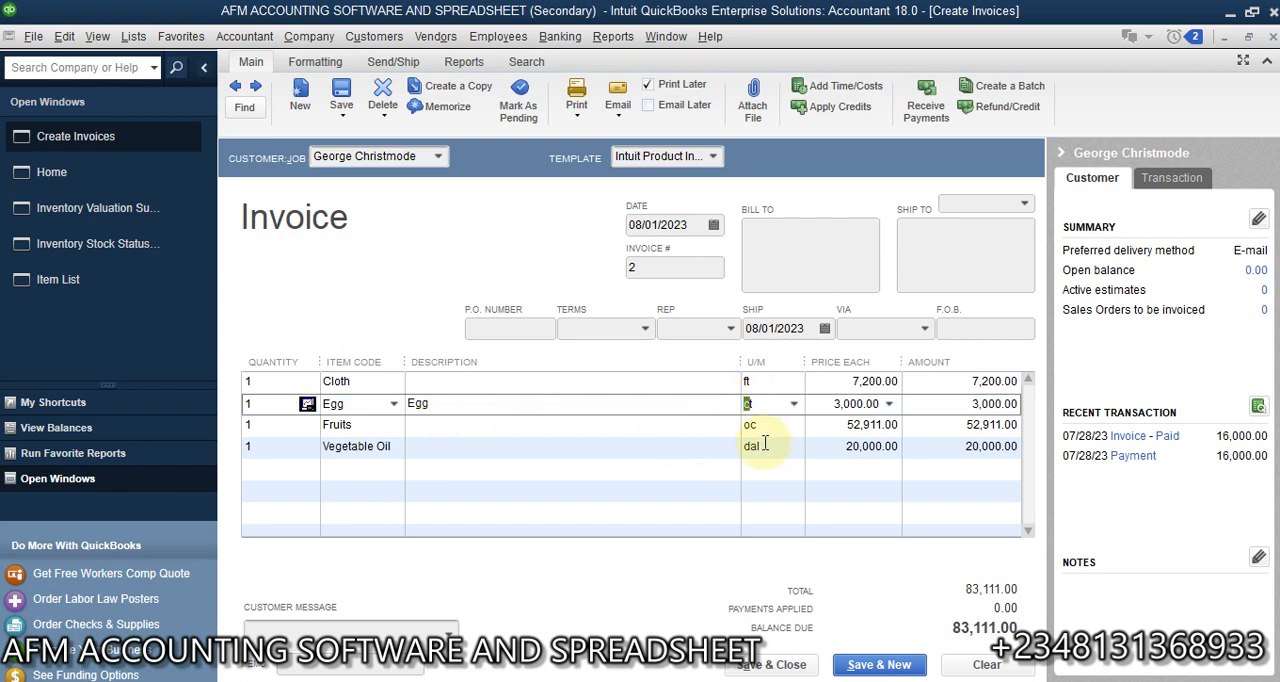
left_click(774, 424)
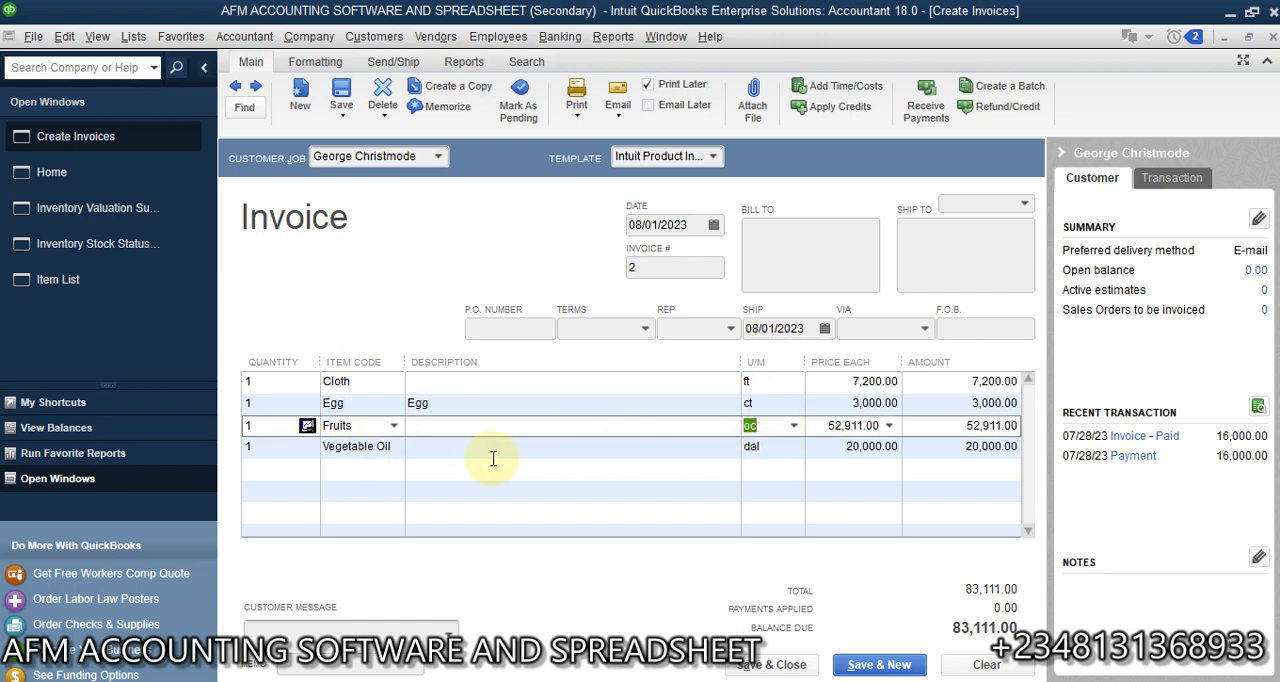
left_click(772, 447)
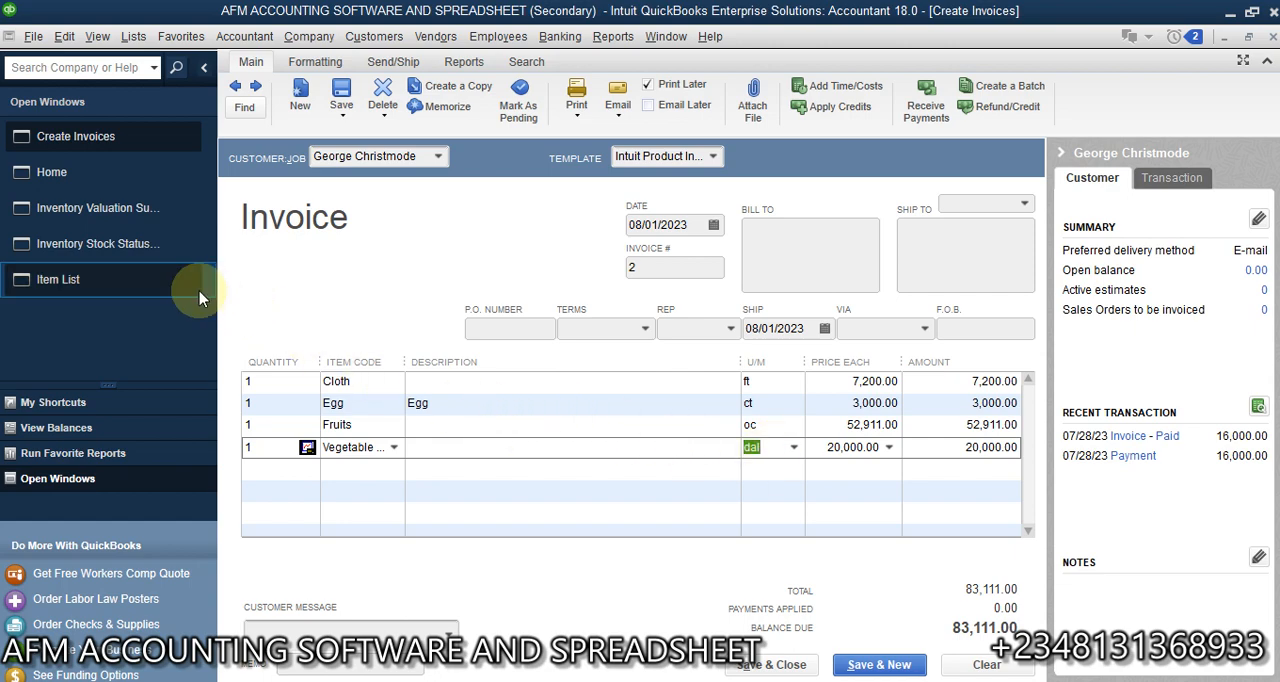
- Open the Volume unit of measure set from the Vegetable Oil item and change the gallon unit's abbreviation to gl
left_click(114, 277)
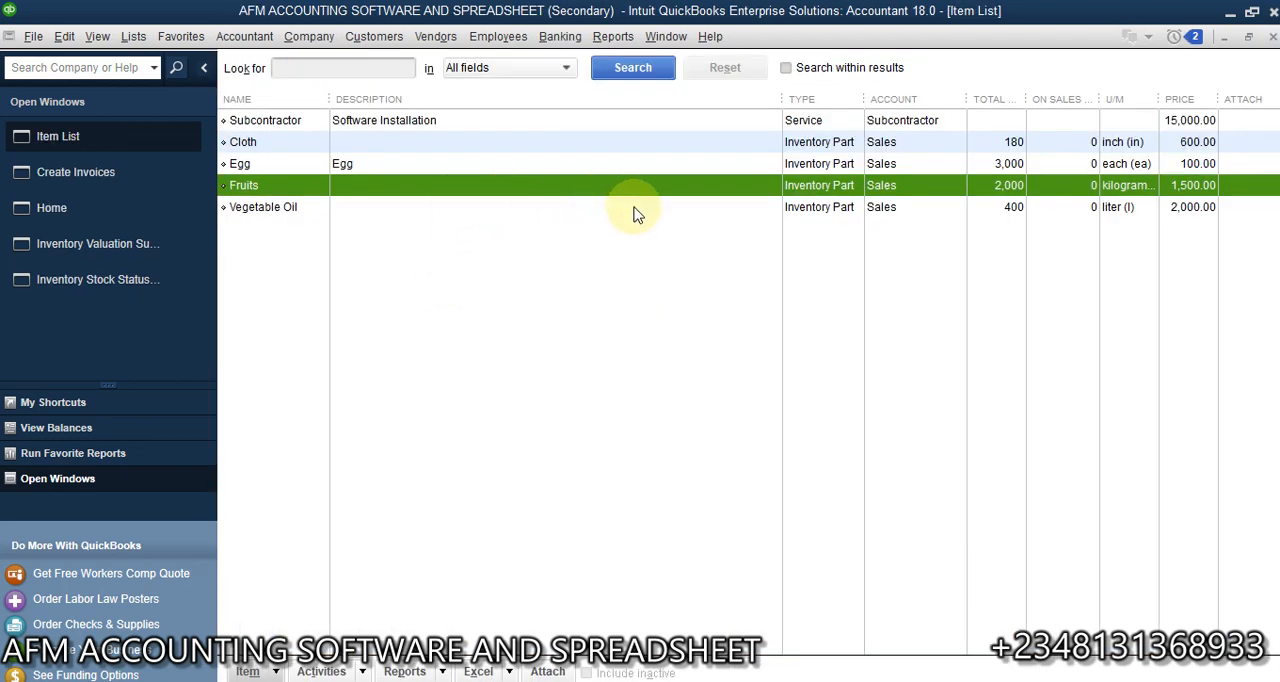
double_click(634, 207)
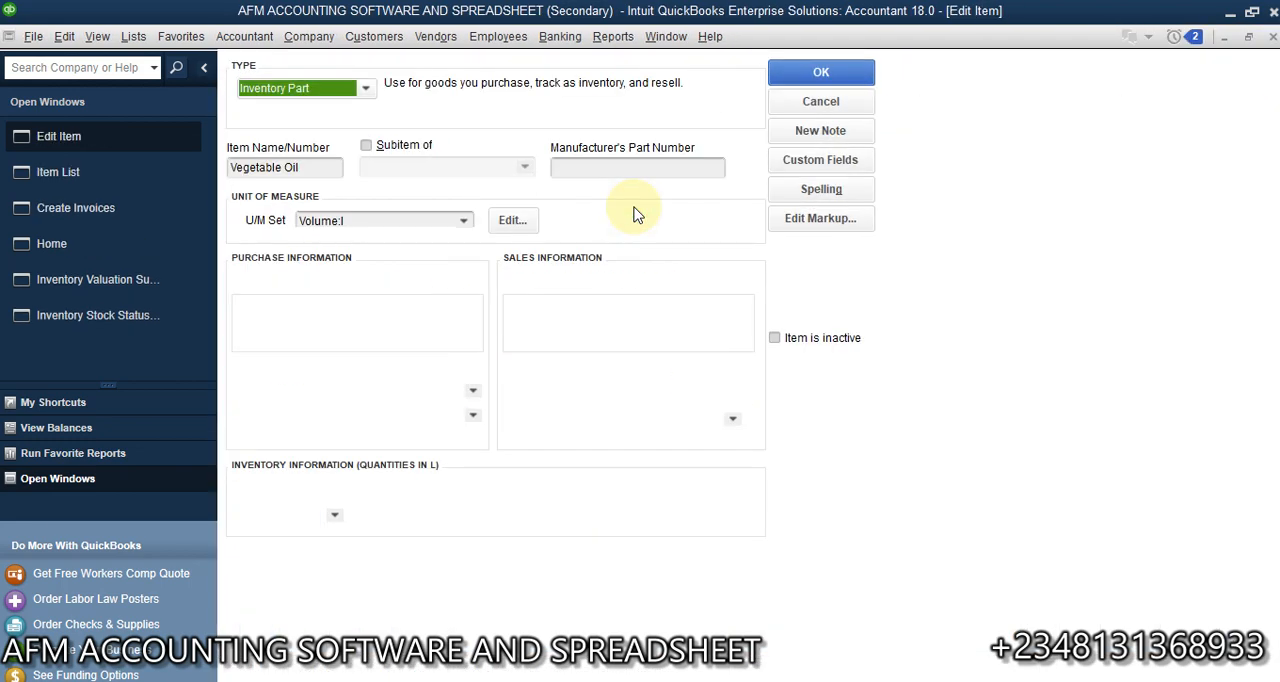
left_click(514, 220)
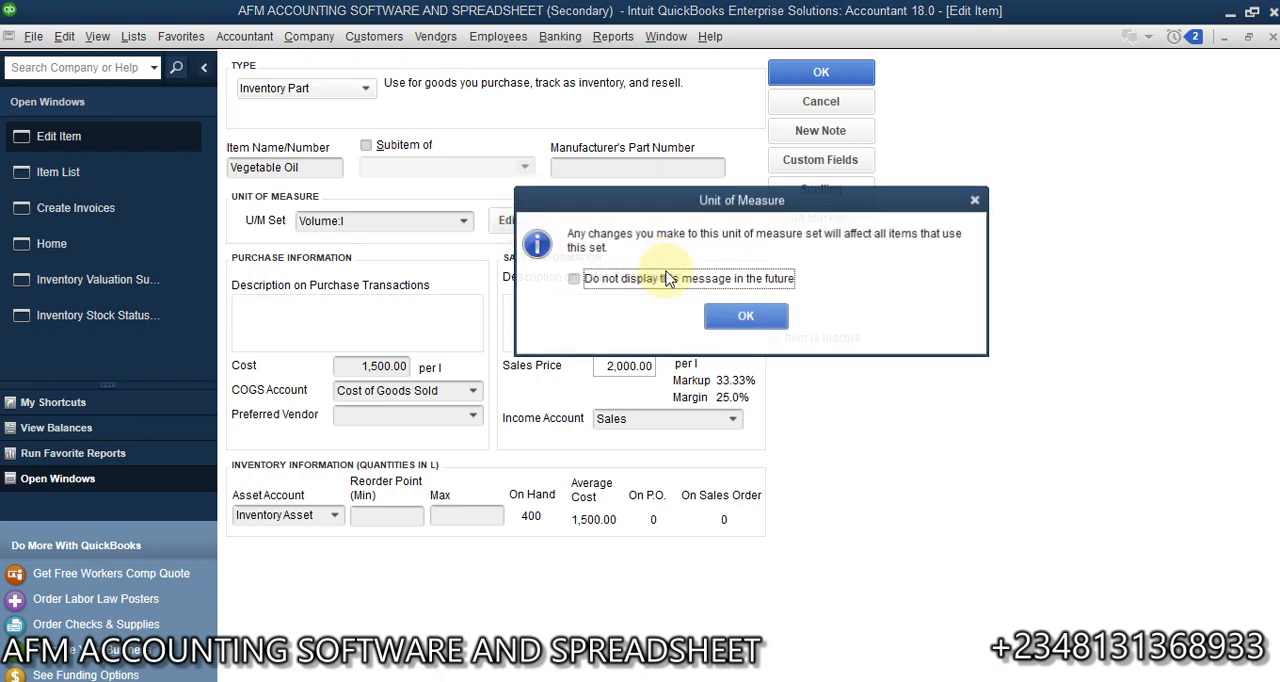
left_click(746, 315)
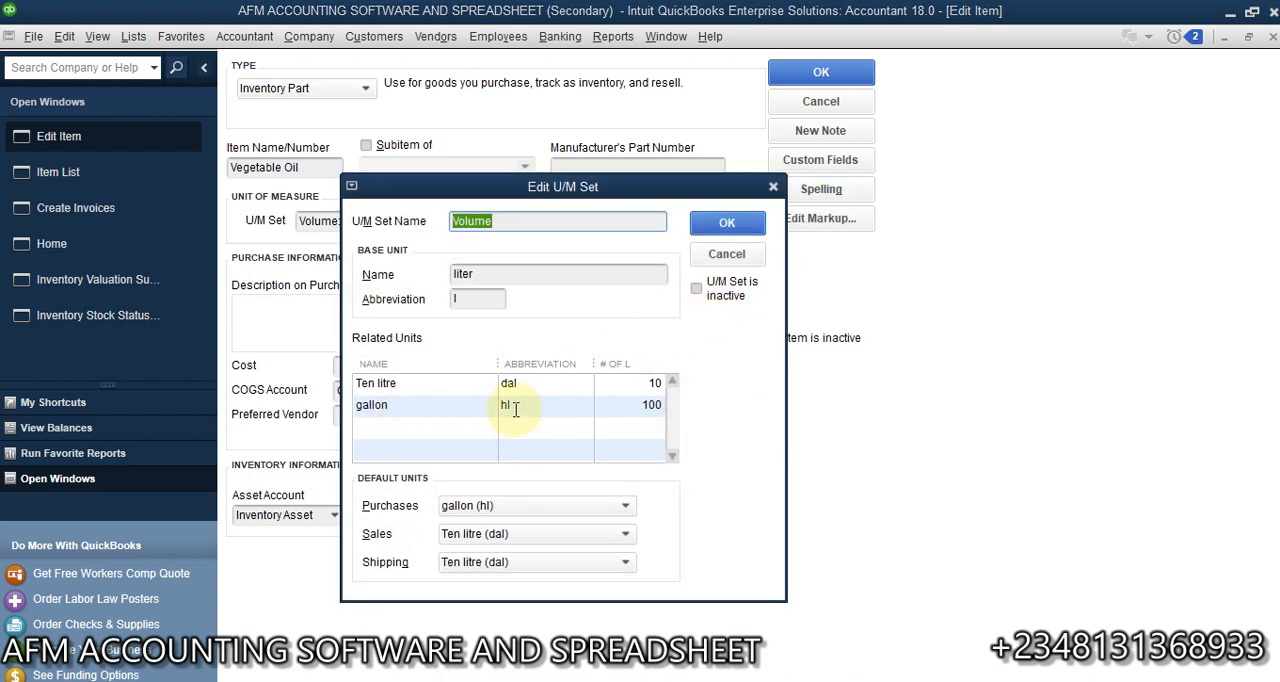
left_click(515, 406)
type("g")
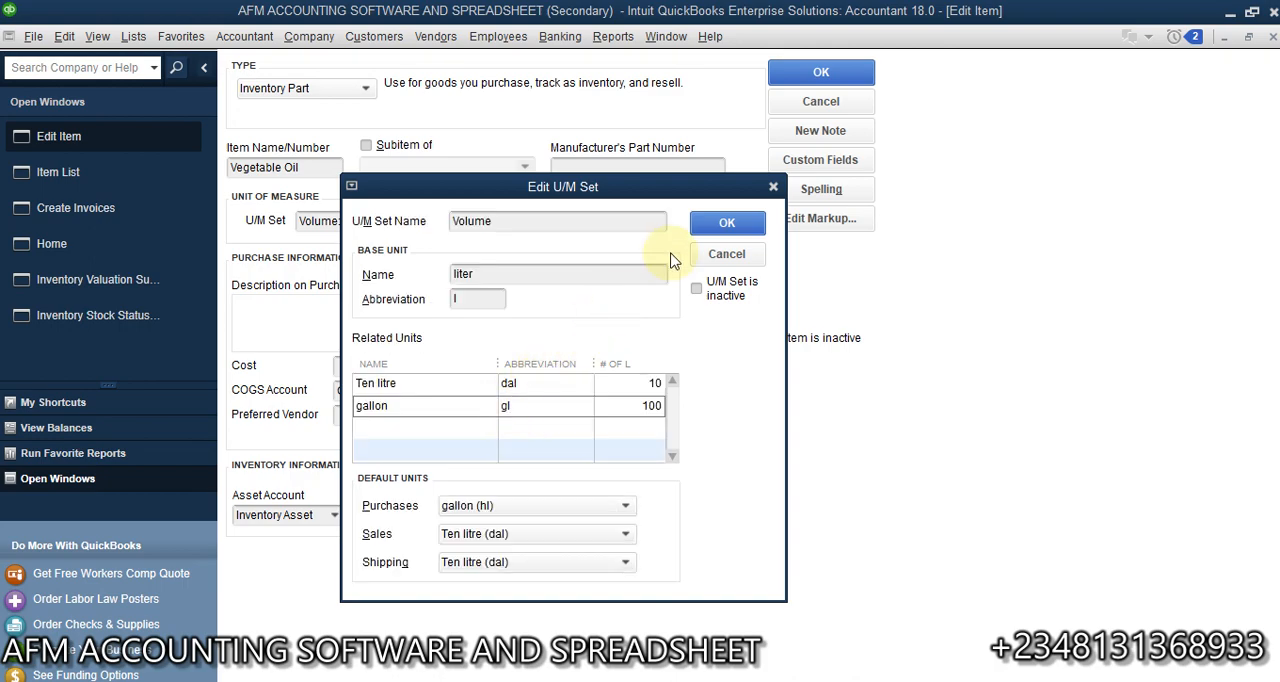
- Set the Ten litre unit's abbreviation to 10l, then save the unit of measure set and the Vegetable Oil item
left_click(527, 385)
type("1")
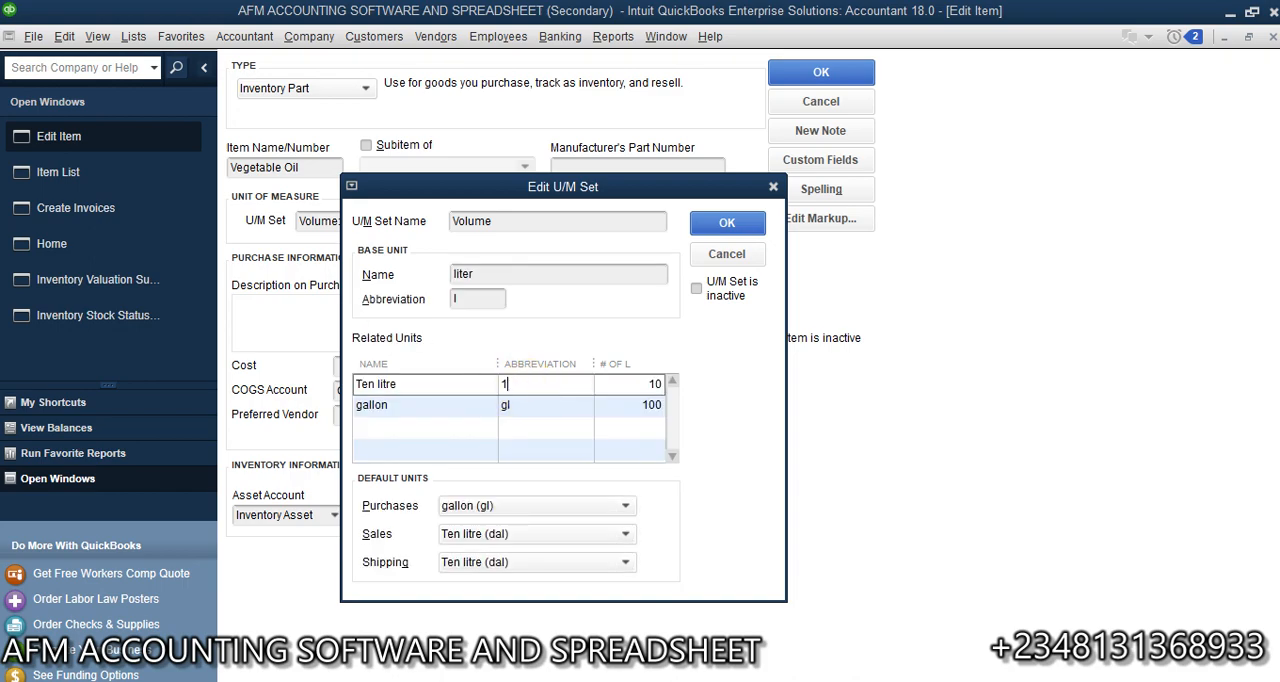
type("0l")
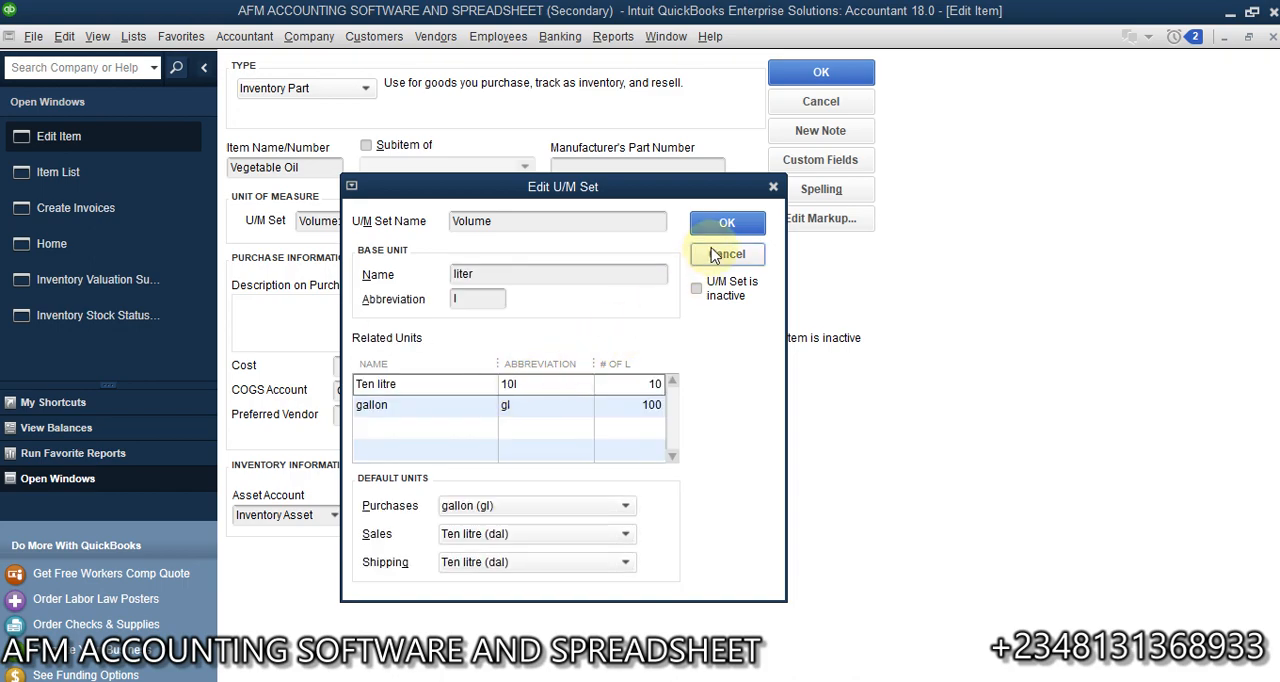
left_click(727, 222)
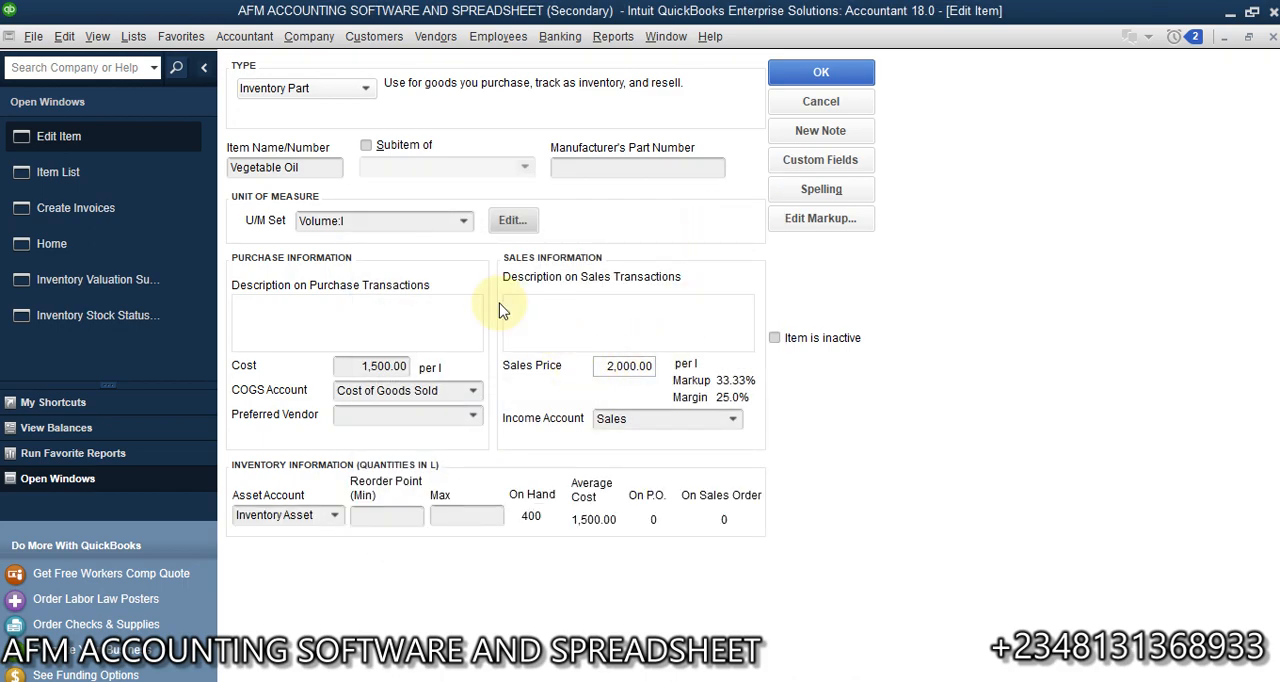
left_click(817, 73)
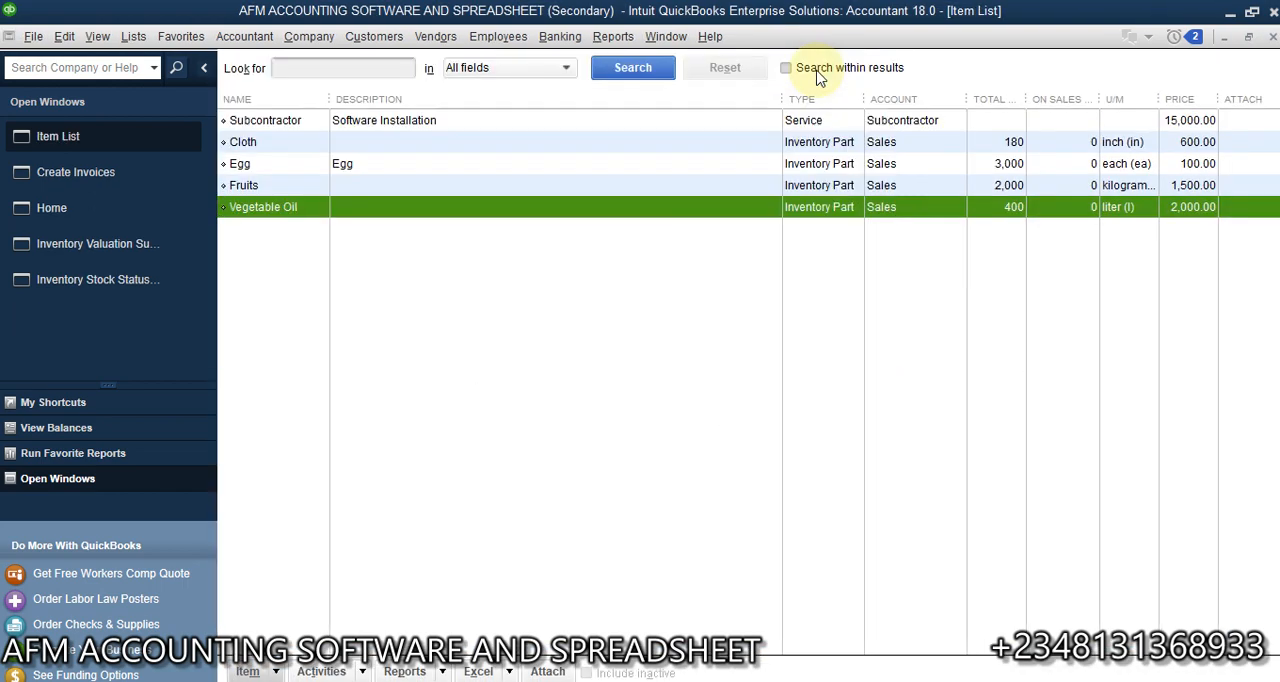
- Return to the invoice, clear its contents, and enter Cloth and Egg as the first two item lines
left_click(150, 176)
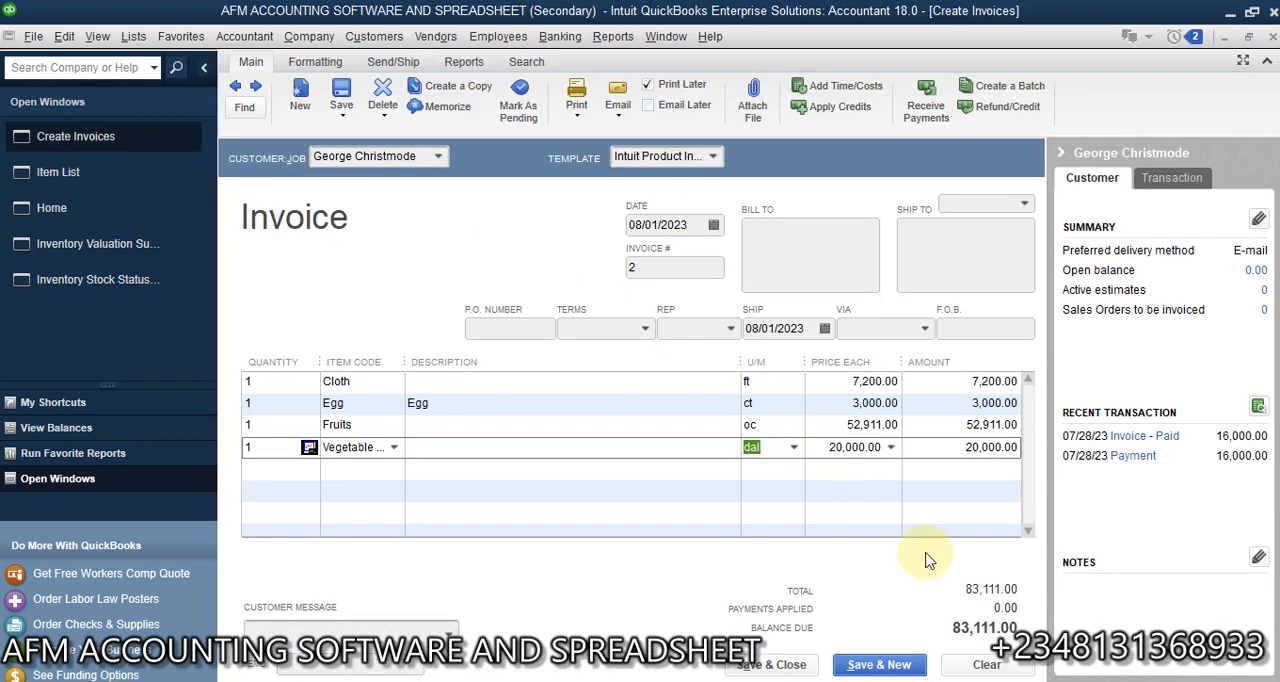
left_click(986, 664)
left_click(360, 381)
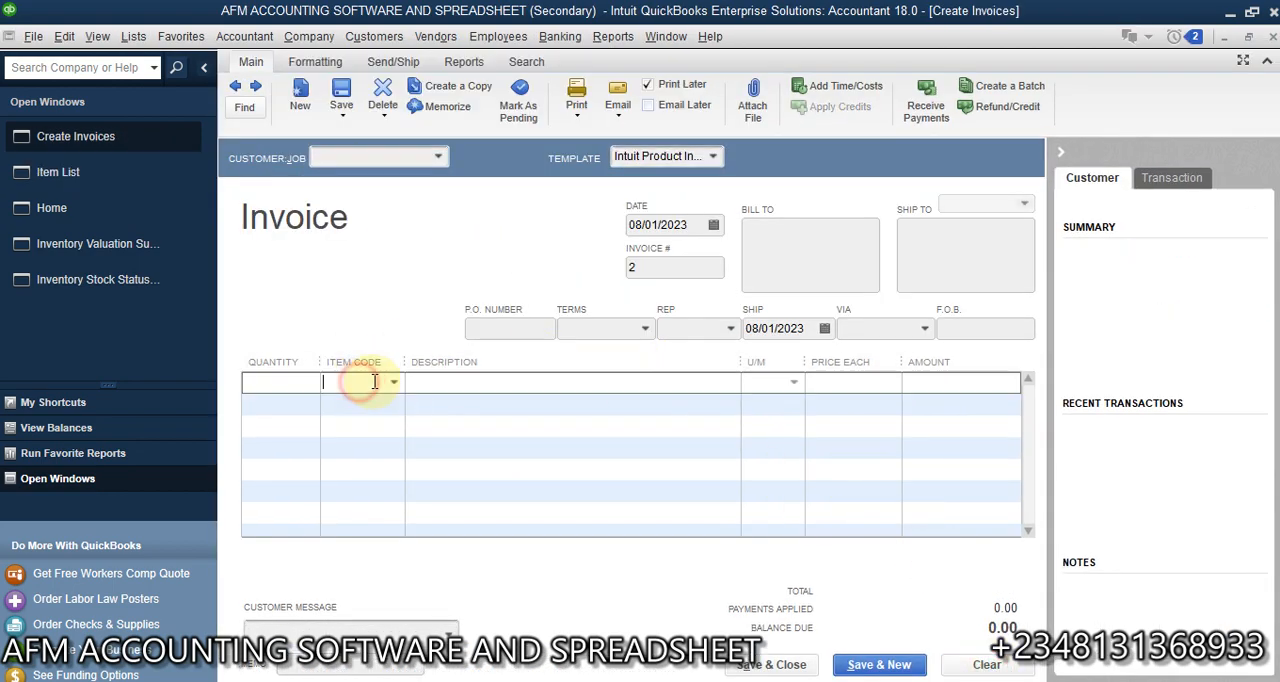
left_click(394, 382)
left_click(366, 503)
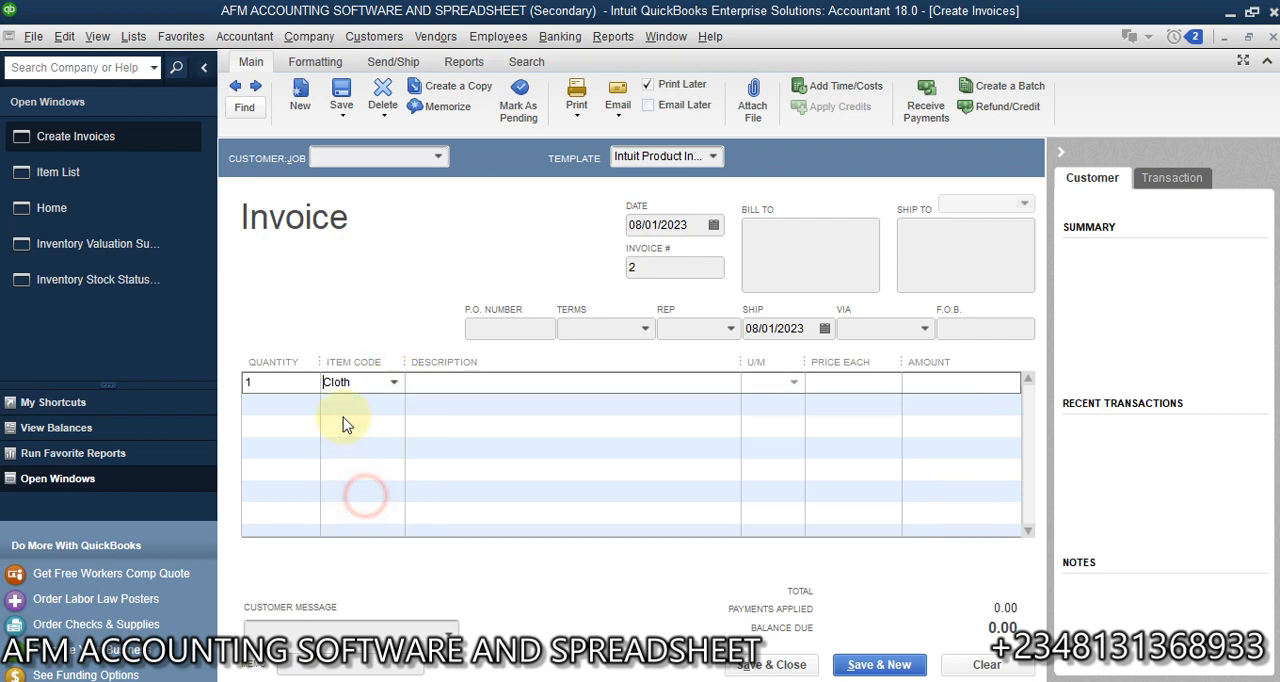
left_click(383, 403)
left_click(394, 405)
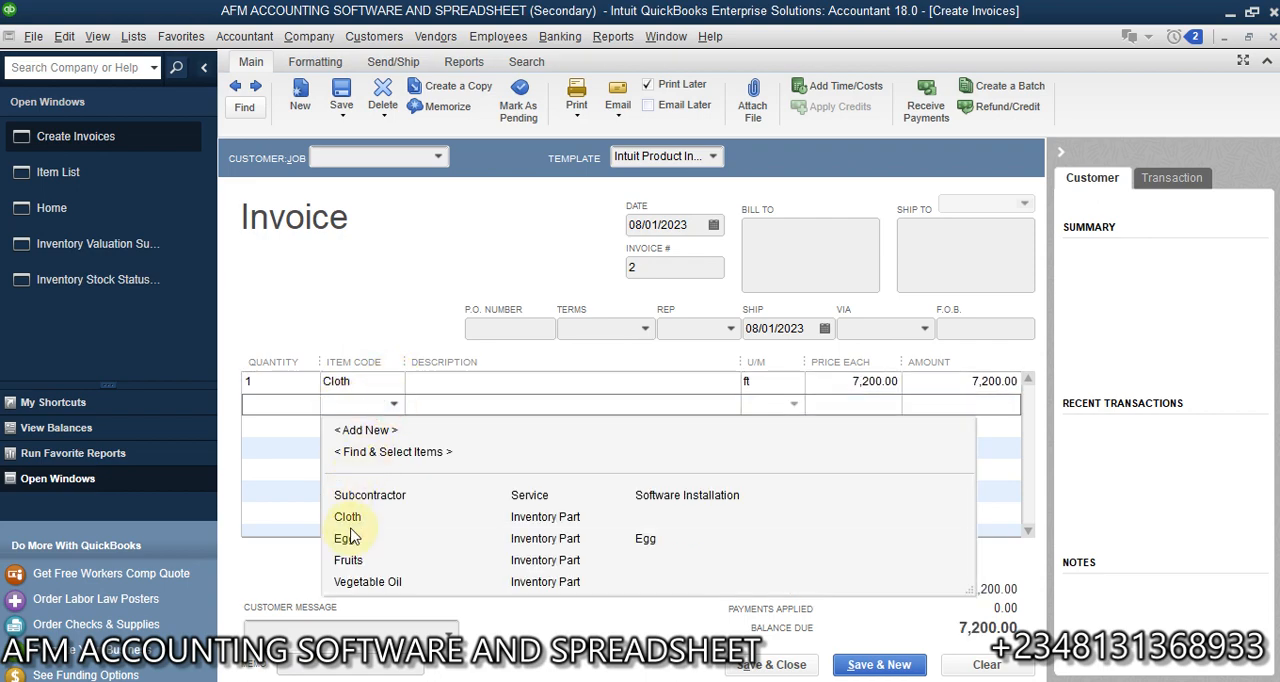
left_click(346, 540)
- Add Fruits and Vegetable Oil to the invoice below the Egg line
left_click(363, 425)
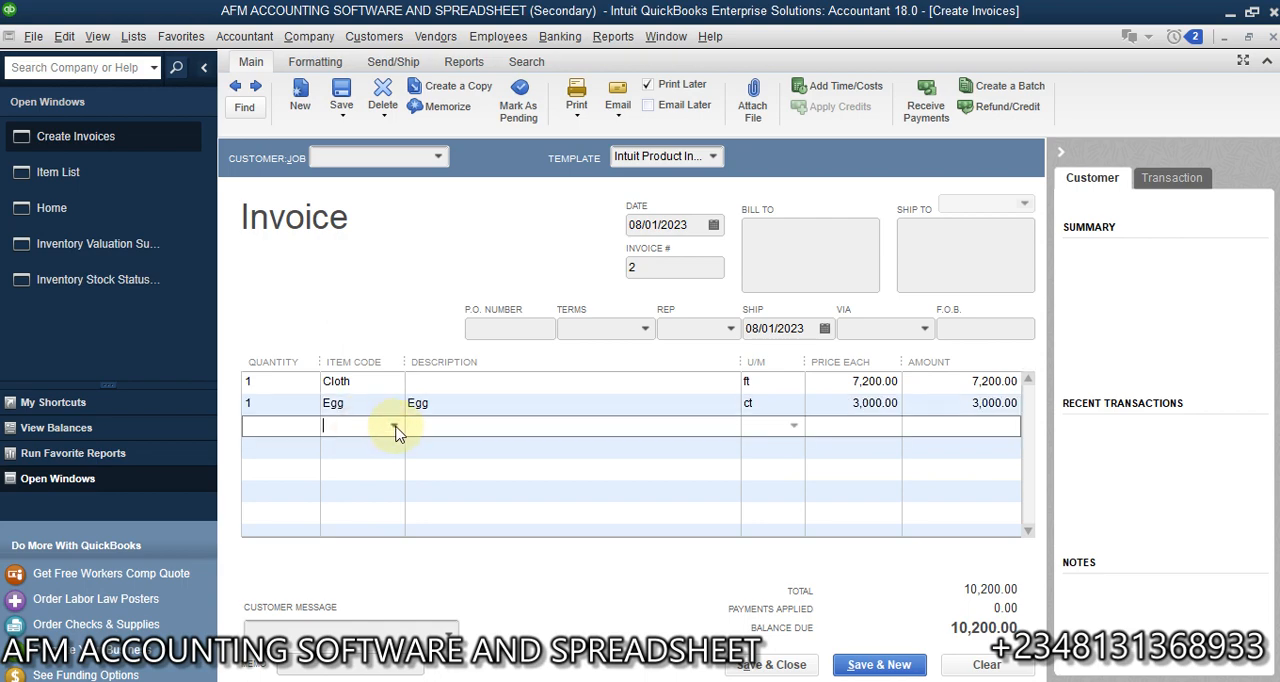
left_click(394, 425)
left_click(350, 581)
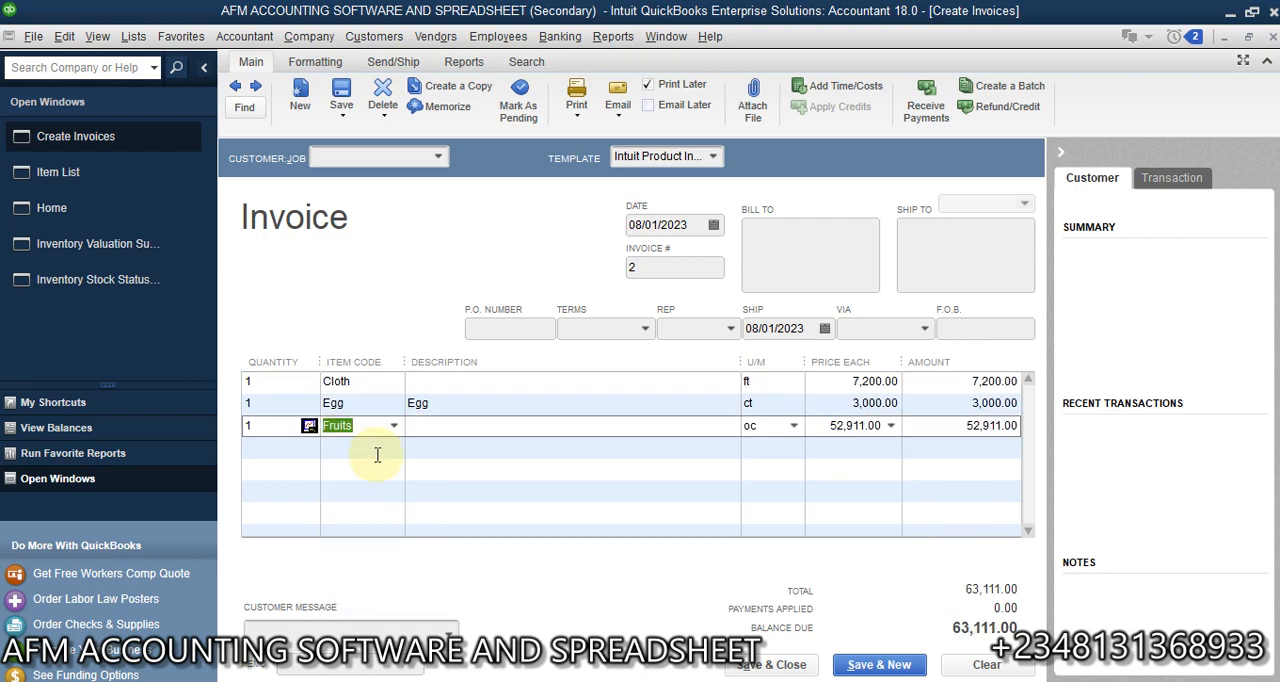
left_click(374, 447)
left_click(394, 447)
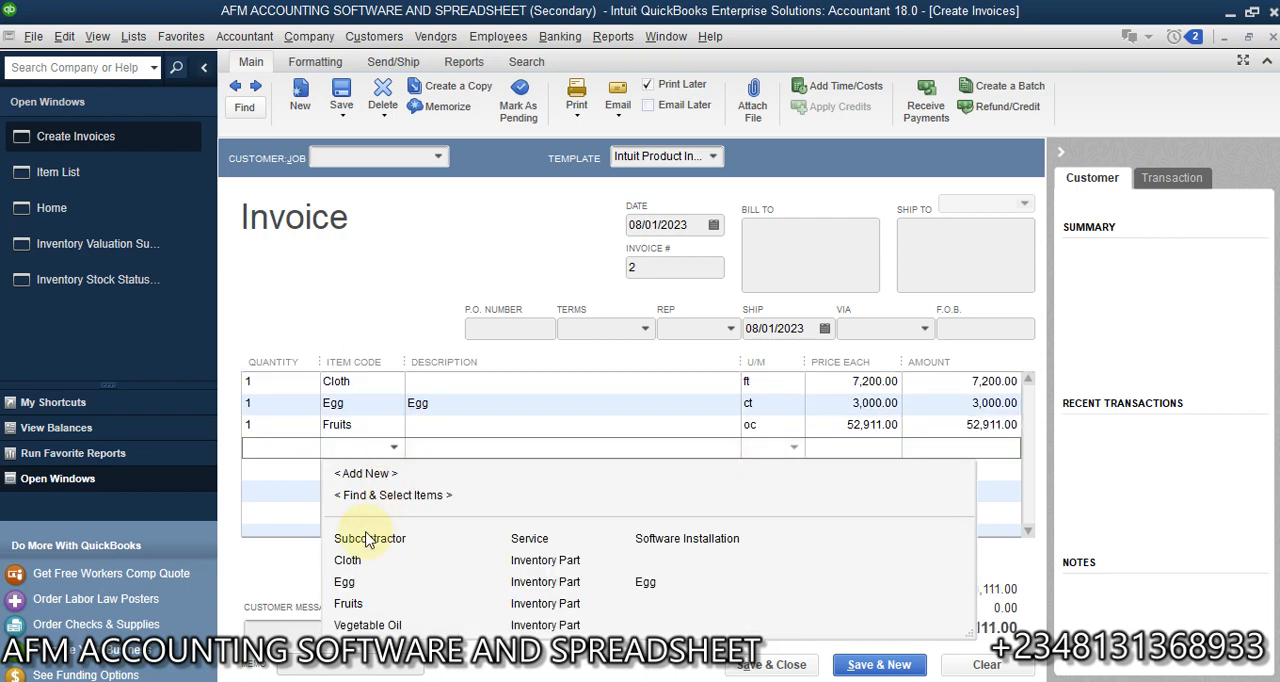
left_click(370, 625)
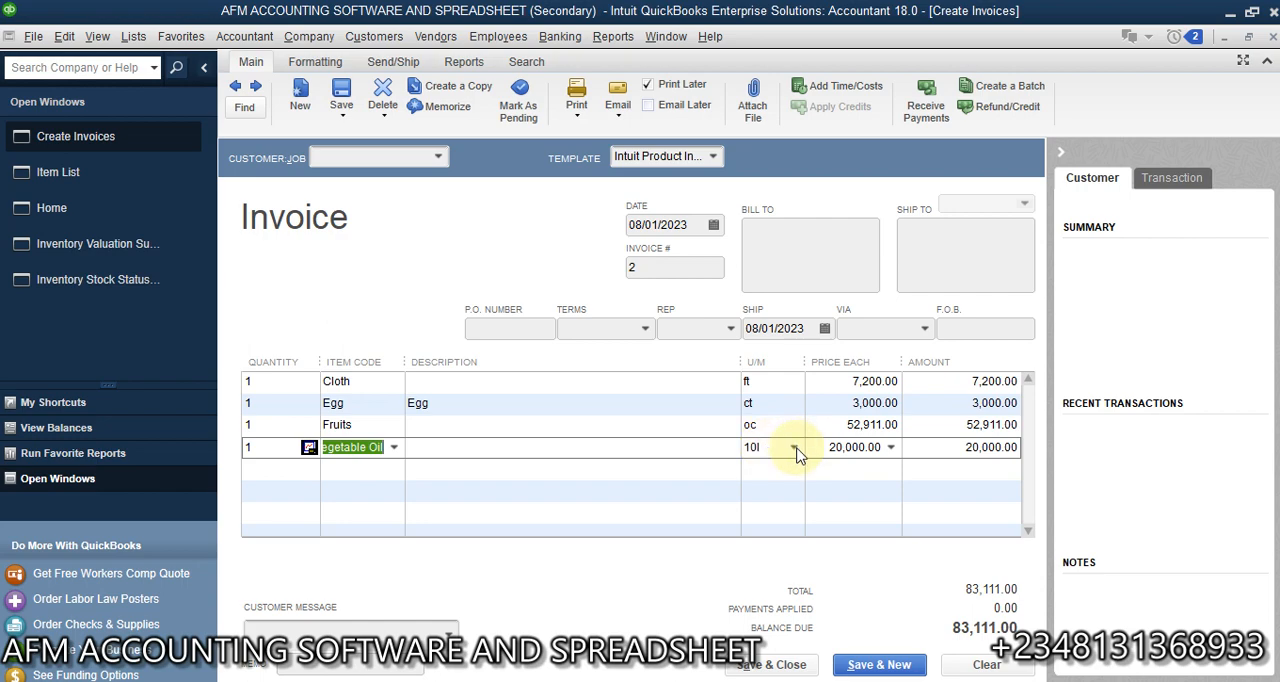
- Check the unit conversions offered for the Egg invoice line and set its quantity to 1 dz
left_click(878, 404)
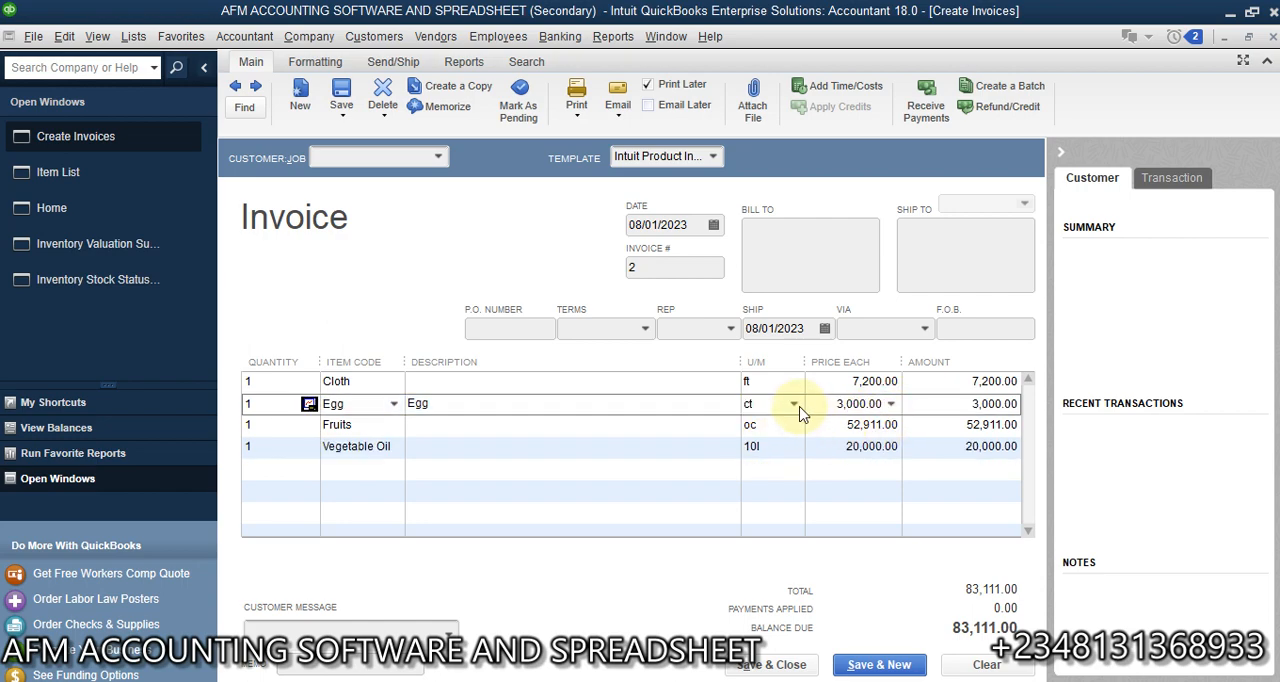
left_click(794, 409)
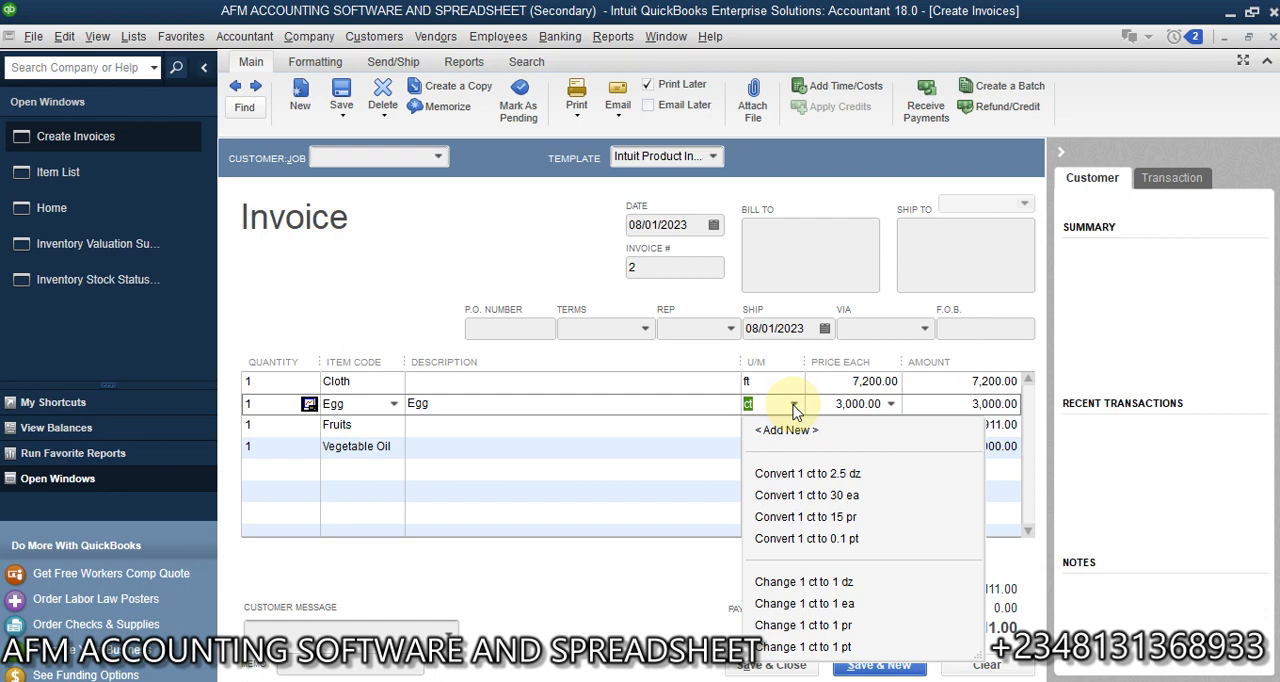
left_click(617, 400)
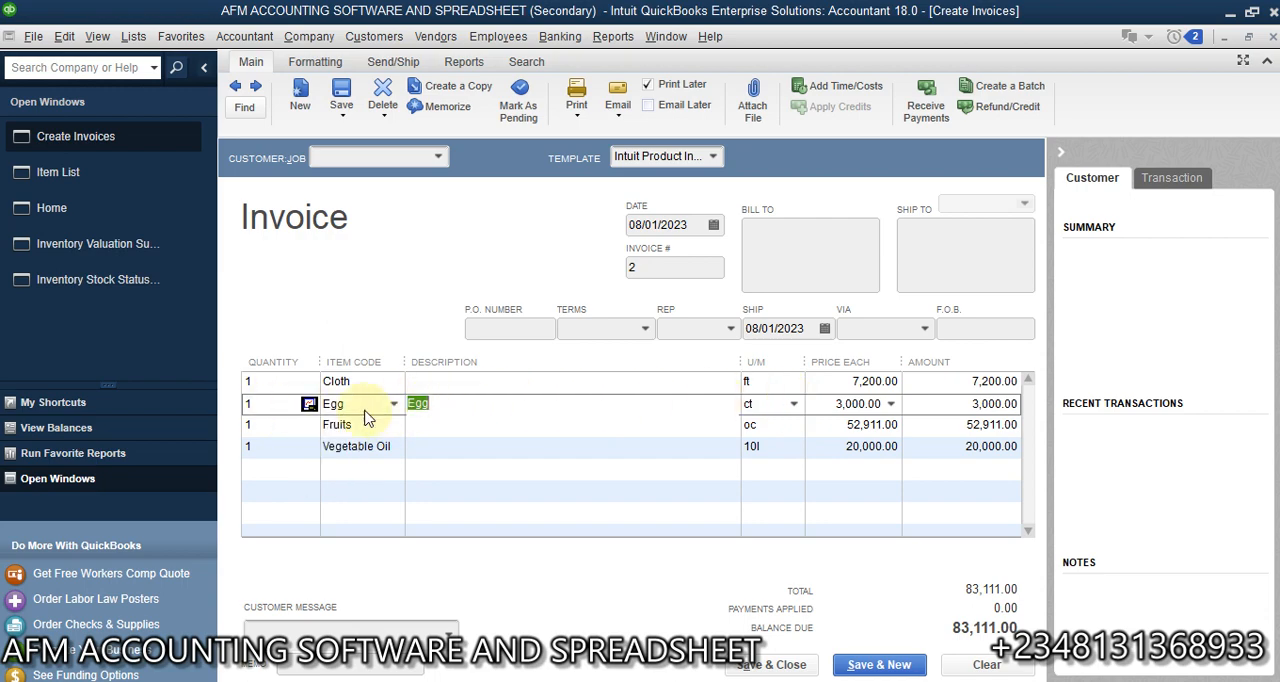
left_click(262, 404)
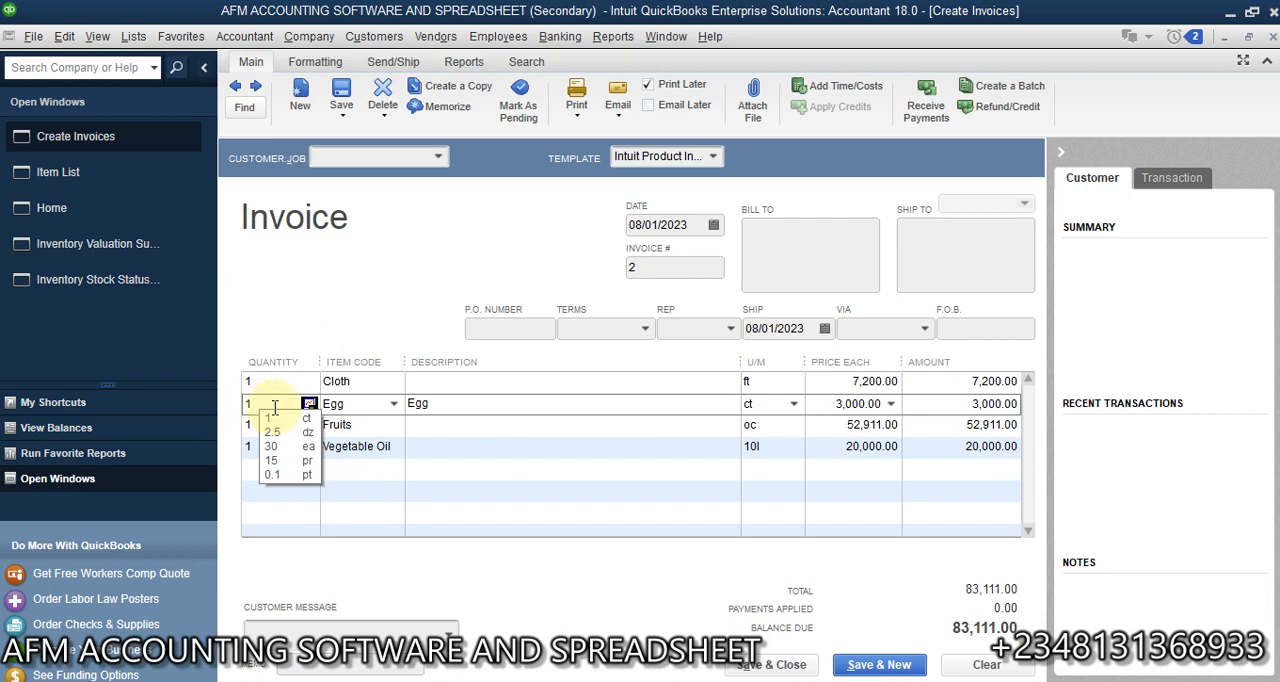
left_click(257, 401)
key("BackSpace")
type("1")
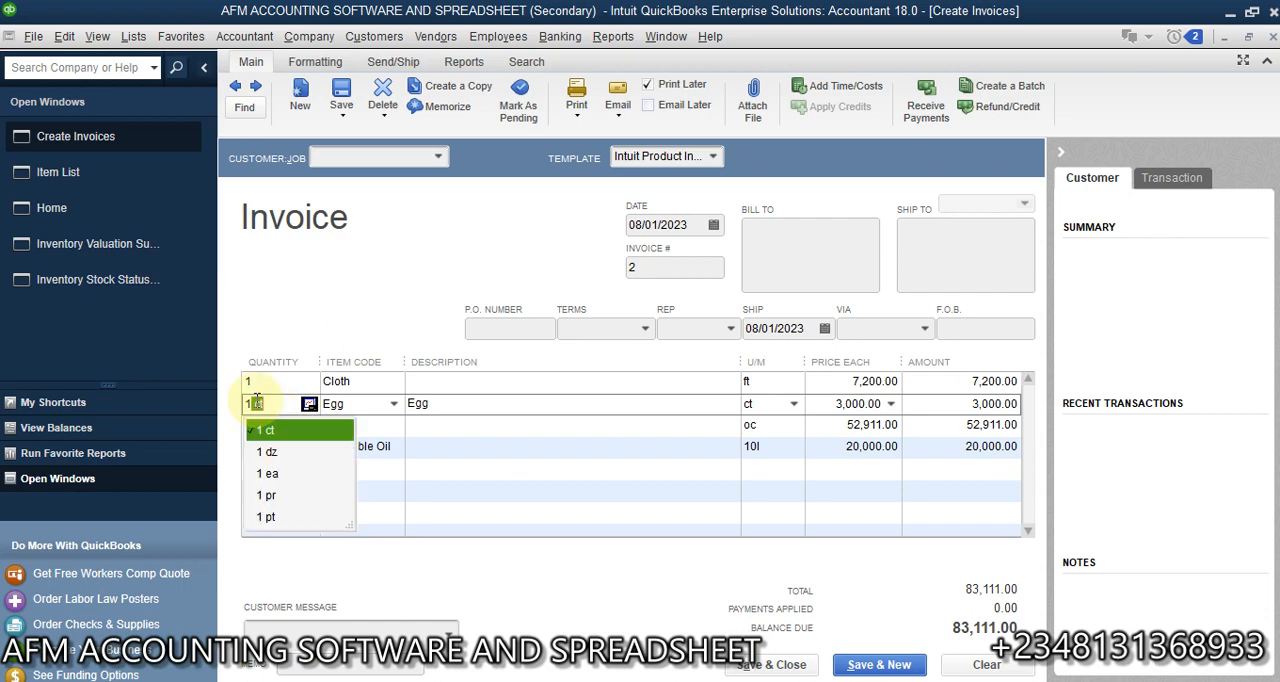
left_click(284, 458)
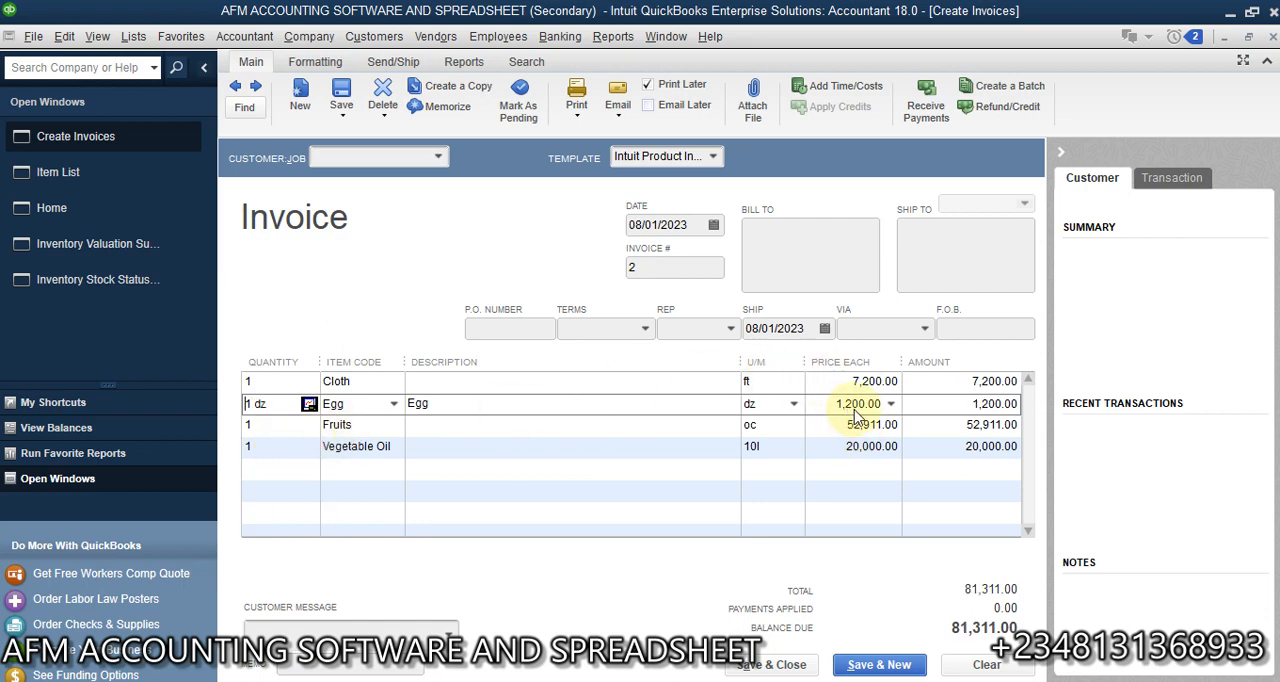
- Change the Egg invoice line's quantity to 1 ea
mouse_move(282, 411)
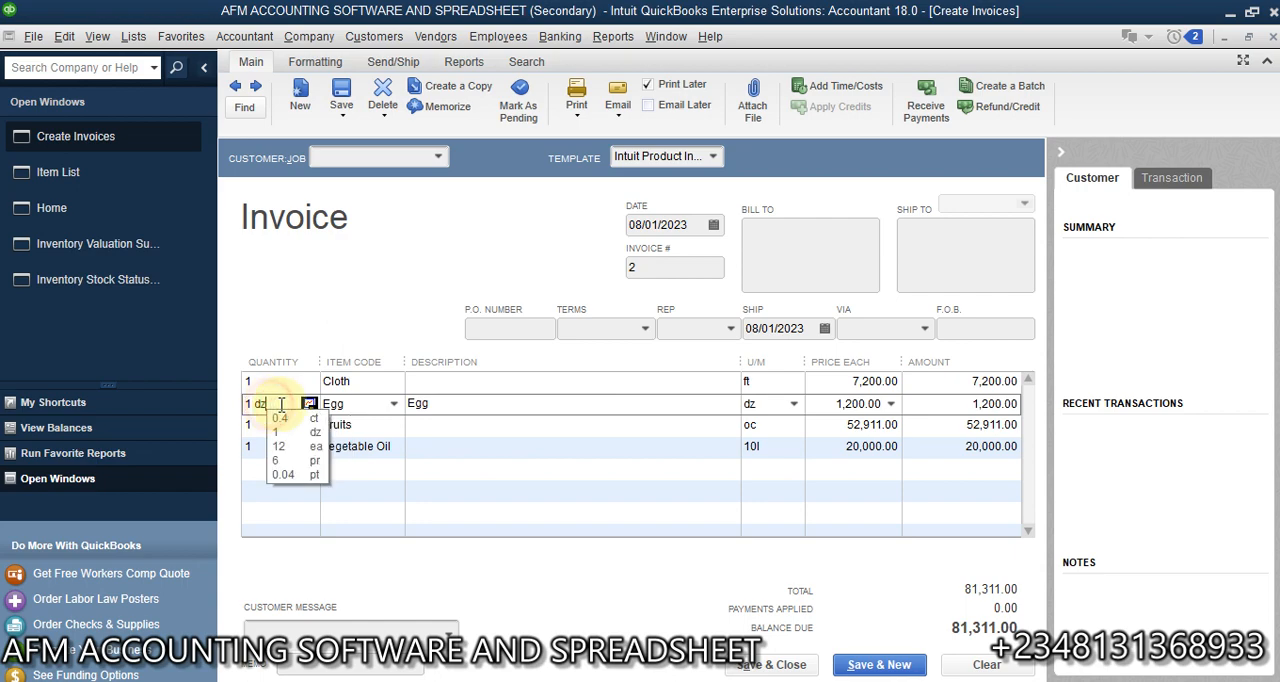
key("BackSpace")
key("Home")
type("1")
key("BackSpace")
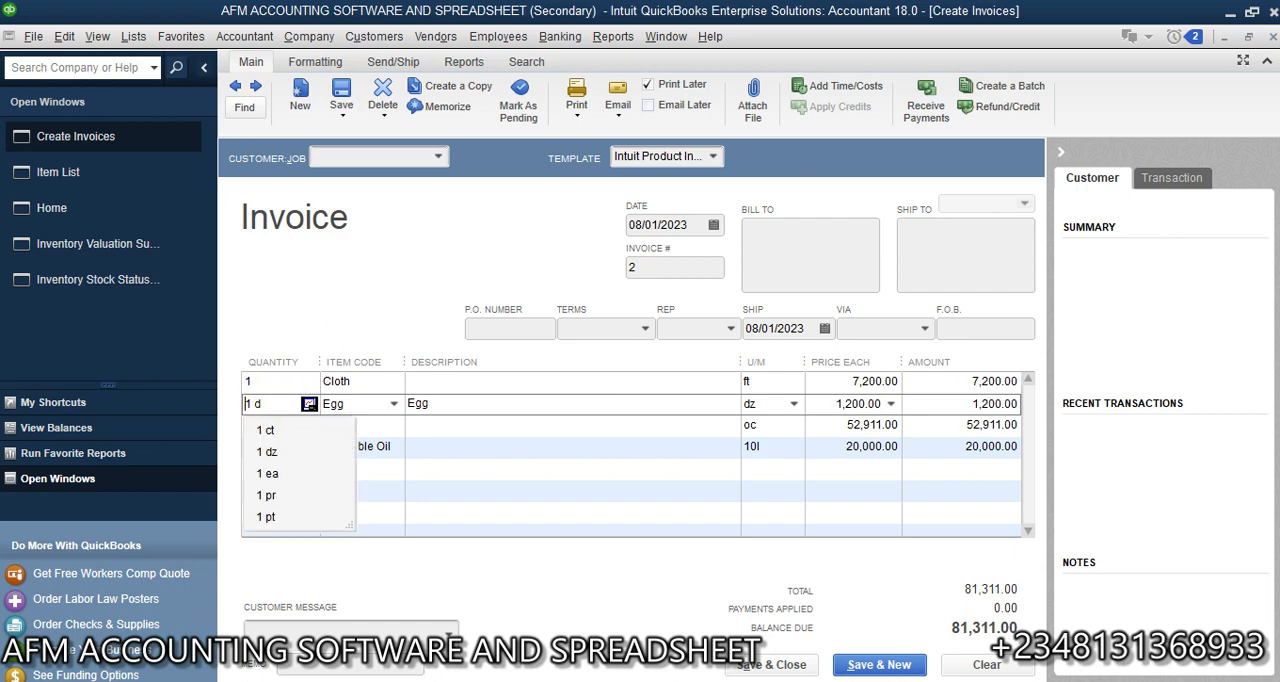
key("Right")
key("BackSpace")
key("BackSpace")
type("1")
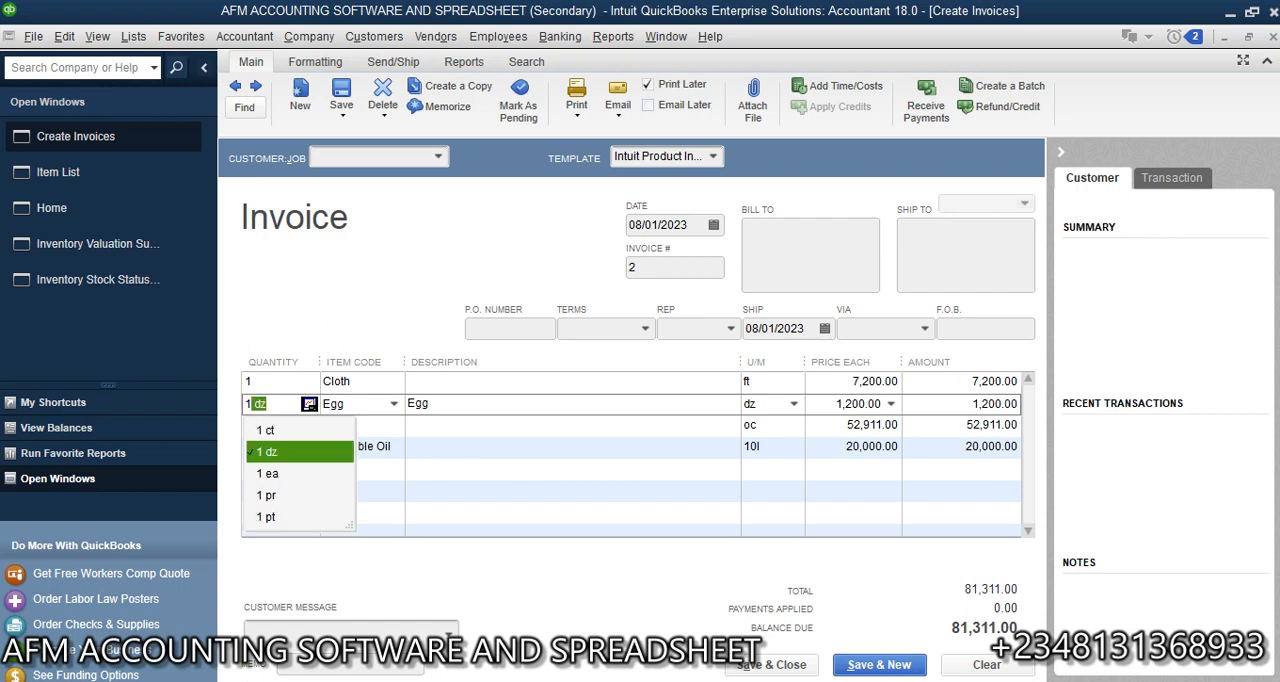
left_click(280, 475)
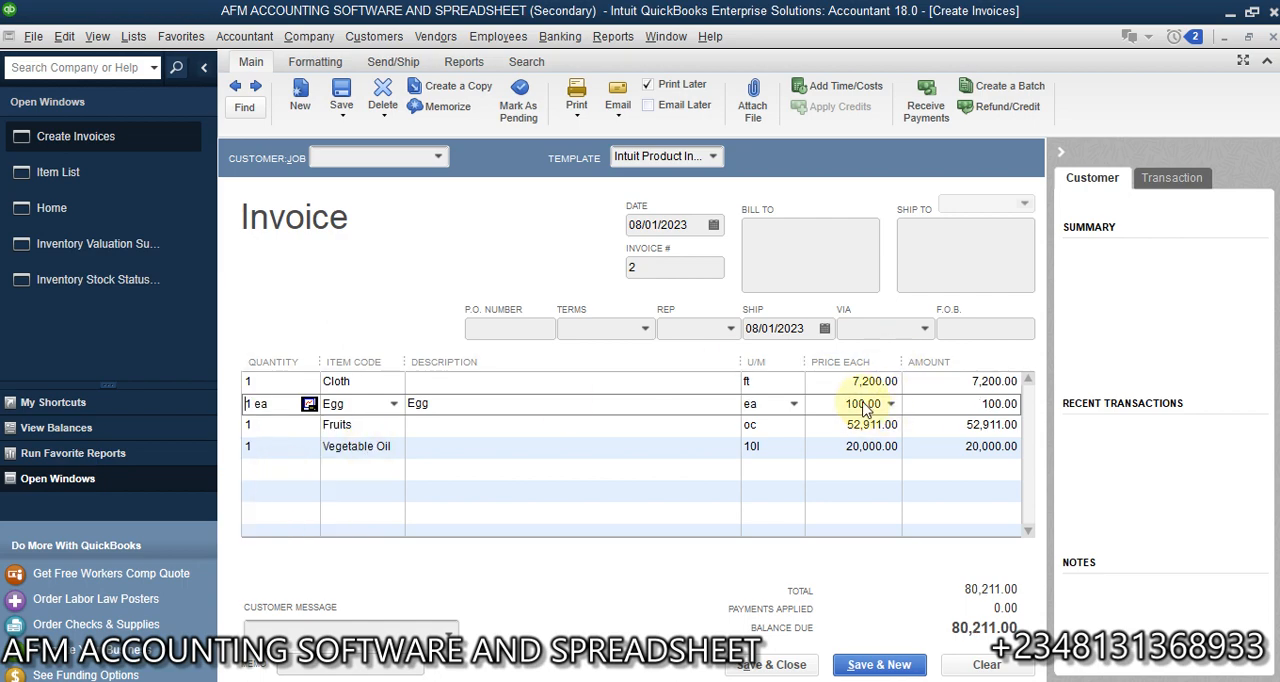
- Clear the Egg line's quantity, choose dz as its unit, and enter a quantity of 1
left_click(279, 405)
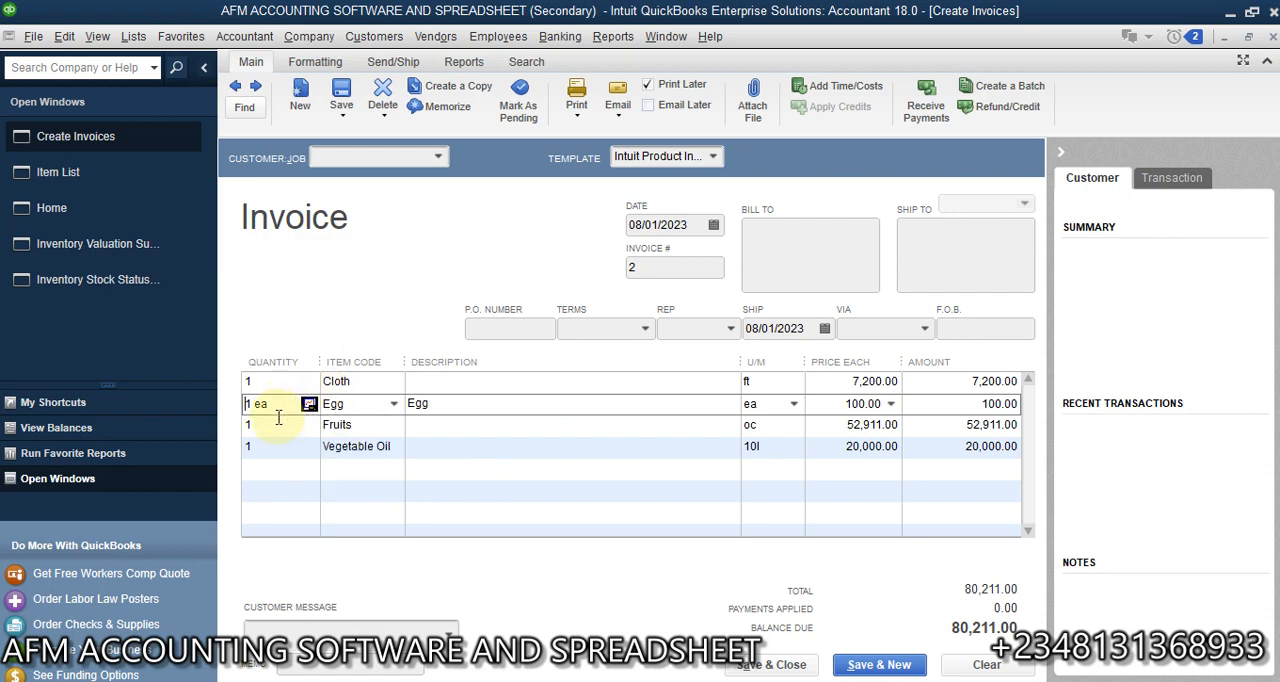
mouse_move(275, 407)
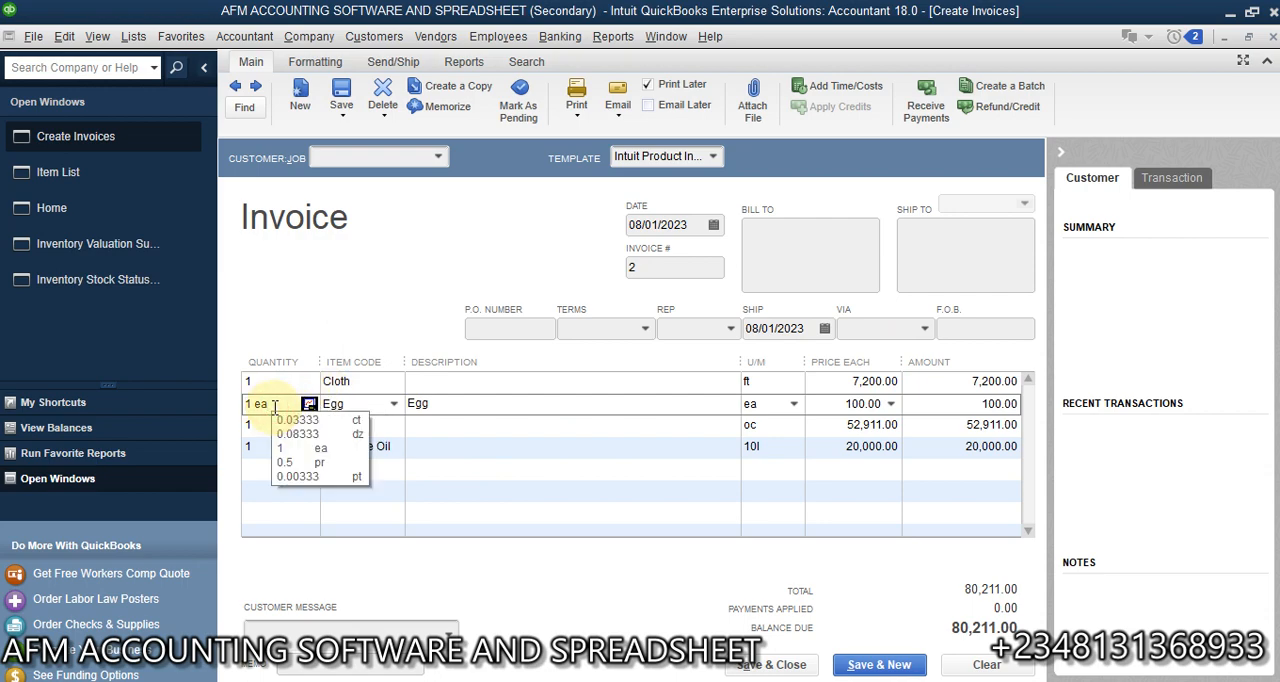
key("BackSpace")
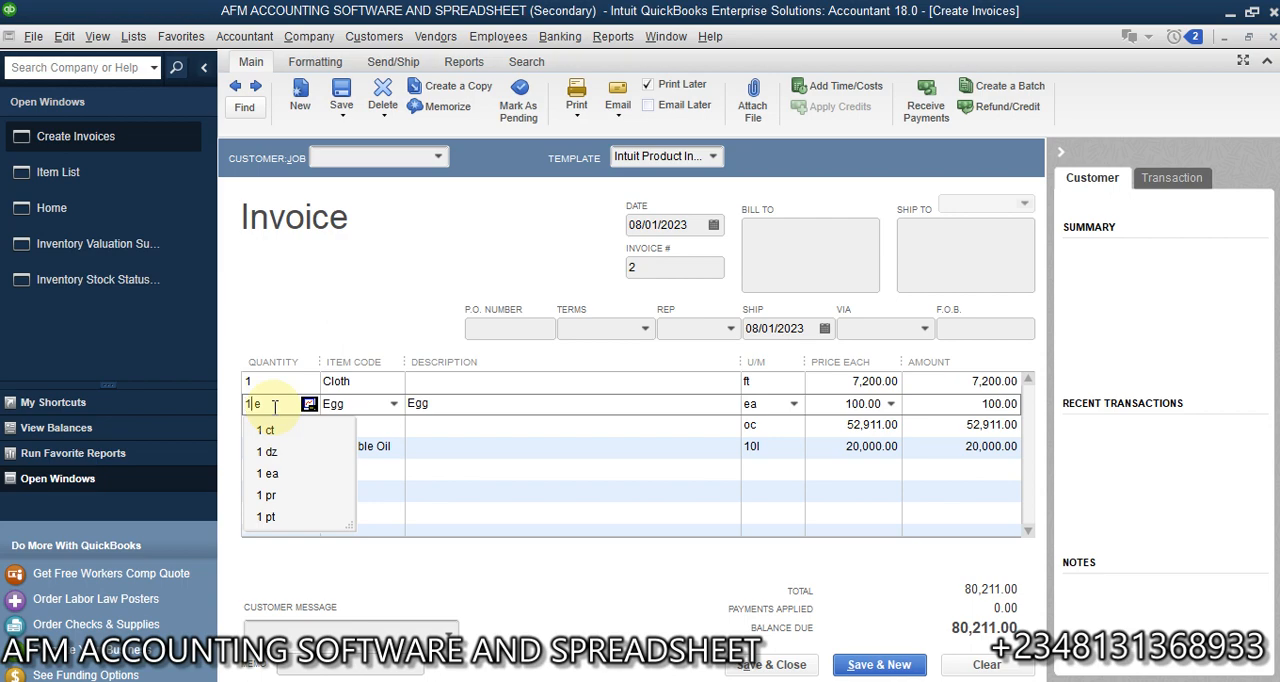
key("BackSpace")
key("BackSpace")
key("BackSpace")
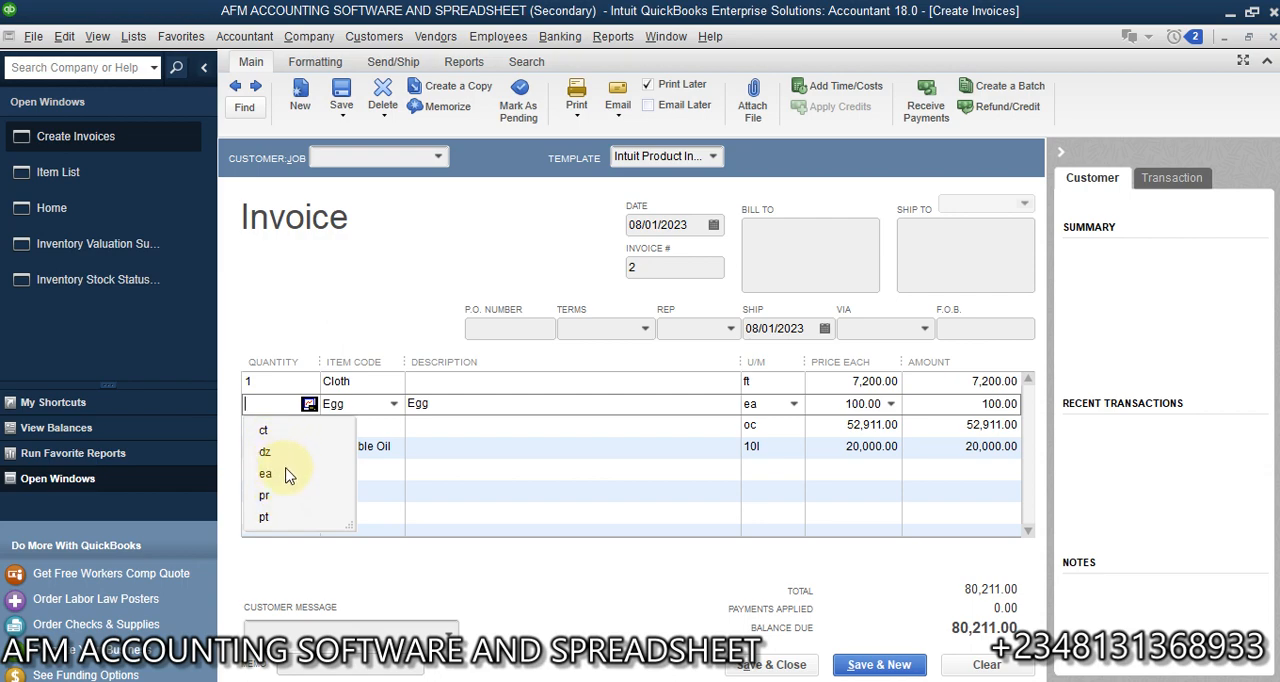
left_click(266, 452)
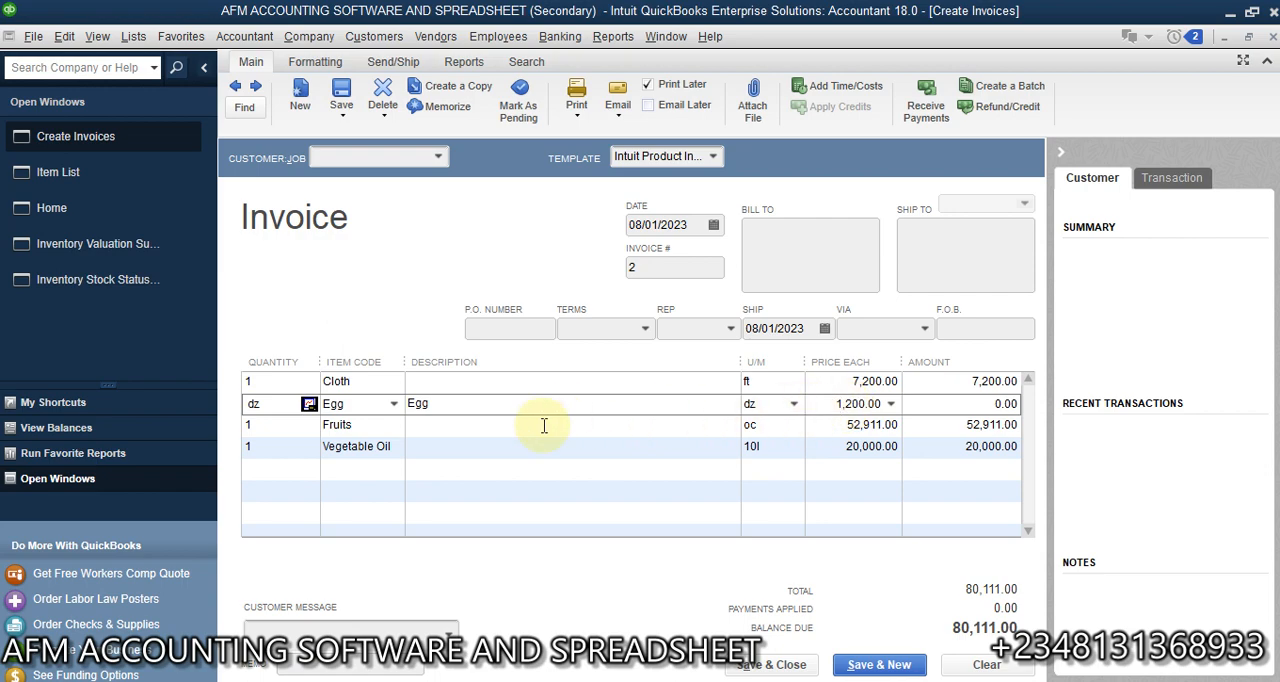
left_click(309, 403)
type("1")
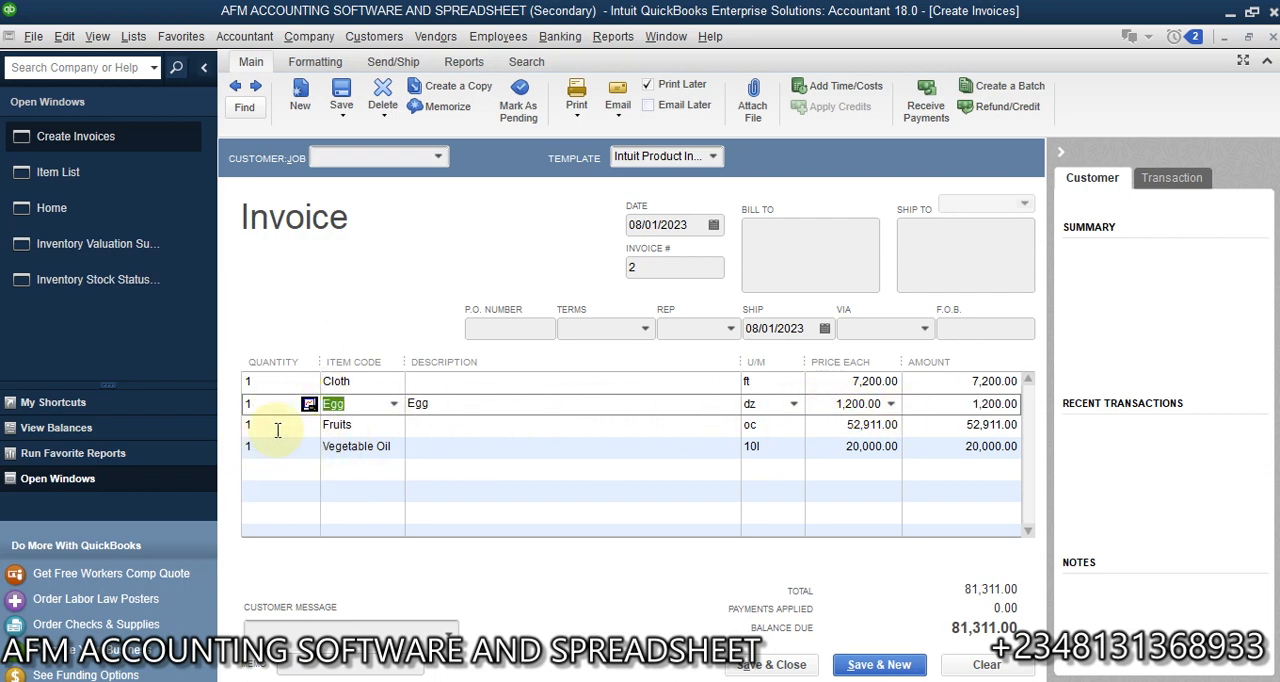
- Set the Fruits invoice line's quantity to 1 pd
left_click(794, 428)
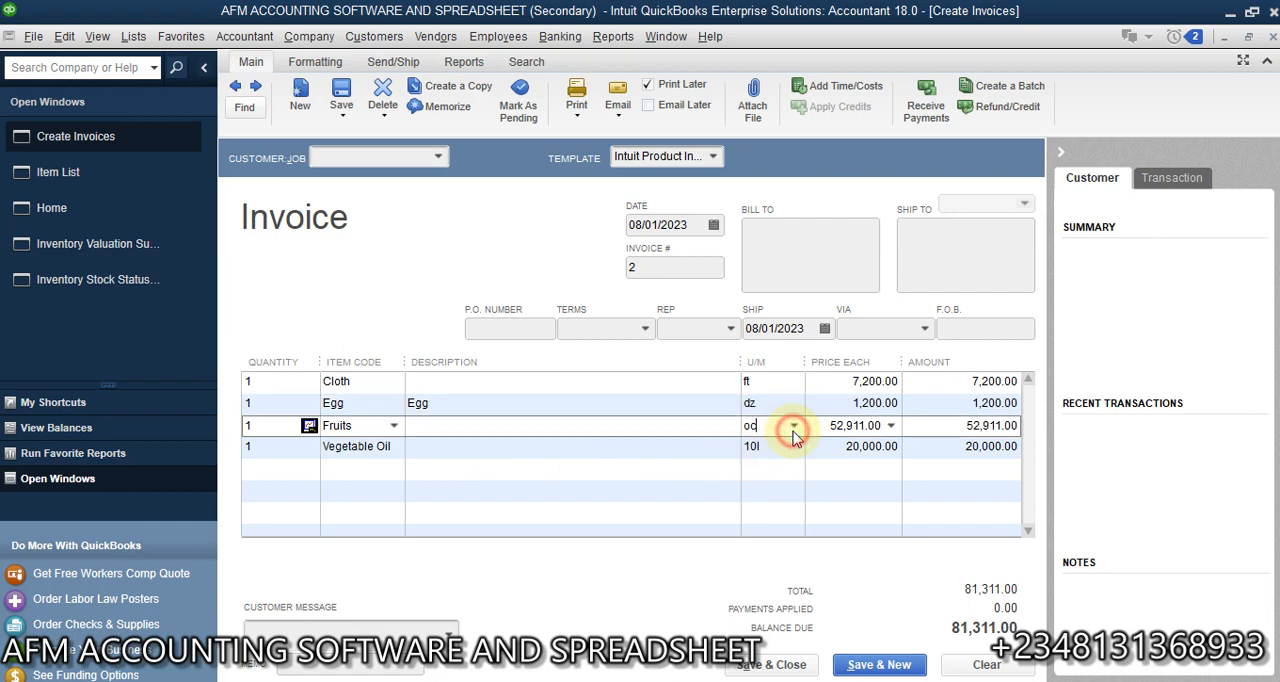
left_click(265, 422)
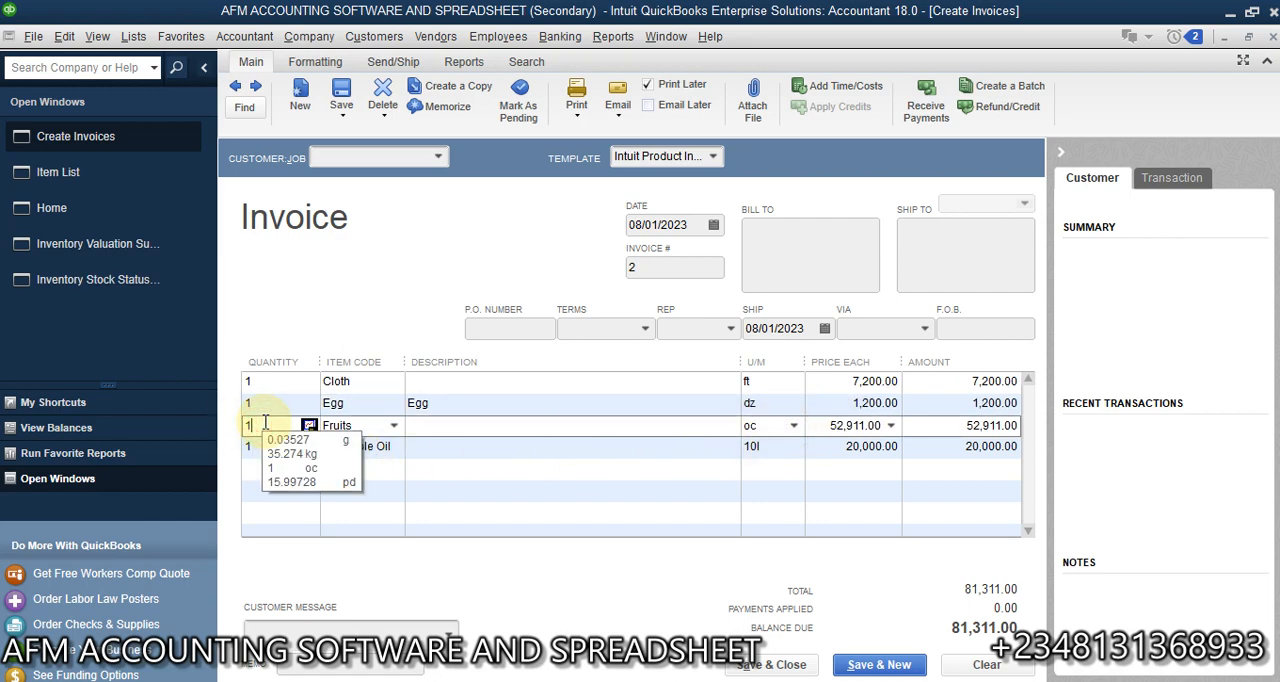
type("1")
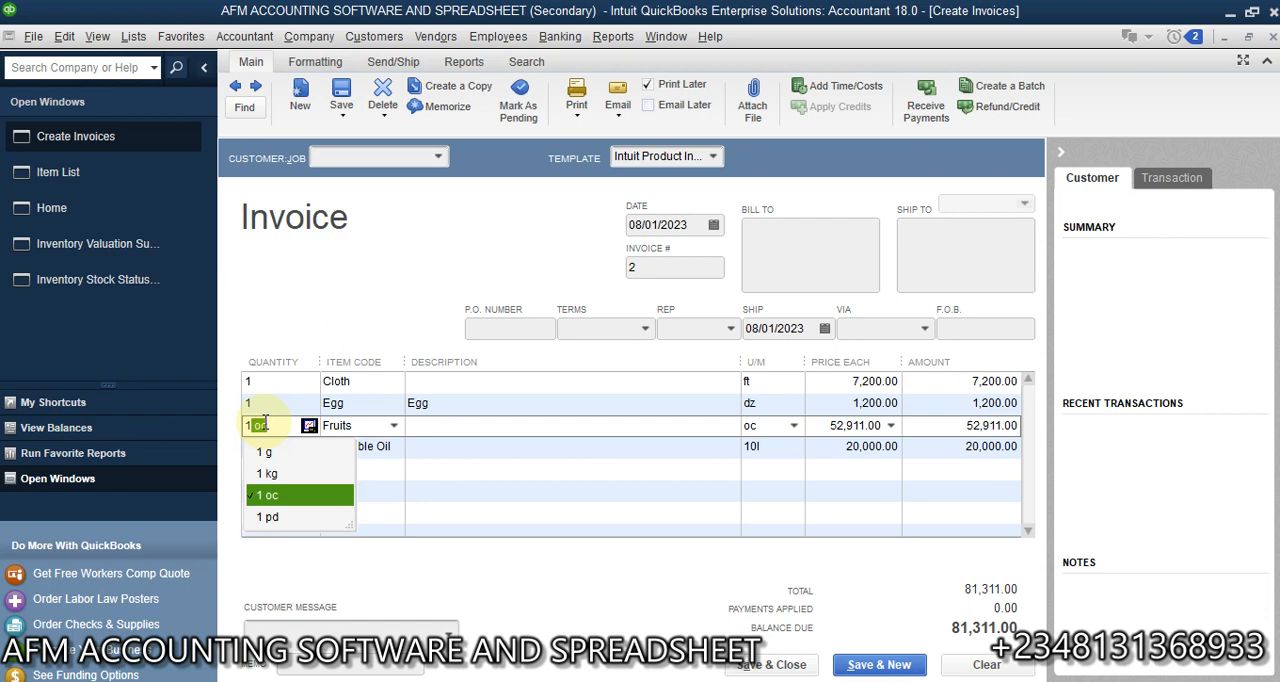
left_click(270, 517)
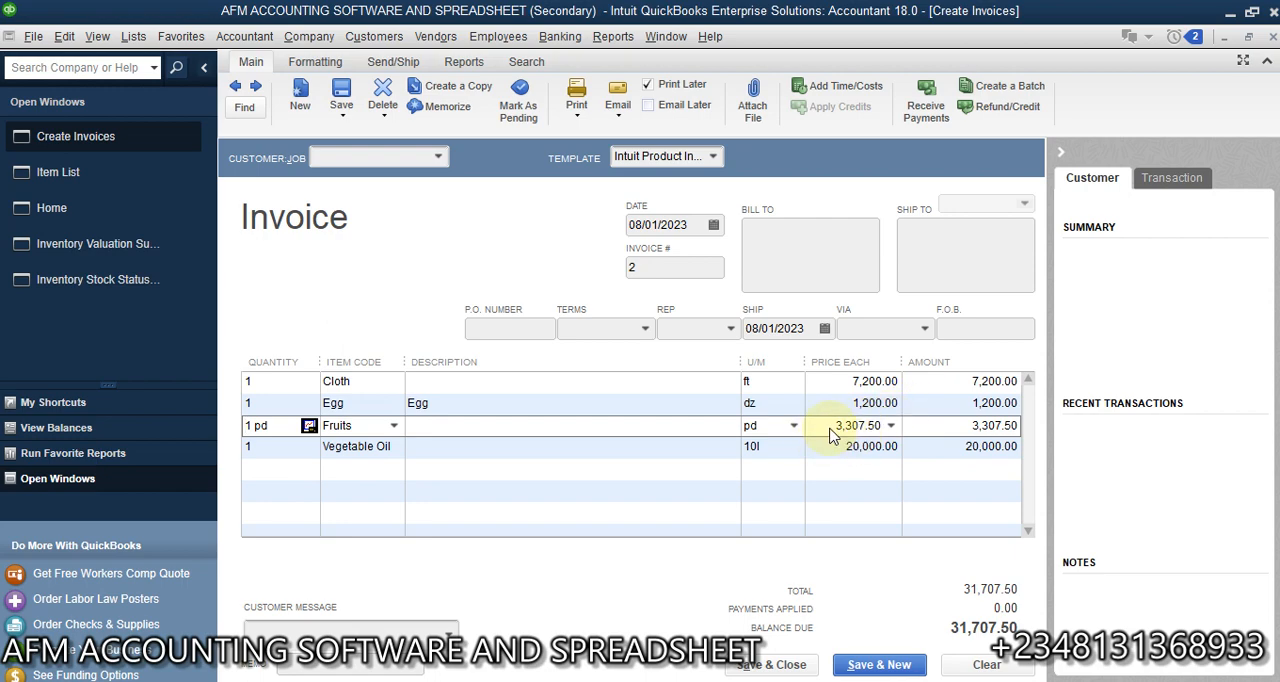
- Set the Vegetable Oil invoice line's quantity to 1 l
left_click(285, 445)
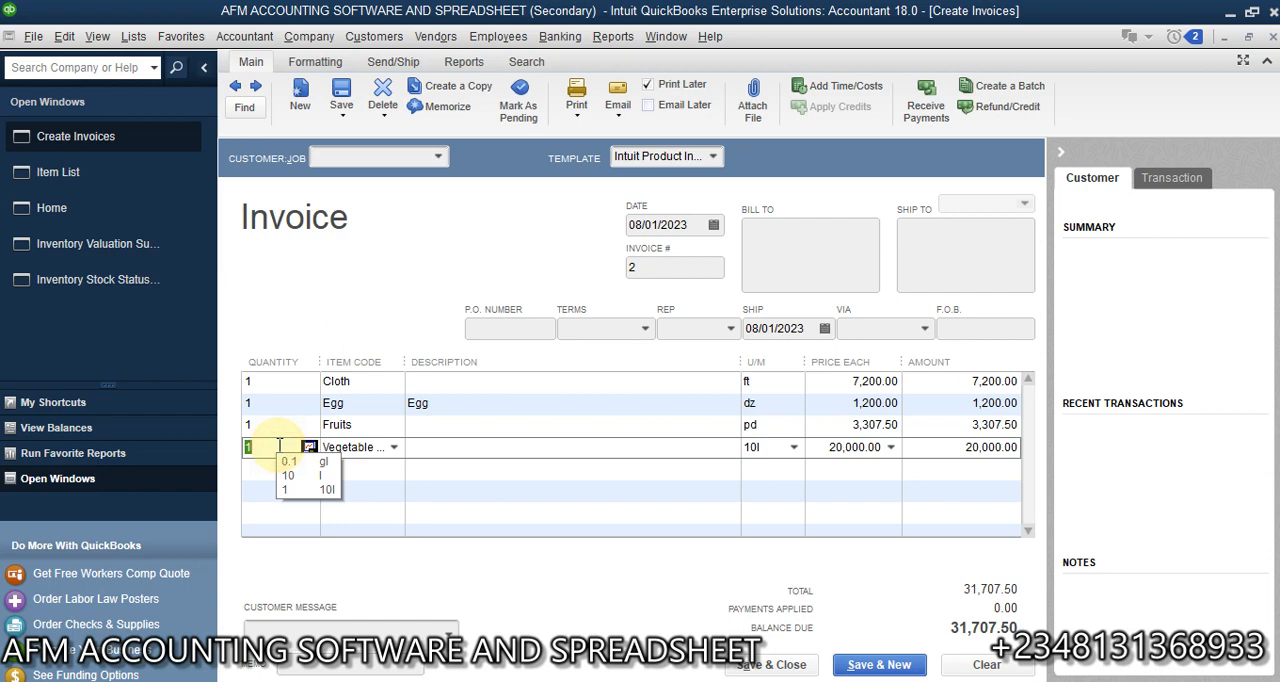
type("10l1")
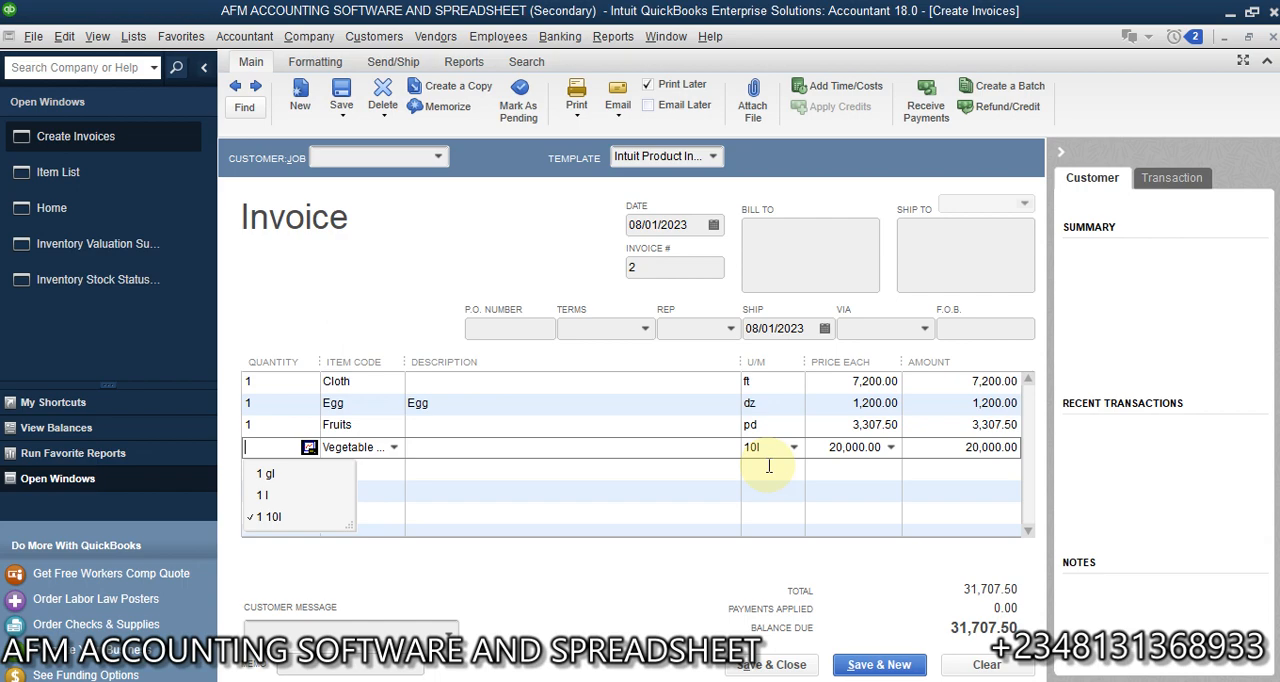
left_click(263, 497)
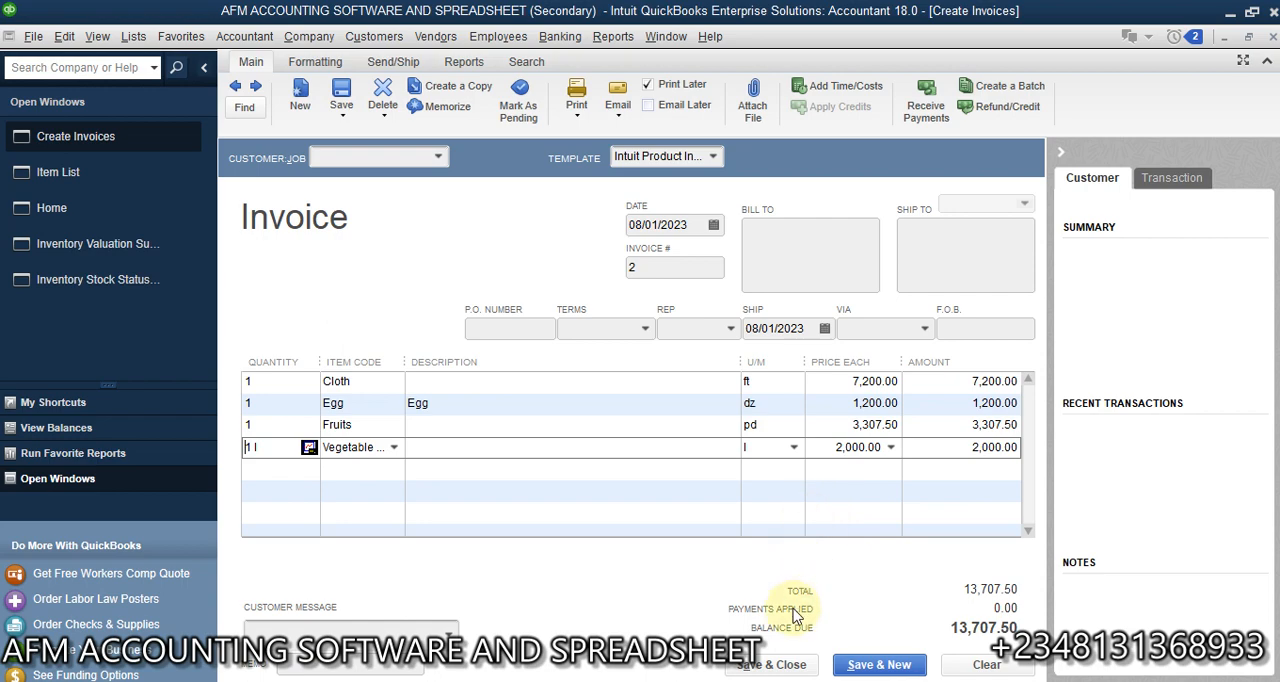
- Assign the invoice to an existing customer, then save and close it
left_click(790, 664)
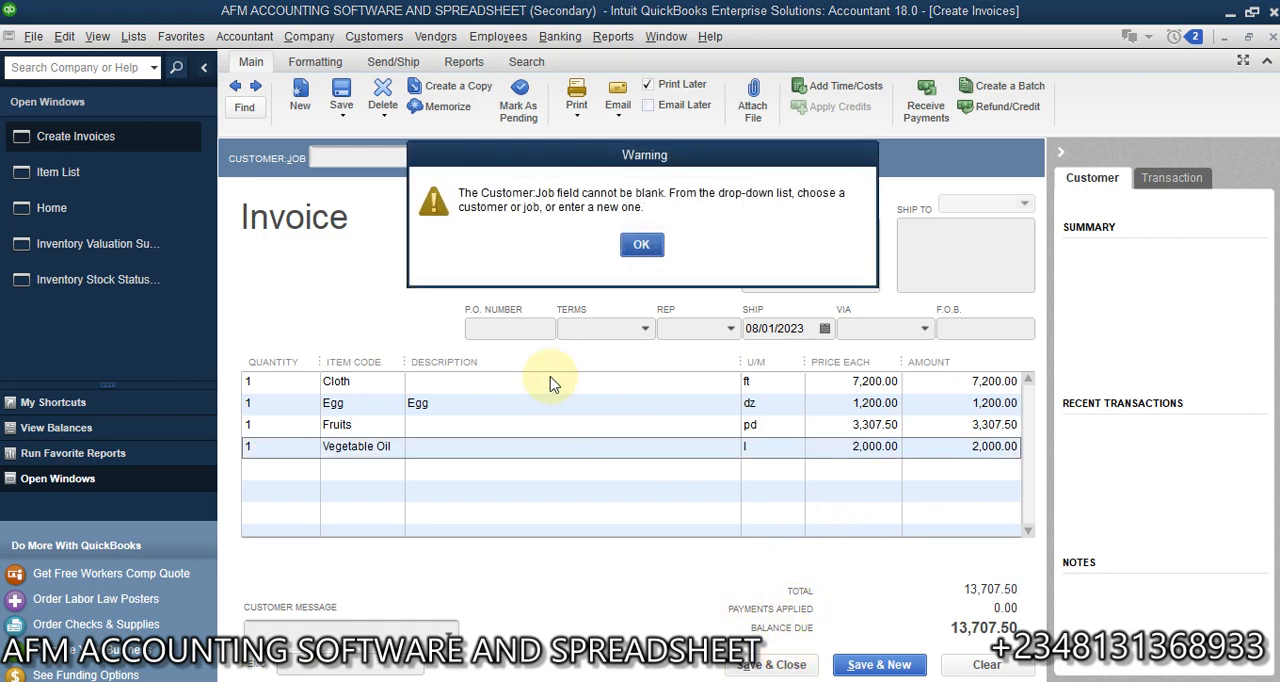
left_click(642, 245)
left_click(446, 162)
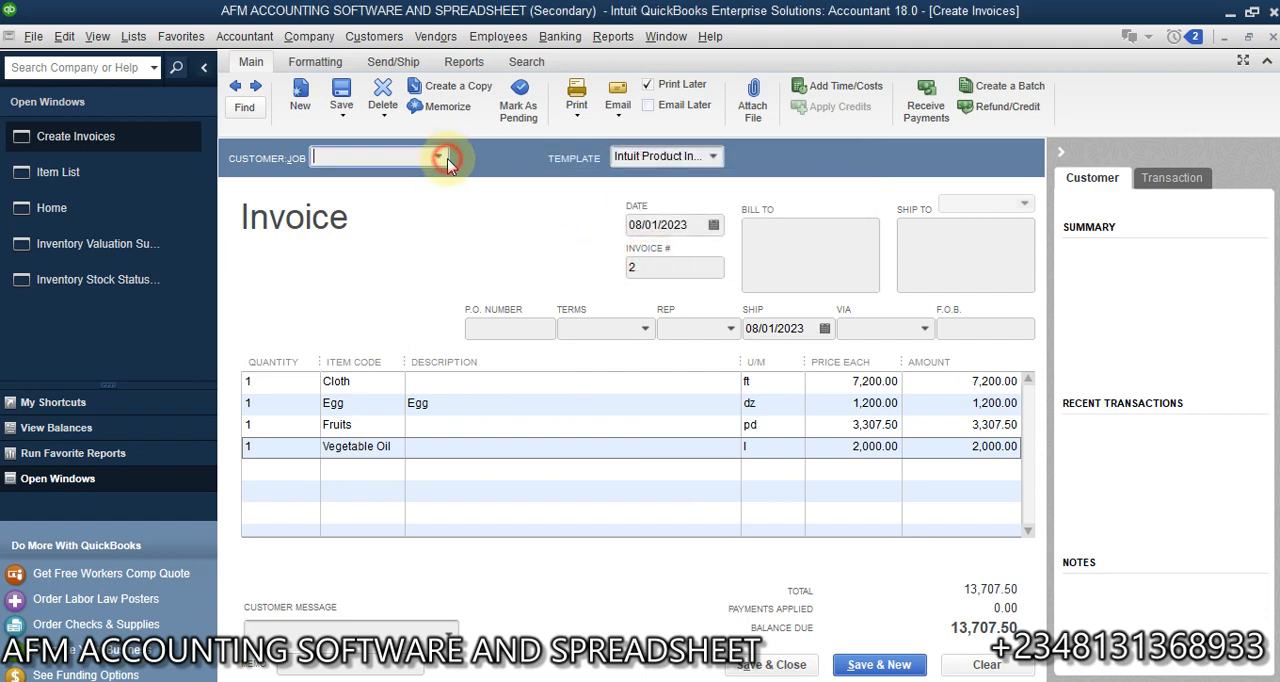
left_click(374, 230)
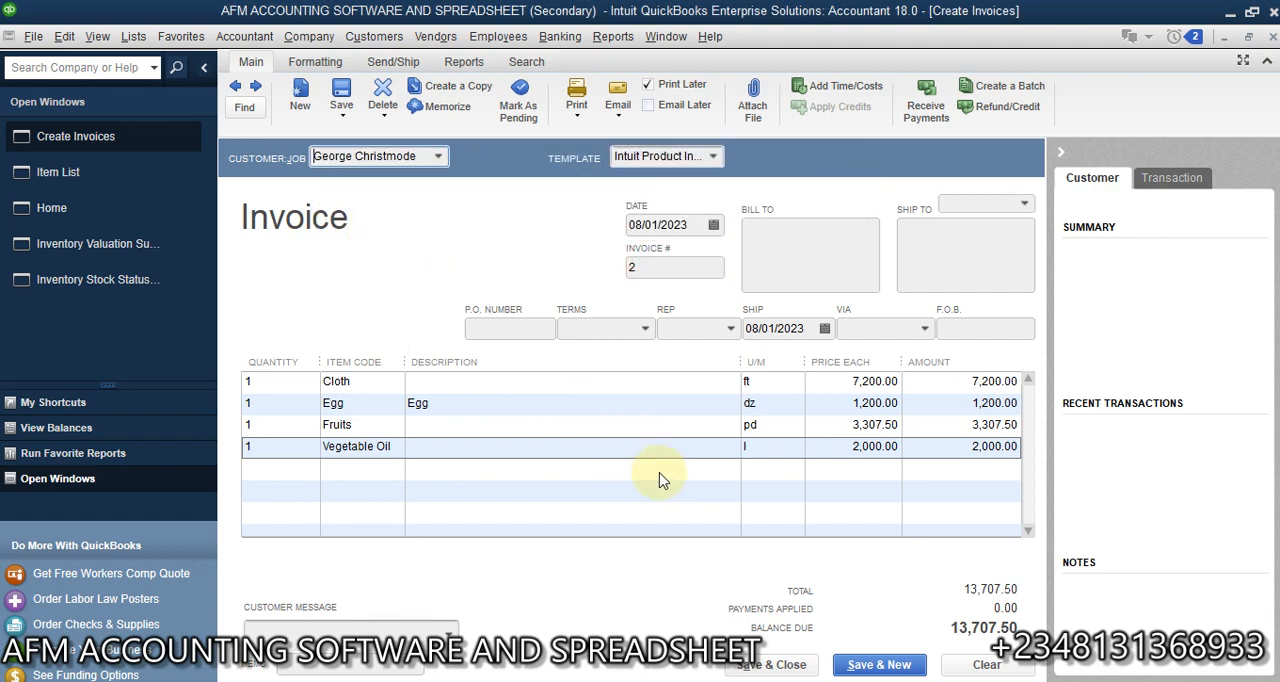
left_click(793, 666)
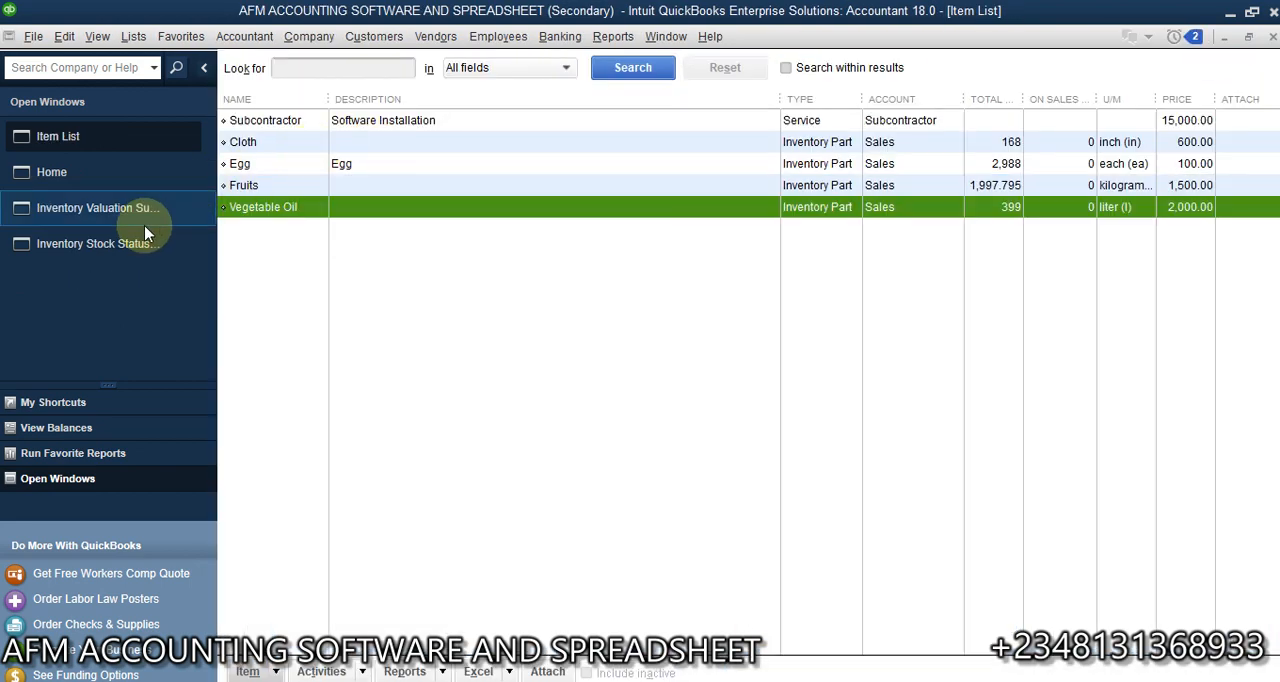
- Switch to the Inventory Stock Status by Item report
left_click(97, 246)
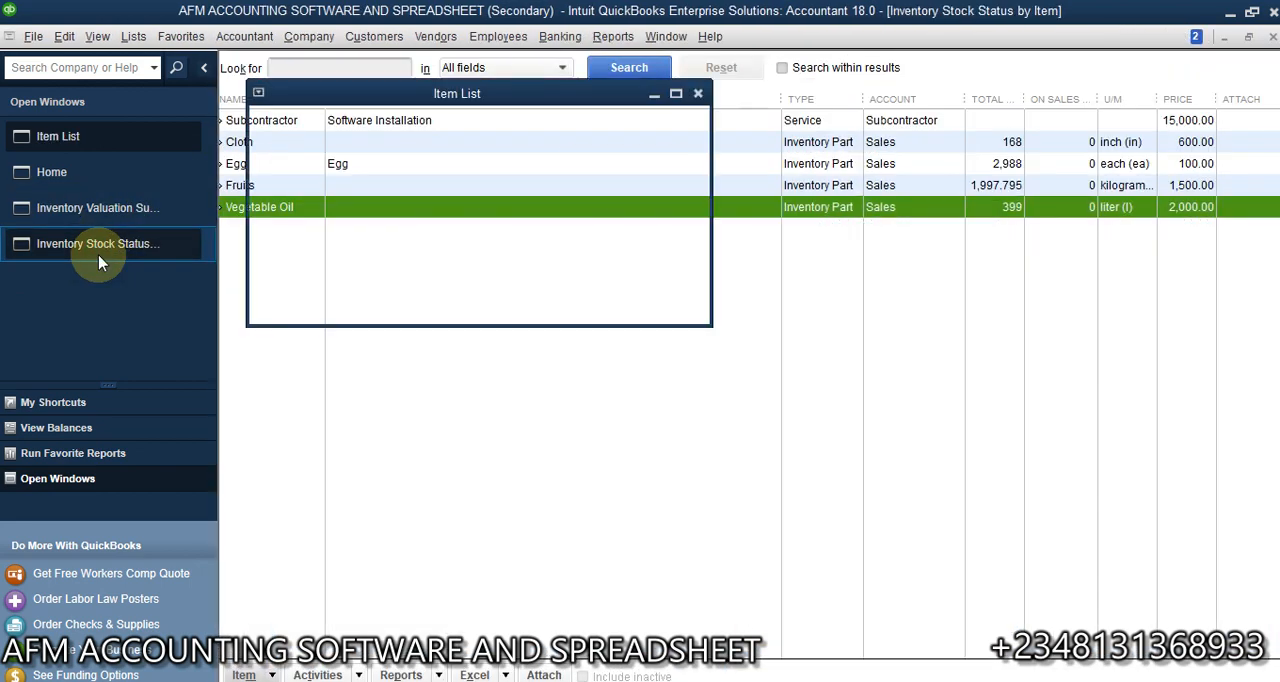